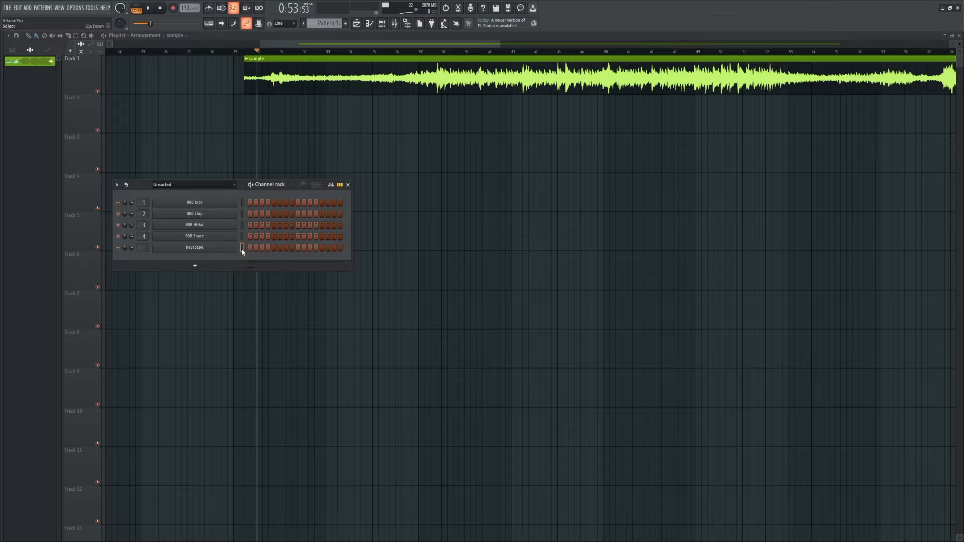
Step: Close the Channel rack and open the Tempo tapper for the project tempo, placing it over the empty playlist area
{"action": "left_click", "coordinate": [350, 184]}
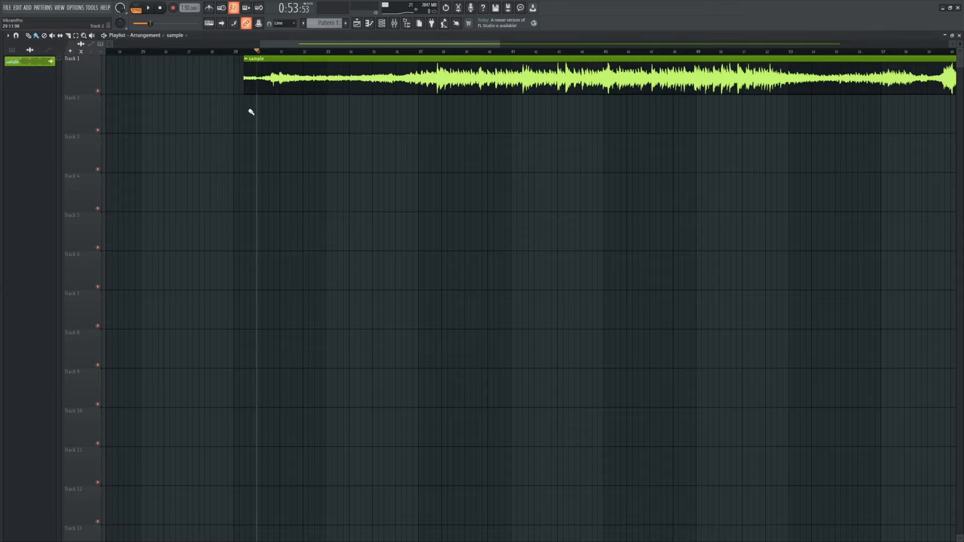
{"action": "scroll", "coordinate": [261, 104], "scroll_direction": "up", "scroll_amount": 2}
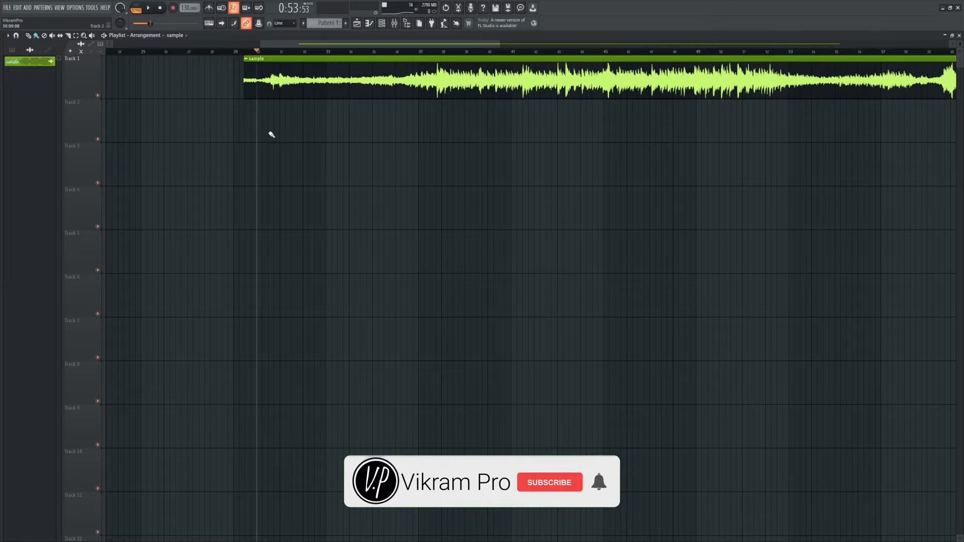
{"action": "right_click", "coordinate": [182, 4]}
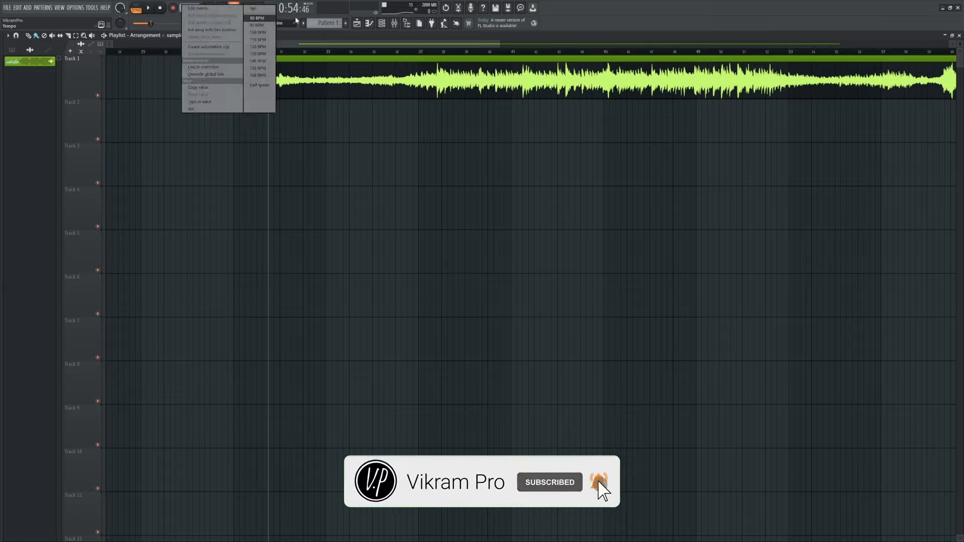
{"action": "left_click", "coordinate": [255, 9]}
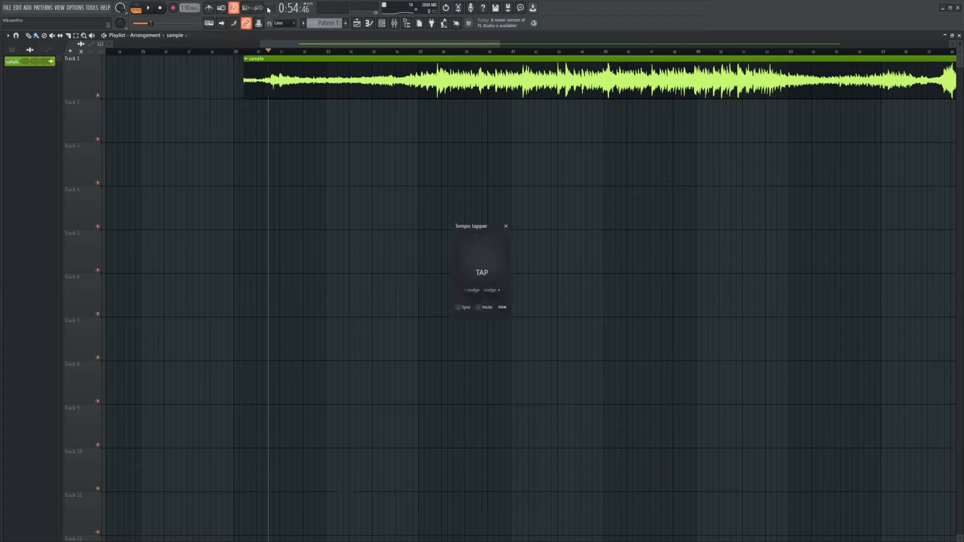
{"action": "left_click_drag", "start_coordinate": [478, 226], "coordinate": [423, 221]}
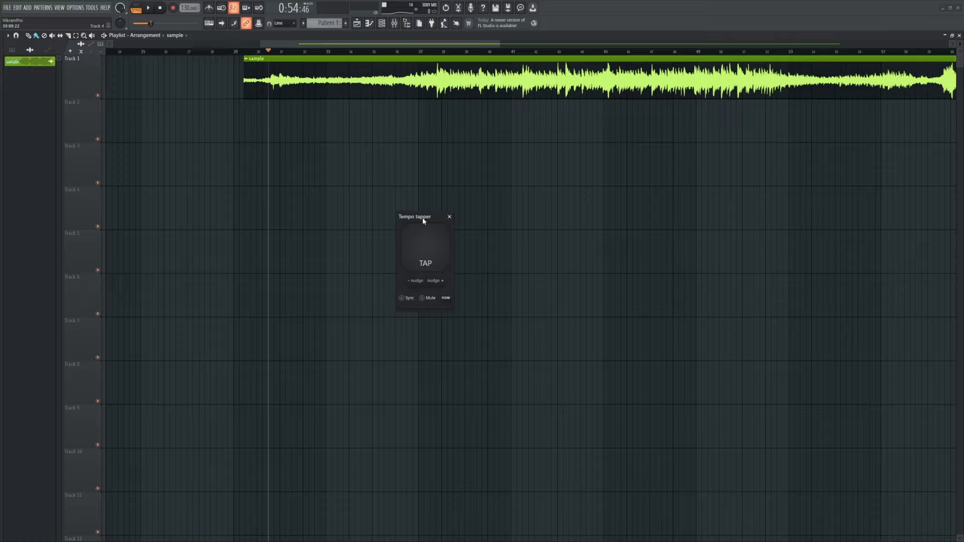
Step: Play the sample and tap along with its beat to set the project tempo to 140 BPM, closing the Tempo tapper and stopping playback
{"action": "key", "text": "s"}
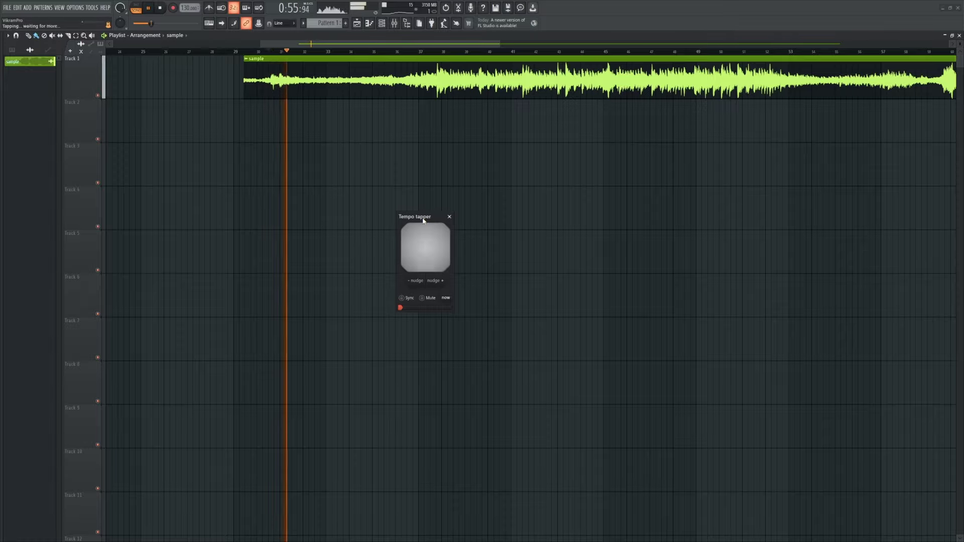
{"action": "key", "text": "d"}
{"action": "key", "text": "d"}
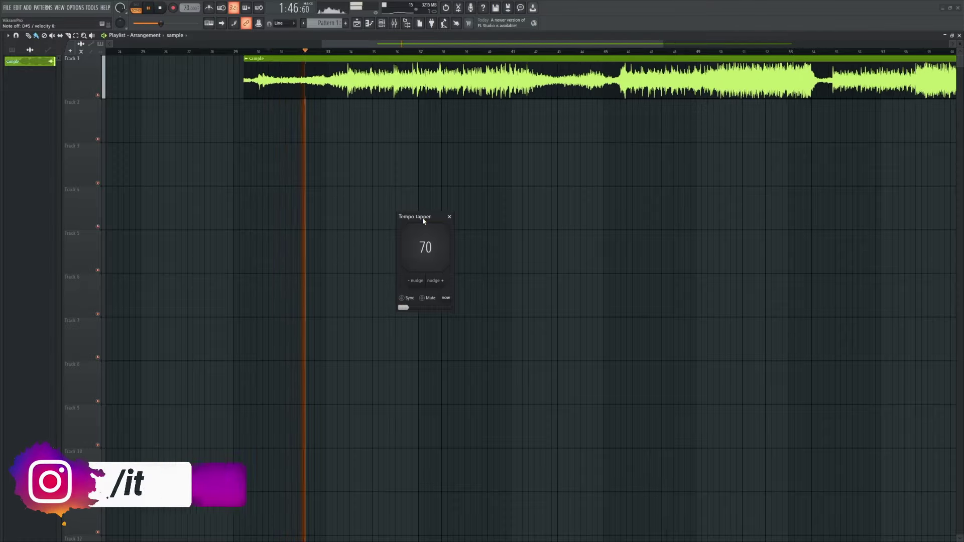
{"action": "key", "text": "d"}
{"action": "key", "text": "d"}
{"action": "key", "text": "d"}
{"action": "key", "text": "d"}
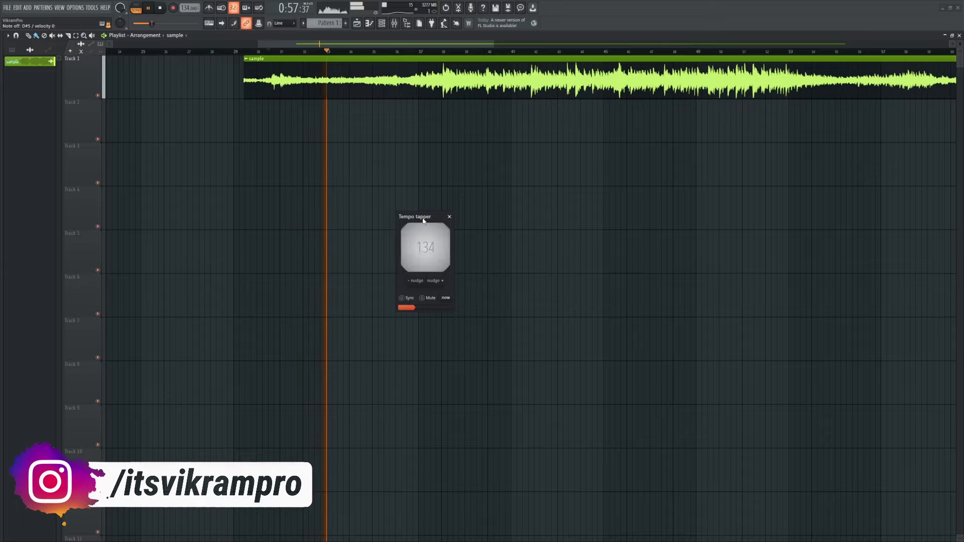
{"action": "key", "text": "d"}
{"action": "key", "text": "d"}
{"action": "key", "text": "d"}
{"action": "key", "text": "d"}
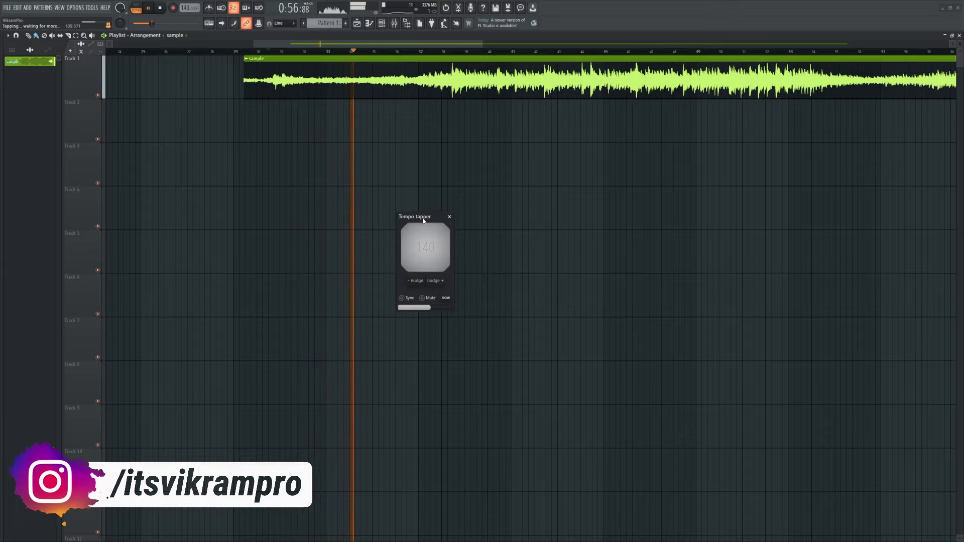
{"action": "key", "text": "d"}
{"action": "key", "text": "d"}
{"action": "key", "text": "d"}
{"action": "key", "text": "d"}
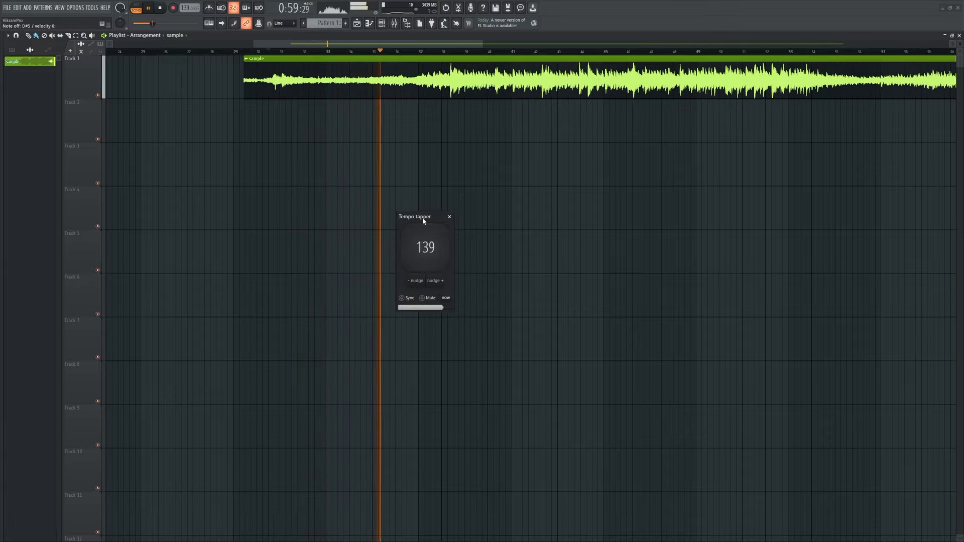
{"action": "key", "text": "d"}
{"action": "key", "text": "d"}
{"action": "key", "text": "d"}
{"action": "key", "text": "d"}
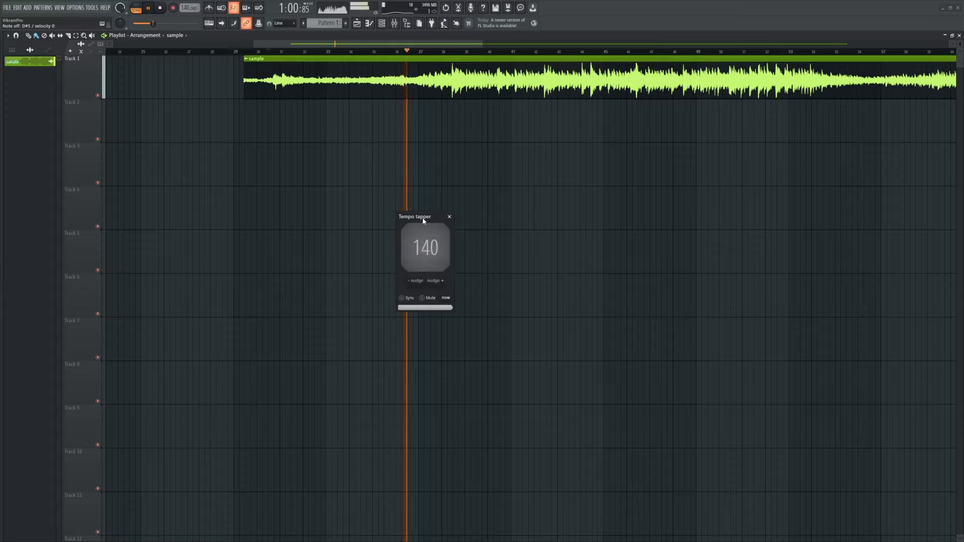
{"action": "key", "text": "d"}
{"action": "key", "text": "d"}
{"action": "key", "text": "d"}
{"action": "key", "text": "d"}
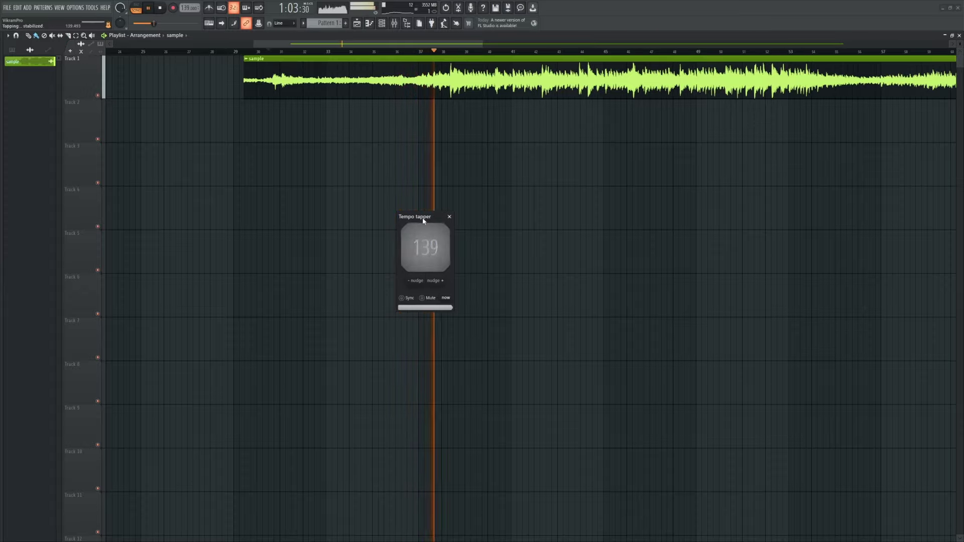
{"action": "key", "text": "d"}
{"action": "key", "text": "d"}
{"action": "key", "text": "d"}
{"action": "key", "text": "d"}
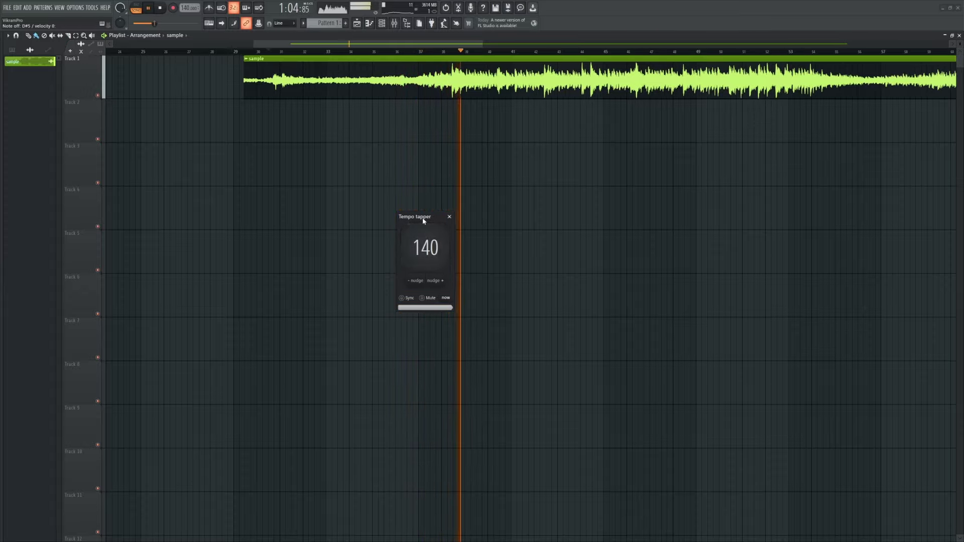
{"action": "key", "text": "d"}
{"action": "key", "text": "d"}
{"action": "key", "text": "d"}
{"action": "key", "text": "d"}
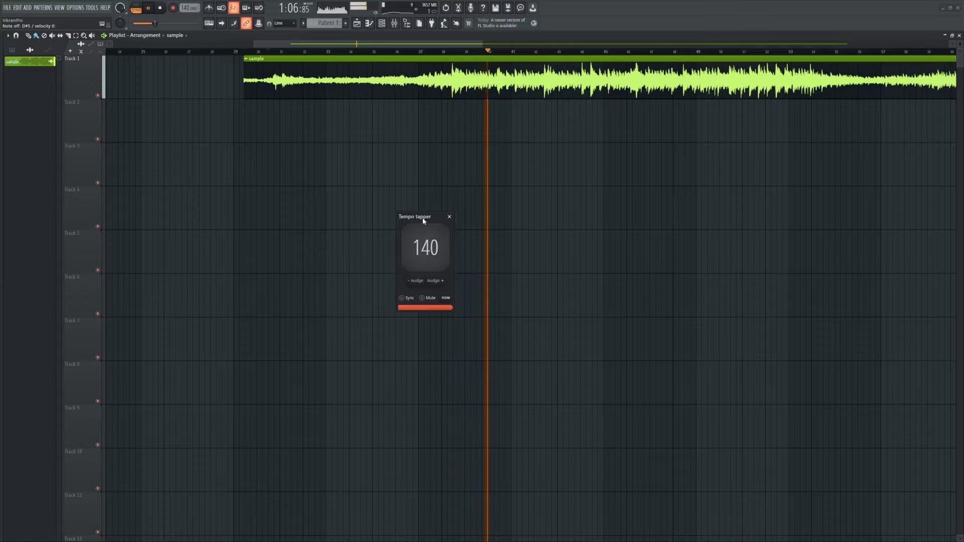
{"action": "key", "text": "d"}
{"action": "key", "text": "d"}
{"action": "key", "text": "d"}
{"action": "key", "text": "d"}
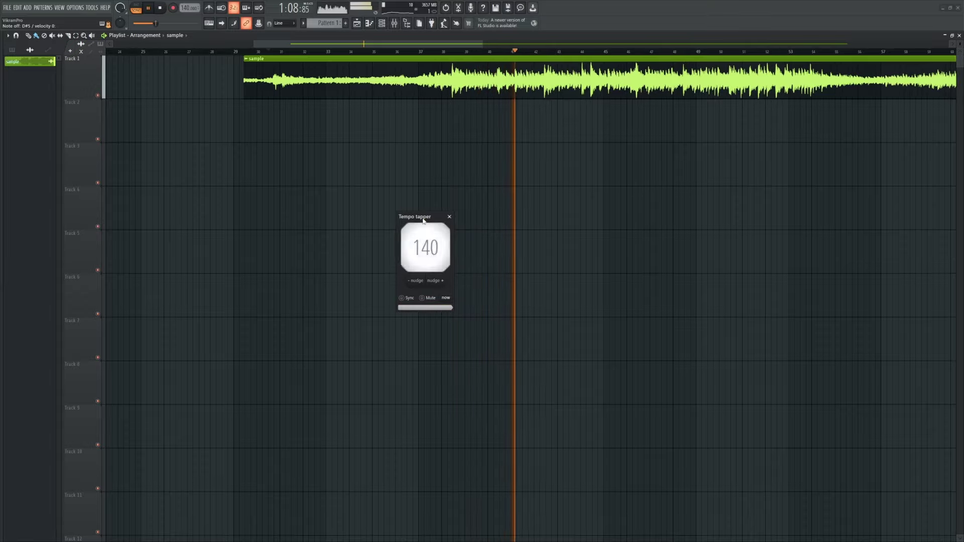
{"action": "left_click", "coordinate": [449, 217]}
{"action": "key", "text": "space"}
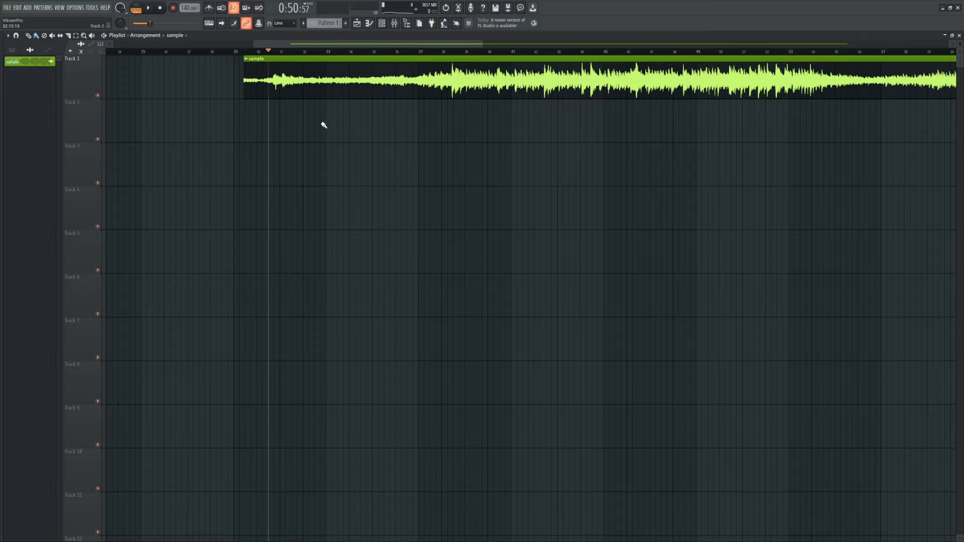
Step: Listen to the opening of the sample clip from several positions to find where its first beat falls
{"action": "scroll", "coordinate": [320, 51], "scroll_direction": "up", "scroll_amount": 3}
{"action": "key", "text": "space"}
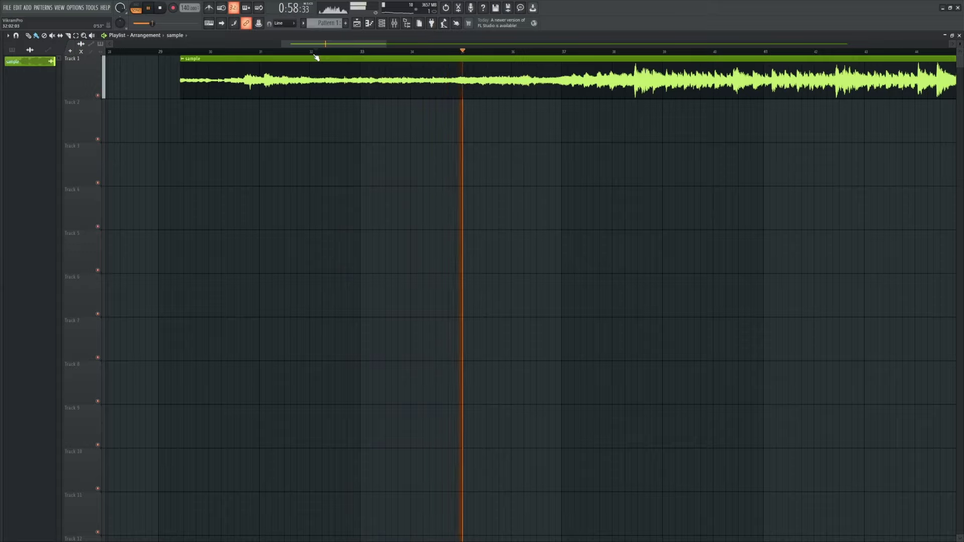
{"action": "key", "text": "space"}
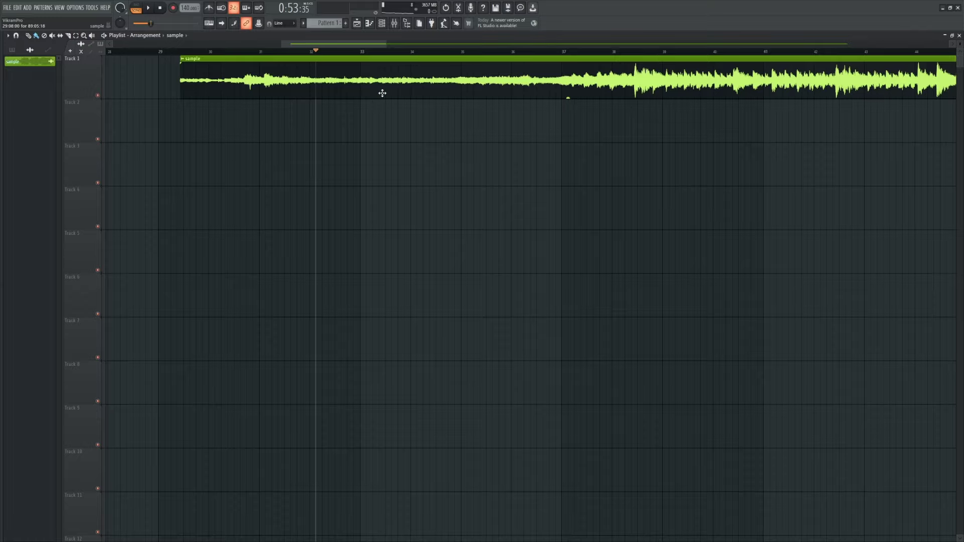
{"action": "scroll", "coordinate": [342, 97], "scroll_direction": "down", "scroll_amount": 2}
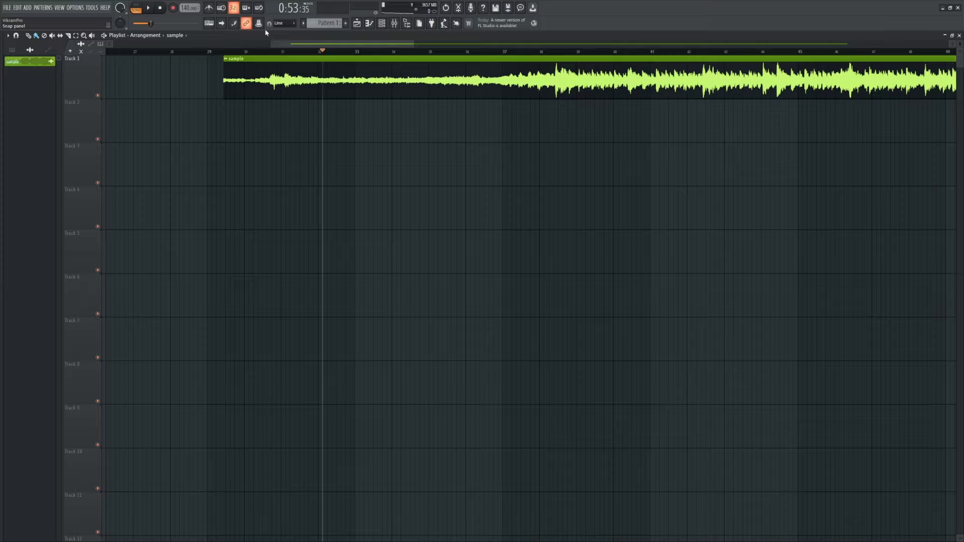
{"action": "key", "text": "space"}
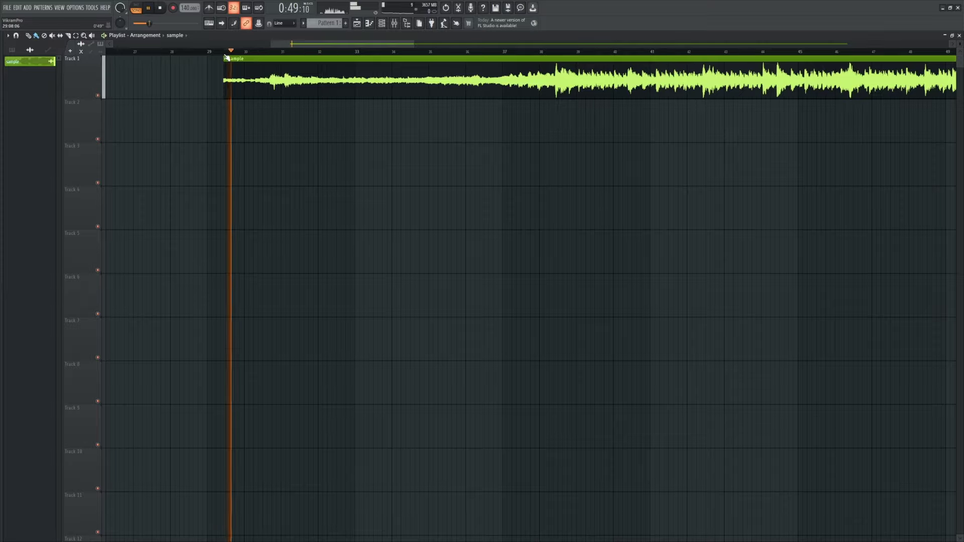
{"action": "key", "text": "space"}
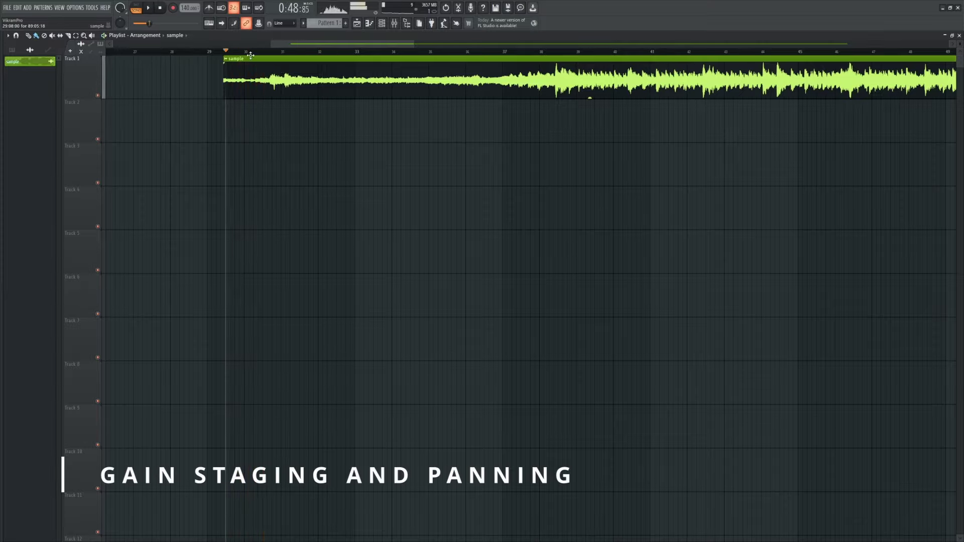
{"action": "left_click", "coordinate": [248, 52]}
{"action": "key", "text": "space"}
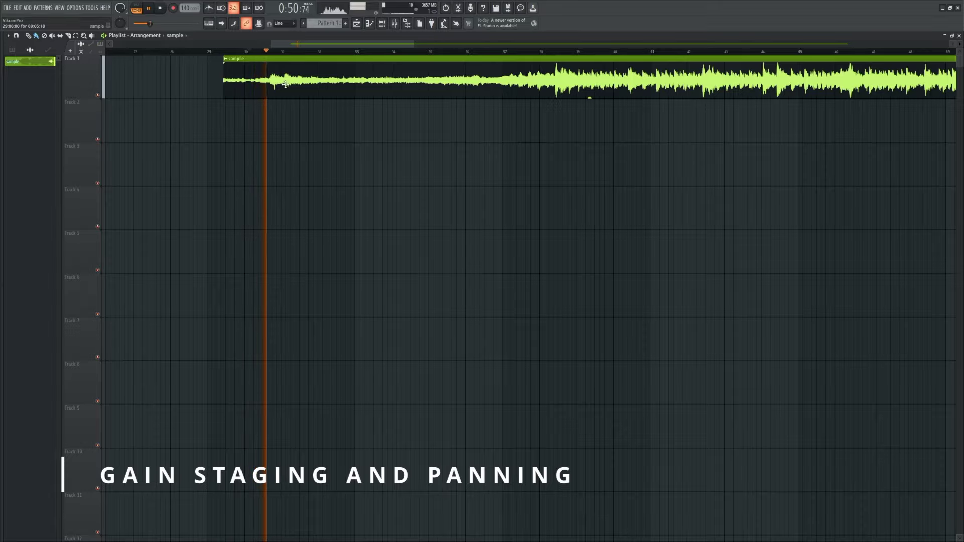
{"action": "key", "text": "space"}
Step: Move the sample clip later on Track 1 so it starts just before bar 32, and play its opening to locate the beat
{"action": "left_click_drag", "start_coordinate": [293, 59], "coordinate": [350, 58]}
{"action": "scroll", "coordinate": [367, 83], "scroll_direction": "up", "scroll_amount": 4}
{"action": "scroll", "coordinate": [363, 108], "scroll_direction": "up", "scroll_amount": 4}
{"action": "scroll", "coordinate": [359, 113], "scroll_direction": "up", "scroll_amount": 1}
{"action": "left_click", "coordinate": [323, 51]}
{"action": "key", "text": "space"}
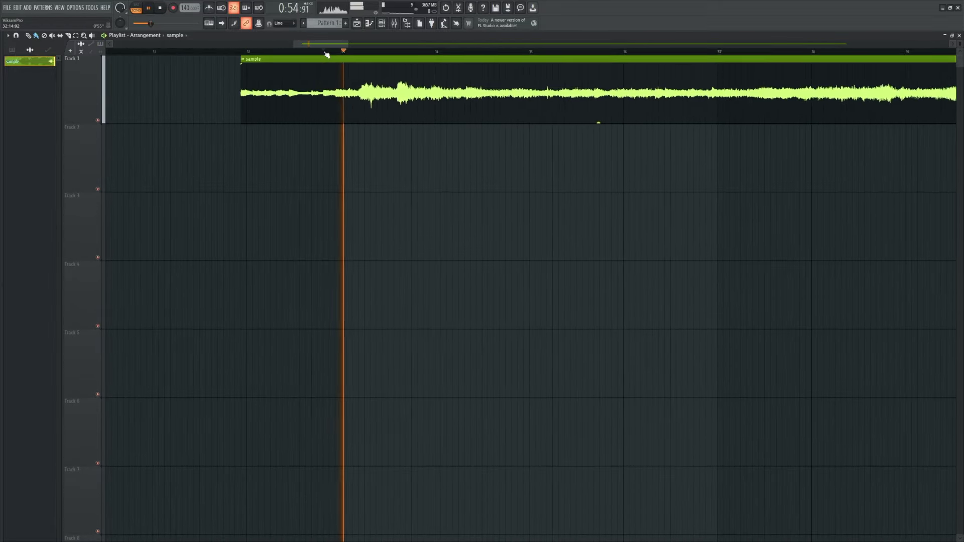
{"action": "key", "text": "space"}
Step: Nudge the sample clip earlier without snapping to align its beat with bar 33, and cut away the audio before that bar
{"action": "scroll", "coordinate": [352, 61], "scroll_direction": "up", "scroll_amount": 4}
{"action": "scroll", "coordinate": [308, 106], "scroll_direction": "up", "scroll_amount": 3}
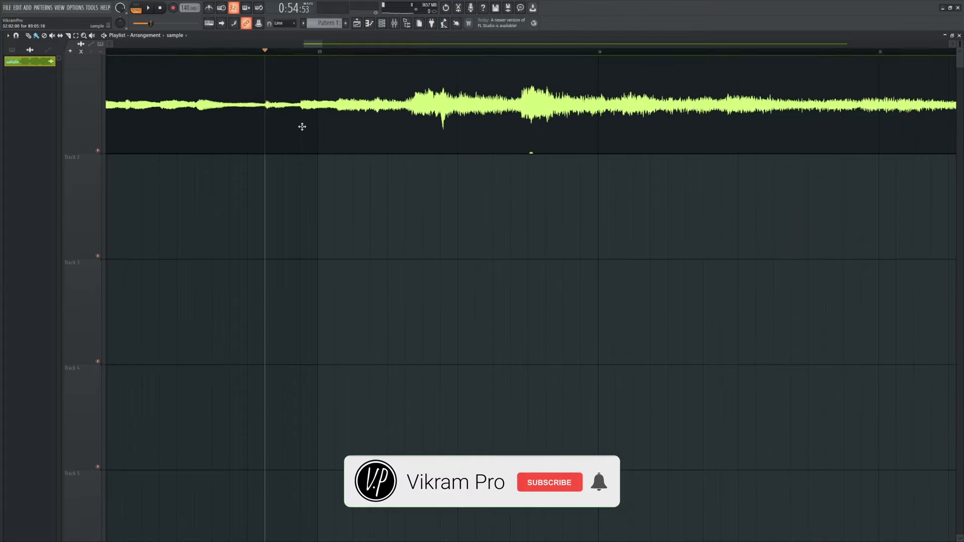
{"action": "left_click_drag", "start_coordinate": [356, 65], "coordinate": [338, 65]}
{"action": "scroll", "coordinate": [319, 86], "scroll_direction": "up", "scroll_amount": 3}
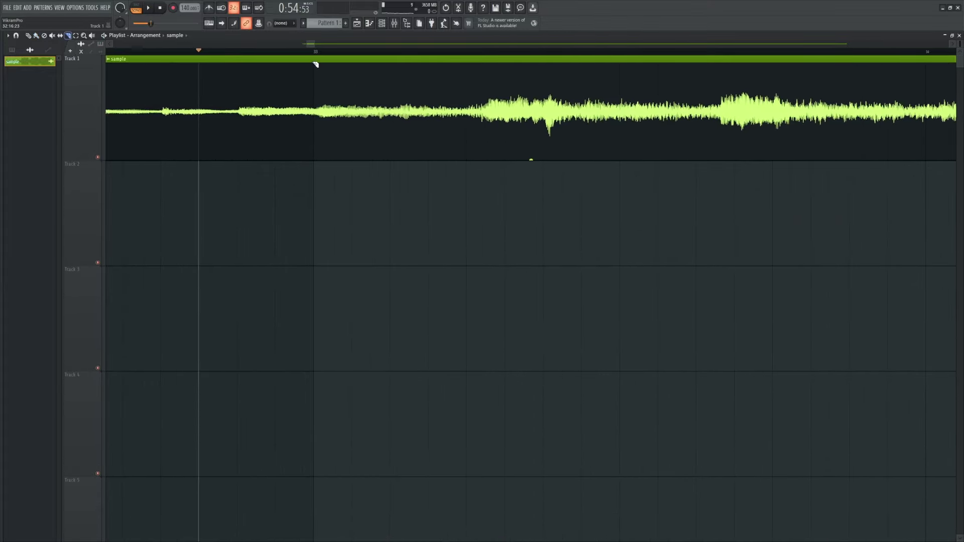
{"action": "right_click", "coordinate": [271, 110]}
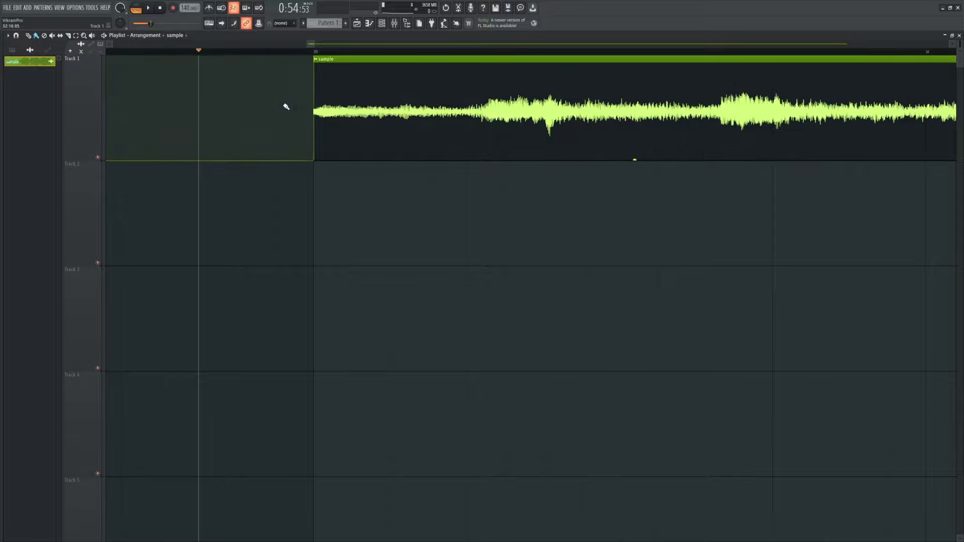
Step: Play the trimmed sample with the metronome on to check its beats against the click and the playlist grid at 140 BPM
{"action": "key", "text": "space"}
{"action": "key", "text": "space"}
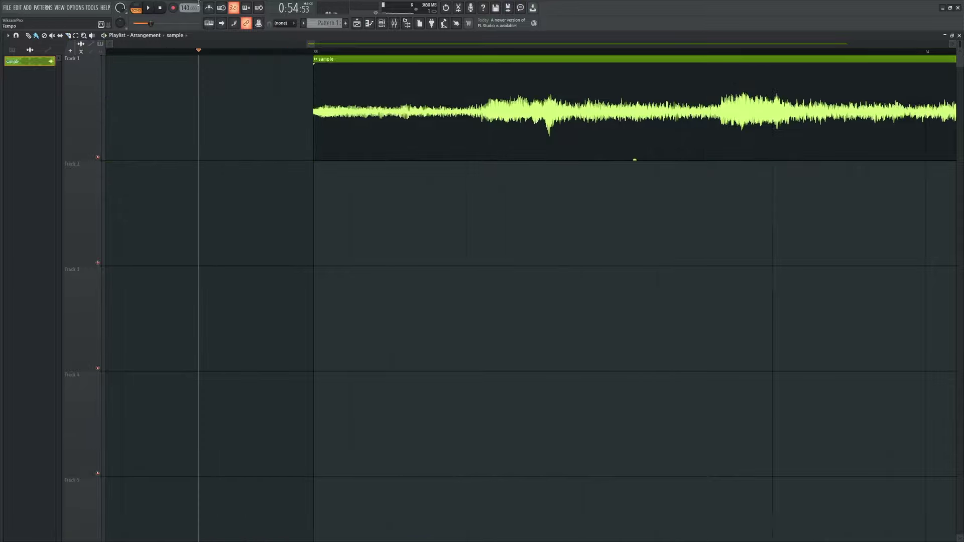
{"action": "key", "text": "space"}
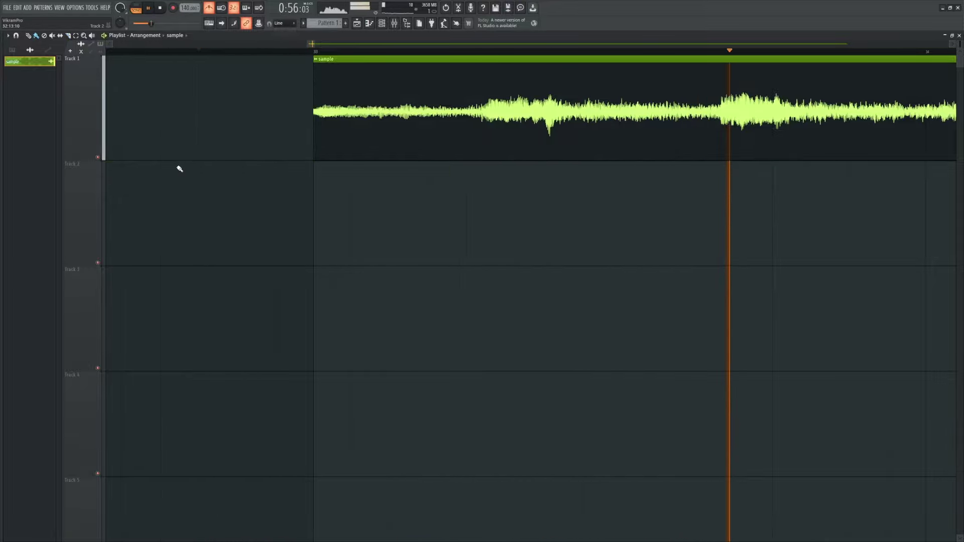
{"action": "scroll", "coordinate": [421, 153], "scroll_direction": "down", "scroll_amount": 4}
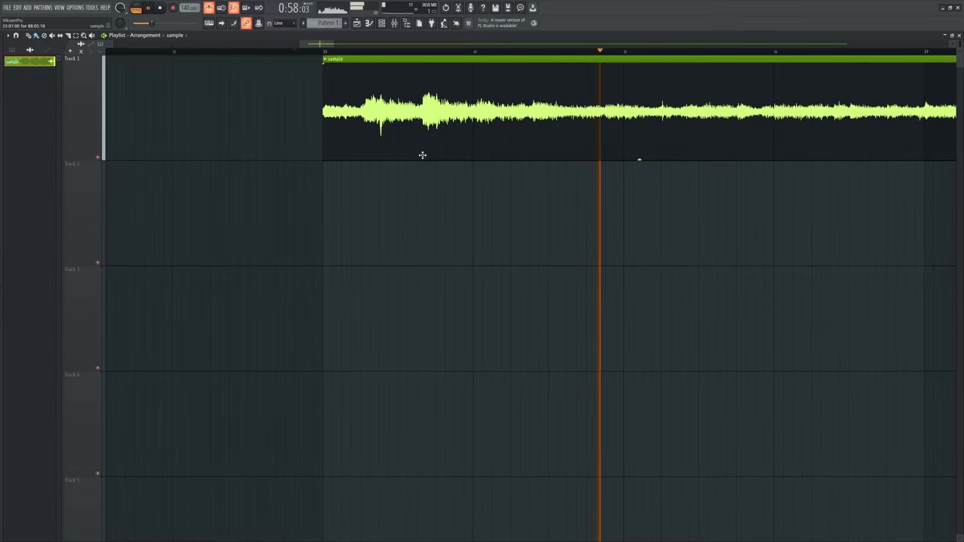
{"action": "scroll", "coordinate": [467, 153], "scroll_direction": "down", "scroll_amount": 3}
{"action": "scroll", "coordinate": [517, 162], "scroll_direction": "up", "scroll_amount": 5}
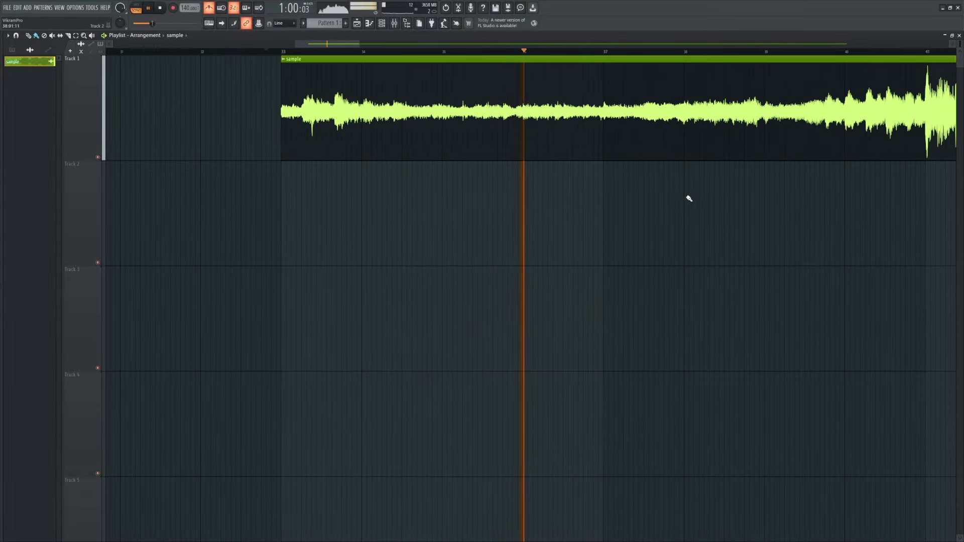
{"action": "scroll", "coordinate": [523, 125], "scroll_direction": "up", "scroll_amount": 4}
{"action": "scroll", "coordinate": [373, 111], "scroll_direction": "down", "scroll_amount": 4}
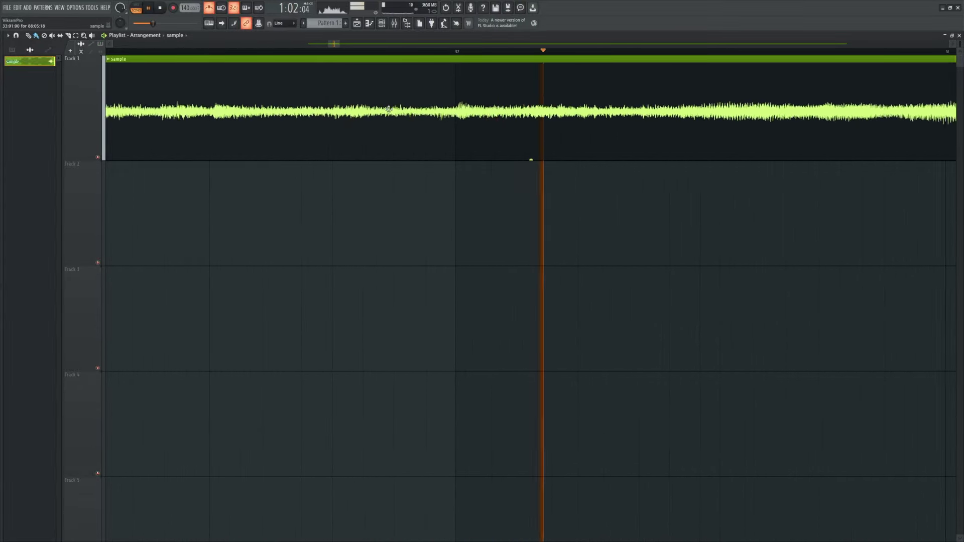
{"action": "scroll", "coordinate": [372, 110], "scroll_direction": "down", "scroll_amount": 3}
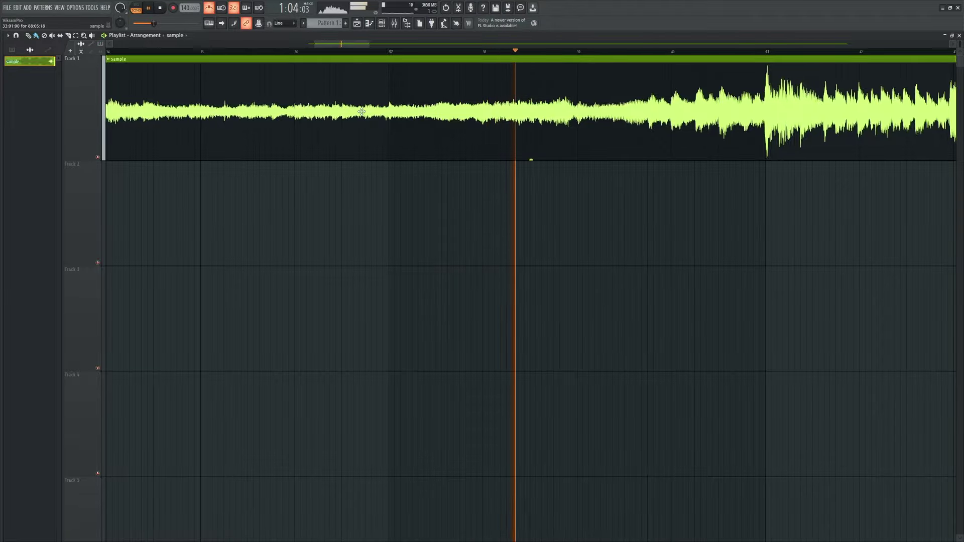
{"action": "scroll", "coordinate": [362, 112], "scroll_direction": "down", "scroll_amount": 2}
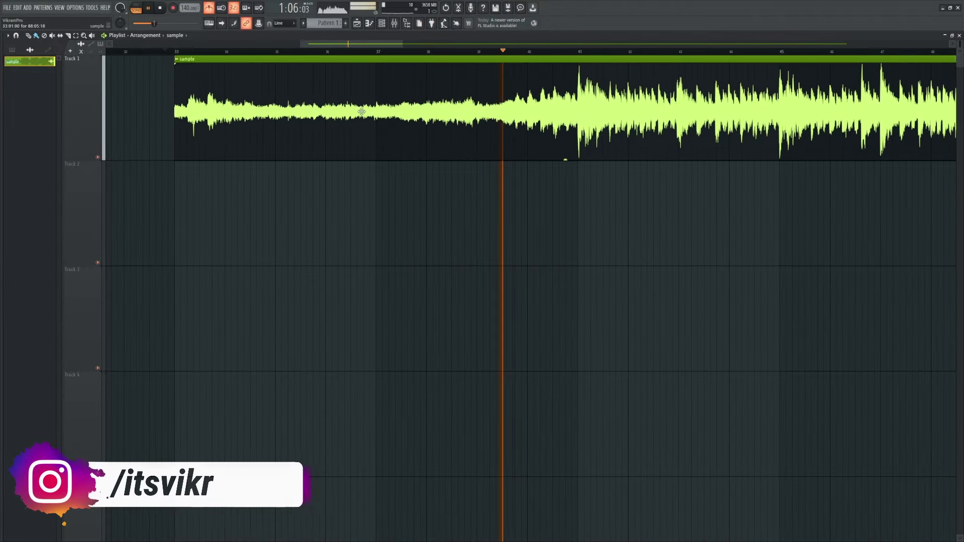
{"action": "scroll", "coordinate": [502, 150], "scroll_direction": "up", "scroll_amount": 2}
{"action": "scroll", "coordinate": [446, 148], "scroll_direction": "down", "scroll_amount": 2}
{"action": "scroll", "coordinate": [516, 156], "scroll_direction": "up", "scroll_amount": 5}
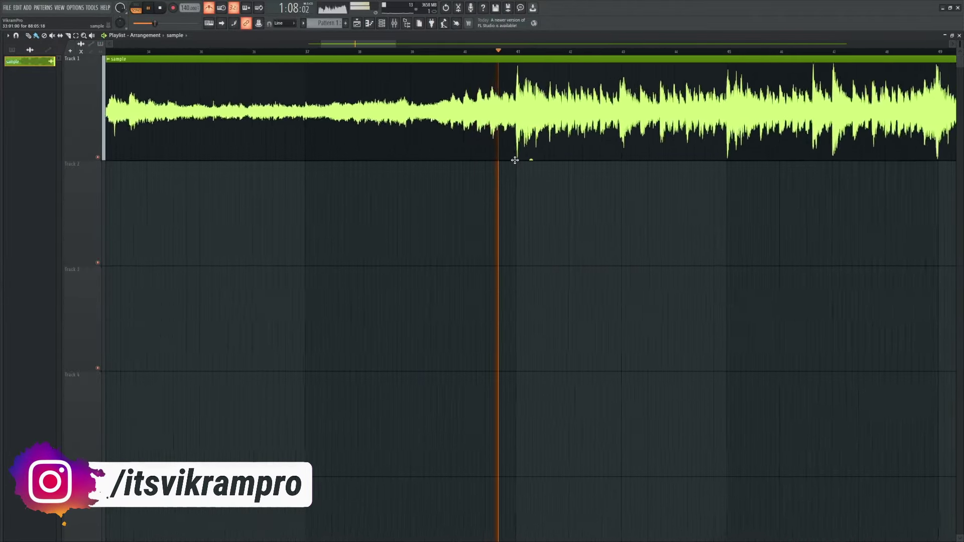
{"action": "scroll", "coordinate": [512, 151], "scroll_direction": "down", "scroll_amount": 6}
{"action": "scroll", "coordinate": [505, 150], "scroll_direction": "down", "scroll_amount": 3}
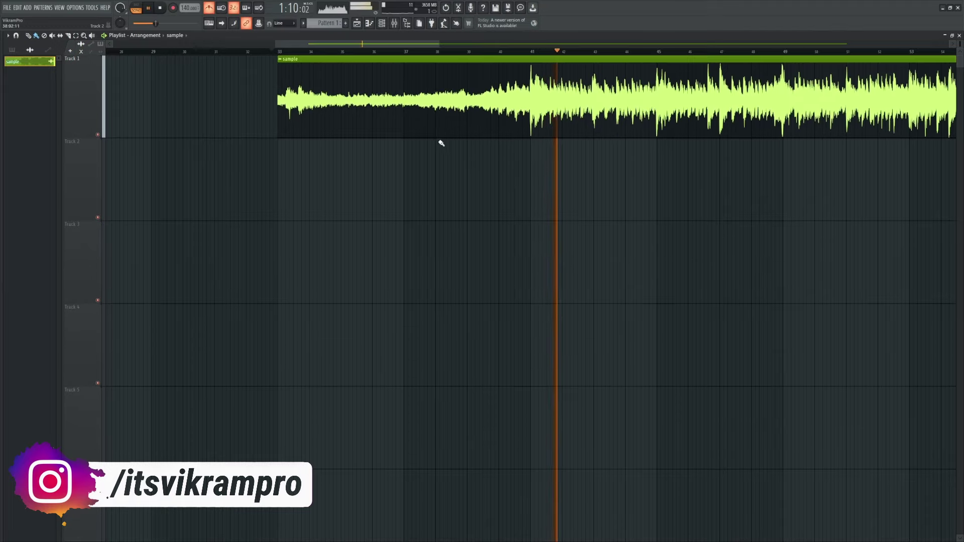
Step: Stop the sample playback and turn off the metronome
{"action": "scroll", "coordinate": [253, 119], "scroll_direction": "down", "scroll_amount": 1}
{"action": "key", "text": "space"}
{"action": "left_click", "coordinate": [209, 9]}
{"action": "scroll", "coordinate": [318, 130], "scroll_direction": "down", "scroll_amount": 1}
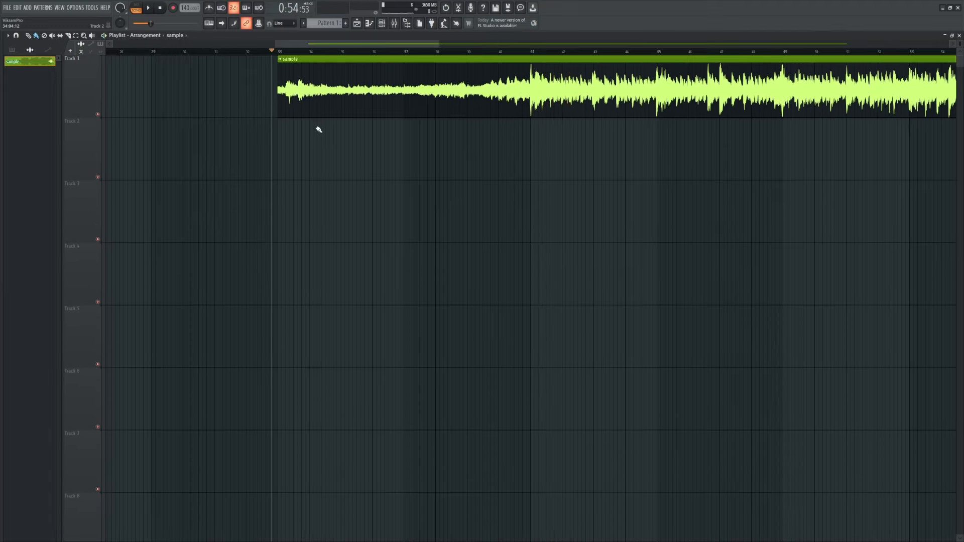
Step: Set snapping to Cell and place Pattern 1 on Track 2 beneath the sample, spanning bars 33 to 41
{"action": "left_click", "coordinate": [279, 23]}
{"action": "left_click", "coordinate": [284, 37]}
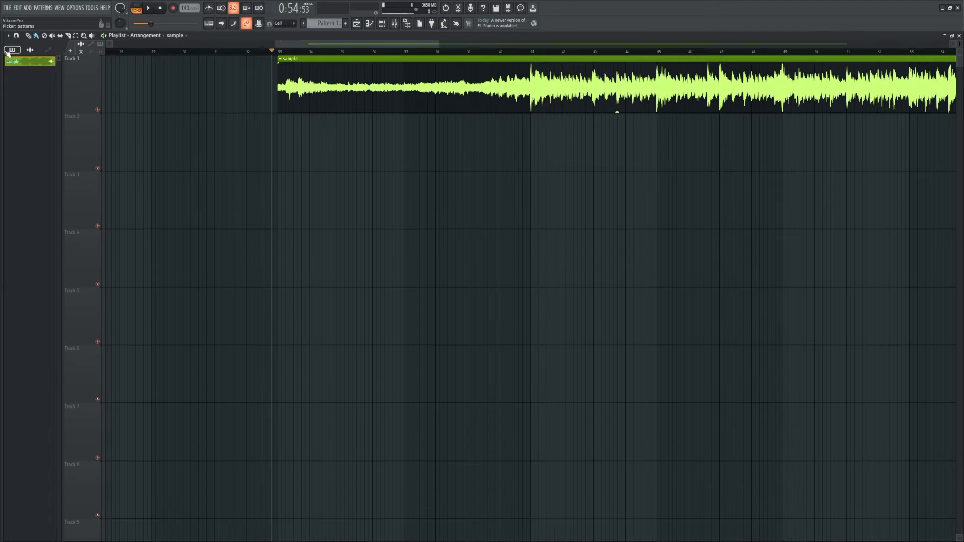
{"action": "left_click_drag", "start_coordinate": [23, 74], "coordinate": [666, 162]}
{"action": "scroll", "coordinate": [297, 168], "scroll_direction": "up", "scroll_amount": 2}
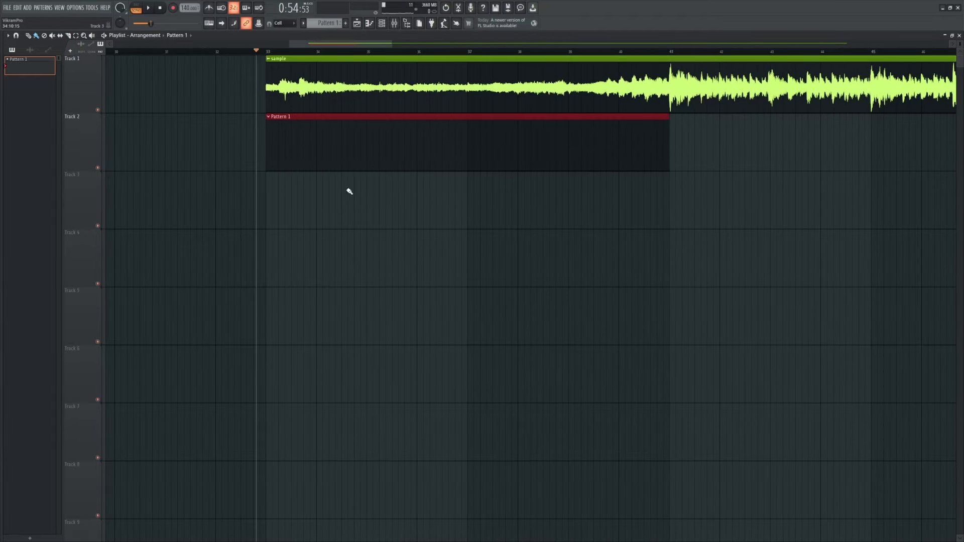
{"action": "scroll", "coordinate": [349, 192], "scroll_direction": "down", "scroll_amount": 1}
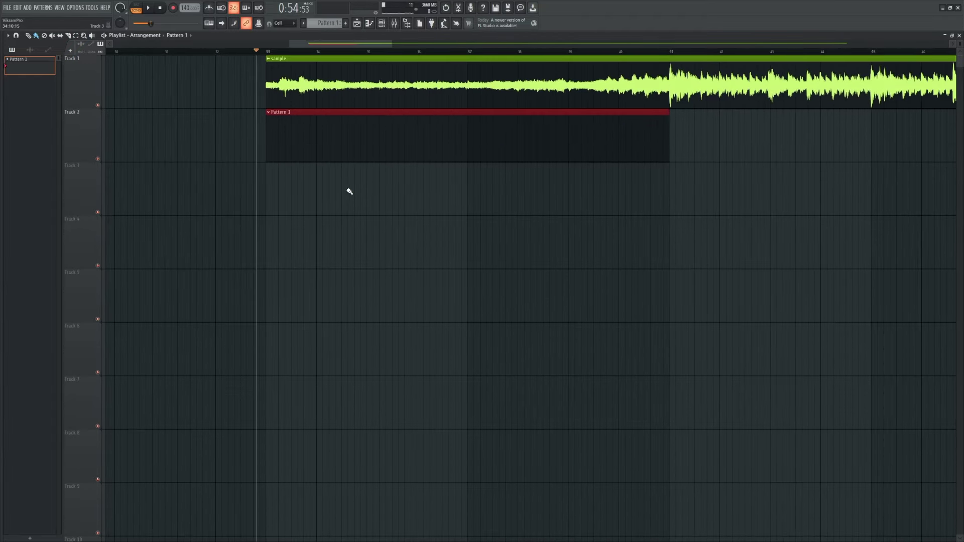
Step: Write four three-note Keyscape chords in Pattern 1, each two bars long, and return to the playlist
{"action": "left_click", "coordinate": [371, 25]}
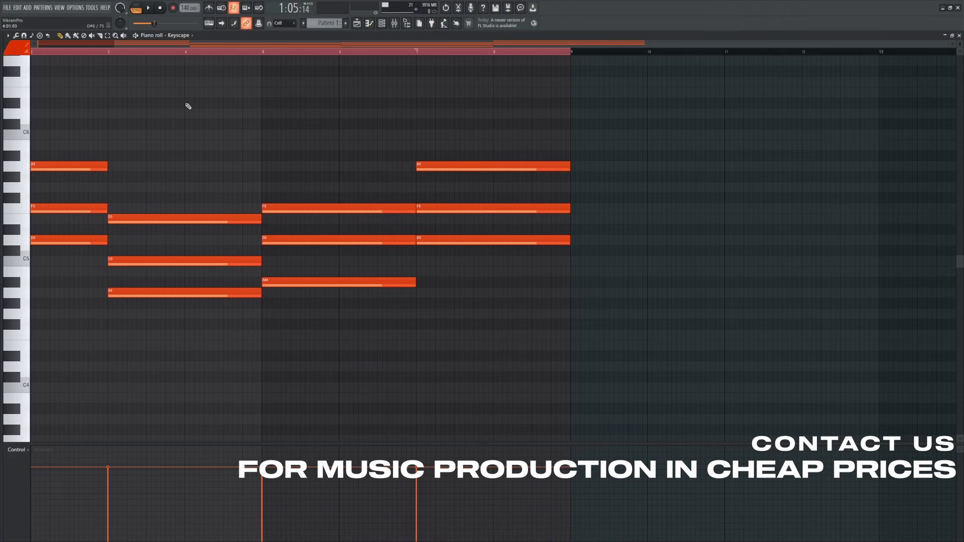
{"action": "scroll", "coordinate": [254, 43], "scroll_direction": "left", "scroll_amount": 2}
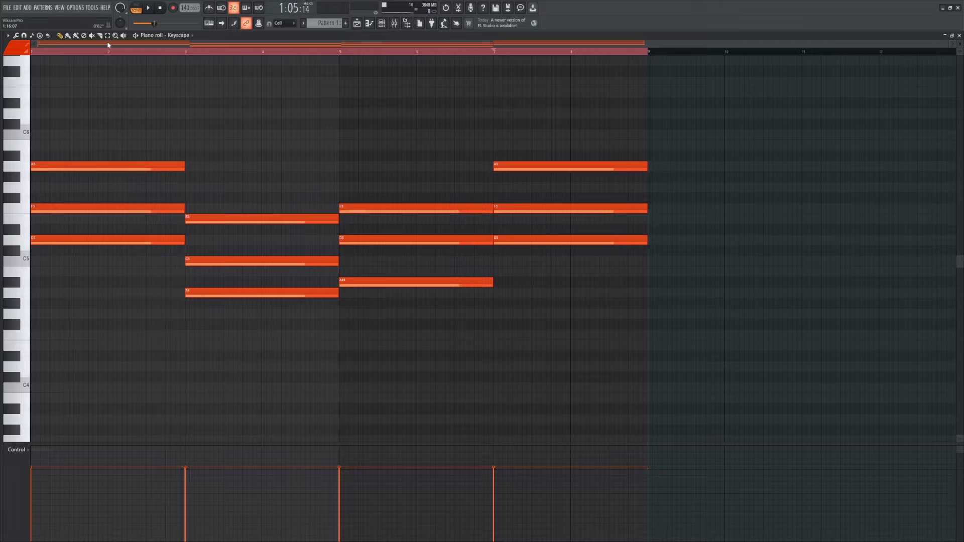
{"action": "left_click", "coordinate": [360, 22]}
{"action": "scroll", "coordinate": [304, 175], "scroll_direction": "down", "scroll_amount": 4}
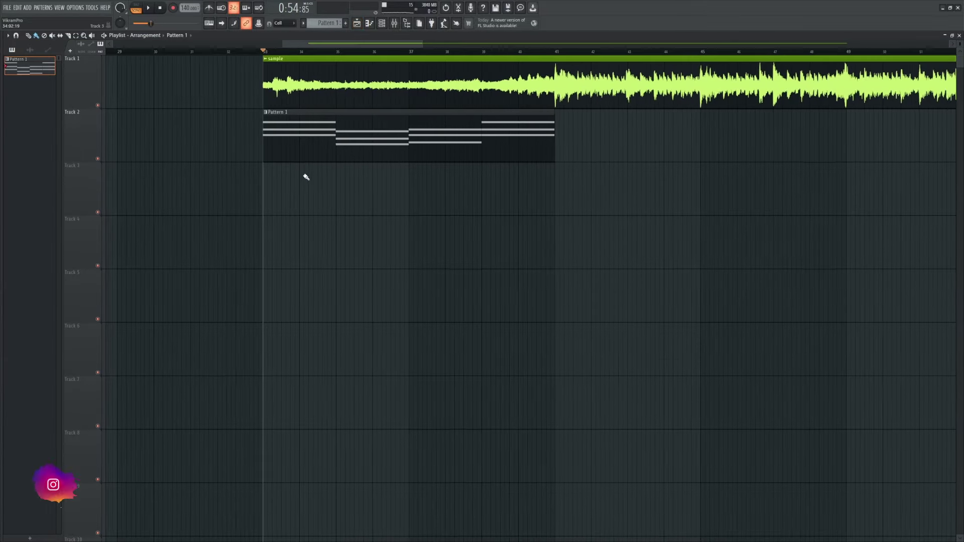
Step: Play the Pattern 1 chords together with the sample from bar 33 and follow the notes in the piano roll
{"action": "key", "text": "space"}
{"action": "scroll", "coordinate": [311, 172], "scroll_direction": "up", "scroll_amount": 3}
{"action": "double_click", "coordinate": [264, 143]}
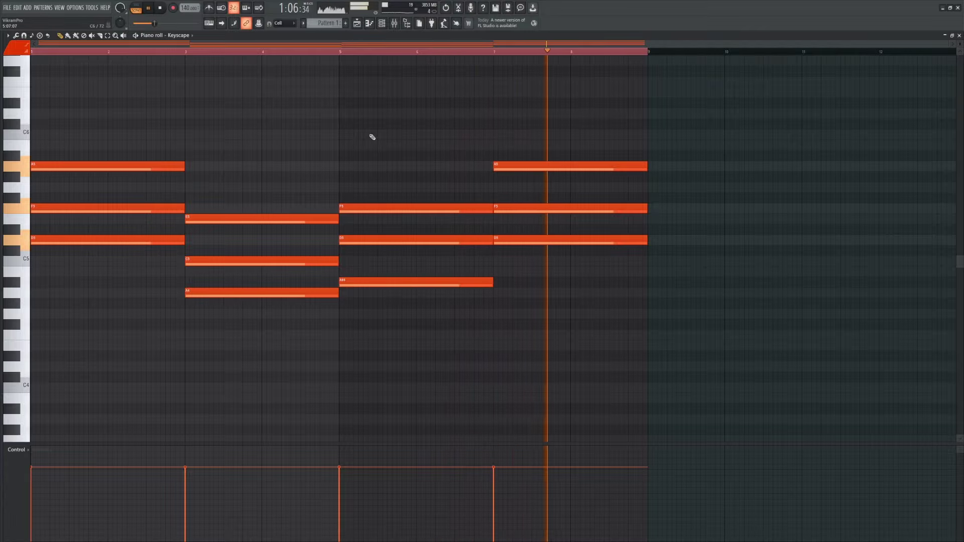
{"action": "key", "text": "space"}
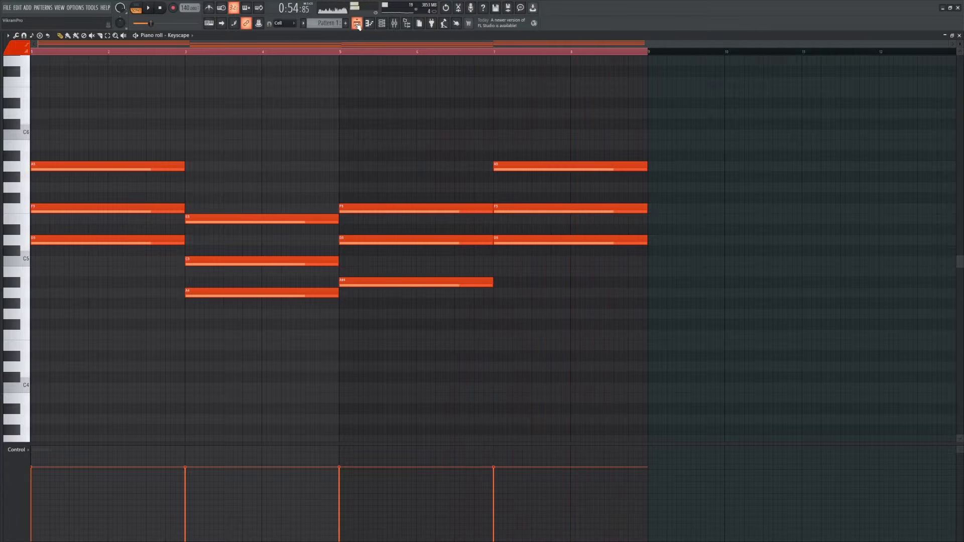
{"action": "left_click", "coordinate": [357, 24]}
{"action": "scroll", "coordinate": [245, 199], "scroll_direction": "down", "scroll_amount": 1}
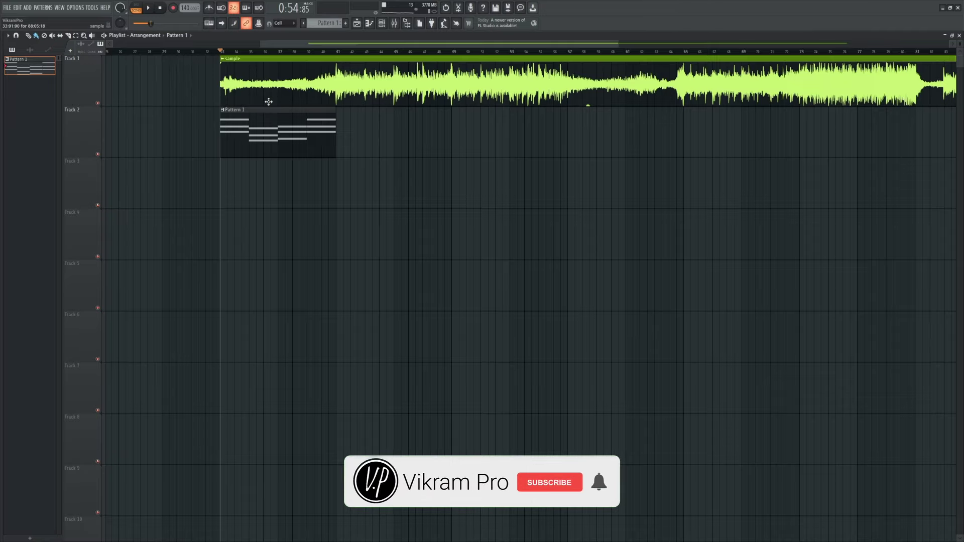
Step: Solo Track 1 and play the sample with the metronome on to check its beat going into bar 41
{"action": "right_click", "coordinate": [98, 103]}
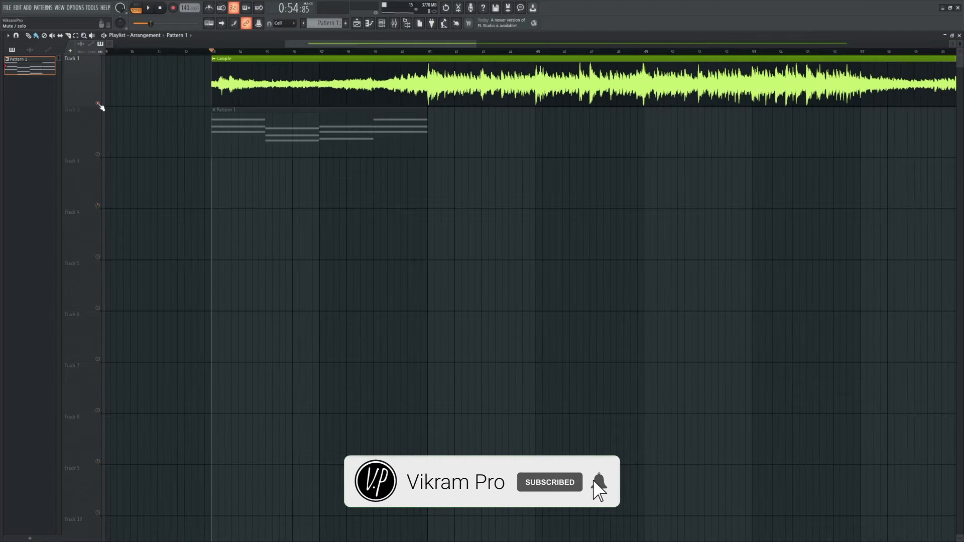
{"action": "scroll", "coordinate": [302, 54], "scroll_direction": "up", "scroll_amount": 2}
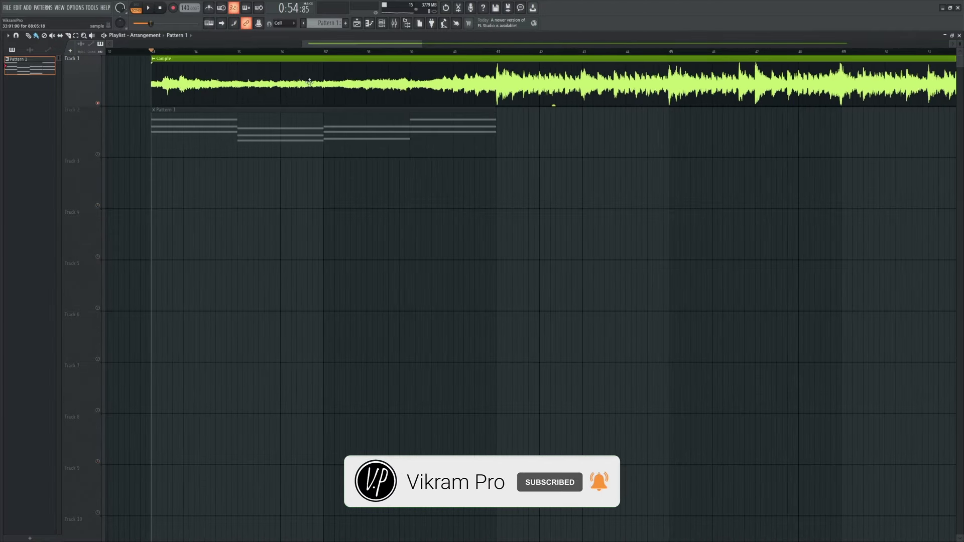
{"action": "key", "text": "space"}
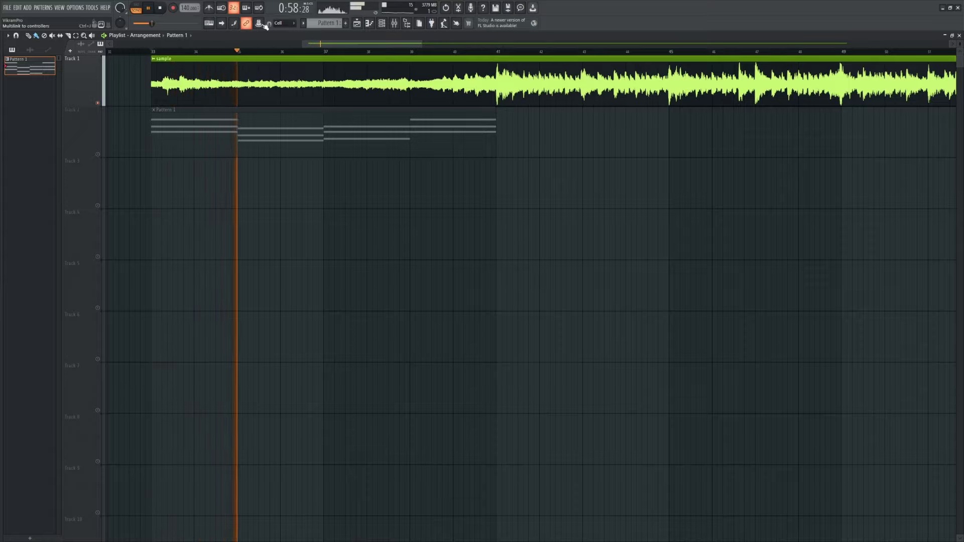
{"action": "left_click", "coordinate": [210, 8]}
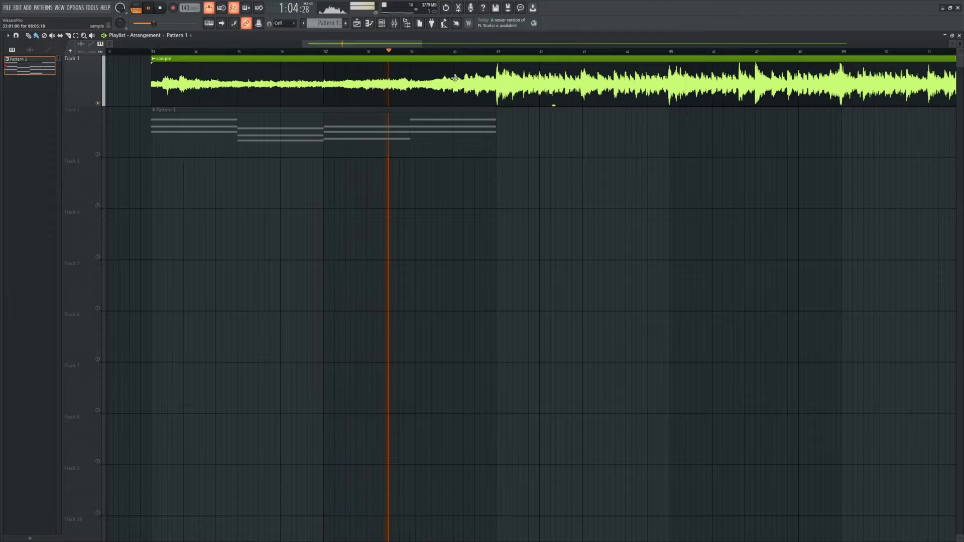
{"action": "scroll", "coordinate": [492, 84], "scroll_direction": "up", "scroll_amount": 3}
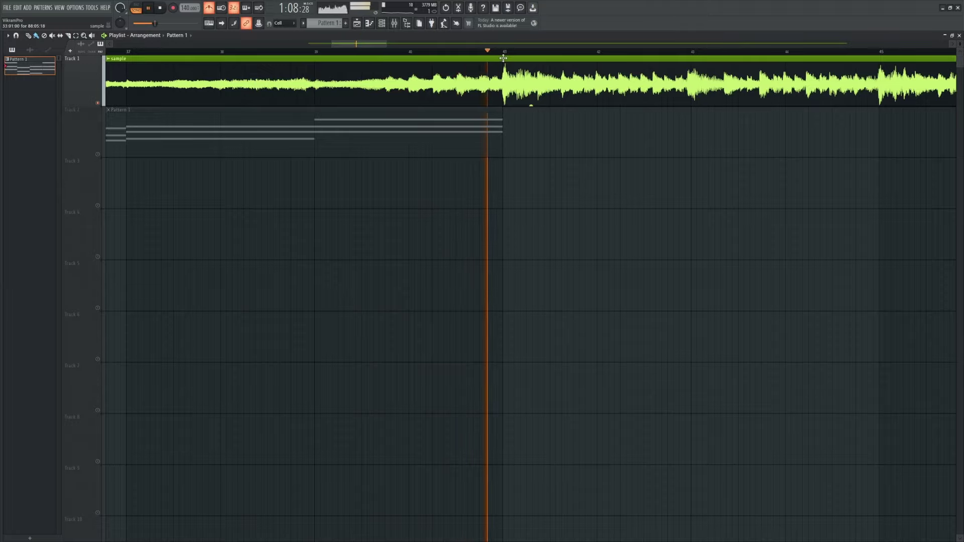
{"action": "key", "text": "space"}
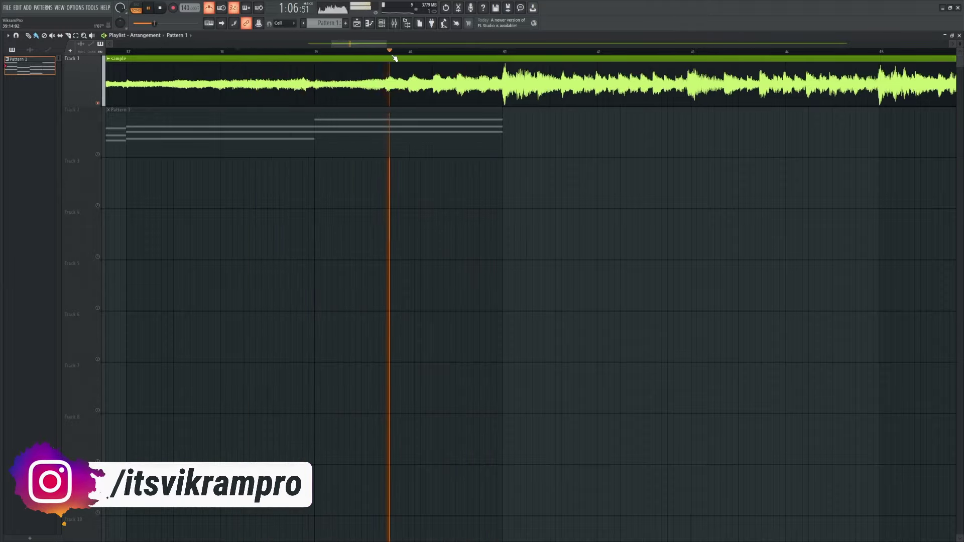
{"action": "key", "text": "space"}
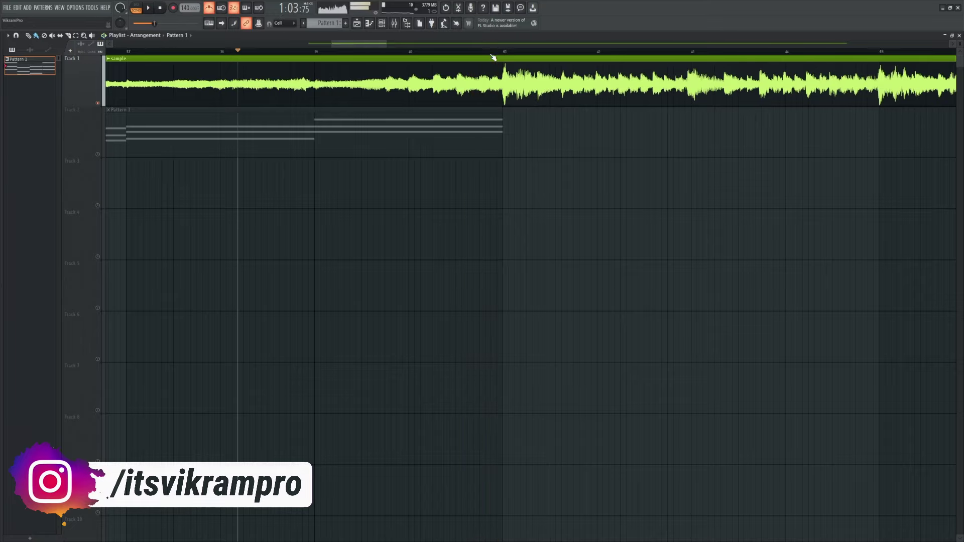
Step: Slice the Track 1 sample at bar 41 and move the part before the cut down to Track 3
{"action": "left_click_drag", "start_coordinate": [509, 115], "coordinate": [510, 116]}
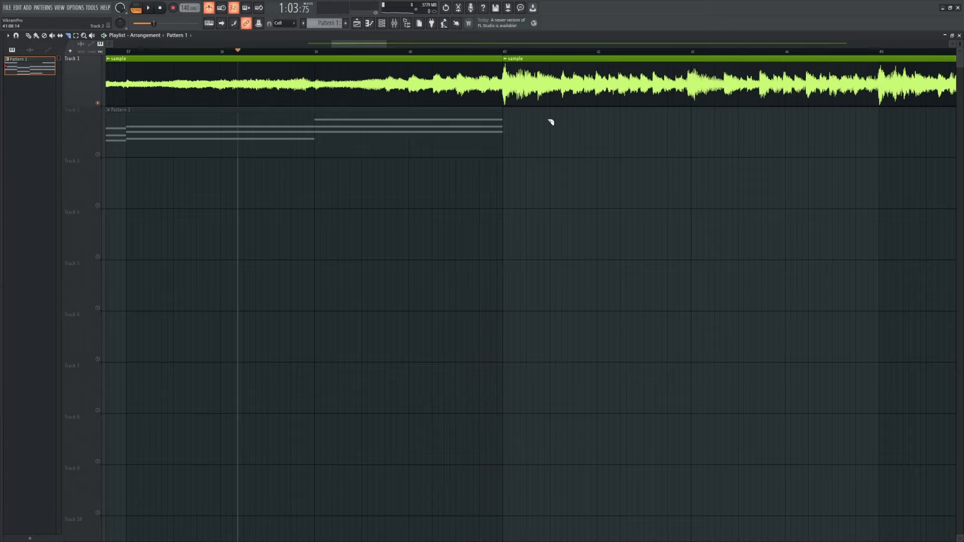
{"action": "scroll", "coordinate": [551, 120], "scroll_direction": "down", "scroll_amount": 3}
{"action": "left_click", "coordinate": [437, 81]}
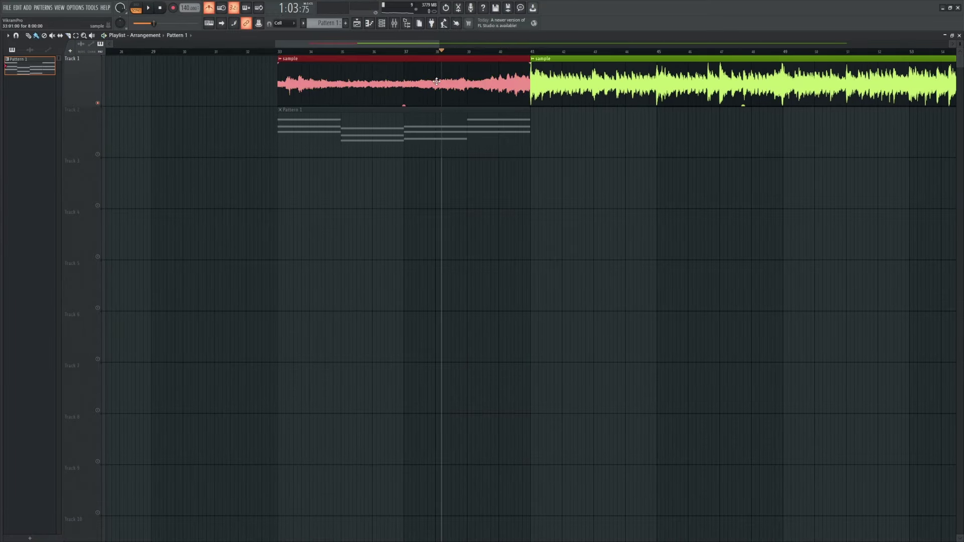
{"action": "key", "text": "shift+Down"}
{"action": "key", "text": "shift+Down"}
{"action": "scroll", "coordinate": [174, 190], "scroll_direction": "down", "scroll_amount": 3}
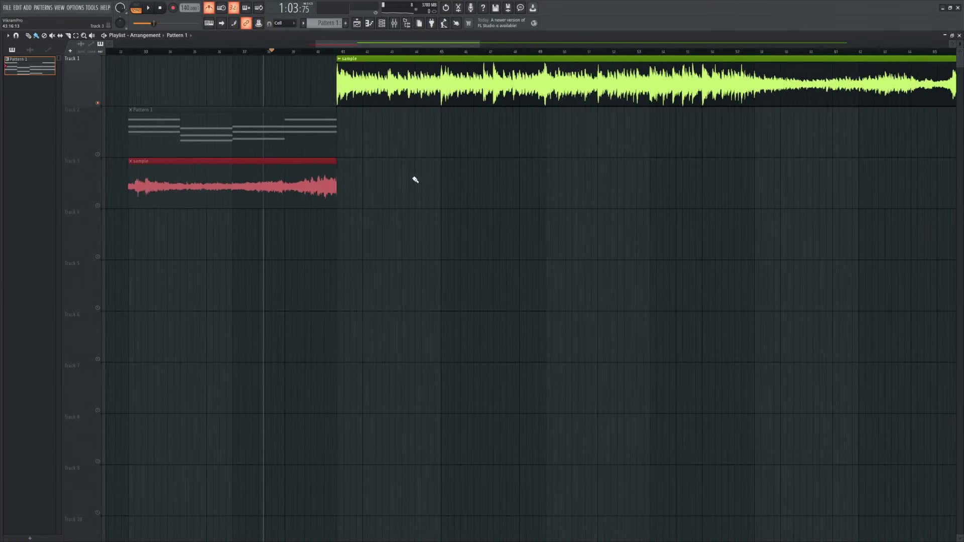
Step: Play the remaining Track 1 sample from bar 41 with the metronome and compare its beats with the grid
{"action": "scroll", "coordinate": [415, 180], "scroll_direction": "up", "scroll_amount": 1}
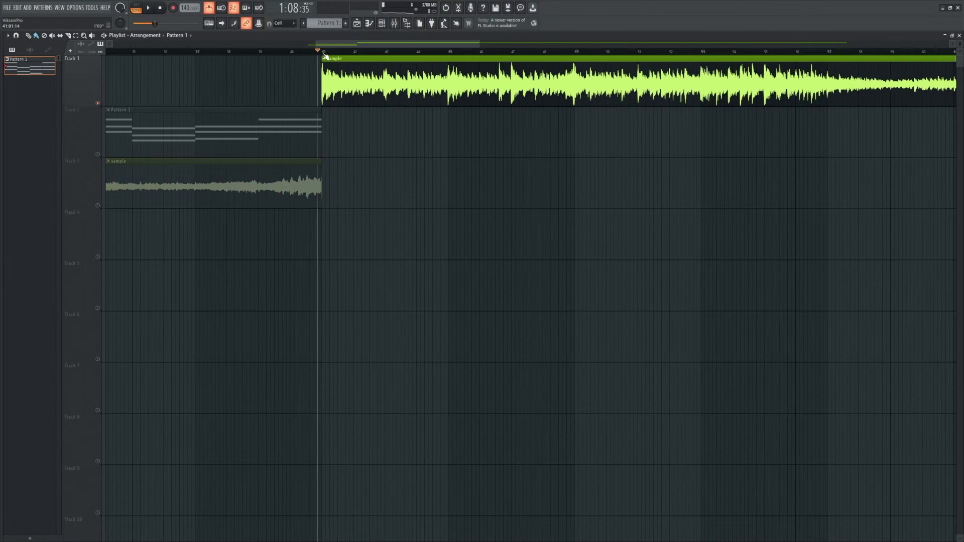
{"action": "left_click_drag", "start_coordinate": [330, 45], "coordinate": [181, 44]}
{"action": "key", "text": "space"}
{"action": "key", "text": "space"}
{"action": "left_click", "coordinate": [344, 53]}
{"action": "key", "text": "space"}
{"action": "scroll", "coordinate": [301, 99], "scroll_direction": "up", "scroll_amount": 3}
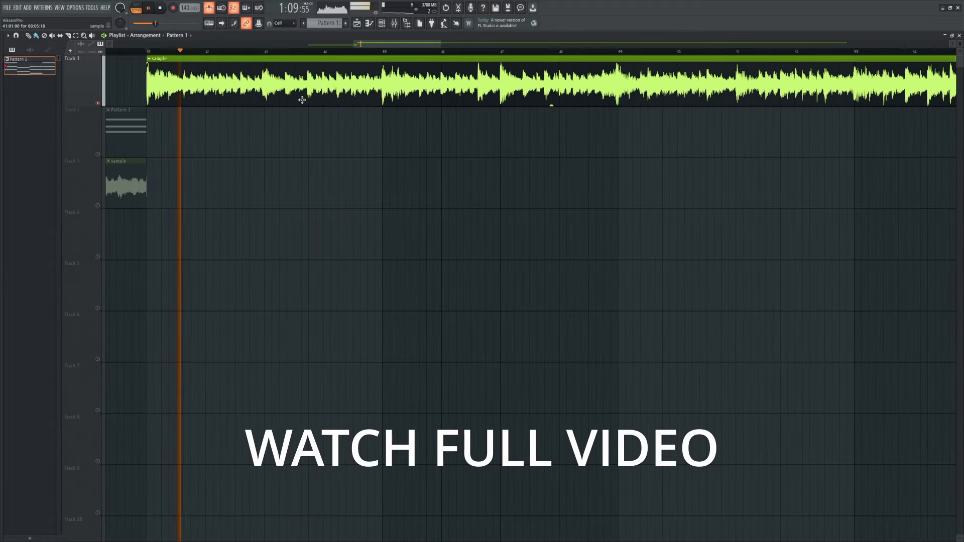
{"action": "scroll", "coordinate": [333, 98], "scroll_direction": "down", "scroll_amount": 2}
{"action": "scroll", "coordinate": [333, 98], "scroll_direction": "down", "scroll_amount": 1}
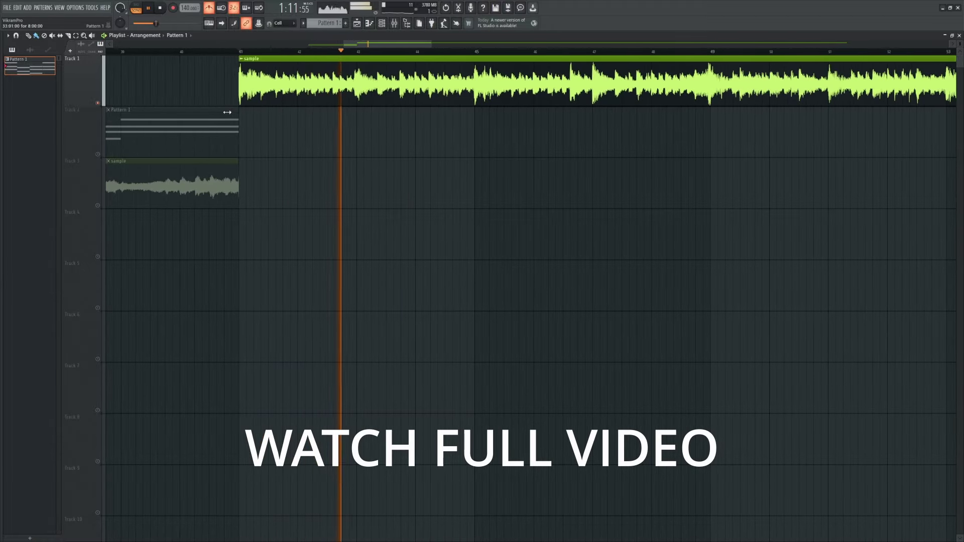
{"action": "scroll", "coordinate": [277, 116], "scroll_direction": "up", "scroll_amount": 2}
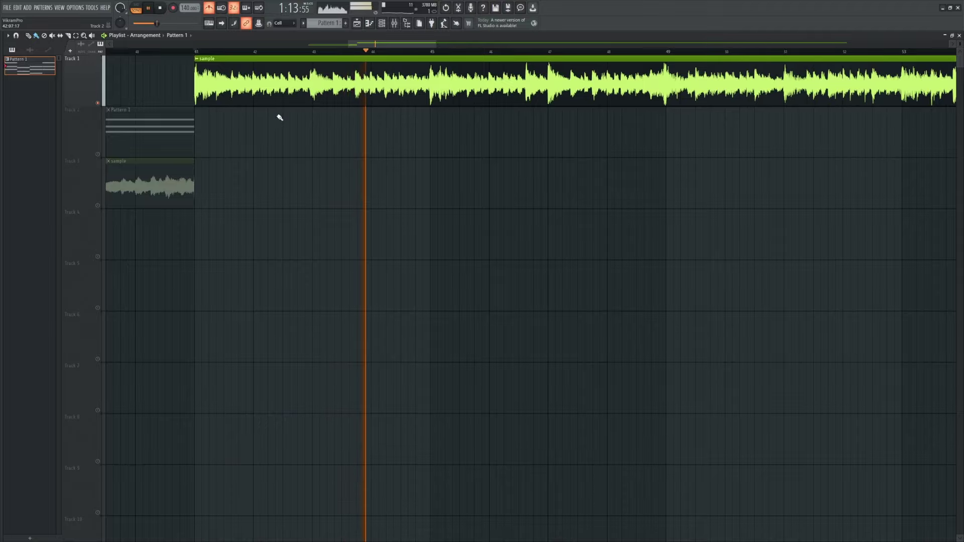
{"action": "scroll", "coordinate": [301, 114], "scroll_direction": "down", "scroll_amount": 2}
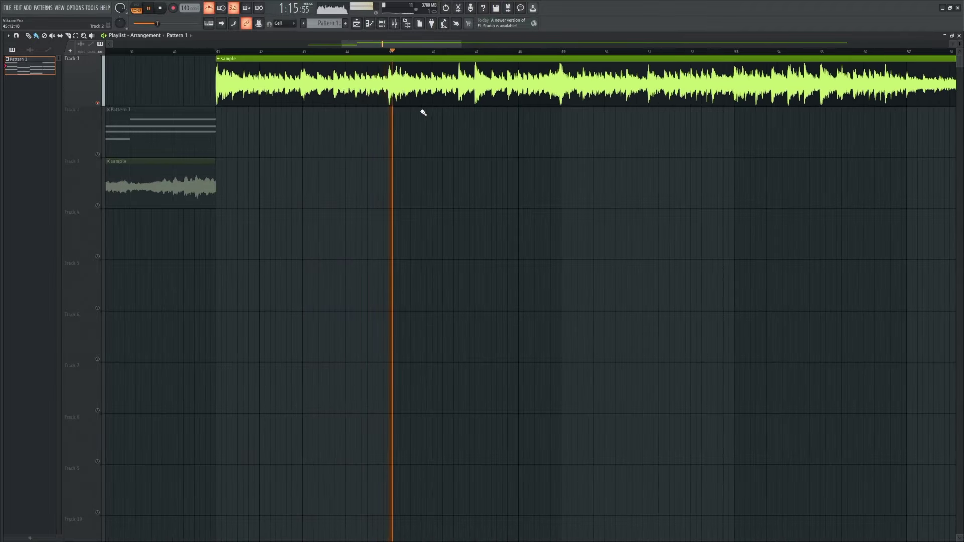
{"action": "scroll", "coordinate": [415, 100], "scroll_direction": "up", "scroll_amount": 3}
{"action": "scroll", "coordinate": [397, 94], "scroll_direction": "down", "scroll_amount": 3}
{"action": "scroll", "coordinate": [436, 99], "scroll_direction": "up", "scroll_amount": 2}
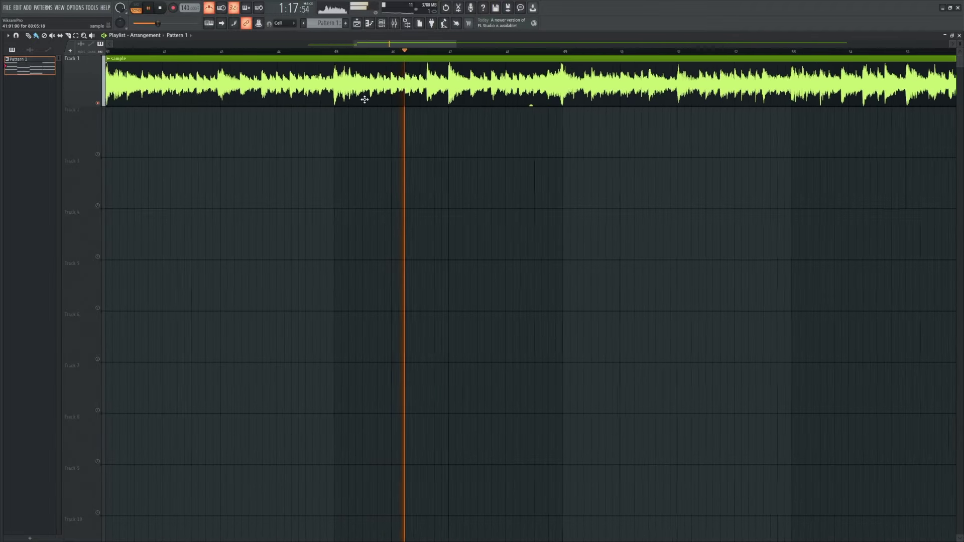
Step: Replay short passages of the Track 1 sample between bars 41 and 43 to find a suitable cut point
{"action": "scroll", "coordinate": [366, 95], "scroll_direction": "down", "scroll_amount": 2}
{"action": "left_click", "coordinate": [280, 52]}
{"action": "key", "text": "space"}
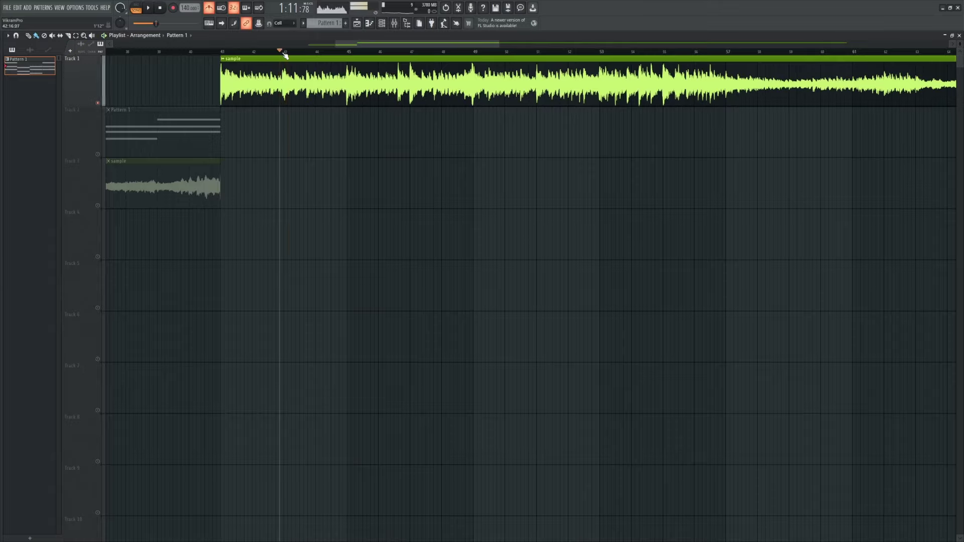
{"action": "key", "text": "space"}
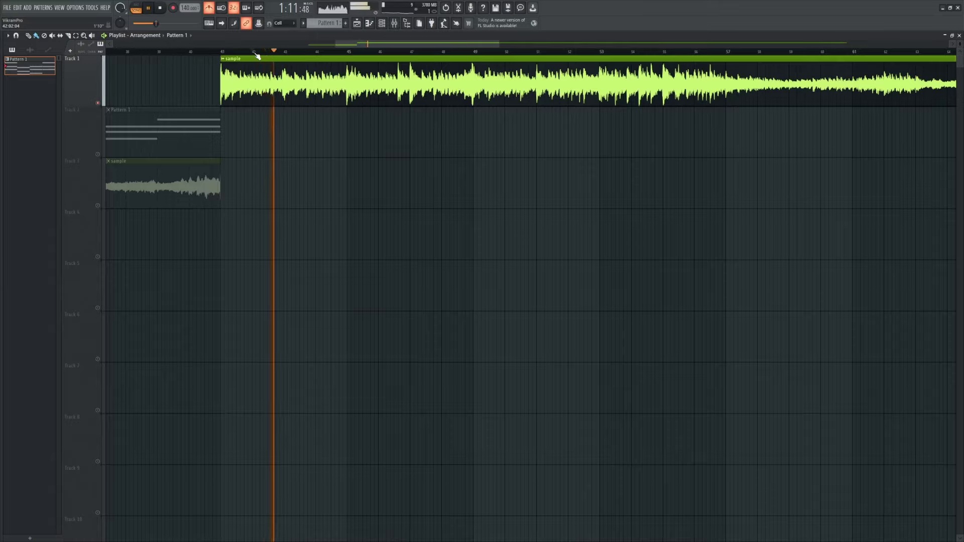
{"action": "key", "text": "space"}
{"action": "key", "text": "space"}
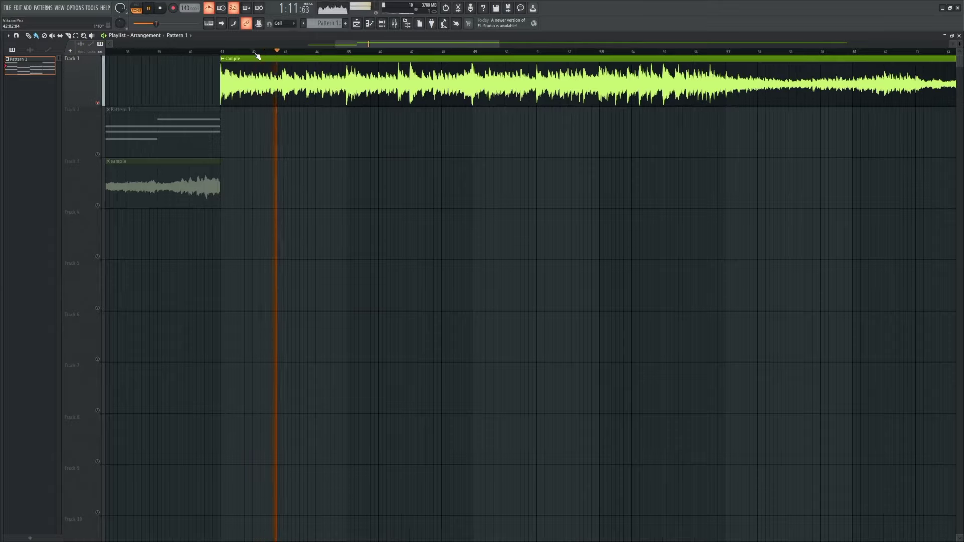
{"action": "key", "text": "space"}
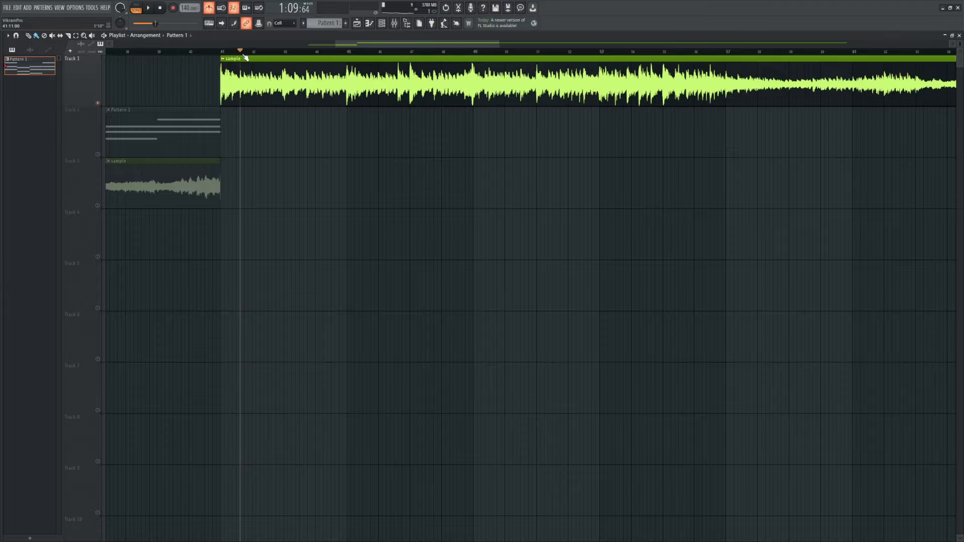
{"action": "scroll", "coordinate": [218, 97], "scroll_direction": "up", "scroll_amount": 5}
{"action": "key", "text": "space"}
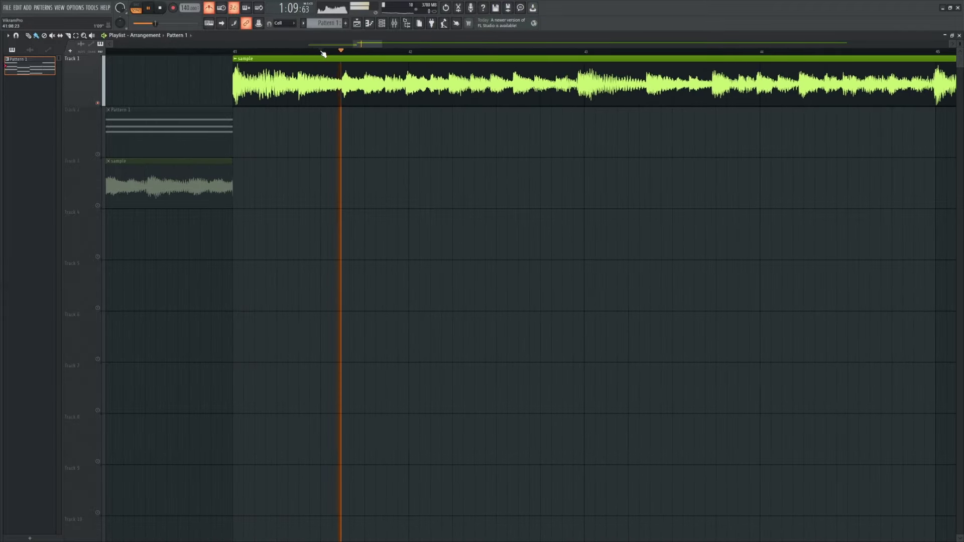
{"action": "left_click", "coordinate": [323, 52]}
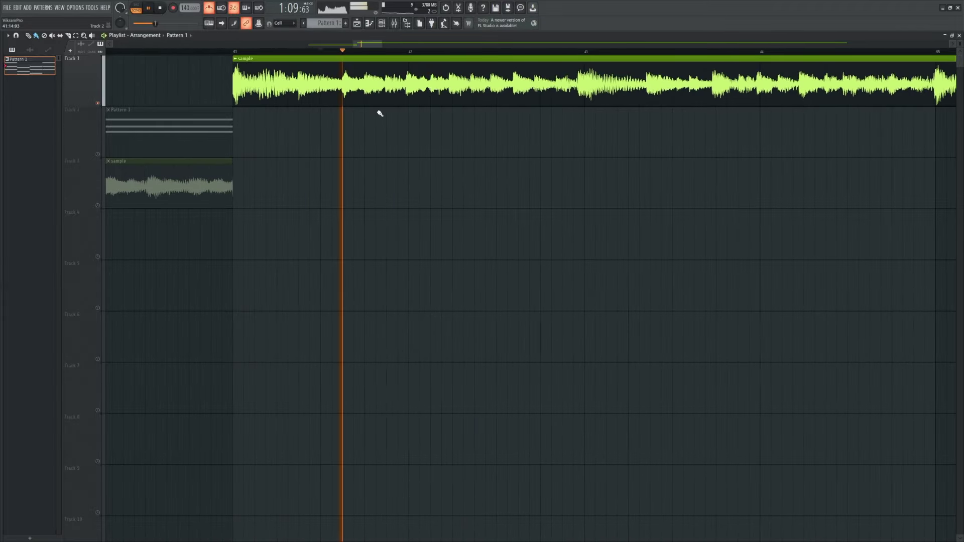
{"action": "key", "text": "space"}
Step: Slice the Track 1 sample midway through bar 41 and, after listening, again 14 steps further on in bar 42
{"action": "scroll", "coordinate": [329, 79], "scroll_direction": "up", "scroll_amount": 2}
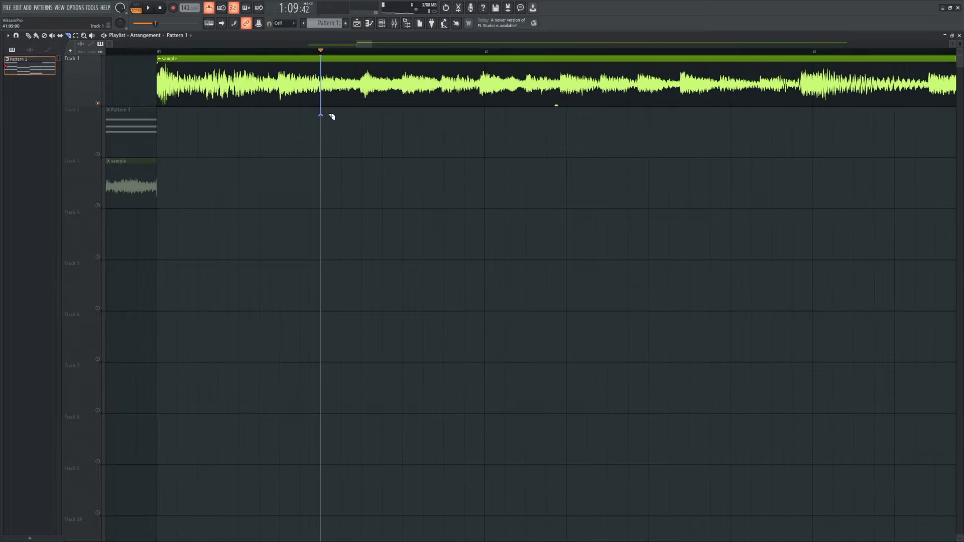
{"action": "left_click_drag", "start_coordinate": [332, 116], "coordinate": [333, 129]}
{"action": "scroll", "coordinate": [333, 129], "scroll_direction": "down", "scroll_amount": 3}
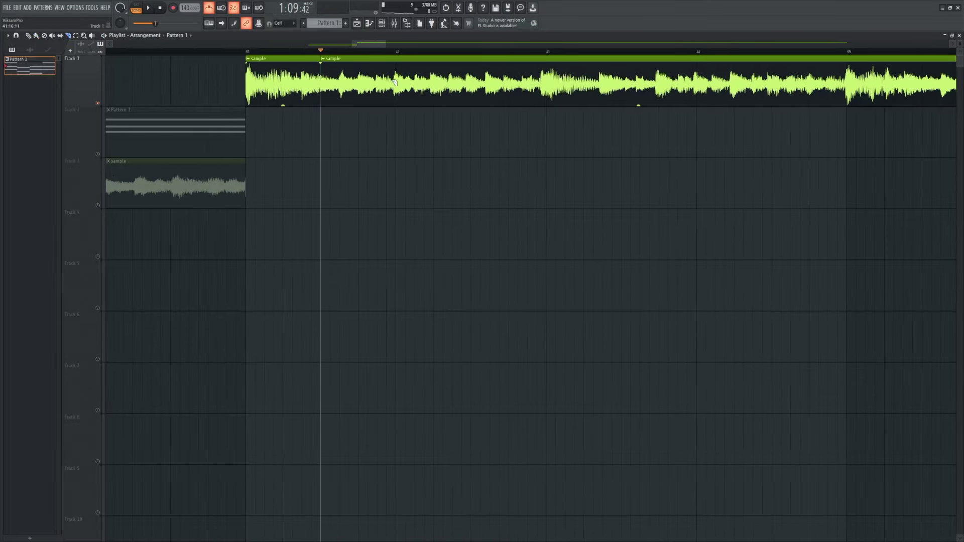
{"action": "key", "text": "space"}
{"action": "key", "text": "space"}
{"action": "key", "text": "space"}
{"action": "key", "text": "space"}
{"action": "left_click_drag", "start_coordinate": [442, 57], "coordinate": [456, 67]}
Step: Set snapping to Line and move the 14-step middle piece of the sample down to Track 2
{"action": "left_click", "coordinate": [282, 24]}
{"action": "left_click", "coordinate": [284, 31]}
{"action": "left_click", "coordinate": [406, 85]}
{"action": "key", "text": "shift+Down"}
{"action": "key", "text": "shift+Down"}
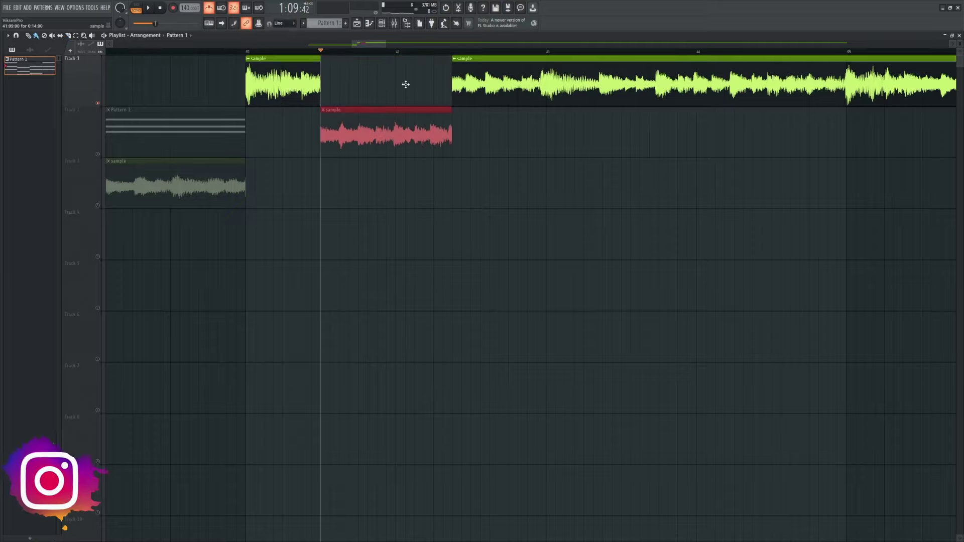
Step: Move the 14-step sample piece down to Track 3, solo that track, and play the piece
{"action": "scroll", "coordinate": [409, 133], "scroll_direction": "up", "scroll_amount": 3}
{"action": "right_click", "coordinate": [292, 329]}
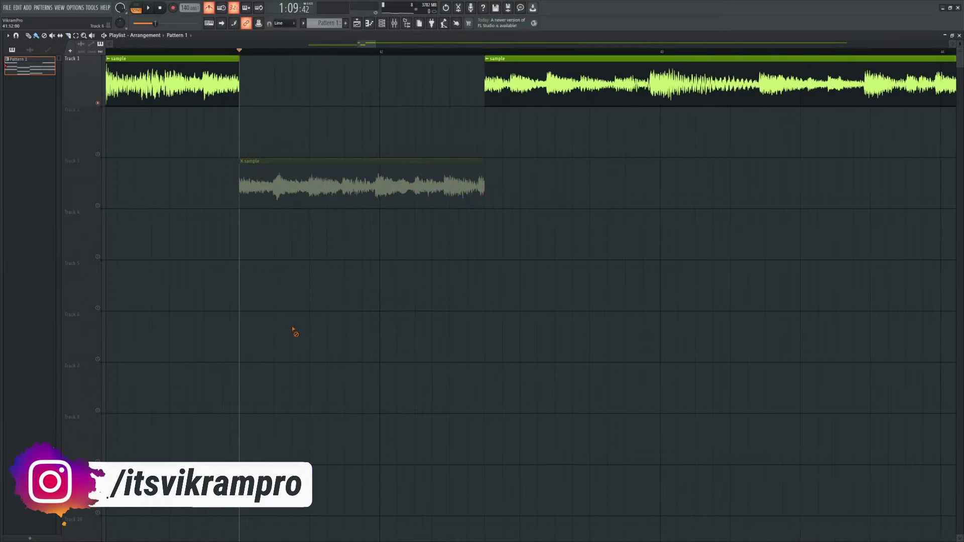
{"action": "left_click", "coordinate": [98, 205], "text": "ctrl"}
{"action": "key", "text": "space"}
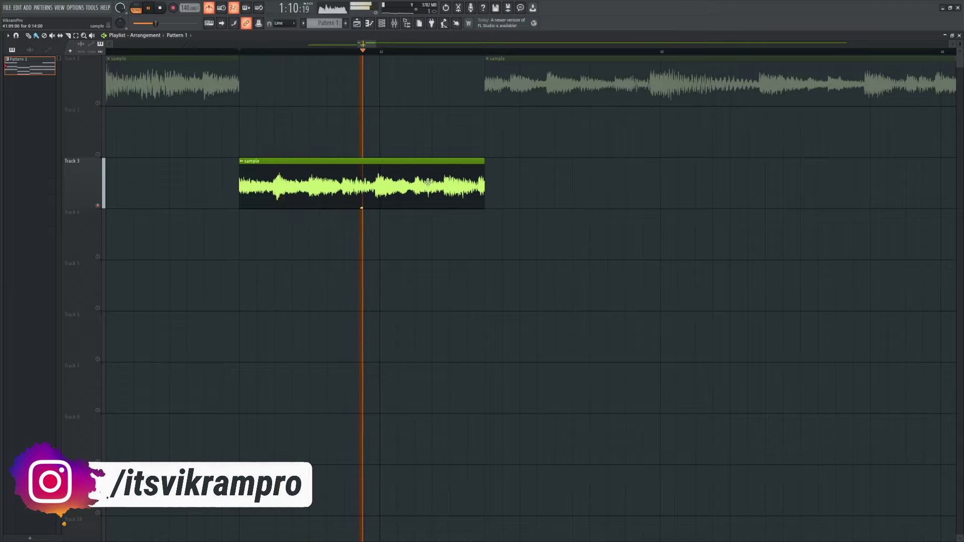
{"action": "key", "text": "space"}
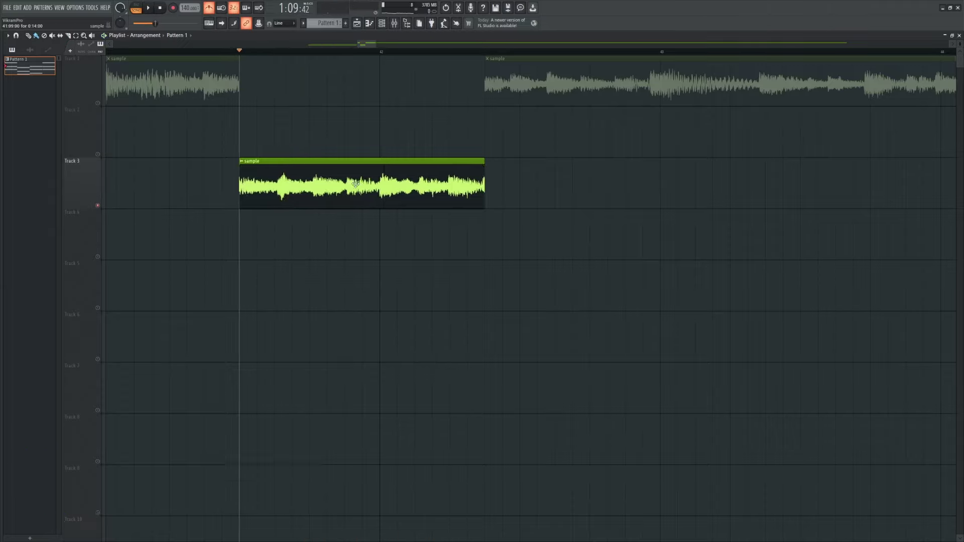
{"action": "key", "text": "space"}
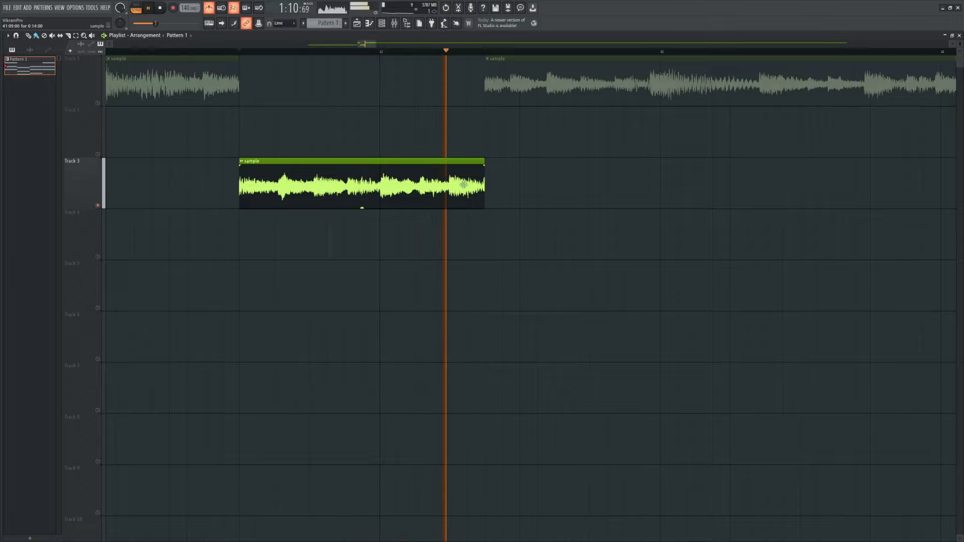
{"action": "key", "text": "space"}
Step: Add a fade-out of about 0.018 s and a short fade-in to the 14-step piece, listening to the result
{"action": "left_click_drag", "start_coordinate": [484, 168], "coordinate": [481, 168]}
{"action": "key", "text": "space"}
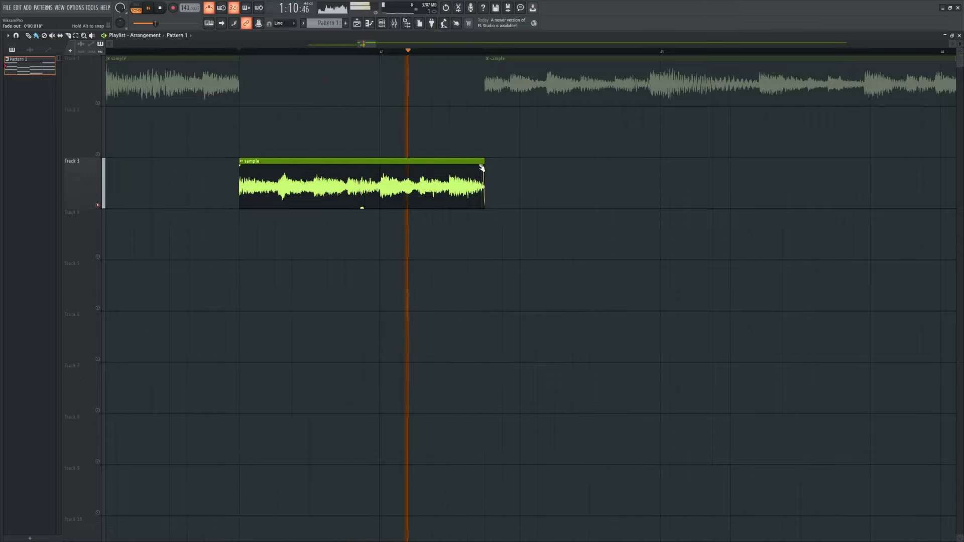
{"action": "key", "text": "space"}
{"action": "key", "text": "space"}
{"action": "key", "text": "space"}
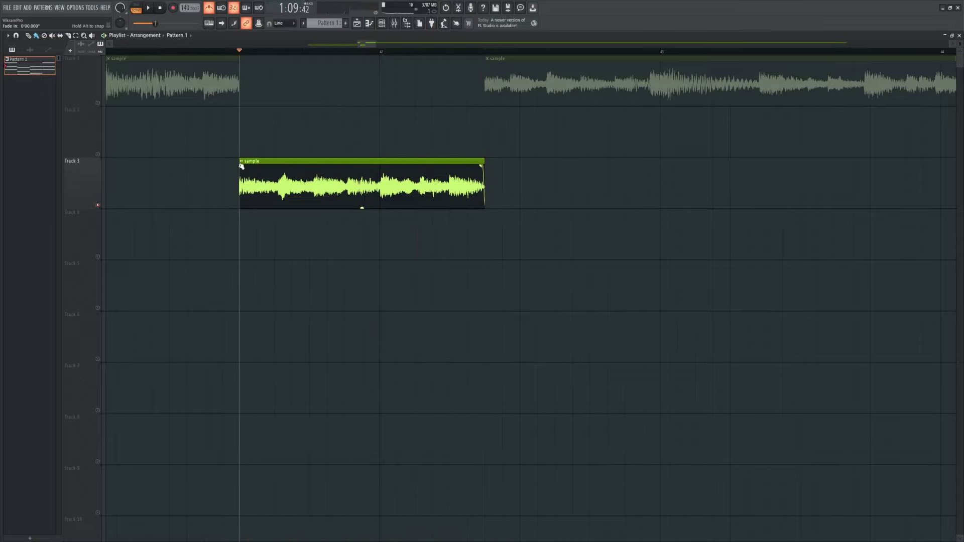
{"action": "key", "text": "space"}
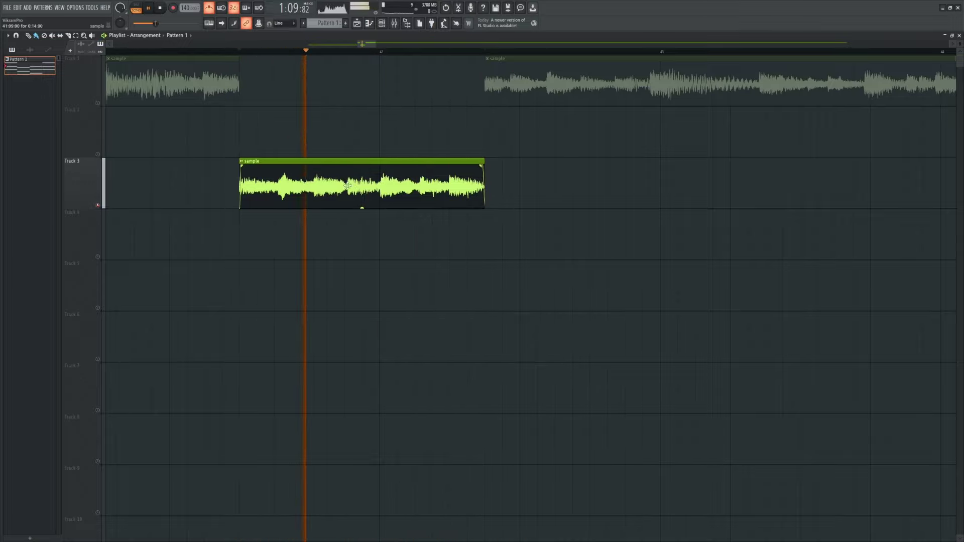
{"action": "key", "text": "space"}
Step: Shorten the fade-out of the 14-step piece, auditioning its ending with and without the fade
{"action": "left_click", "coordinate": [283, 24]}
{"action": "left_click", "coordinate": [279, 31]}
{"action": "scroll", "coordinate": [303, 214], "scroll_direction": "up", "scroll_amount": 3}
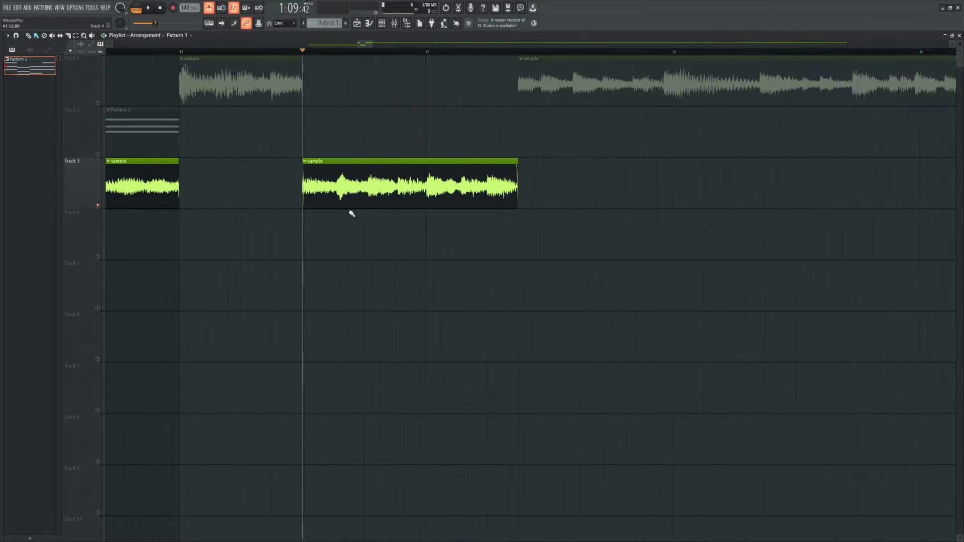
{"action": "scroll", "coordinate": [221, 224], "scroll_direction": "down", "scroll_amount": 4}
{"action": "scroll", "coordinate": [642, 196], "scroll_direction": "up", "scroll_amount": 4}
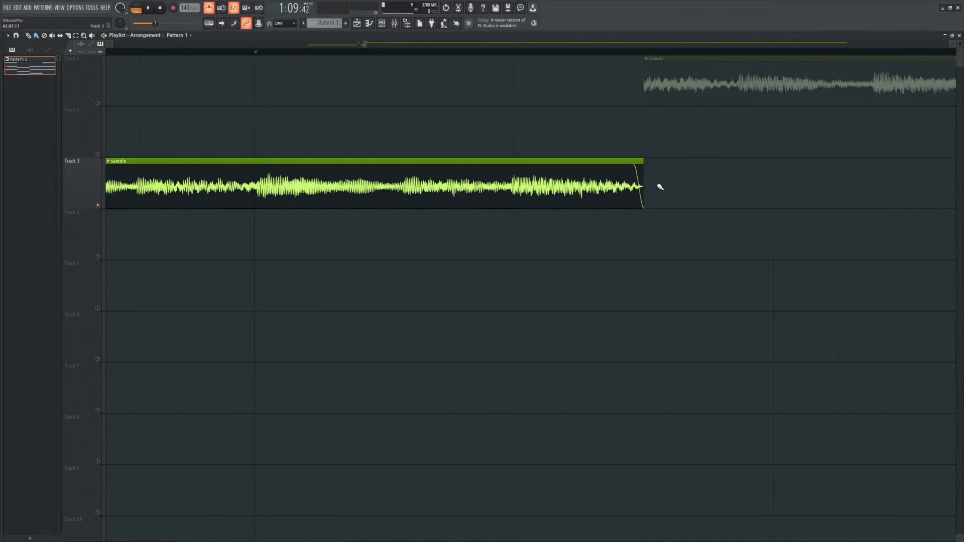
{"action": "left_click", "coordinate": [602, 51]}
{"action": "key", "text": "space"}
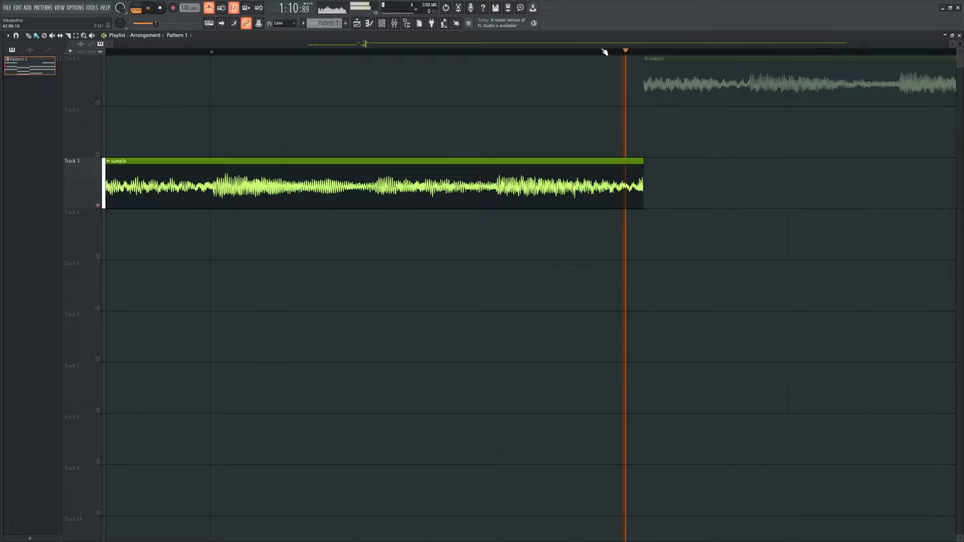
{"action": "key", "text": "space"}
{"action": "left_click", "coordinate": [374, 52]}
{"action": "key", "text": "space"}
{"action": "key", "text": "space"}
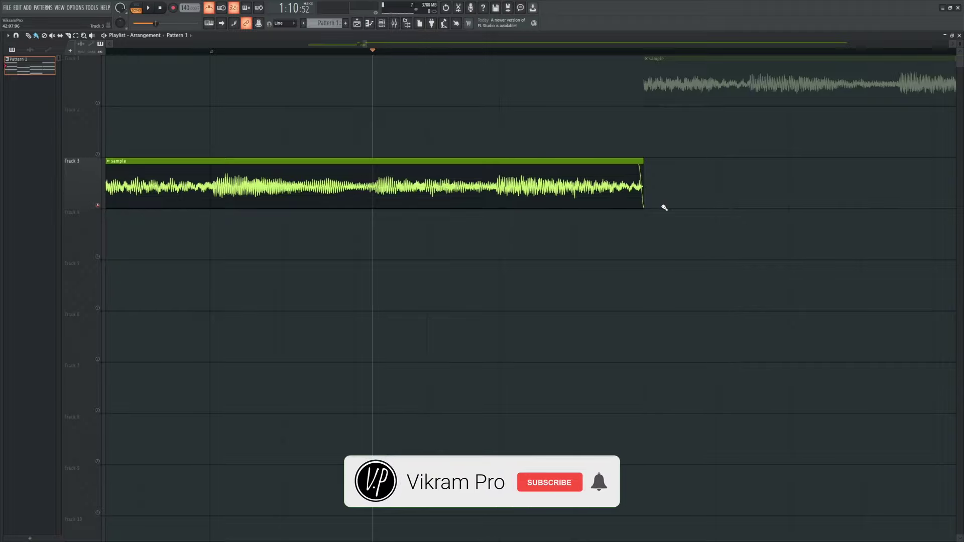
{"action": "scroll", "coordinate": [312, 164], "scroll_direction": "down", "scroll_amount": 6}
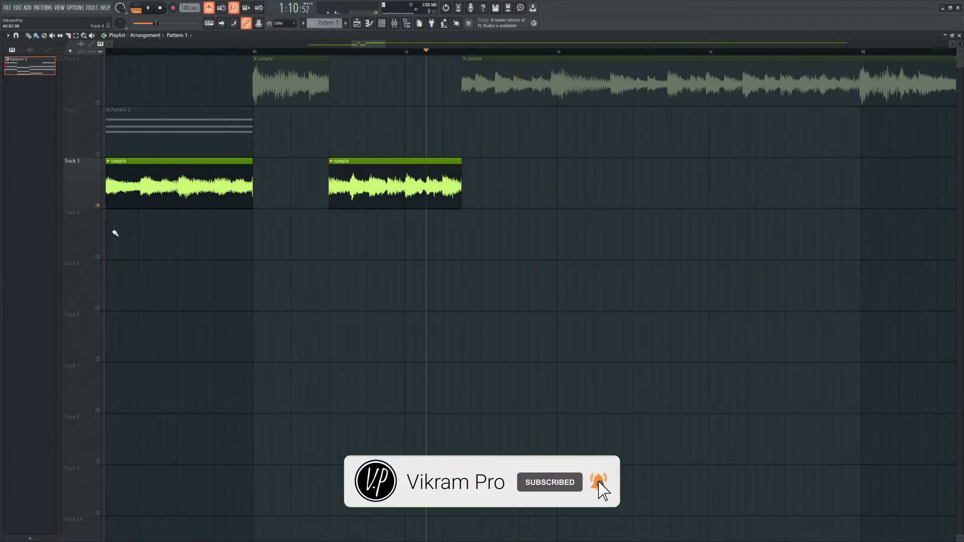
Step: Solo Track 1 and play the remaining long sample from bar 42 to listen for its next beats
{"action": "right_click", "coordinate": [98, 103]}
{"action": "left_click_drag", "start_coordinate": [542, 151], "coordinate": [444, 146]}
{"action": "key", "text": "space"}
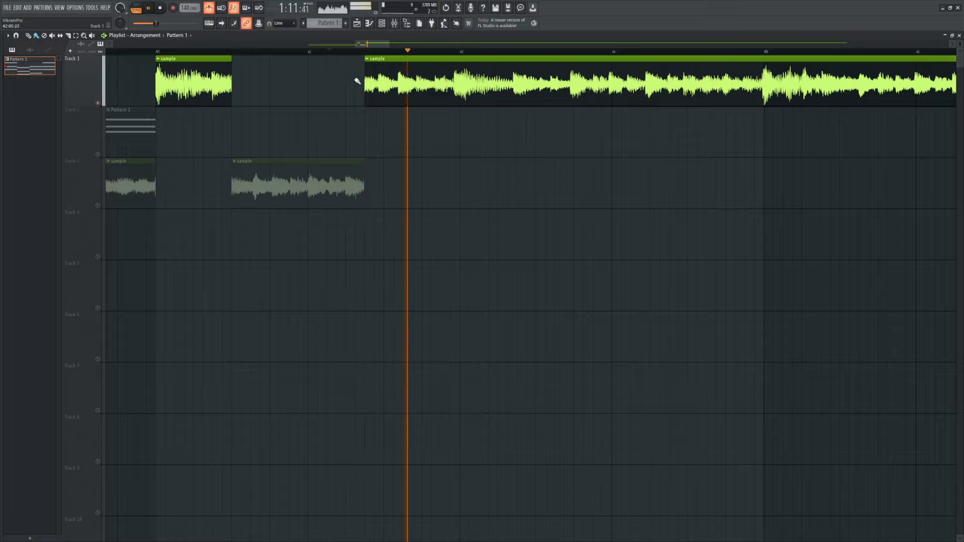
{"action": "key", "text": "space"}
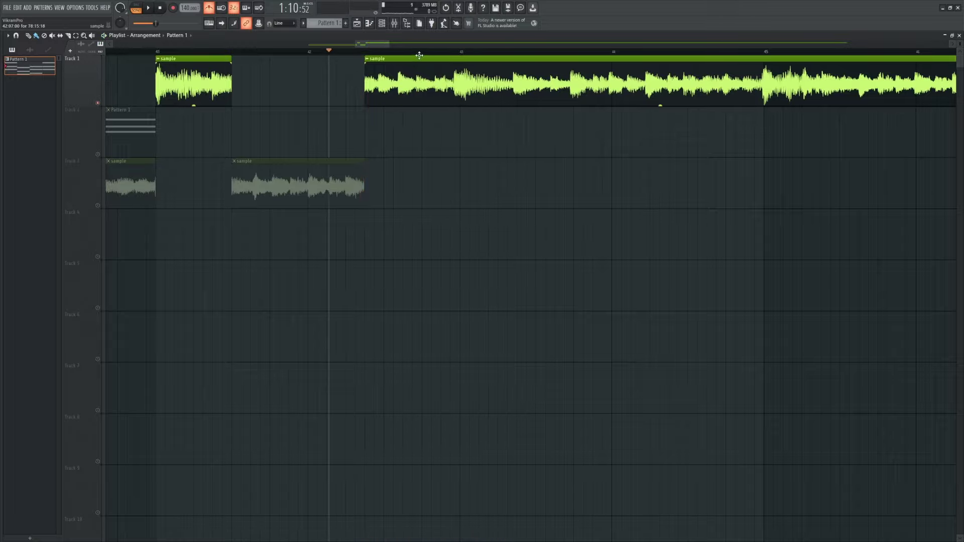
{"action": "left_click", "coordinate": [416, 58]}
{"action": "left_click", "coordinate": [412, 52]}
{"action": "key", "text": "space"}
{"action": "key", "text": "space"}
{"action": "key", "text": "space"}
{"action": "key", "text": "space"}
{"action": "key", "text": "space"}
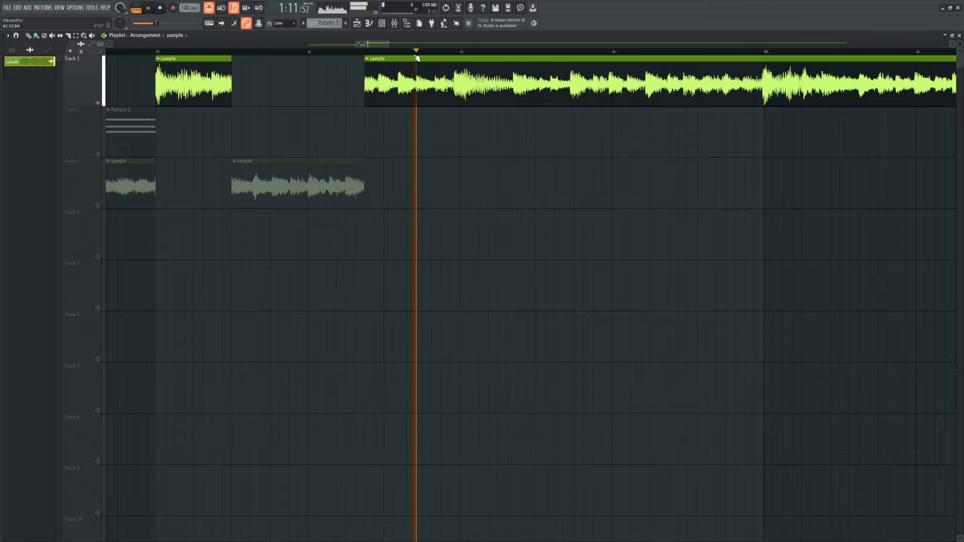
Step: Replay short passages late in bar 42 of the Track 1 sample to locate the next cut point
{"action": "scroll", "coordinate": [423, 141], "scroll_direction": "up", "scroll_amount": 4}
{"action": "key", "text": "space"}
{"action": "key", "text": "space"}
{"action": "key", "text": "space"}
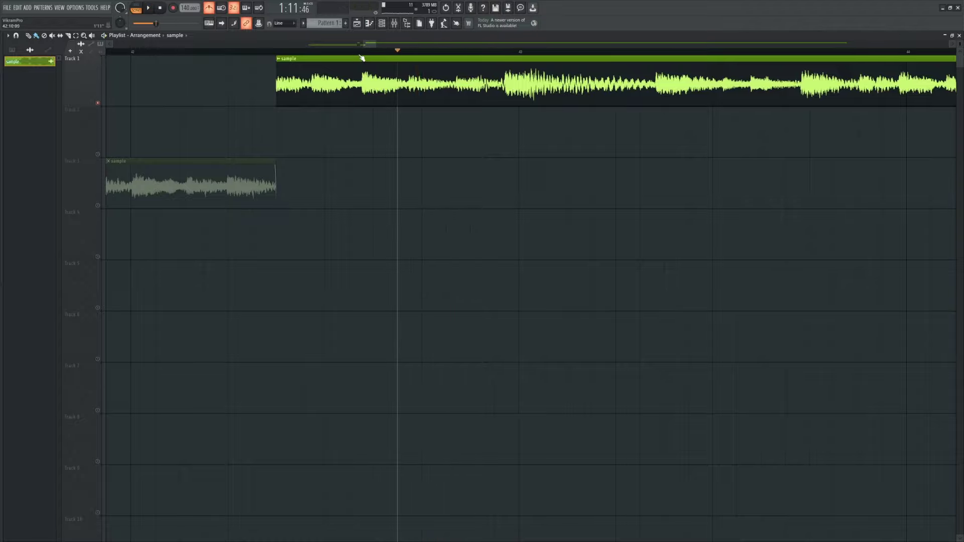
{"action": "left_click", "coordinate": [359, 52]}
{"action": "key", "text": "space"}
{"action": "key", "text": "space"}
{"action": "key", "text": "space"}
{"action": "scroll", "coordinate": [362, 55], "scroll_direction": "up", "scroll_amount": 3}
{"action": "key", "text": "space"}
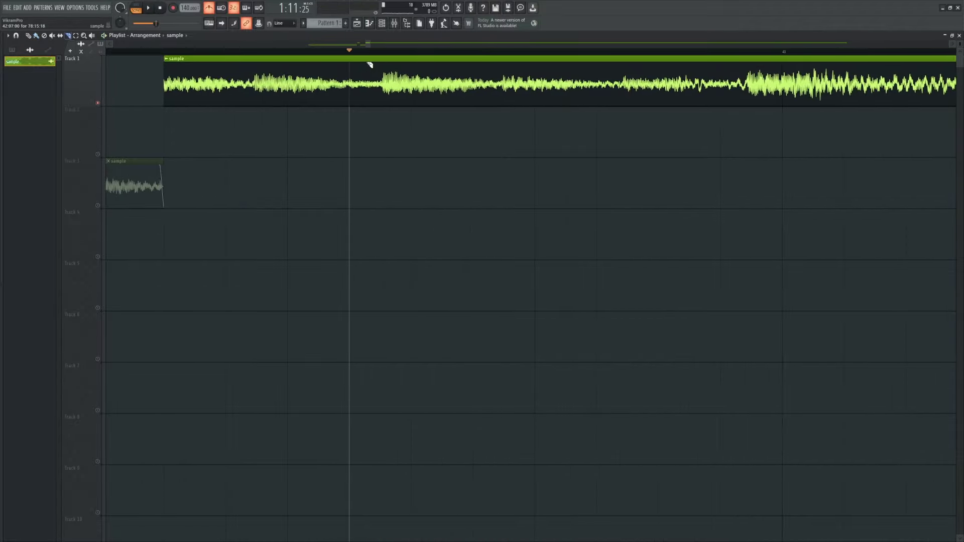
Step: Slice the long Track 1 sample near step 10 of bar 42 and again just before bar 43, separating a 6-step piece
{"action": "left_click_drag", "start_coordinate": [389, 143], "coordinate": [387, 142]}
{"action": "scroll", "coordinate": [357, 117], "scroll_direction": "down", "scroll_amount": 2}
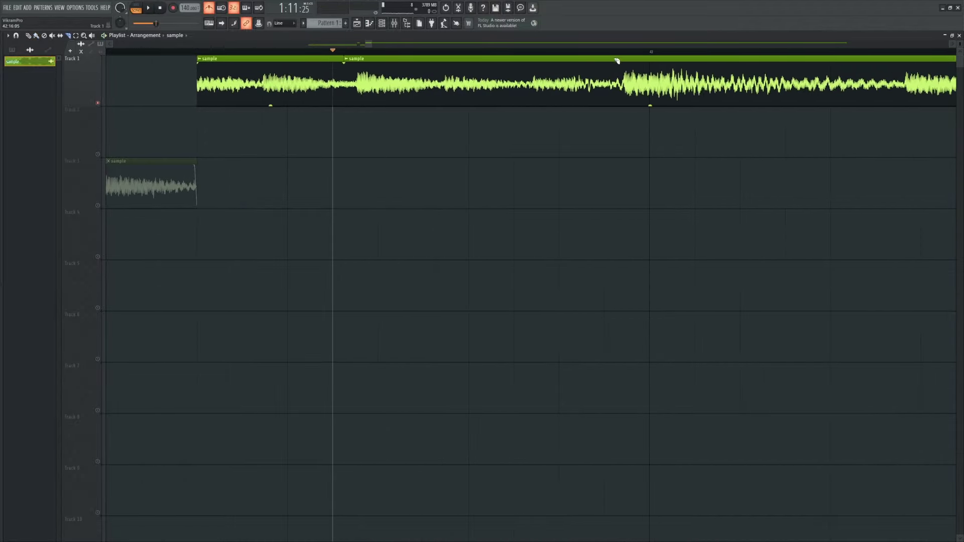
{"action": "left_click_drag", "start_coordinate": [651, 144], "coordinate": [652, 143]}
{"action": "scroll", "coordinate": [542, 163], "scroll_direction": "down", "scroll_amount": 2}
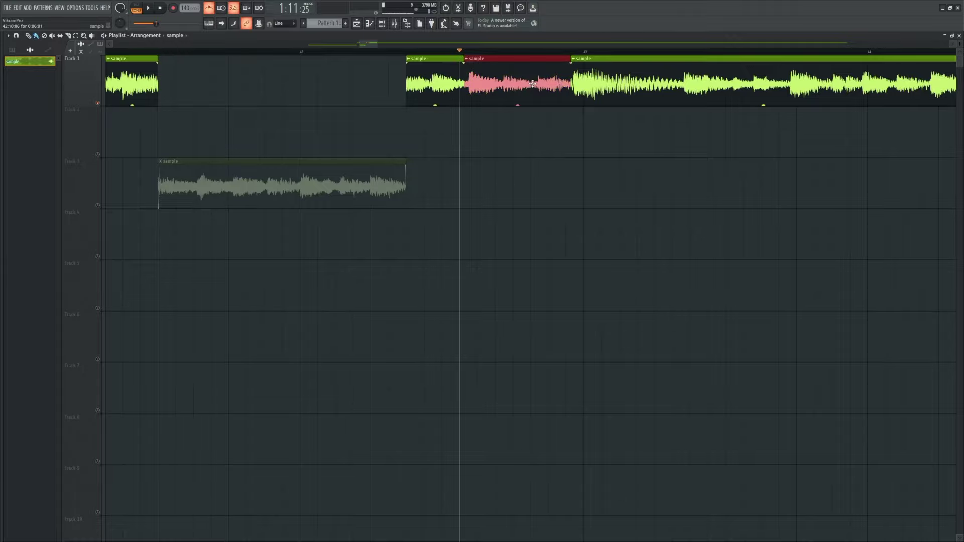
Step: Move the 6-step piece from Track 1 down to Track 3 and solo Track 3
{"action": "key", "text": "shift+Down"}
{"action": "key", "text": "shift+Down"}
{"action": "scroll", "coordinate": [540, 118], "scroll_direction": "up", "scroll_amount": 2}
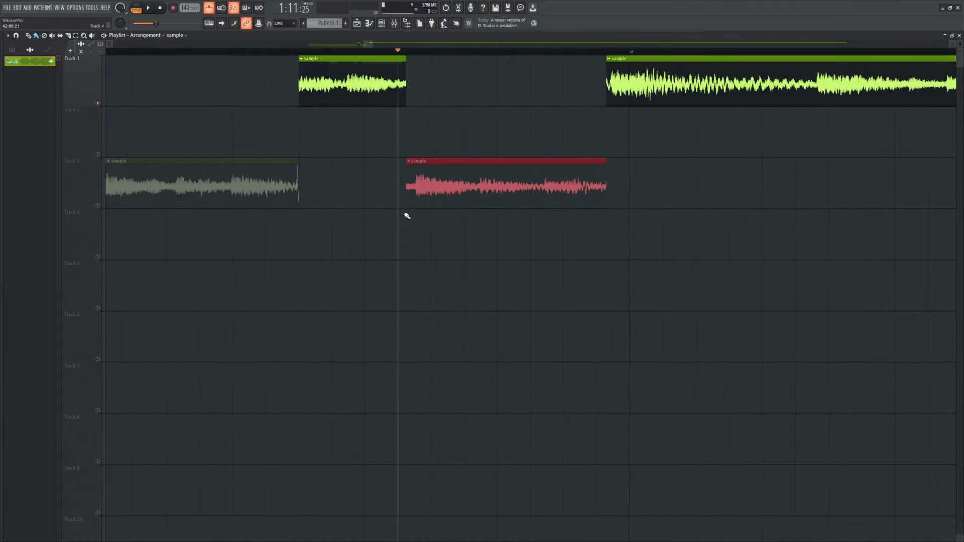
{"action": "right_click", "coordinate": [98, 205]}
Step: Delete the two short leftover sample pieces on Track 1 in bars 41 and 42 and clear the selection
{"action": "scroll", "coordinate": [498, 198], "scroll_direction": "down", "scroll_amount": 3}
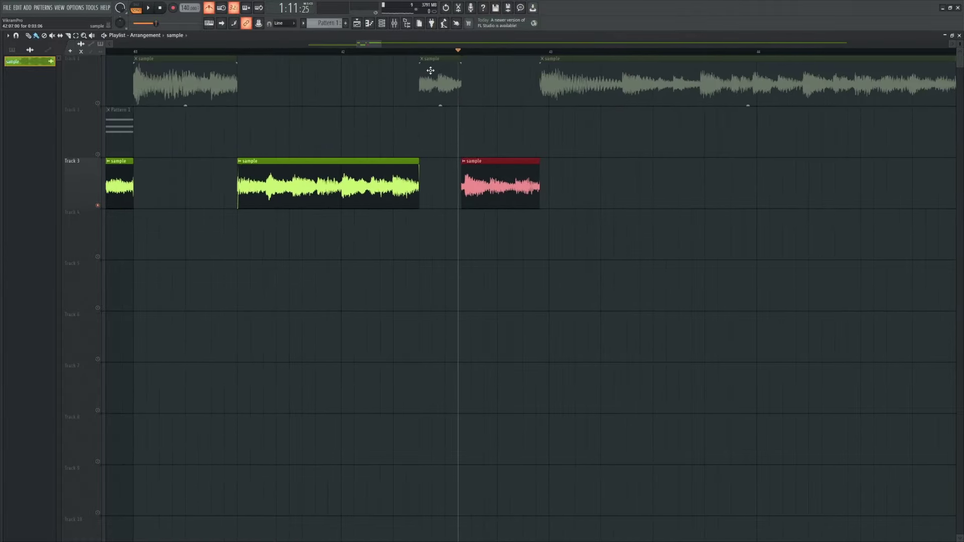
{"action": "right_click", "coordinate": [433, 74]}
{"action": "right_click", "coordinate": [220, 82]}
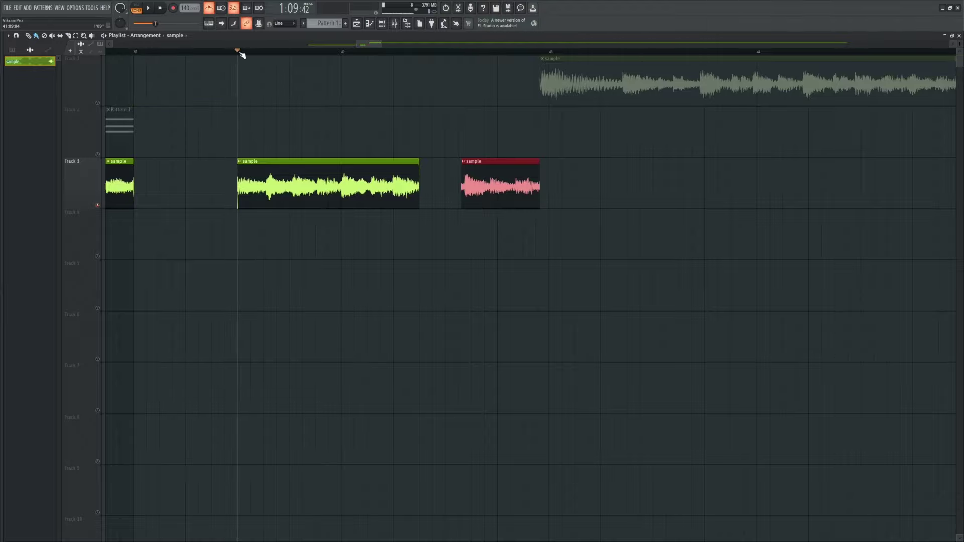
{"action": "scroll", "coordinate": [365, 237], "scroll_direction": "down", "scroll_amount": 3}
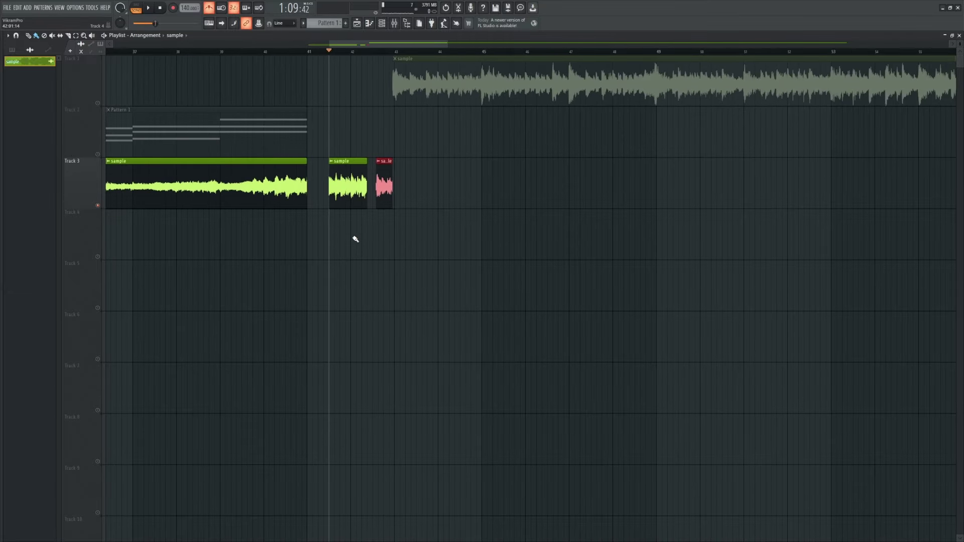
{"action": "left_click", "coordinate": [349, 232]}
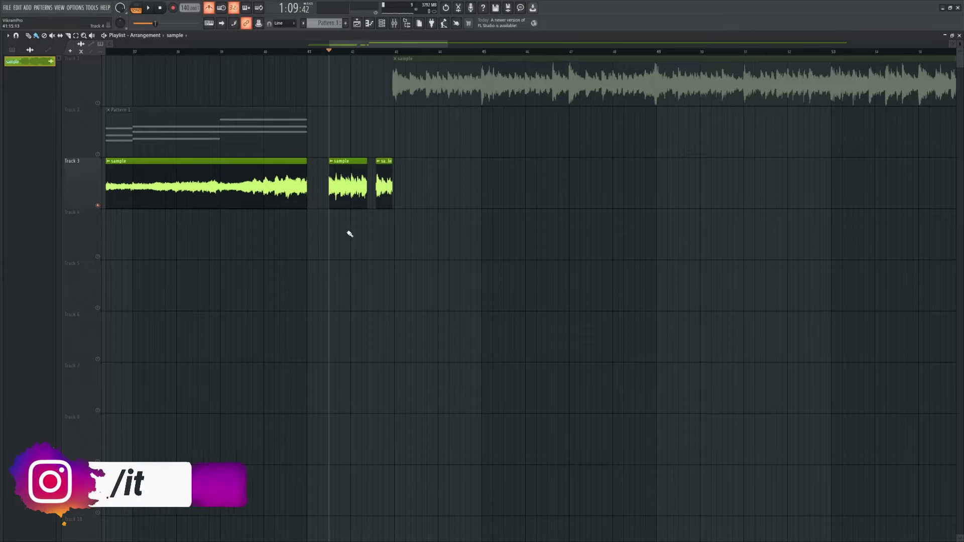
Step: Move the 14-step piece to the start of bar 41 on Track 4 and play it with that track soloed
{"action": "scroll", "coordinate": [343, 236], "scroll_direction": "up", "scroll_amount": 2}
{"action": "scroll", "coordinate": [344, 235], "scroll_direction": "up", "scroll_amount": 3}
{"action": "key", "text": "space"}
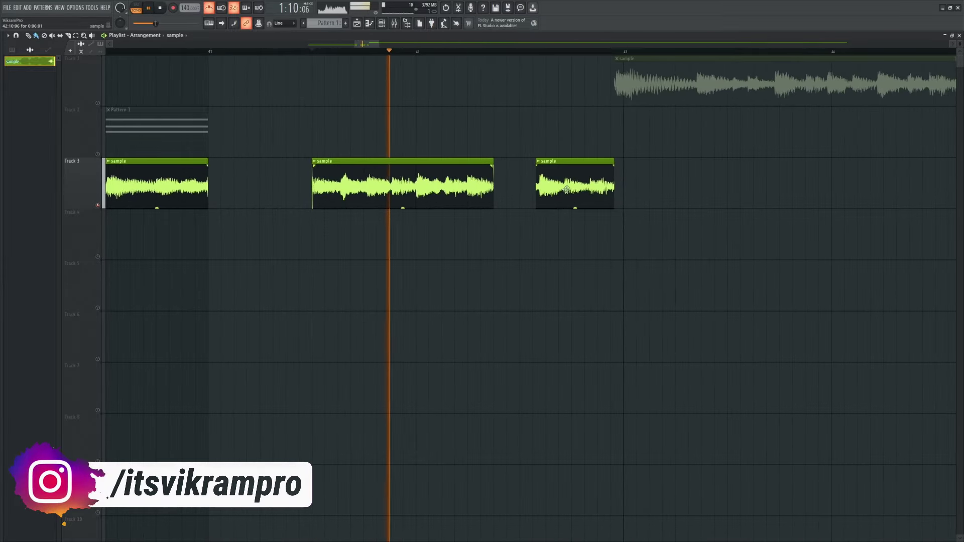
{"action": "key", "text": "space"}
{"action": "left_click_drag", "start_coordinate": [427, 183], "coordinate": [323, 234]}
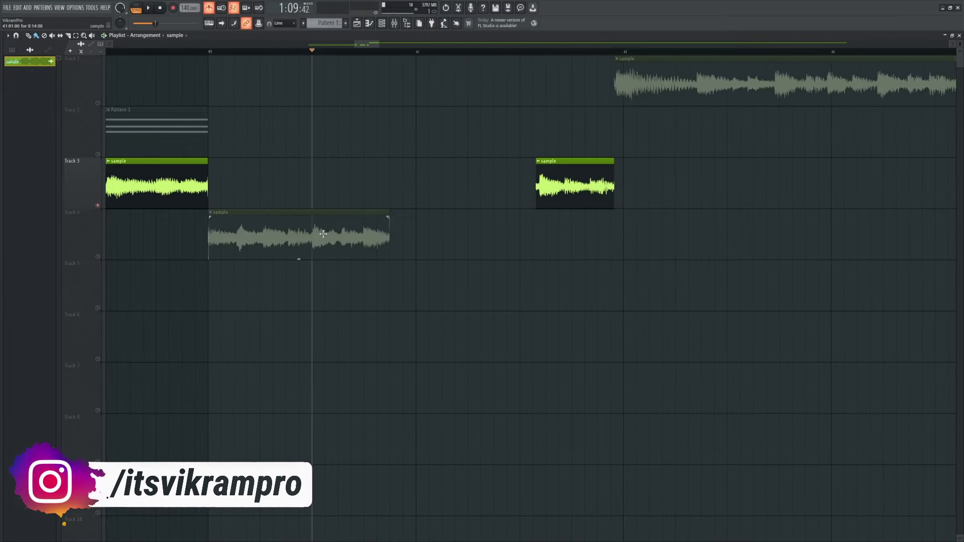
{"action": "right_click", "coordinate": [98, 255]}
{"action": "left_click", "coordinate": [213, 53]}
{"action": "key", "text": "space"}
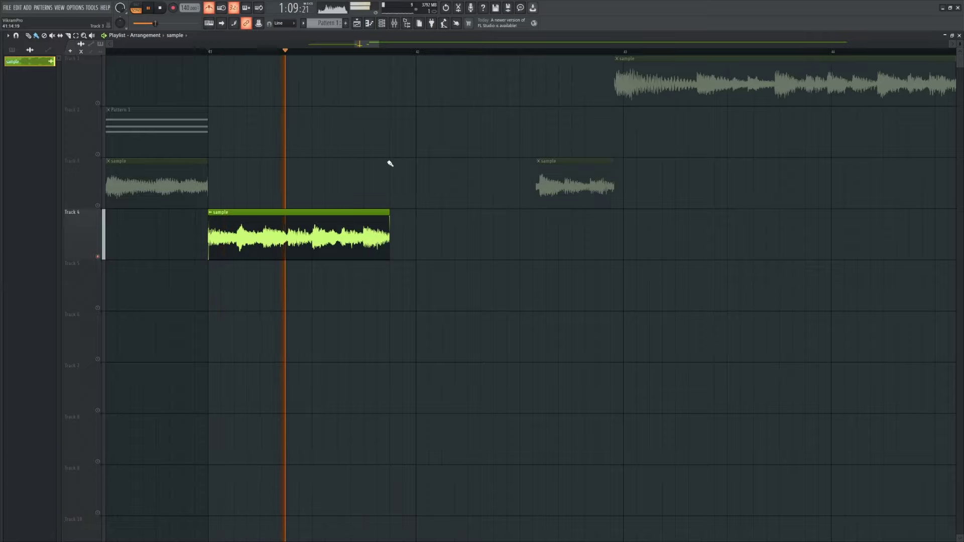
{"action": "key", "text": "space"}
Step: Re-enable Track 3 and move its 6-step piece to Track 4 at step 15 of bar 41, directly after the 14-step piece
{"action": "left_click_drag", "start_coordinate": [565, 179], "coordinate": [411, 199]}
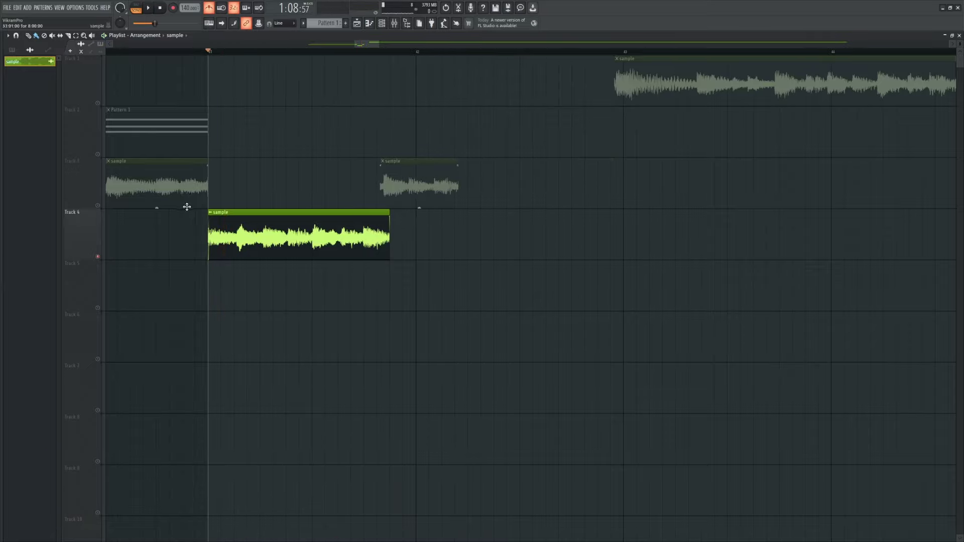
{"action": "left_click", "coordinate": [98, 205]}
{"action": "scroll", "coordinate": [422, 173], "scroll_direction": "up", "scroll_amount": 3}
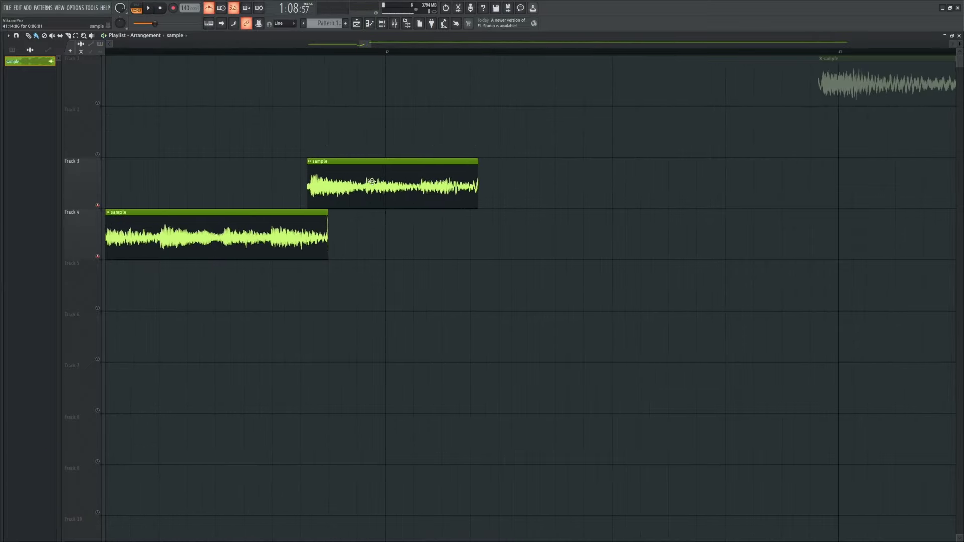
{"action": "left_click_drag", "start_coordinate": [364, 165], "coordinate": [363, 211]}
{"action": "scroll", "coordinate": [366, 230], "scroll_direction": "up", "scroll_amount": 3}
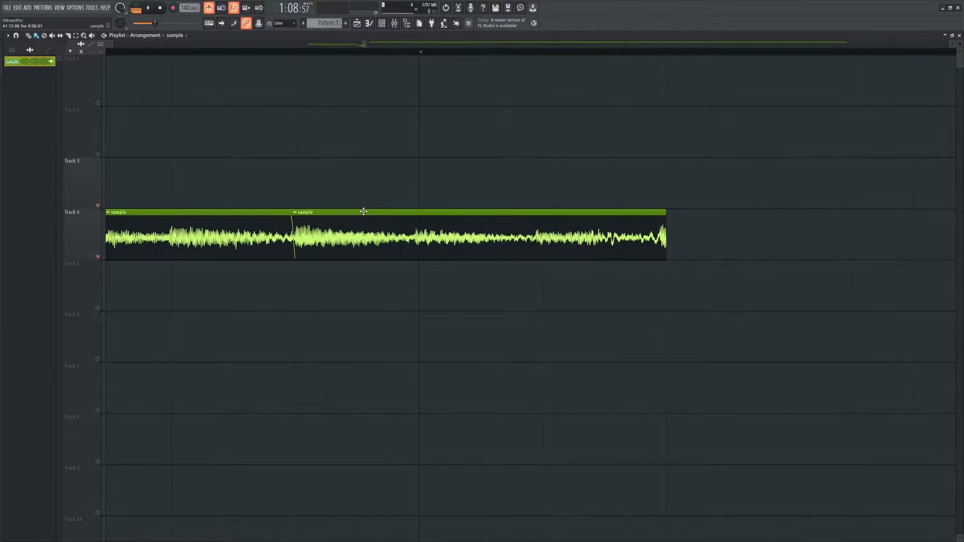
Step: Play the joined Track 4 pieces and add a fade-out of about 0.027 s to the 6-step piece
{"action": "scroll", "coordinate": [456, 222], "scroll_direction": "down", "scroll_amount": 3}
{"action": "key", "text": "space"}
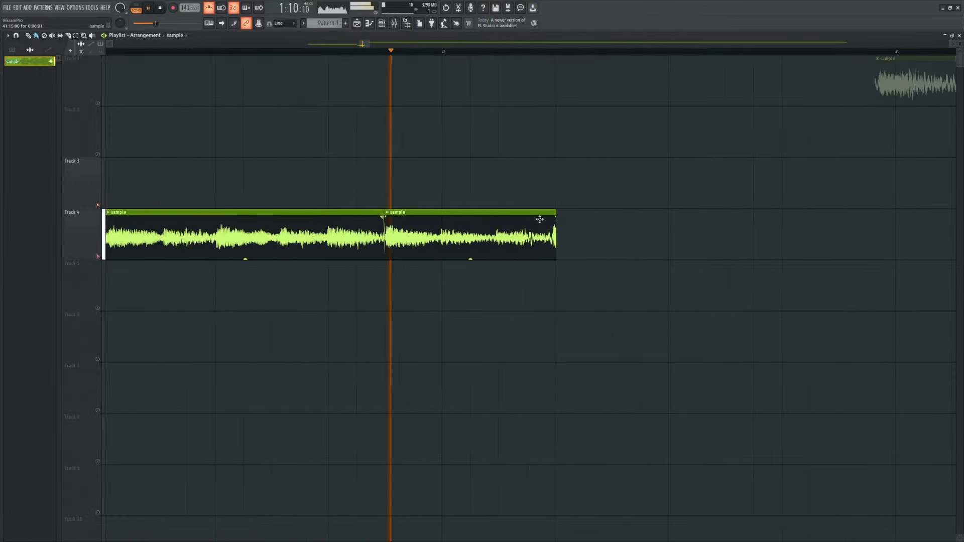
{"action": "key", "text": "space"}
{"action": "left_click_drag", "start_coordinate": [557, 217], "coordinate": [549, 218]}
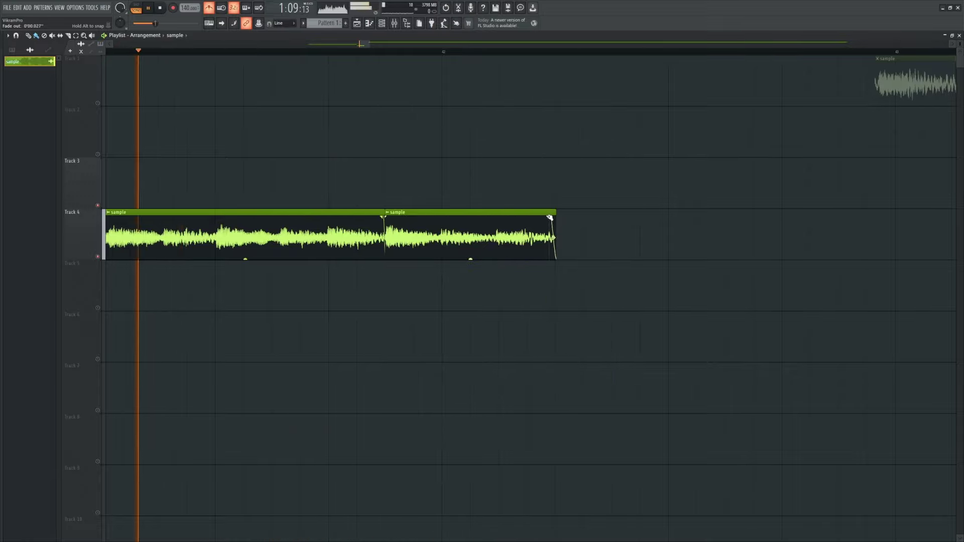
{"action": "key", "text": "space"}
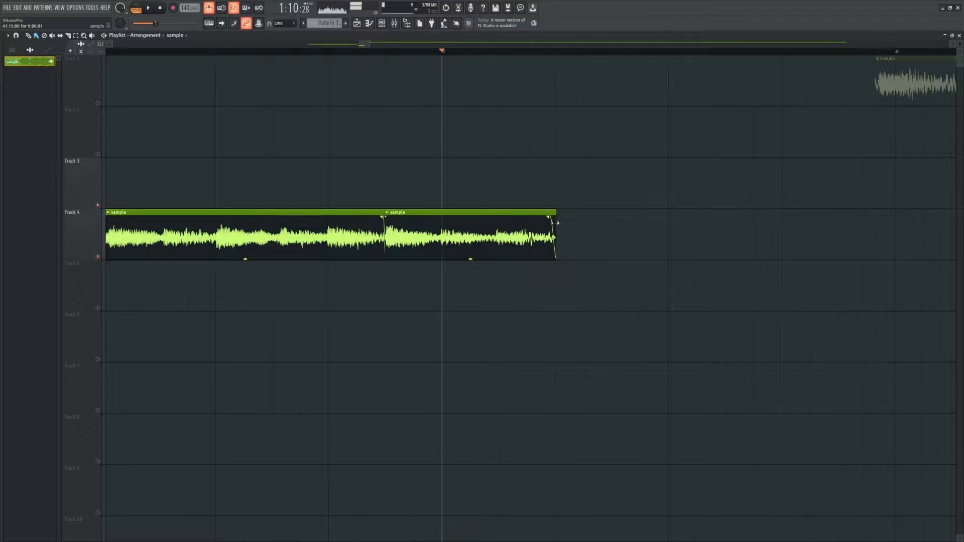
Step: Lengthen the second Track 4 piece to about 13 steps to audition it and trim it back to 6 steps
{"action": "key", "text": "space"}
{"action": "key", "text": "space"}
{"action": "left_click_drag", "start_coordinate": [554, 212], "coordinate": [752, 213]}
{"action": "key", "text": "space"}
{"action": "scroll", "coordinate": [372, 258], "scroll_direction": "down", "scroll_amount": 3}
{"action": "scroll", "coordinate": [523, 265], "scroll_direction": "up", "scroll_amount": 2}
{"action": "key", "text": "space"}
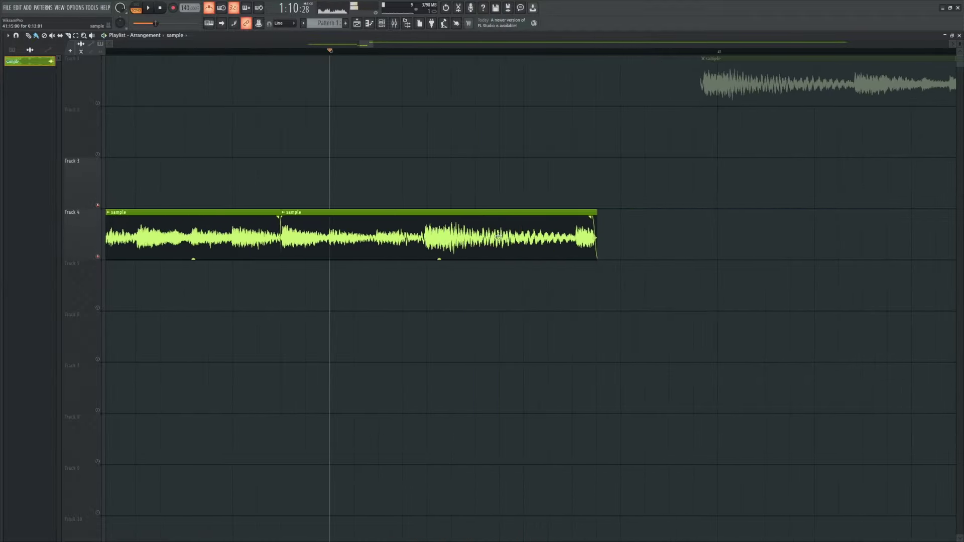
{"action": "key", "text": "space"}
{"action": "left_click_drag", "start_coordinate": [592, 216], "coordinate": [427, 217]}
{"action": "key", "text": "space"}
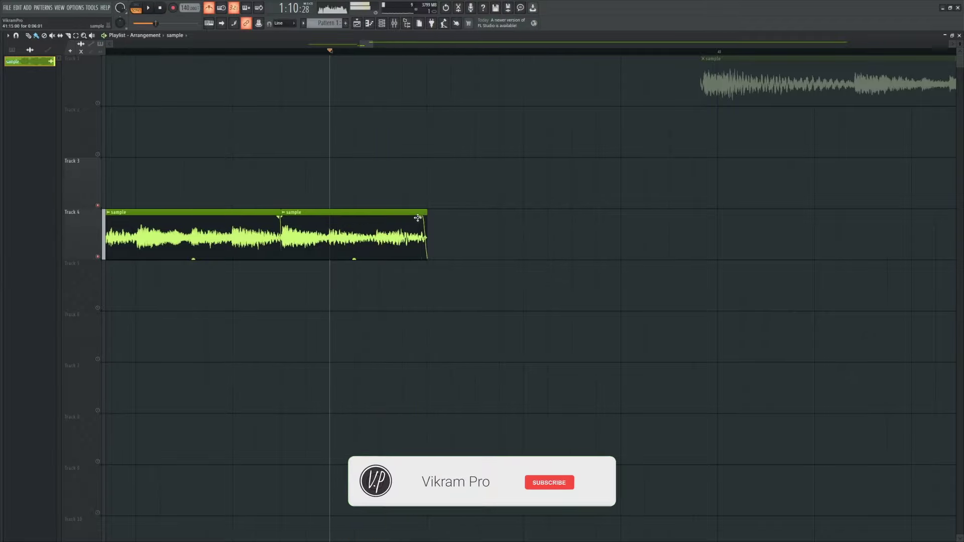
Step: Play the two joined Track 4 pieces together with the Track 3 piece from bar 41
{"action": "key", "text": "space"}
{"action": "key", "text": "space"}
{"action": "key", "text": "space"}
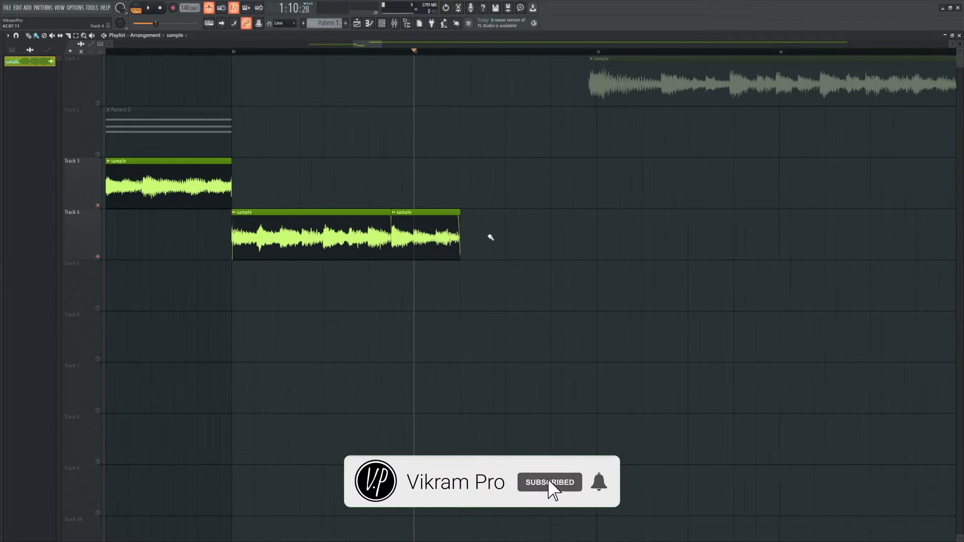
{"action": "key", "text": "space"}
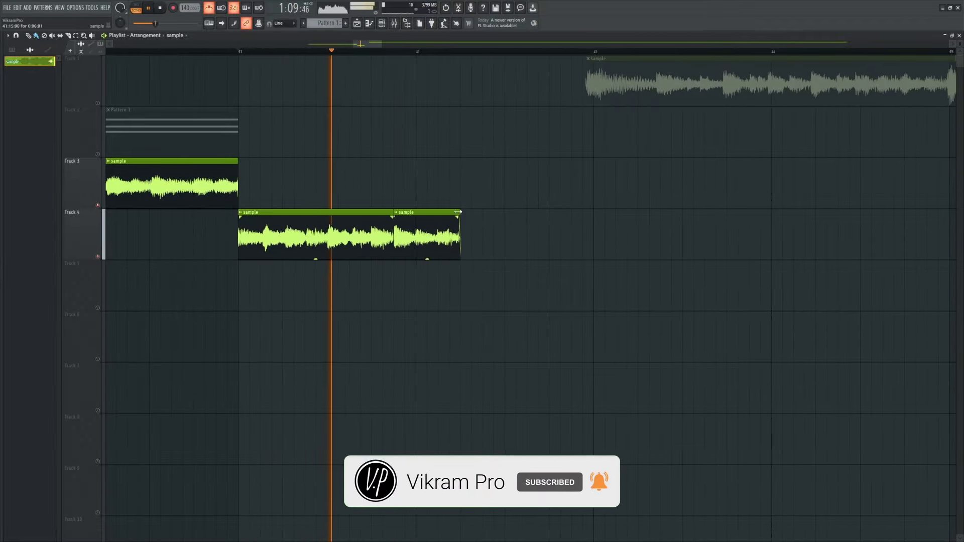
{"action": "key", "text": "space"}
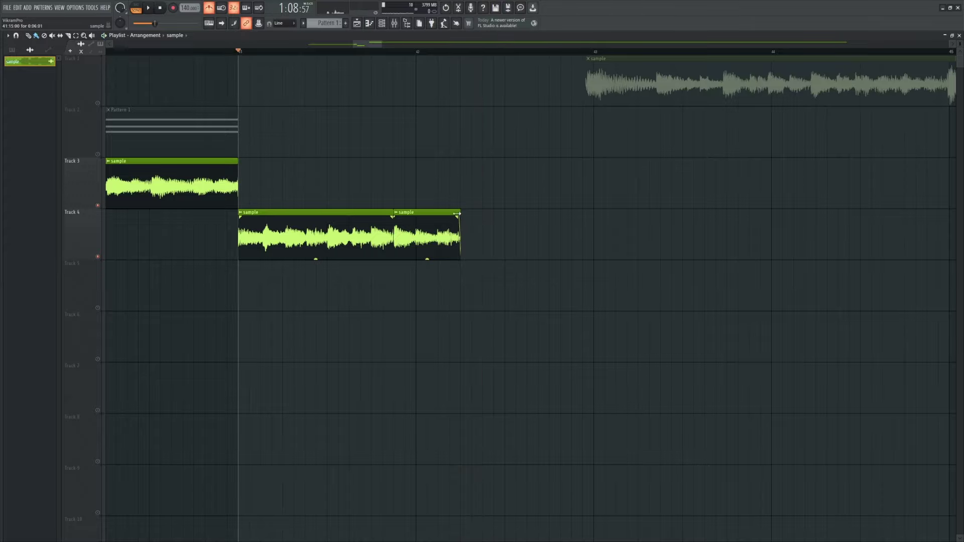
Step: Solo Track 1 and play its remaining sample from the clip's start near bar 43
{"action": "scroll", "coordinate": [332, 217], "scroll_direction": "down", "scroll_amount": 3}
{"action": "right_click", "coordinate": [98, 103]}
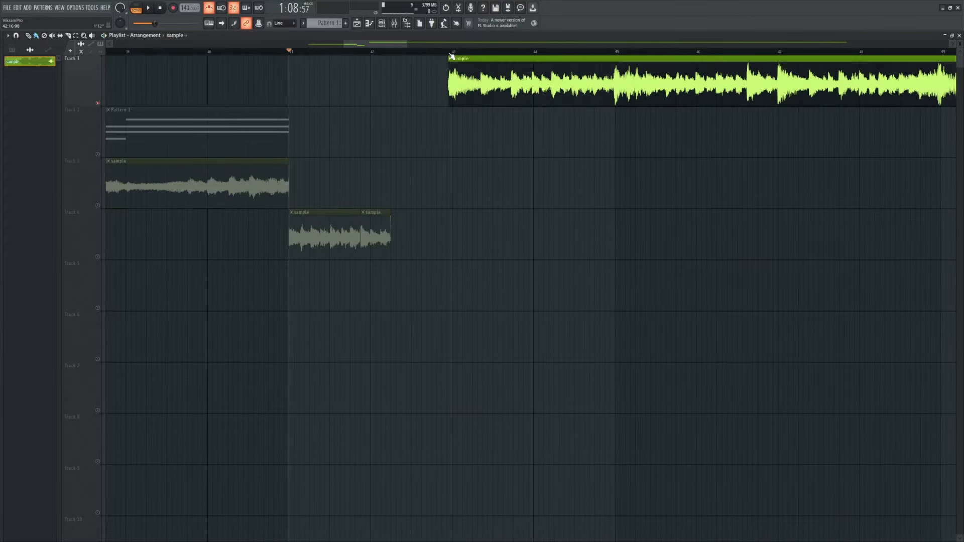
{"action": "left_click", "coordinate": [448, 52]}
{"action": "key", "text": "space"}
{"action": "scroll", "coordinate": [309, 106], "scroll_direction": "right", "scroll_amount": 3}
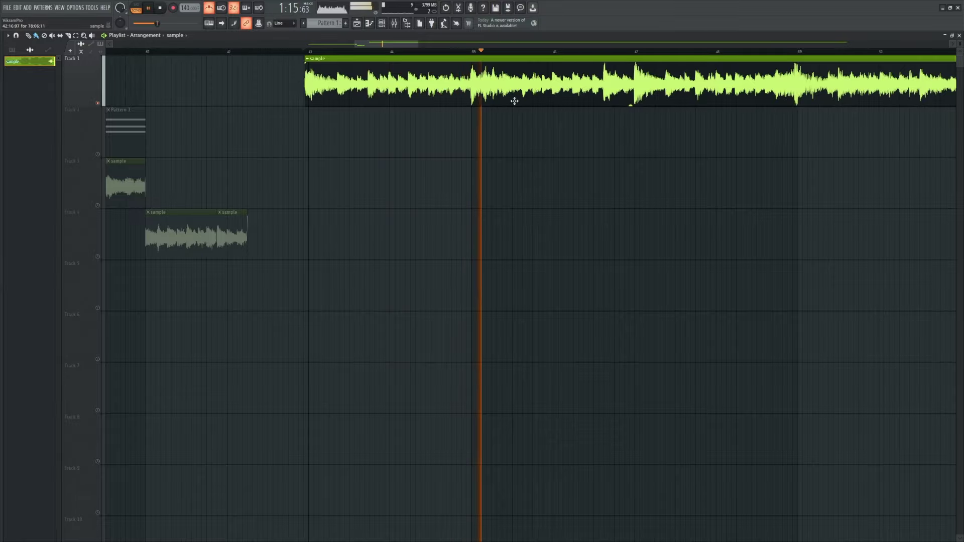
{"action": "scroll", "coordinate": [510, 100], "scroll_direction": "right", "scroll_amount": 3}
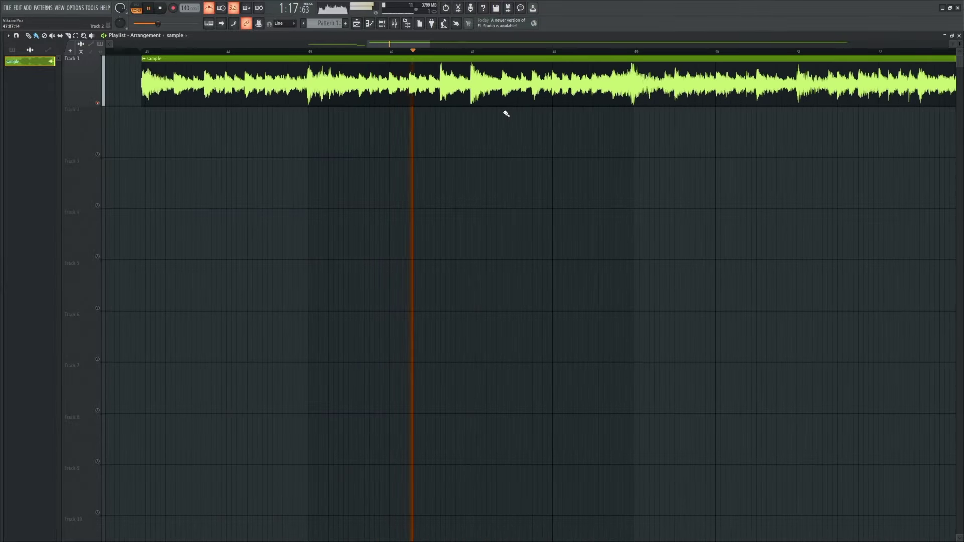
{"action": "scroll", "coordinate": [607, 121], "scroll_direction": "down", "scroll_amount": 5}
{"action": "key", "text": "space"}
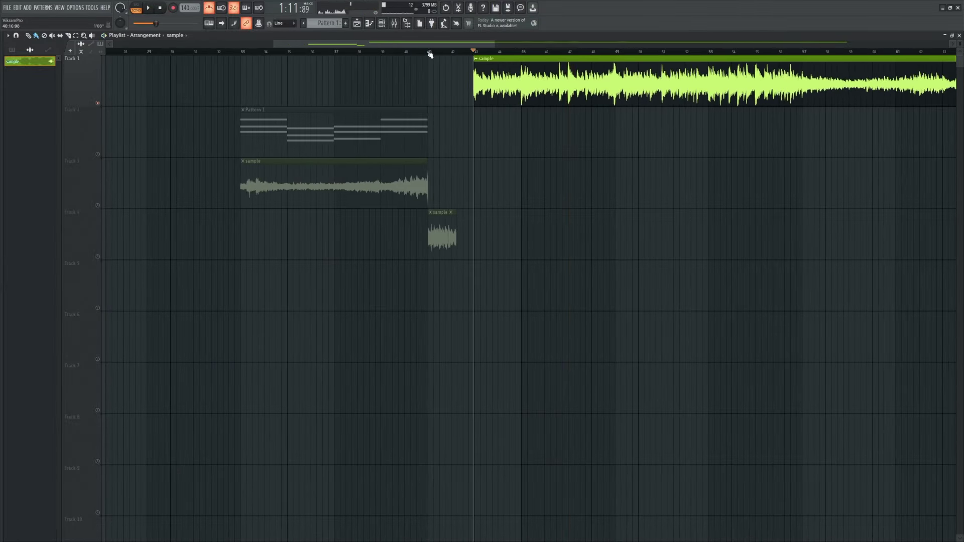
Step: Solo Track 4 and play its two joined pieces from the start of bar 41
{"action": "left_click", "coordinate": [429, 52]}
{"action": "key", "text": "space"}
{"action": "scroll", "coordinate": [495, 236], "scroll_direction": "up", "scroll_amount": 4}
{"action": "key", "text": "space"}
{"action": "right_click", "coordinate": [98, 256]}
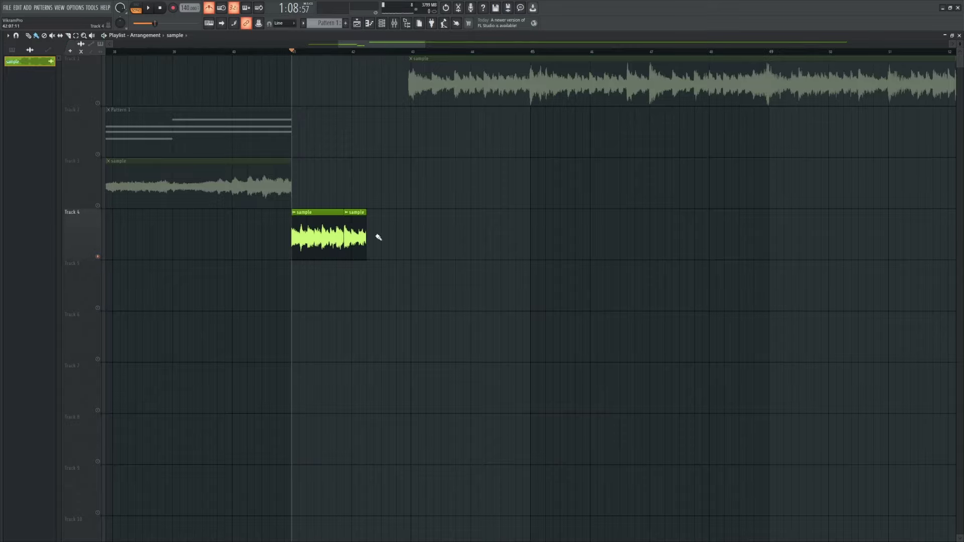
{"action": "scroll", "coordinate": [378, 237], "scroll_direction": "up", "scroll_amount": 3}
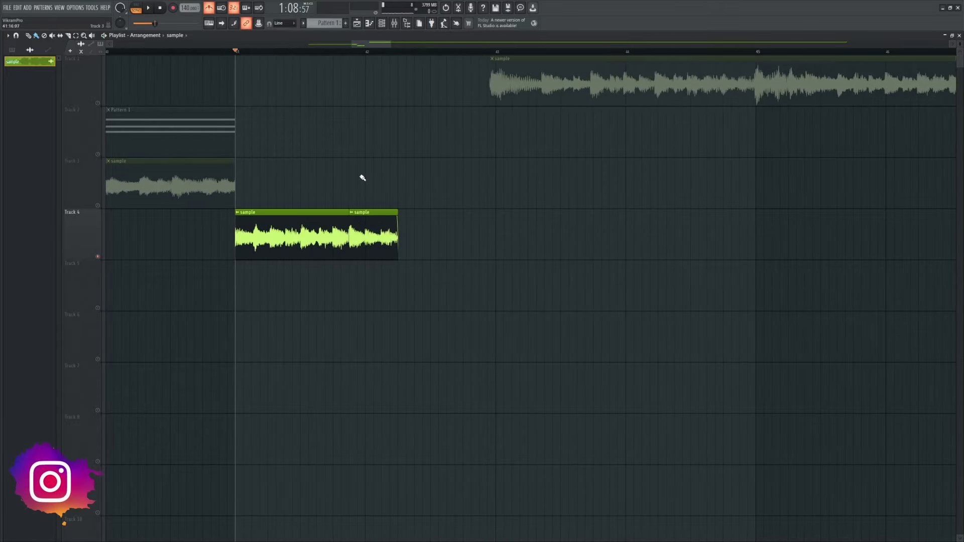
{"action": "scroll", "coordinate": [224, 262], "scroll_direction": "up", "scroll_amount": 2}
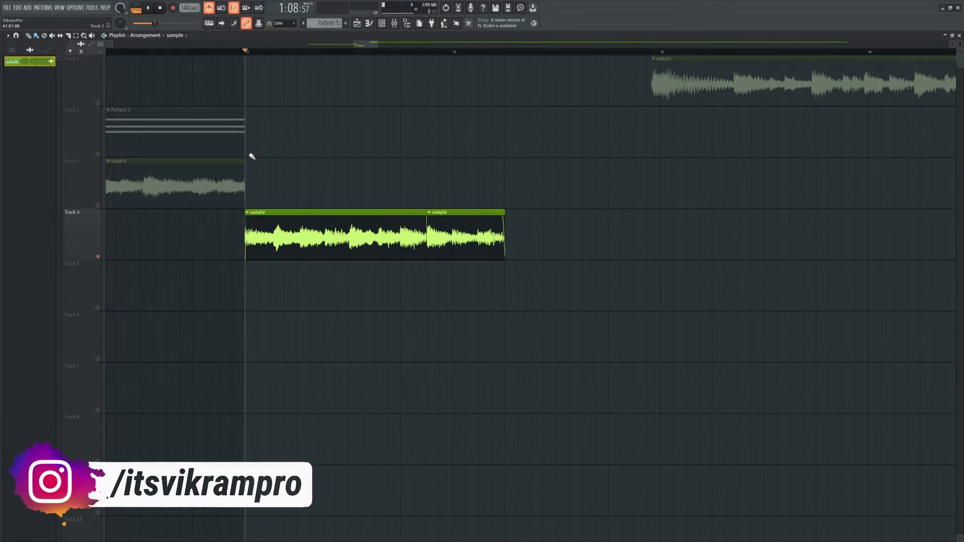
{"action": "key", "text": "space"}
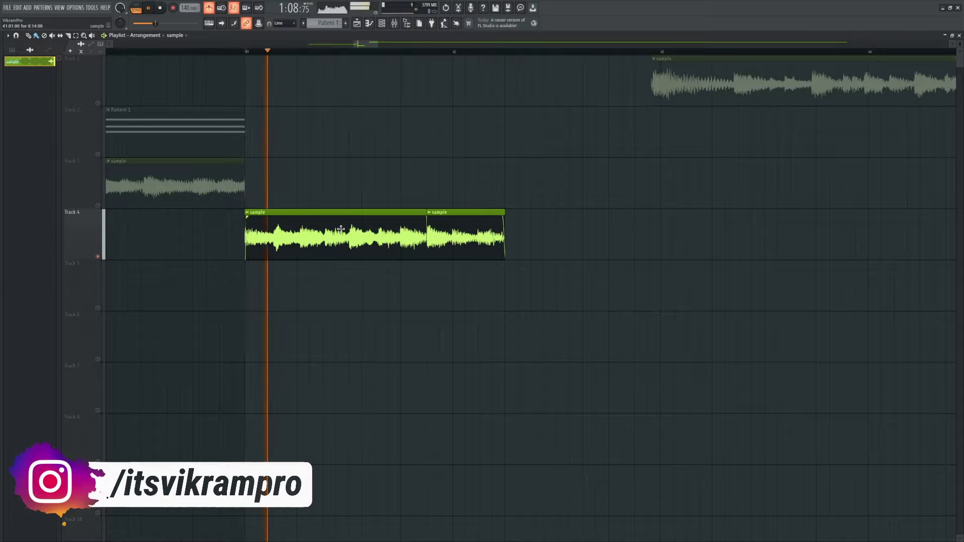
{"action": "key", "text": "space"}
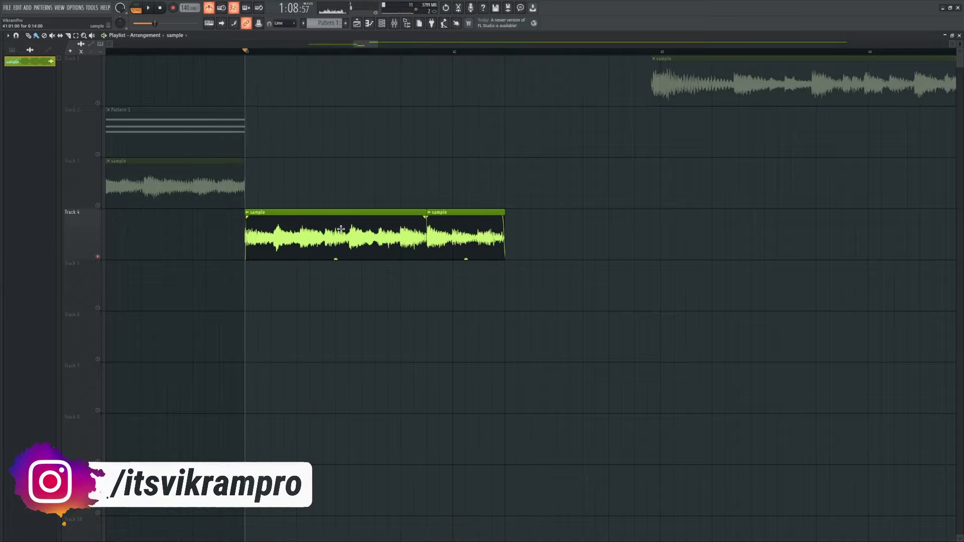
Step: Extract the drums, bass, instruments and vocals stems from the second sample piece on Track 4
{"action": "scroll", "coordinate": [407, 114], "scroll_direction": "up", "scroll_amount": 2}
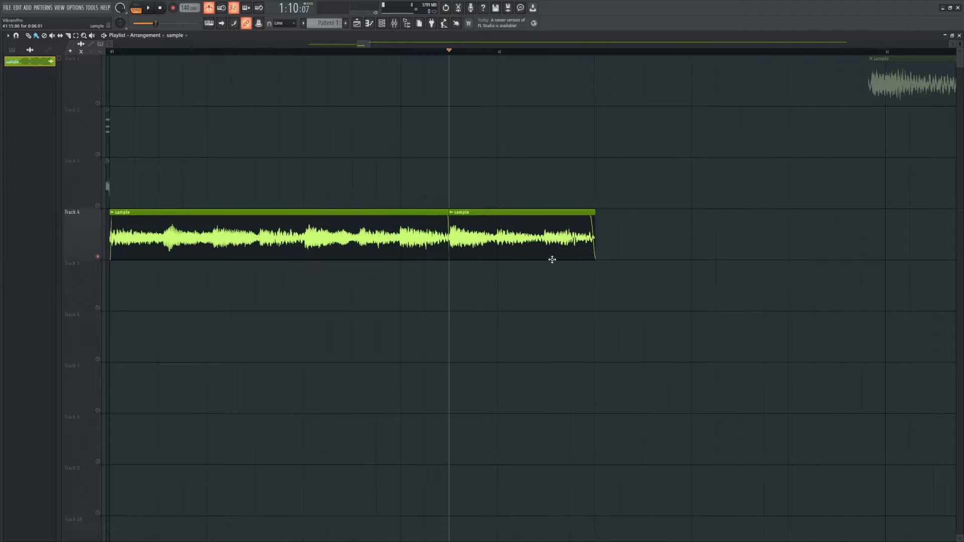
{"action": "scroll", "coordinate": [575, 203], "scroll_direction": "down", "scroll_amount": 2}
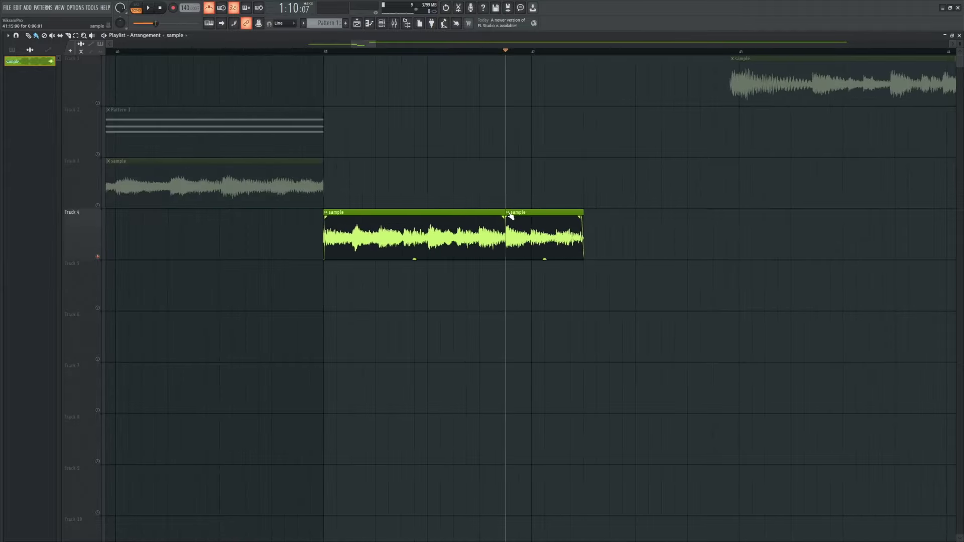
{"action": "right_click", "coordinate": [509, 215]}
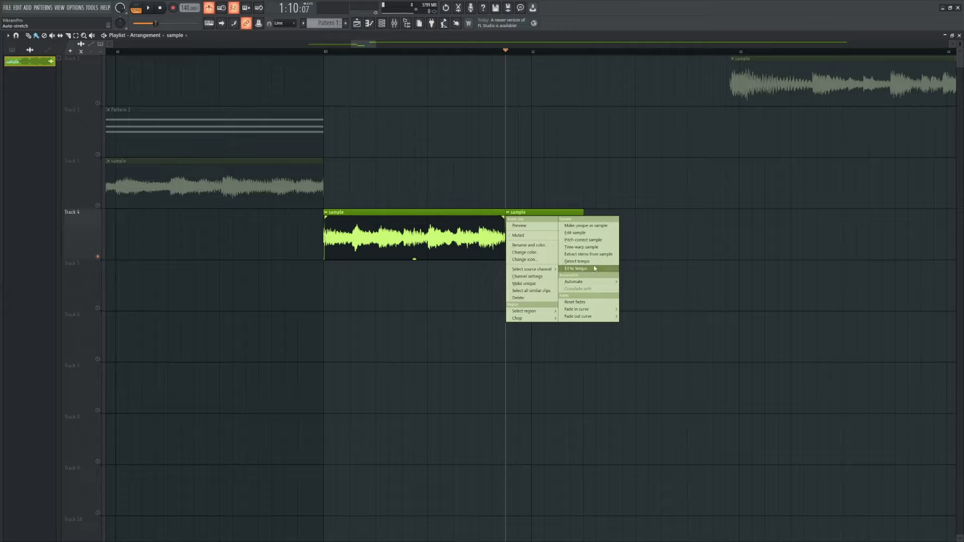
{"action": "left_click", "coordinate": [579, 256]}
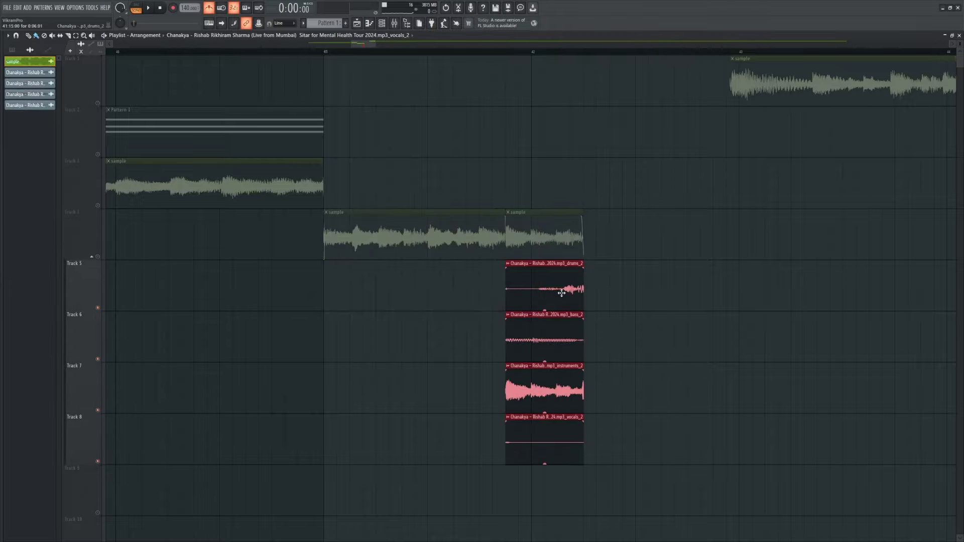
Step: Audition the drums stem on Track 5 and the bass stem on Track 6, soloing each in turn
{"action": "scroll", "coordinate": [626, 316], "scroll_direction": "up", "scroll_amount": 3}
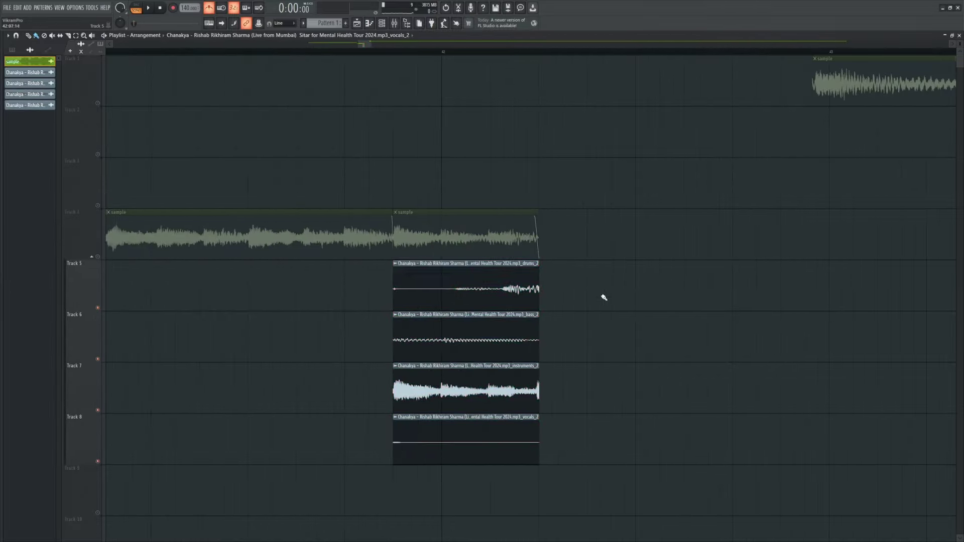
{"action": "right_click", "coordinate": [98, 308]}
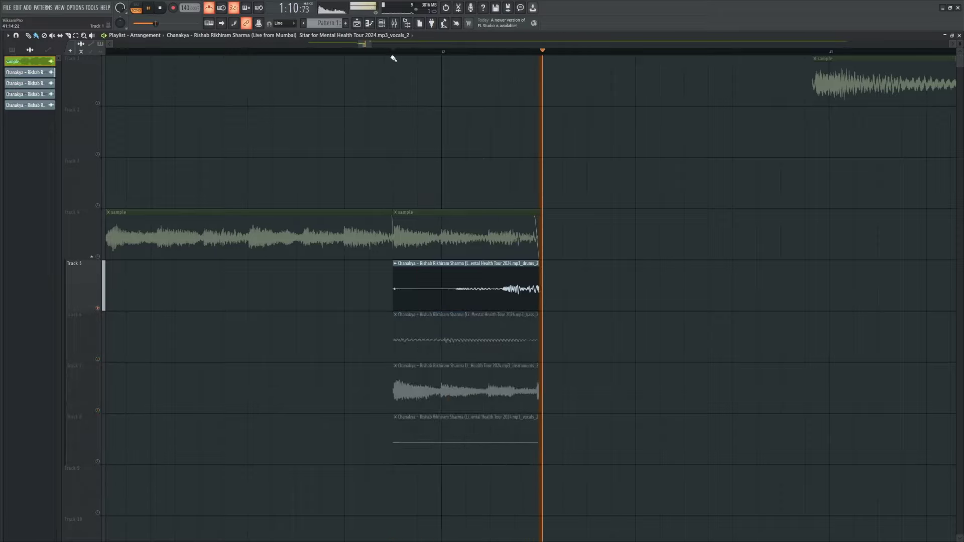
{"action": "key", "text": "space"}
{"action": "key", "text": "space"}
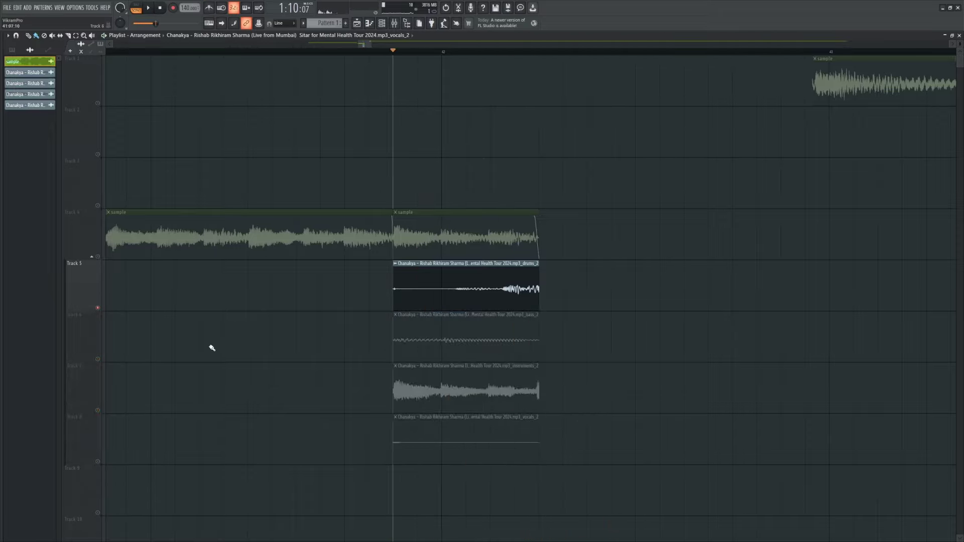
{"action": "right_click", "coordinate": [98, 360]}
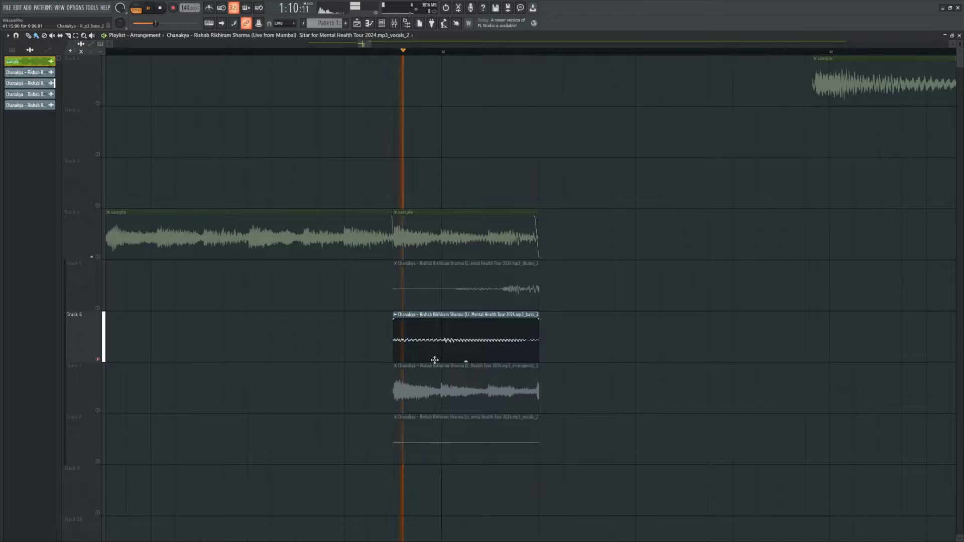
{"action": "right_click", "coordinate": [104, 411]}
{"action": "left_click", "coordinate": [103, 411]}
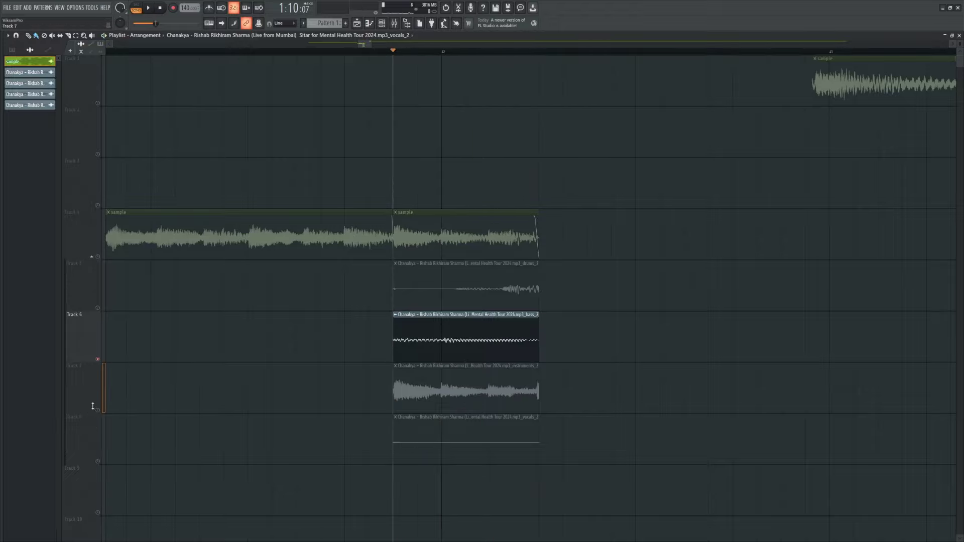
Step: Solo Track 7 and play the extracted instruments stem
{"action": "right_click", "coordinate": [98, 410]}
{"action": "scroll", "coordinate": [674, 391], "scroll_direction": "down", "scroll_amount": 1}
{"action": "scroll", "coordinate": [675, 392], "scroll_direction": "down", "scroll_amount": 3}
{"action": "key", "text": "space"}
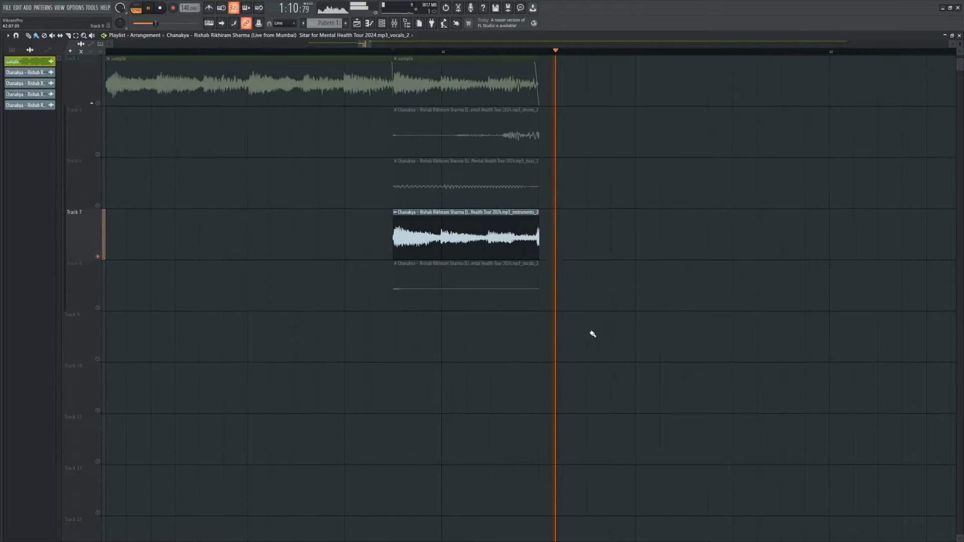
{"action": "key", "text": "space"}
{"action": "key", "text": "space"}
{"action": "key", "text": "space"}
{"action": "scroll", "coordinate": [550, 260], "scroll_direction": "up", "scroll_amount": 1}
Step: Delete the extracted vocals, bass and drums stems, keeping only the instruments stem
{"action": "scroll", "coordinate": [538, 281], "scroll_direction": "down", "scroll_amount": 2}
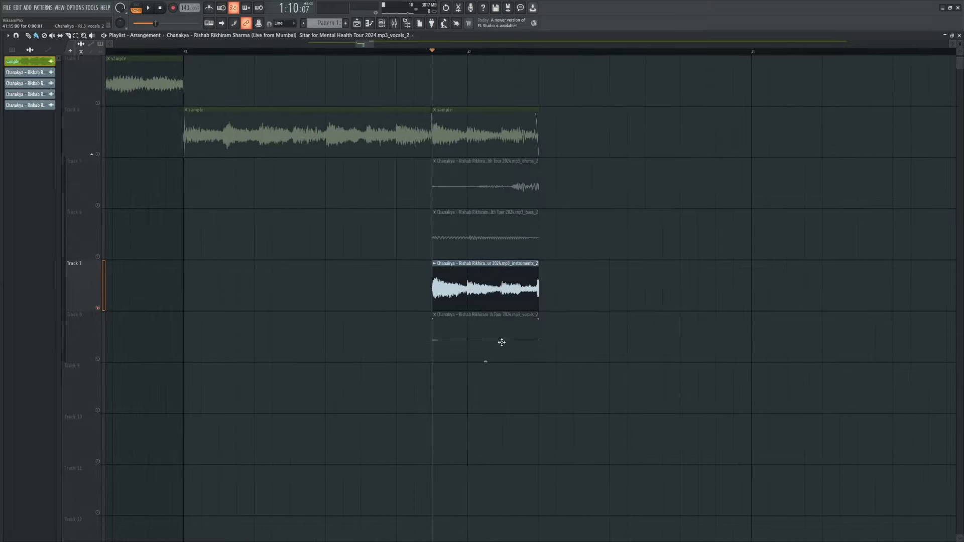
{"action": "right_click", "coordinate": [501, 342]}
{"action": "right_click", "coordinate": [482, 219]}
{"action": "right_click", "coordinate": [485, 194]}
{"action": "scroll", "coordinate": [494, 193], "scroll_direction": "up", "scroll_amount": 2}
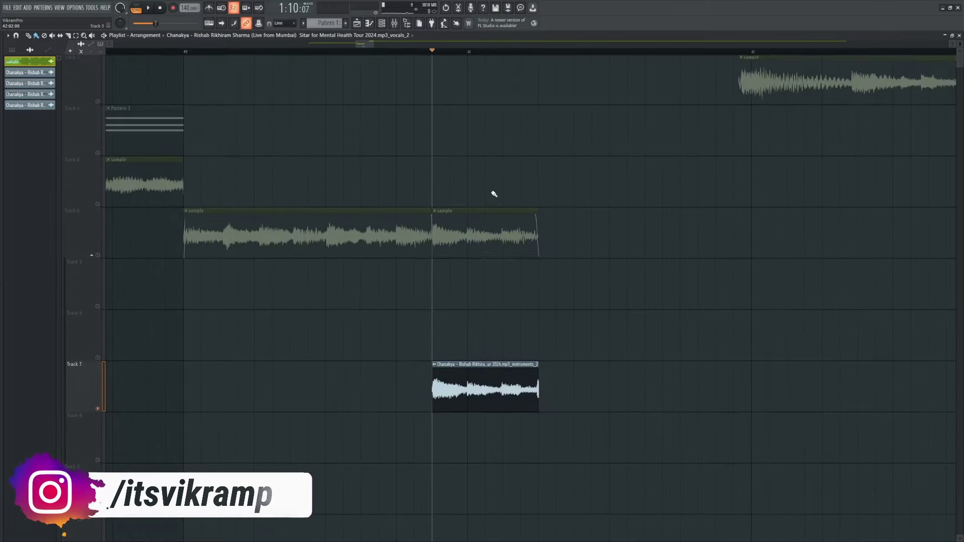
Step: Delete the second sample piece on Track 4 and move the instruments stem up from Track 7 into its place
{"action": "scroll", "coordinate": [477, 213], "scroll_direction": "up", "scroll_amount": 2}
{"action": "right_click", "coordinate": [476, 218]}
{"action": "left_click", "coordinate": [454, 369], "text": "ctrl"}
{"action": "key", "text": "shift+Up"}
{"action": "key", "text": "shift+Up"}
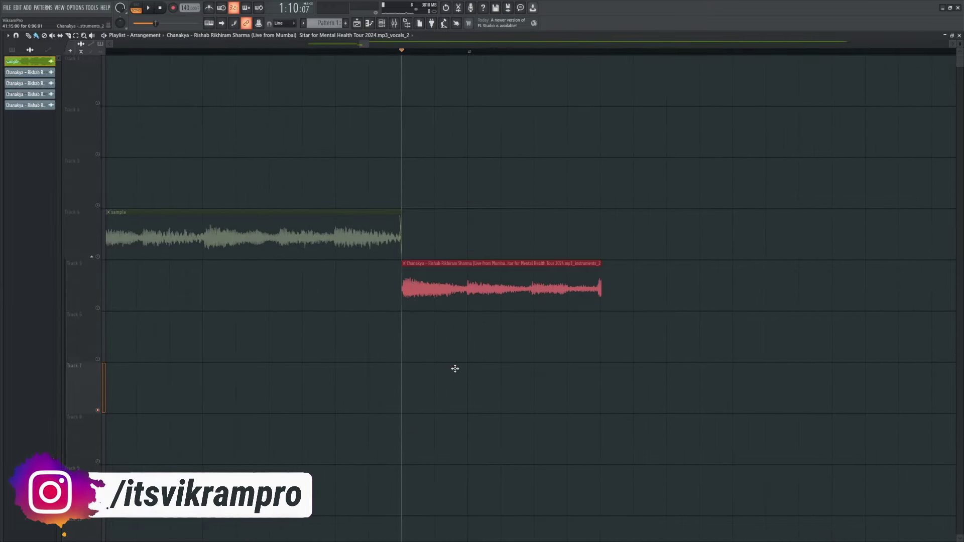
{"action": "key", "text": "shift+Up"}
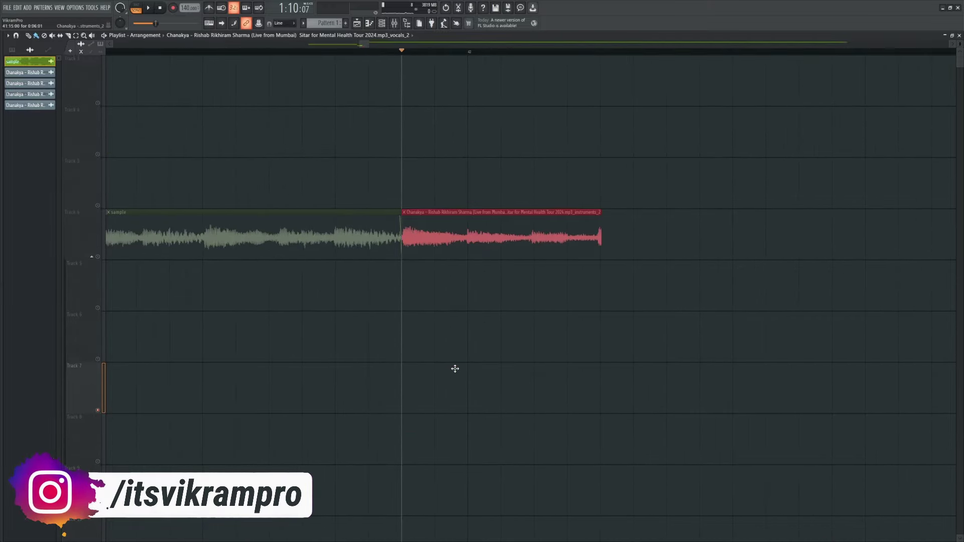
Step: Solo Track 4 and play from the middle of bar 41 across the join with the instruments stem
{"action": "right_click", "coordinate": [98, 257]}
{"action": "left_click", "coordinate": [236, 50]}
{"action": "key", "text": "space"}
{"action": "key", "text": "space"}
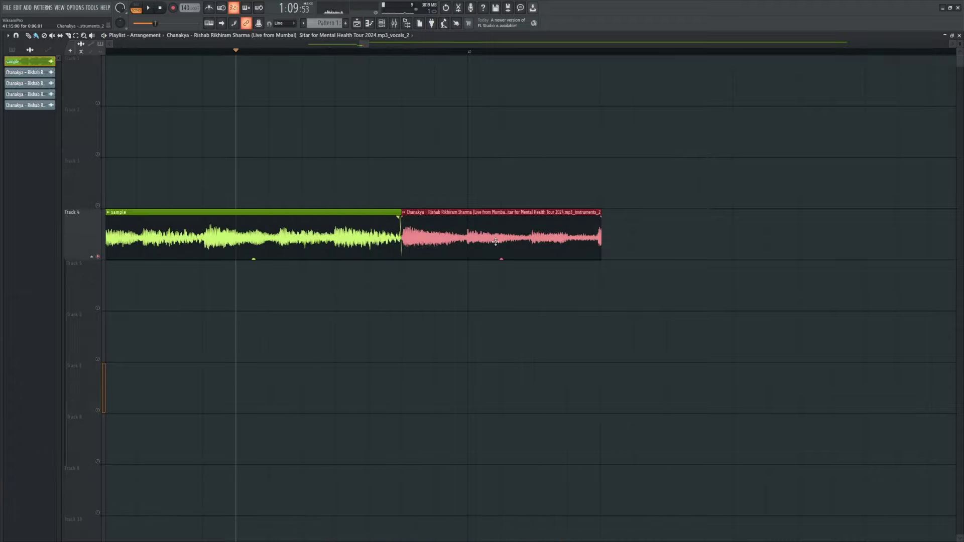
{"action": "scroll", "coordinate": [536, 236], "scroll_direction": "up", "scroll_amount": 2}
{"action": "key", "text": "space"}
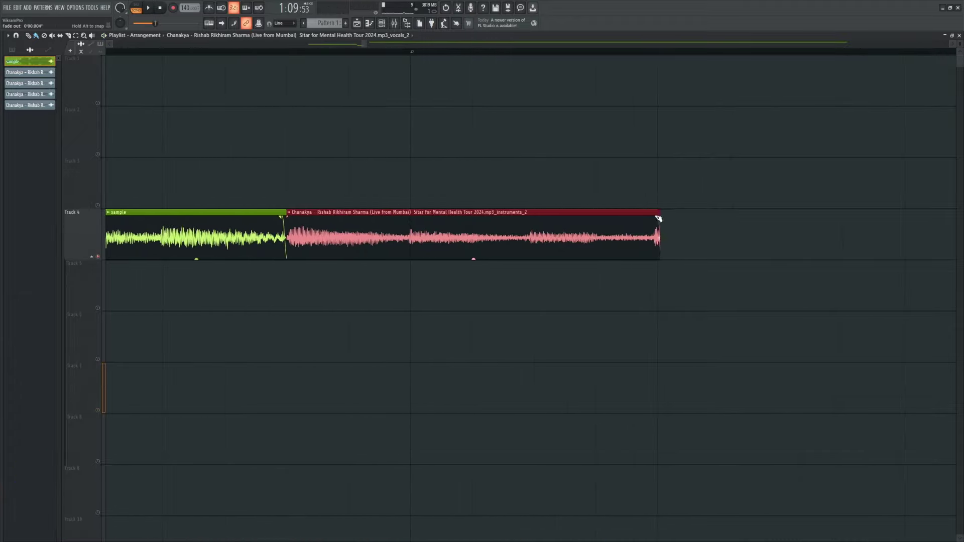
Step: Trim the instruments stem on Track 4 to 5 steps and give it a short fade-out
{"action": "left_click_drag", "start_coordinate": [597, 241], "coordinate": [598, 273]}
{"action": "key", "text": "b"}
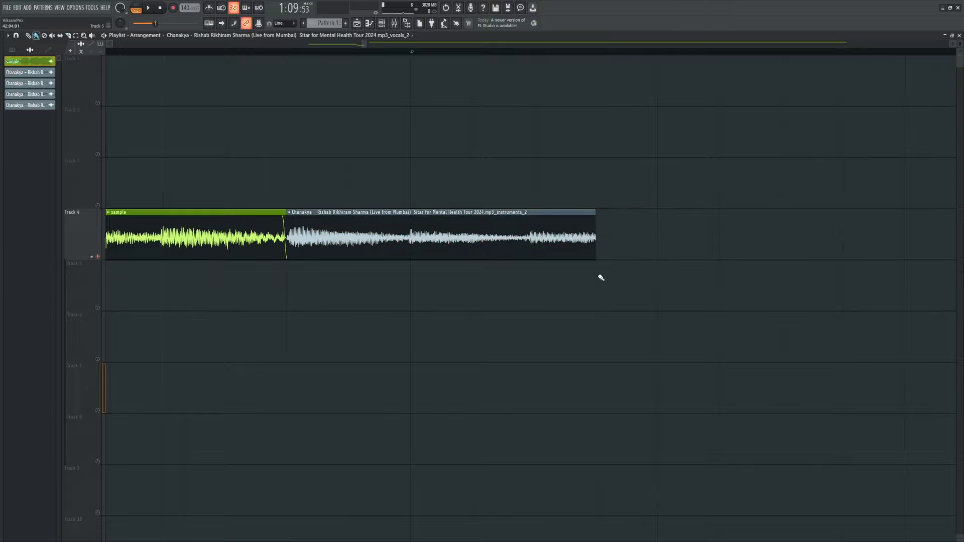
{"action": "scroll", "coordinate": [597, 231], "scroll_direction": "up", "scroll_amount": 1}
{"action": "scroll", "coordinate": [517, 269], "scroll_direction": "down", "scroll_amount": 4}
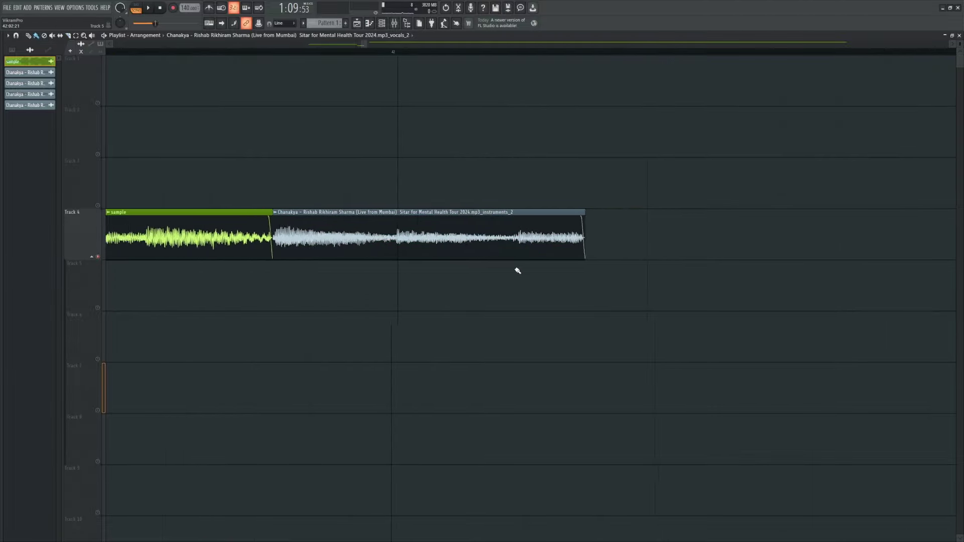
{"action": "scroll", "coordinate": [575, 271], "scroll_direction": "down", "scroll_amount": 3}
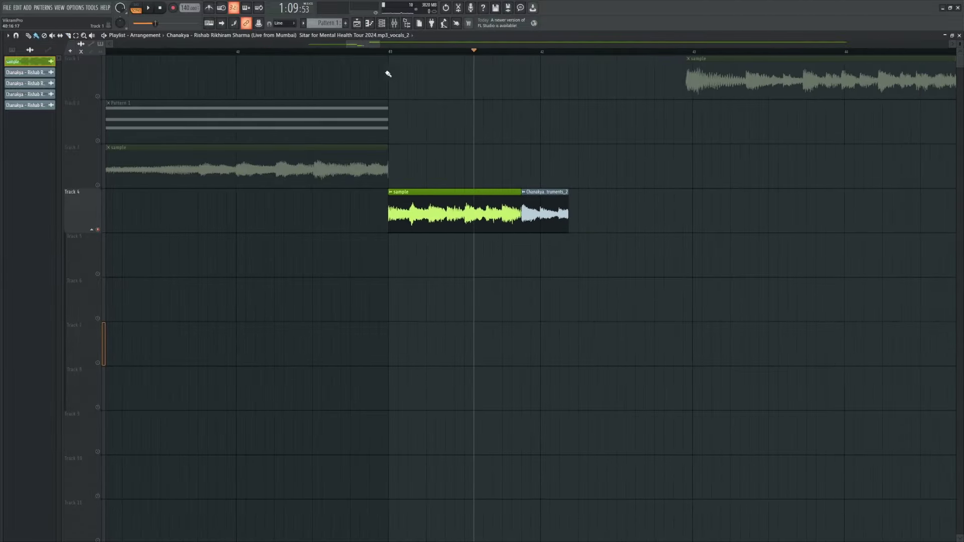
Step: Play Track 4 from the start of bar 41 and check the join between the sample and the trimmed instruments stem
{"action": "left_click", "coordinate": [391, 52]}
{"action": "key", "text": "space"}
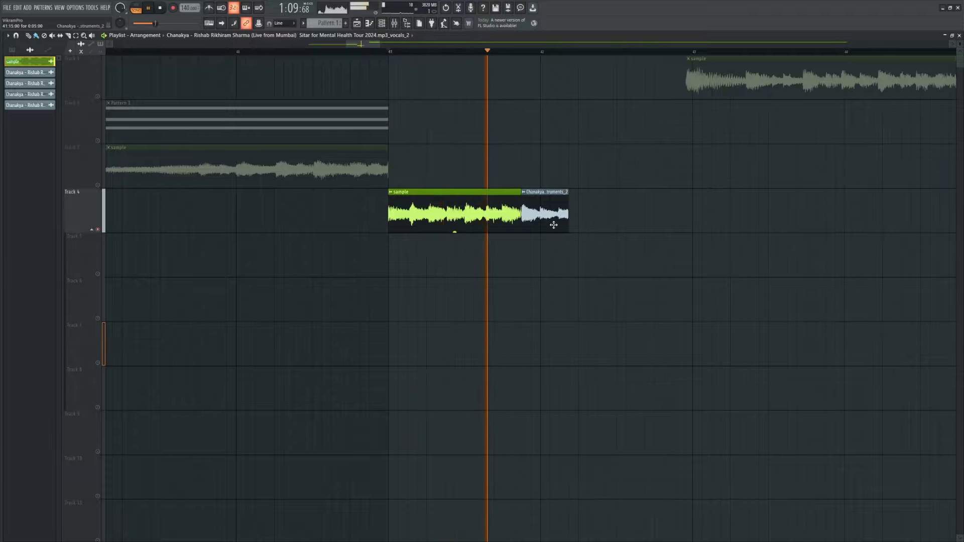
{"action": "scroll", "coordinate": [415, 273], "scroll_direction": "up", "scroll_amount": 5}
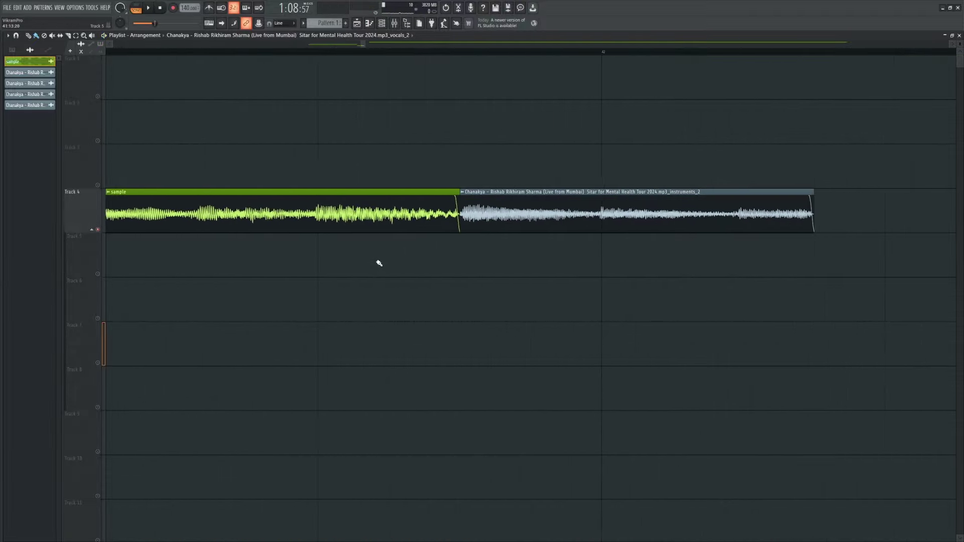
{"action": "scroll", "coordinate": [402, 251], "scroll_direction": "down", "scroll_amount": 1}
{"action": "scroll", "coordinate": [422, 241], "scroll_direction": "up", "scroll_amount": 2}
{"action": "key", "text": "space"}
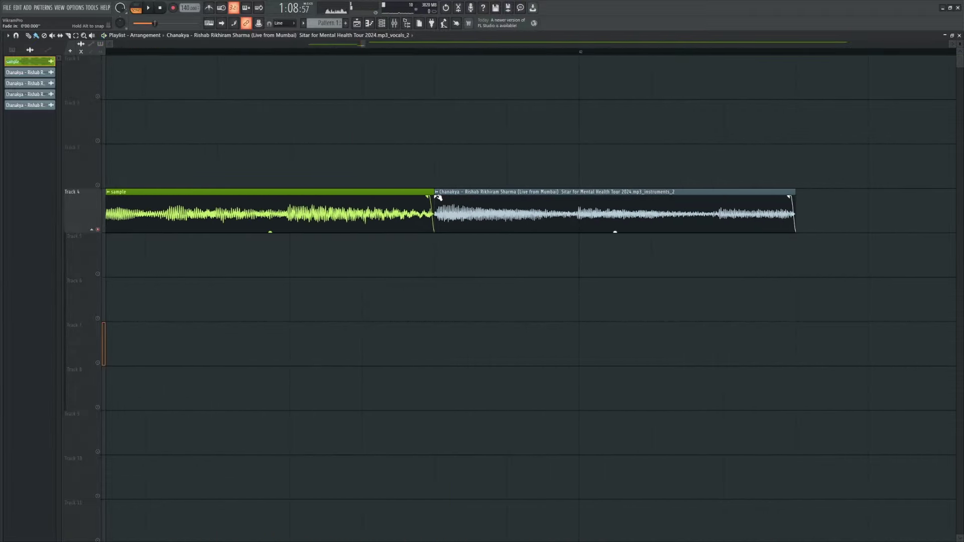
{"action": "key", "text": "space"}
{"action": "scroll", "coordinate": [447, 169], "scroll_direction": "down", "scroll_amount": 5}
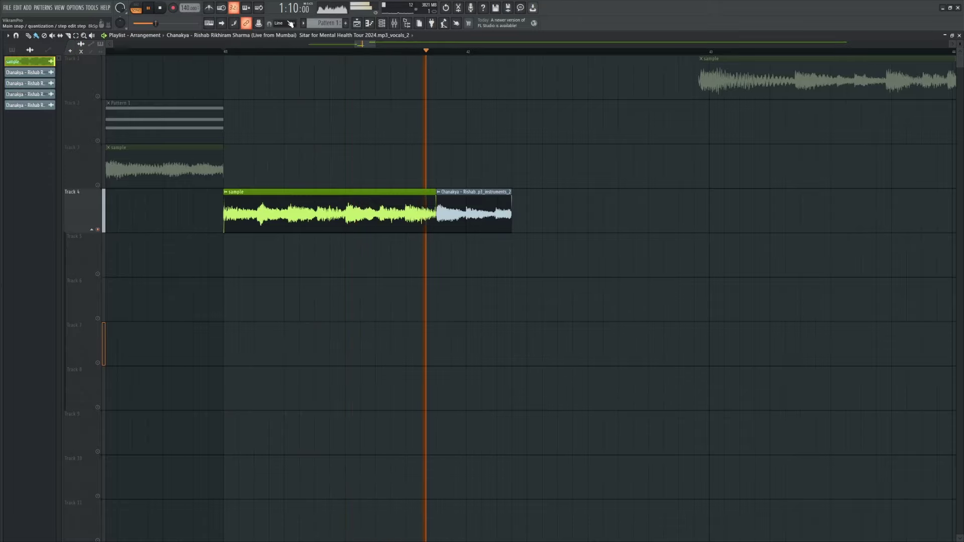
Step: Solo Track 1 and play its sample from the start of the clip, midway between bars 42 and 43
{"action": "key", "text": "space"}
{"action": "scroll", "coordinate": [394, 144], "scroll_direction": "down", "scroll_amount": 4}
{"action": "scroll", "coordinate": [446, 158], "scroll_direction": "down", "scroll_amount": 1}
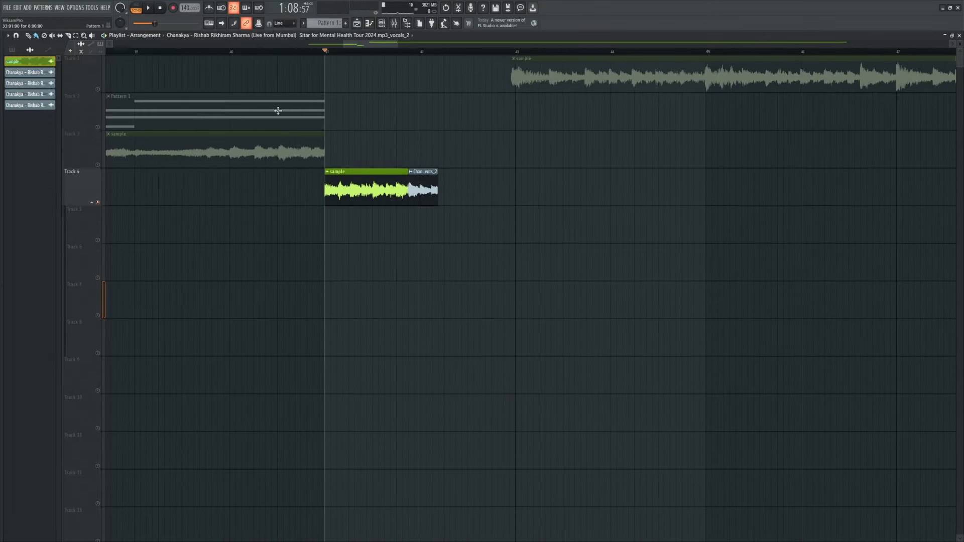
{"action": "scroll", "coordinate": [276, 110], "scroll_direction": "down", "scroll_amount": 3}
{"action": "left_click", "coordinate": [105, 85]}
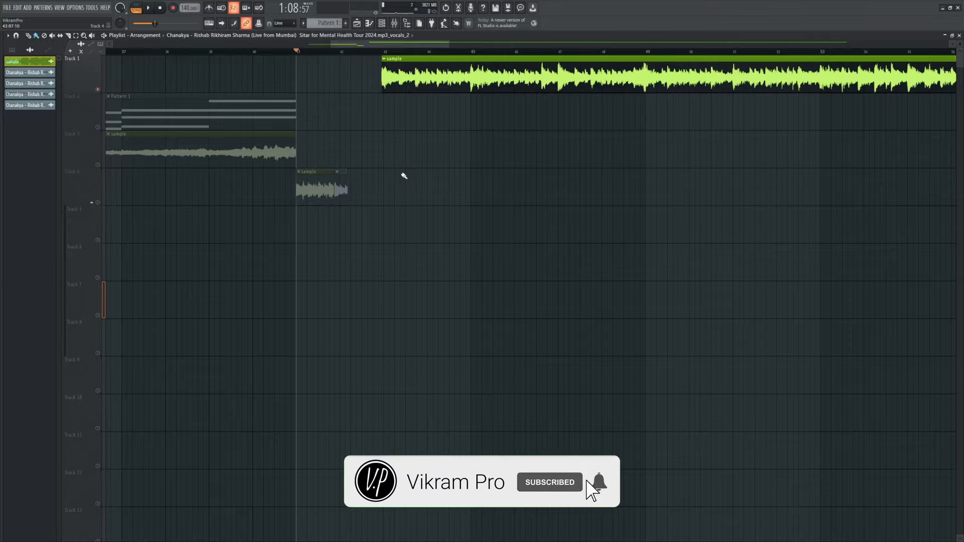
{"action": "scroll", "coordinate": [407, 119], "scroll_direction": "up", "scroll_amount": 3}
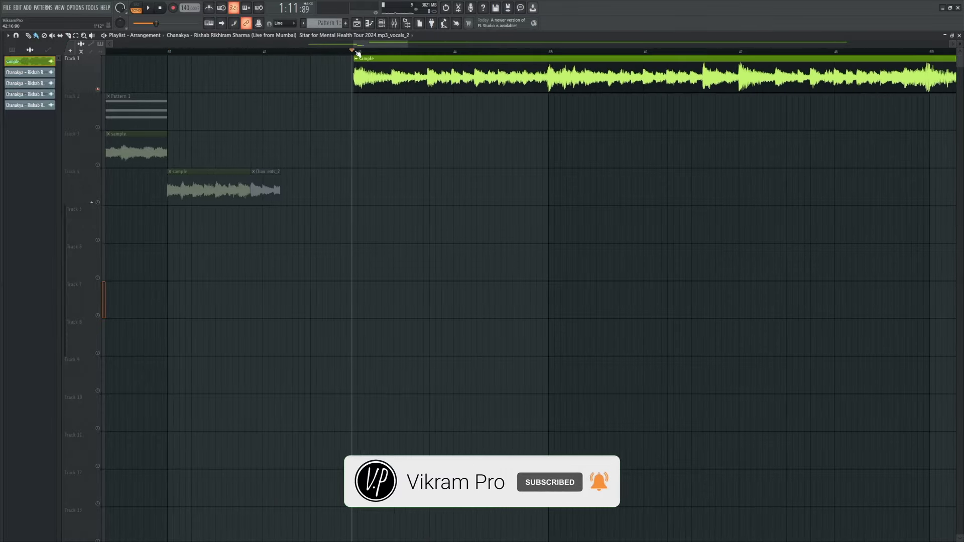
{"action": "key", "text": "space"}
{"action": "scroll", "coordinate": [302, 94], "scroll_direction": "down", "scroll_amount": 2}
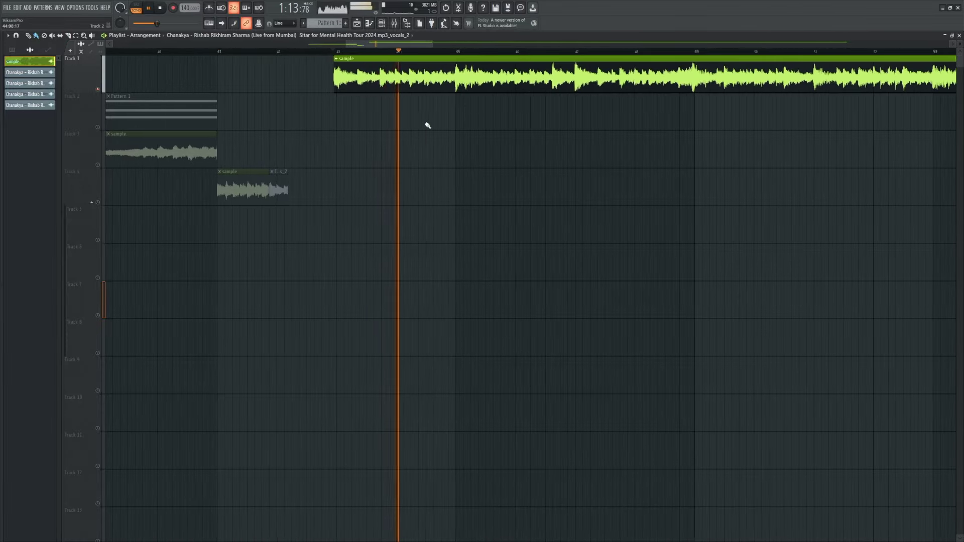
Step: Replay the Track 1 sample around the end of bar 43 to locate where the wanted phrase begins
{"action": "scroll", "coordinate": [405, 122], "scroll_direction": "up", "scroll_amount": 3}
{"action": "key", "text": "space"}
{"action": "key", "text": "space"}
{"action": "key", "text": "space"}
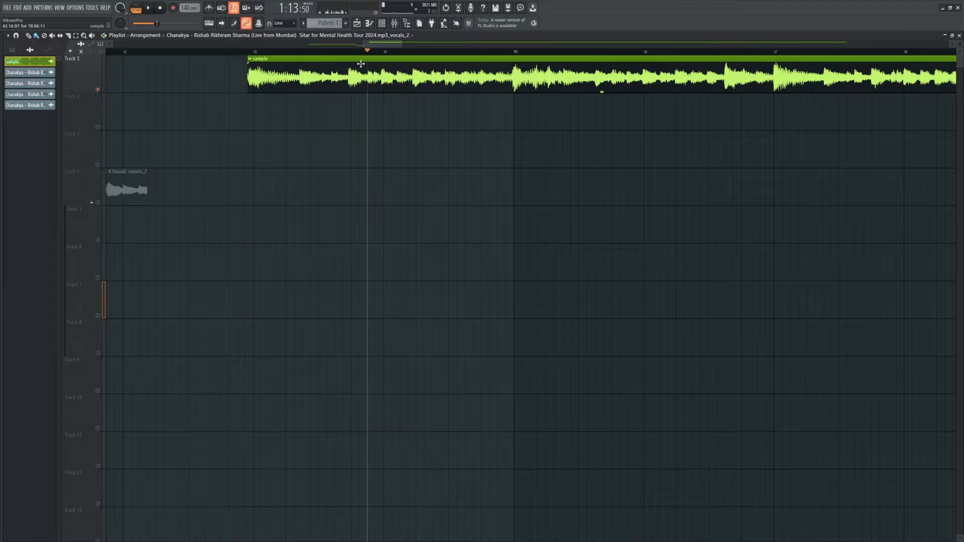
{"action": "key", "text": "space"}
{"action": "key", "text": "space"}
{"action": "key", "text": "space"}
{"action": "key", "text": "space"}
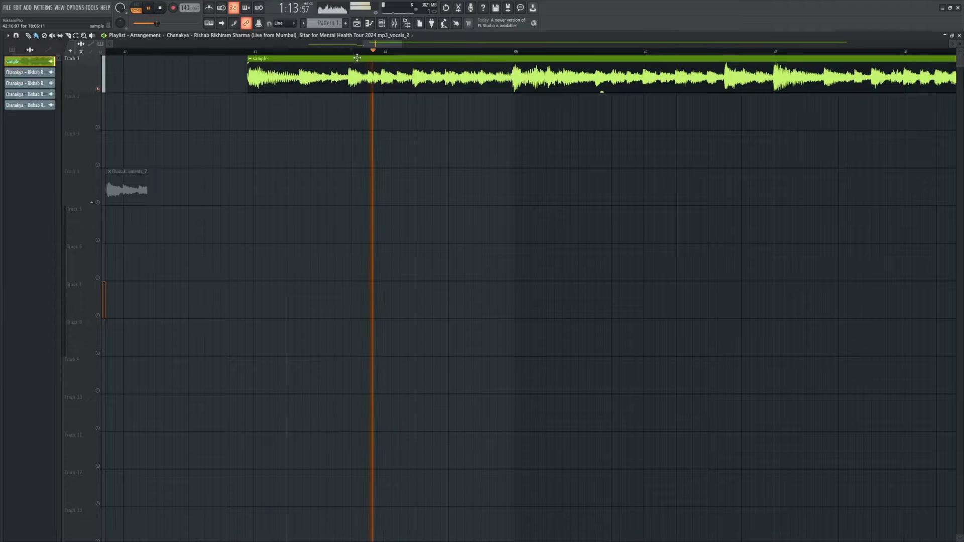
Step: Slice the Track 1 sample at about 43:14:22, where the phrase begins, and again at the start of bar 45
{"action": "scroll", "coordinate": [347, 56], "scroll_direction": "up", "scroll_amount": 4}
{"action": "left_click", "coordinate": [341, 52]}
{"action": "key", "text": "space"}
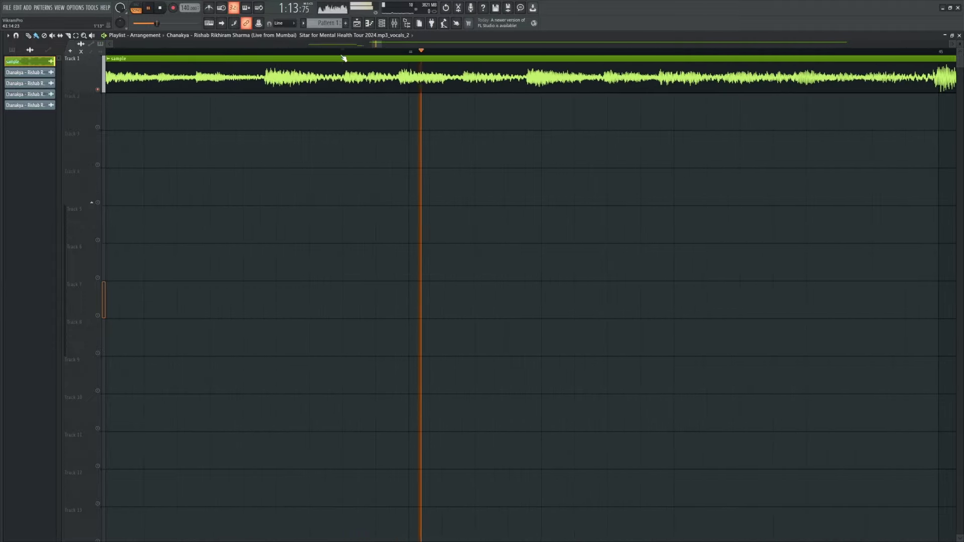
{"action": "key", "text": "space"}
{"action": "key", "text": "space"}
{"action": "key", "text": "space"}
{"action": "key", "text": "space"}
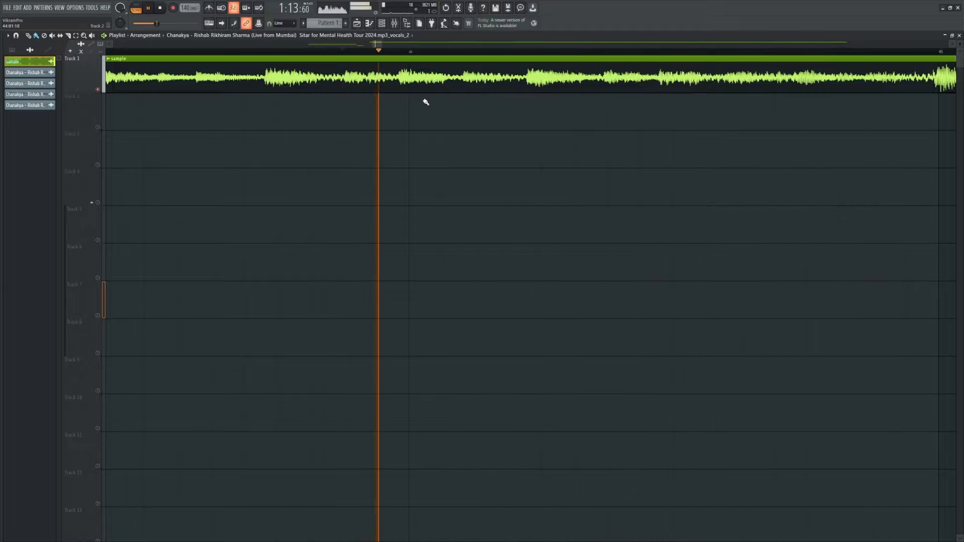
{"action": "key", "text": "space"}
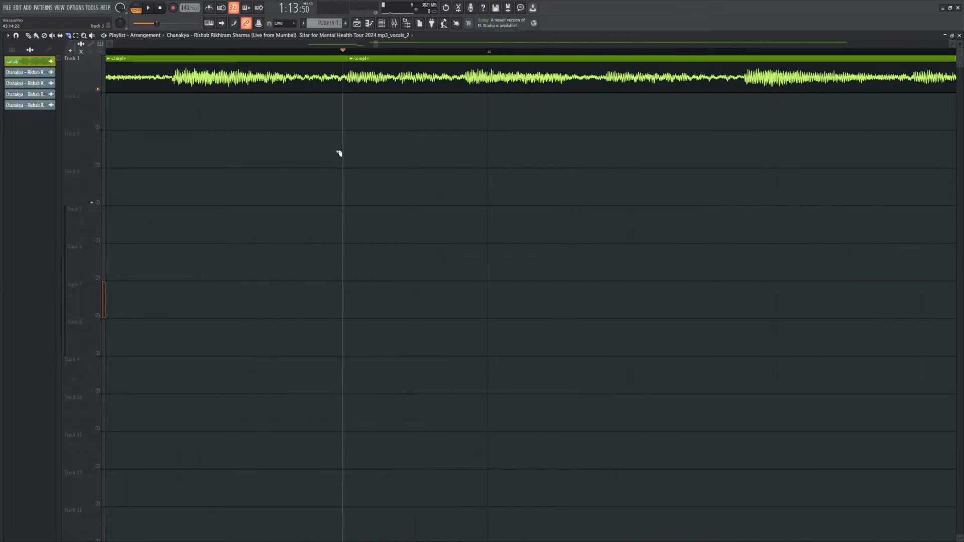
{"action": "scroll", "coordinate": [339, 153], "scroll_direction": "down", "scroll_amount": 3}
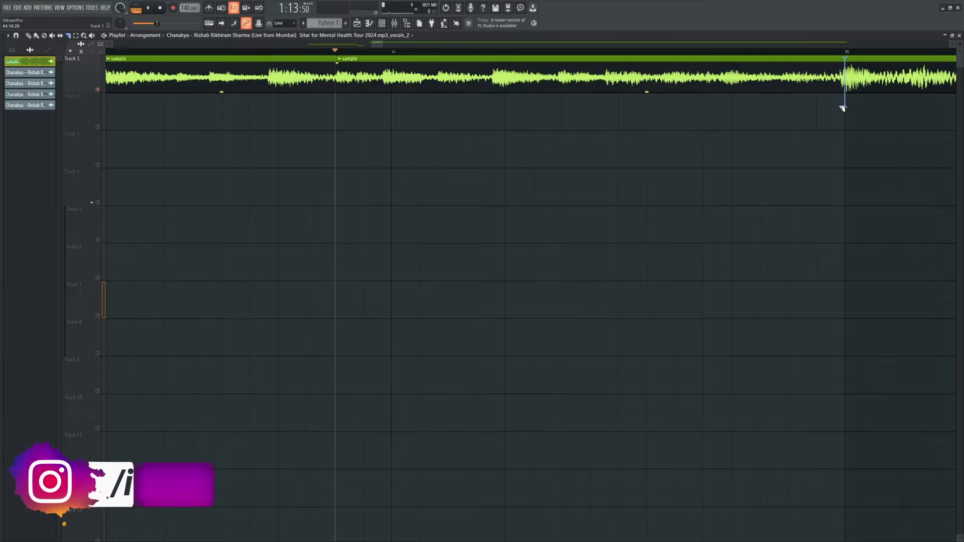
{"action": "scroll", "coordinate": [854, 126], "scroll_direction": "down", "scroll_amount": 4}
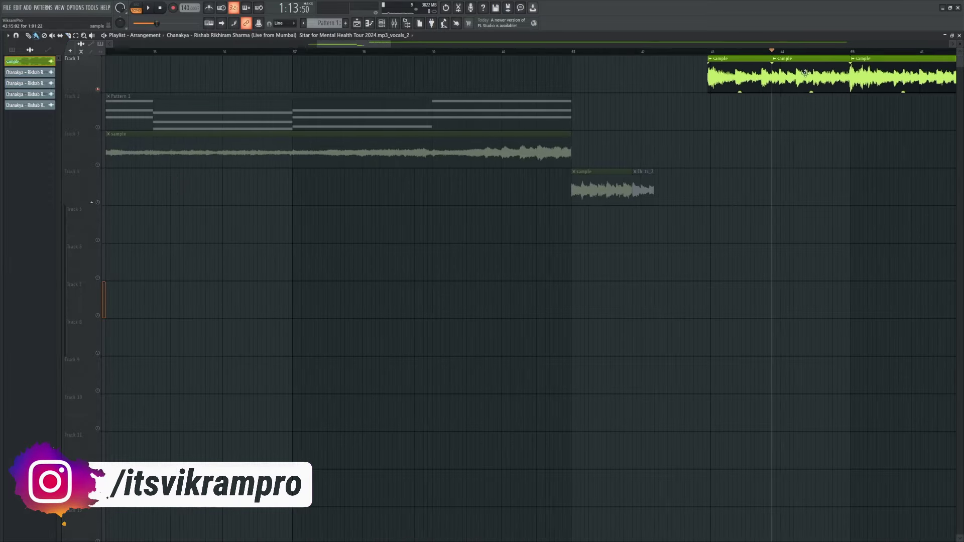
Step: Move the middle slice of the sample from Track 1 to Track 4, just after the instruments stem, and solo Track 4 with the playhead at bar 41
{"action": "left_click_drag", "start_coordinate": [805, 73], "coordinate": [728, 202]}
{"action": "scroll", "coordinate": [406, 217], "scroll_direction": "up", "scroll_amount": 3}
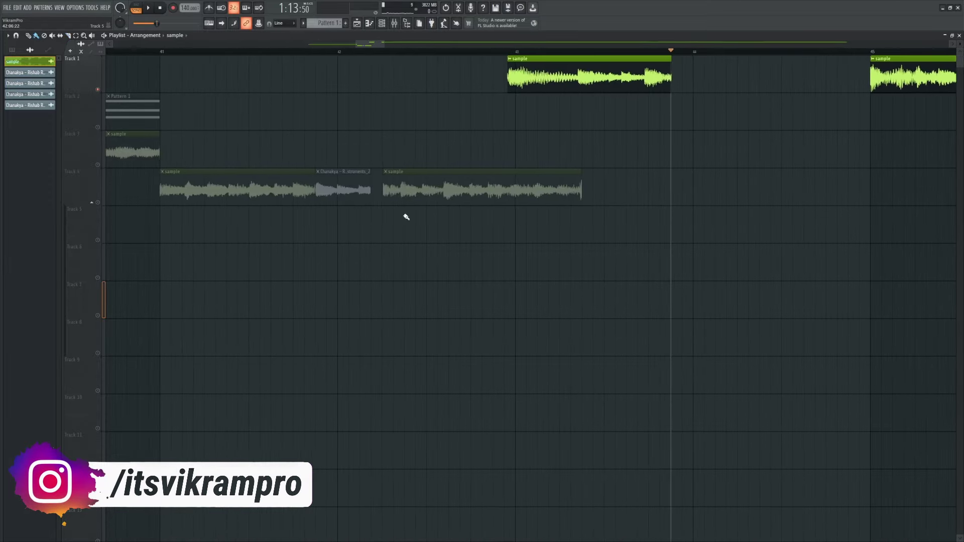
{"action": "left_click", "coordinate": [97, 204]}
{"action": "scroll", "coordinate": [134, 181], "scroll_direction": "up", "scroll_amount": 2}
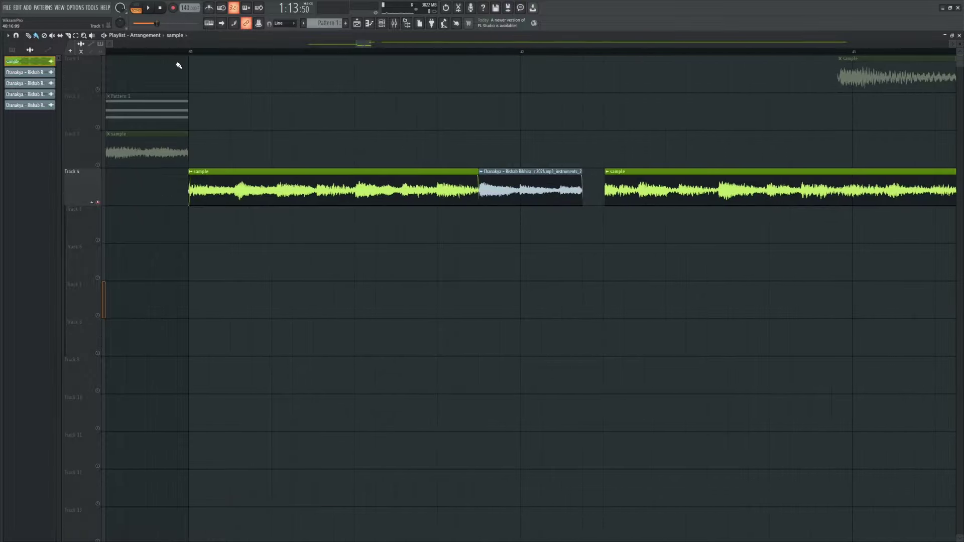
{"action": "left_click", "coordinate": [279, 31]}
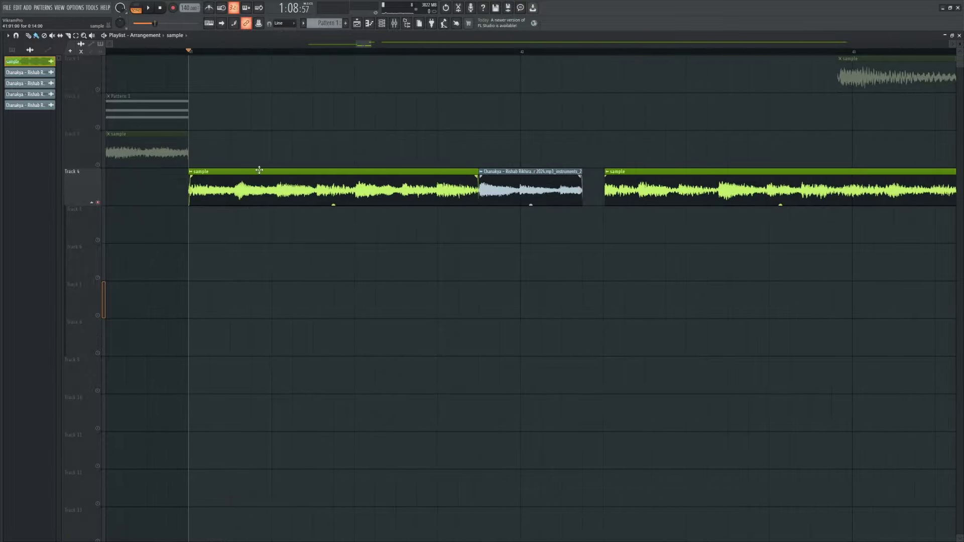
Step: Shift the slice earlier and up to Track 3 so it slightly overlaps the instruments stem's end, and give it a short fade-in
{"action": "scroll", "coordinate": [256, 181], "scroll_direction": "down", "scroll_amount": 3}
{"action": "scroll", "coordinate": [459, 220], "scroll_direction": "up", "scroll_amount": 2}
{"action": "scroll", "coordinate": [430, 186], "scroll_direction": "down", "scroll_amount": 1}
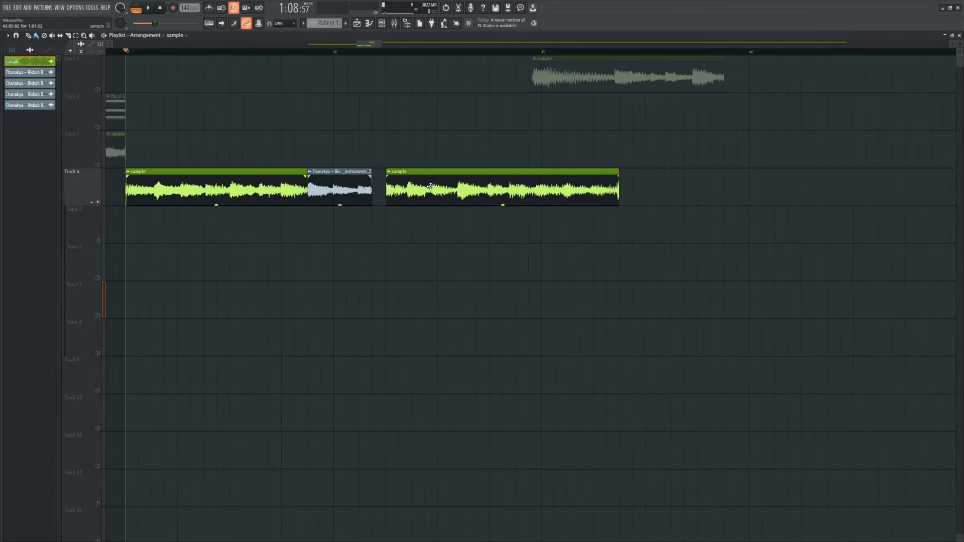
{"action": "scroll", "coordinate": [430, 187], "scroll_direction": "up", "scroll_amount": 2}
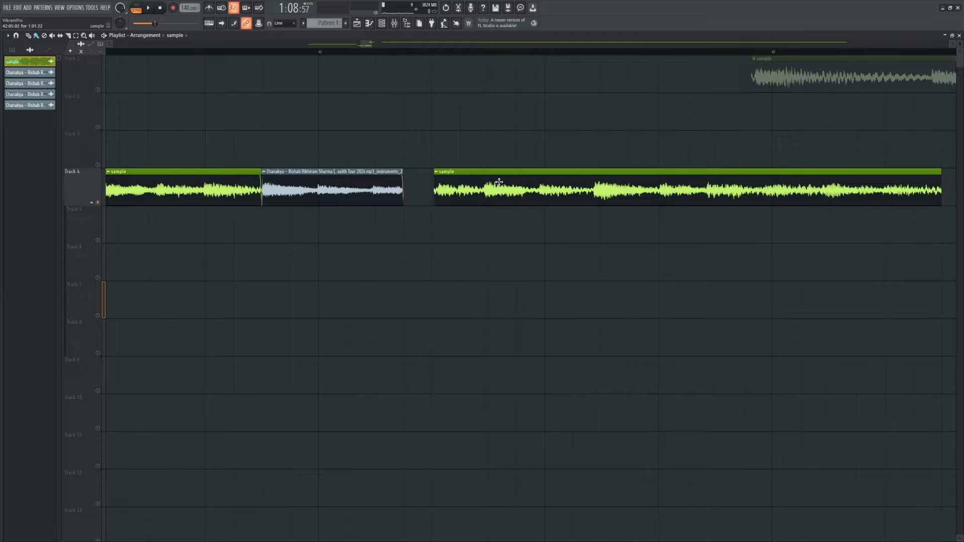
{"action": "left_click_drag", "start_coordinate": [490, 170], "coordinate": [463, 169]}
{"action": "scroll", "coordinate": [446, 175], "scroll_direction": "up", "scroll_amount": 2}
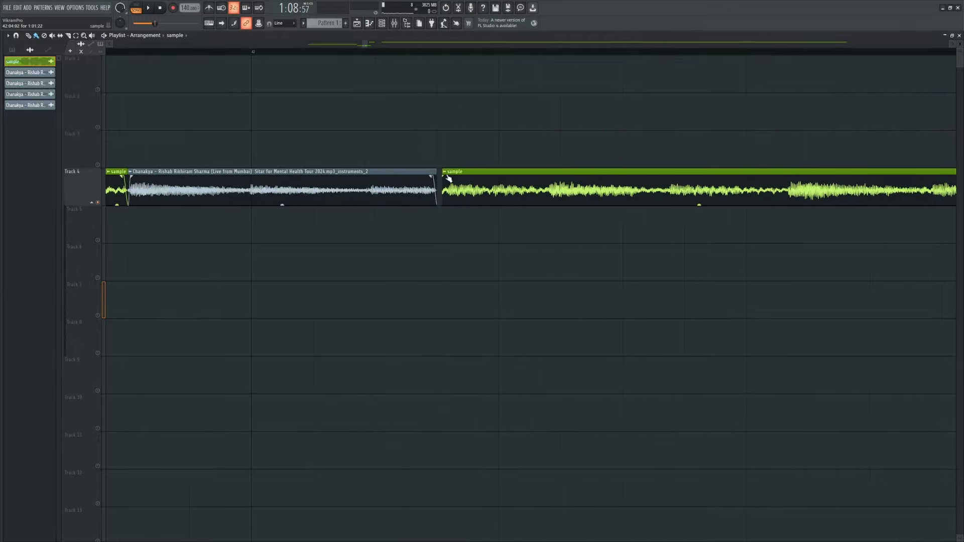
{"action": "left_click_drag", "start_coordinate": [459, 171], "coordinate": [463, 133]}
{"action": "scroll", "coordinate": [456, 170], "scroll_direction": "down", "scroll_amount": 3}
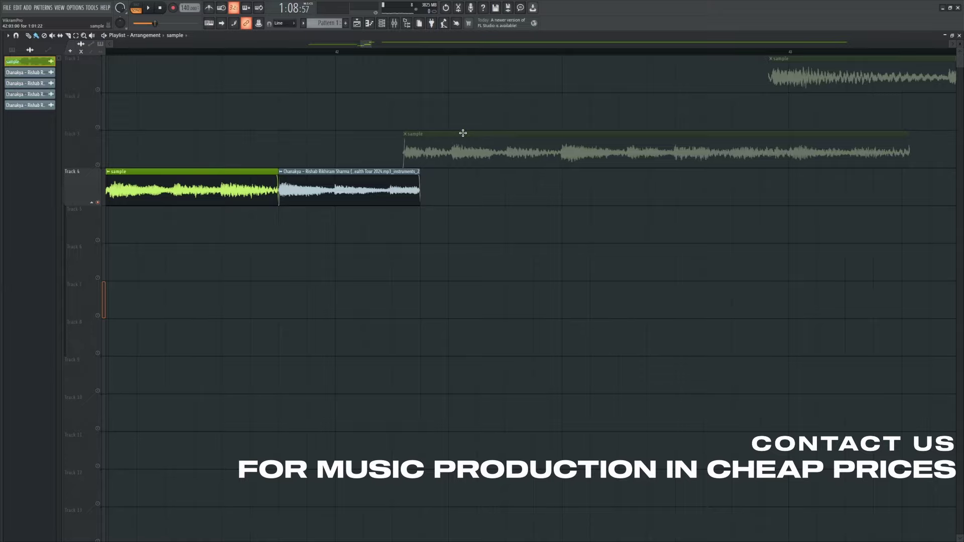
{"action": "scroll", "coordinate": [479, 195], "scroll_direction": "up", "scroll_amount": 2}
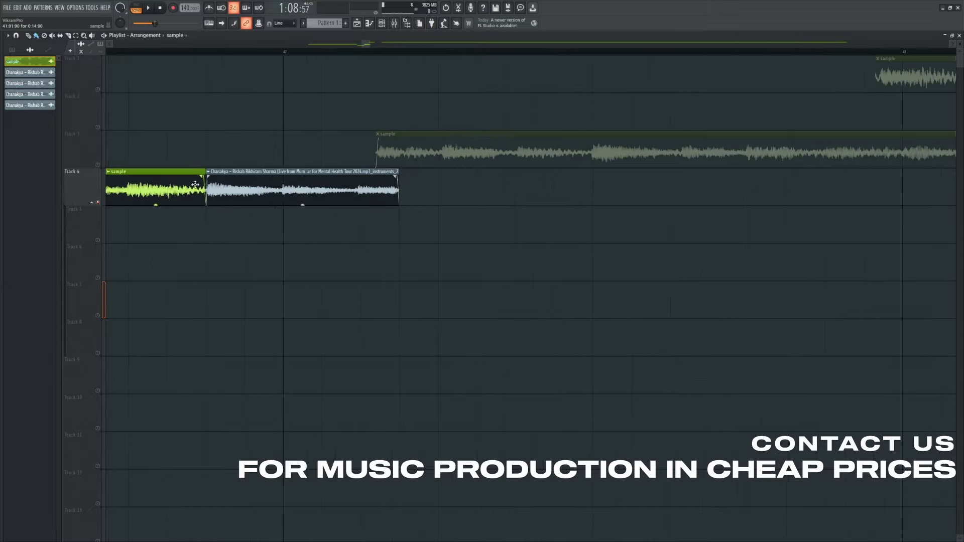
Step: Solo only Track 4, turn on the metronome and play from bar 41 to check the timing
{"action": "right_click", "coordinate": [97, 202]}
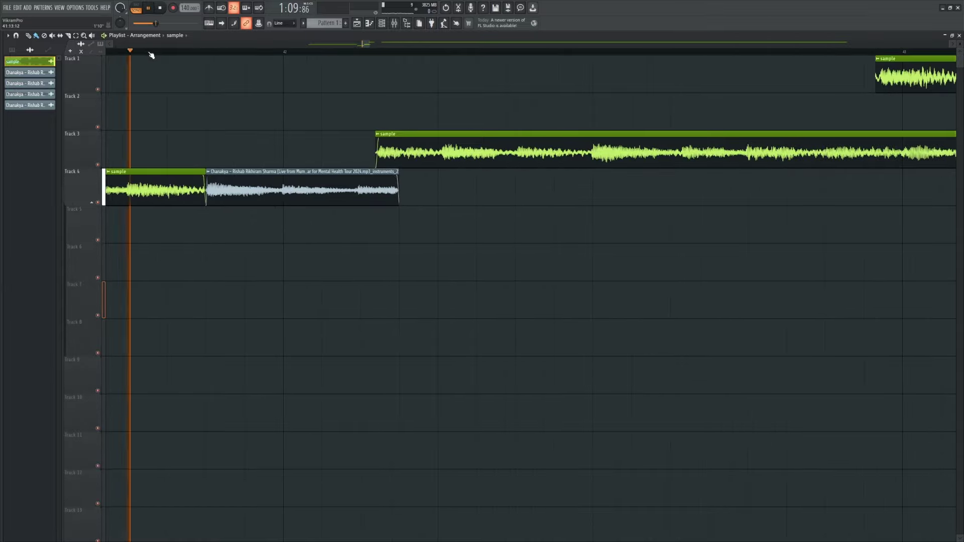
{"action": "scroll", "coordinate": [379, 125], "scroll_direction": "down", "scroll_amount": 2}
{"action": "key", "text": "space"}
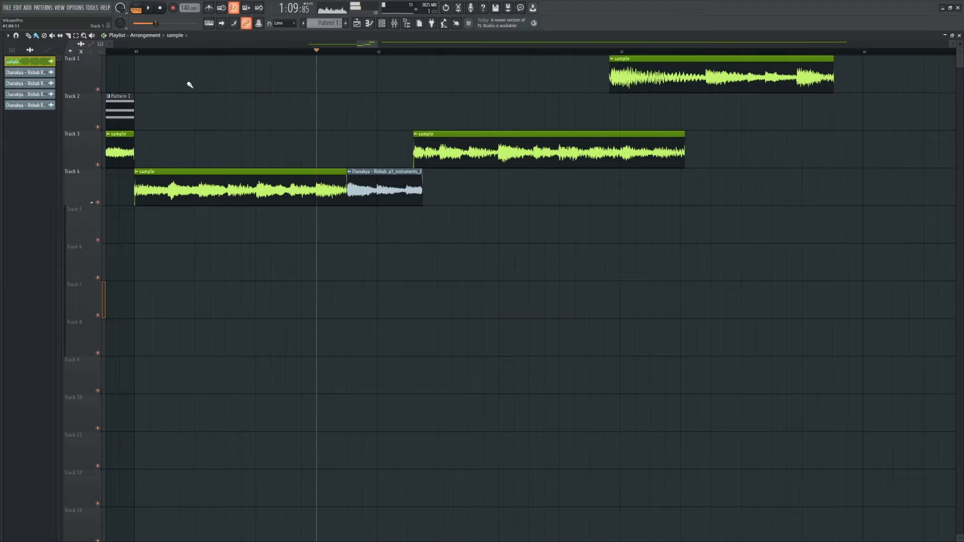
{"action": "right_click", "coordinate": [97, 202]}
{"action": "key", "text": "space"}
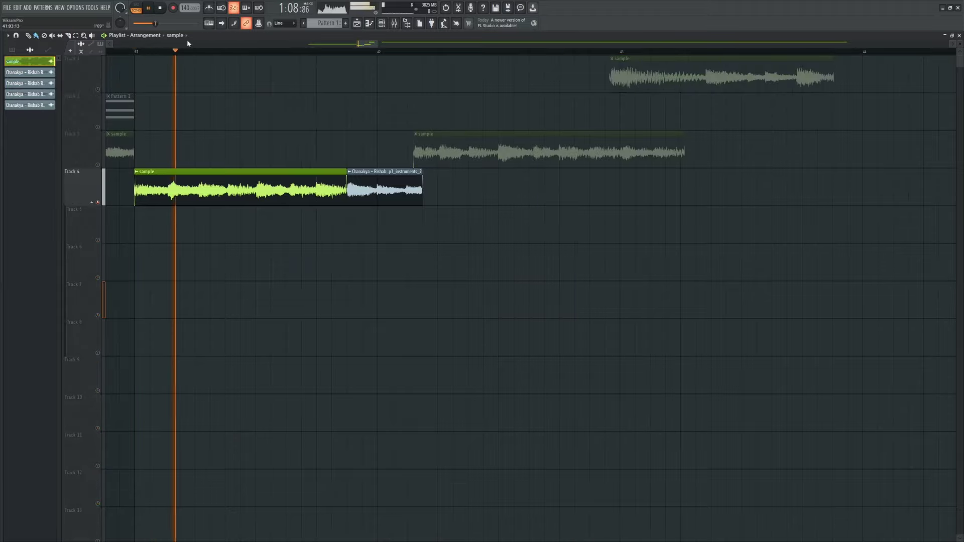
{"action": "key", "text": "space"}
{"action": "key", "text": "space"}
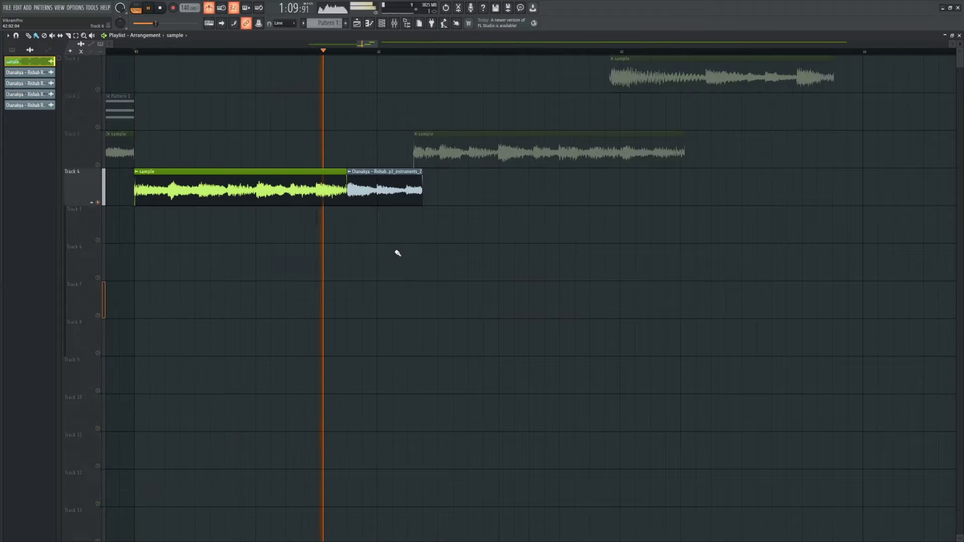
{"action": "key", "text": "space"}
Step: Enable Track 3 alongside Track 4 and play from bar 41 across the join between the stem and the slice
{"action": "left_click", "coordinate": [98, 164]}
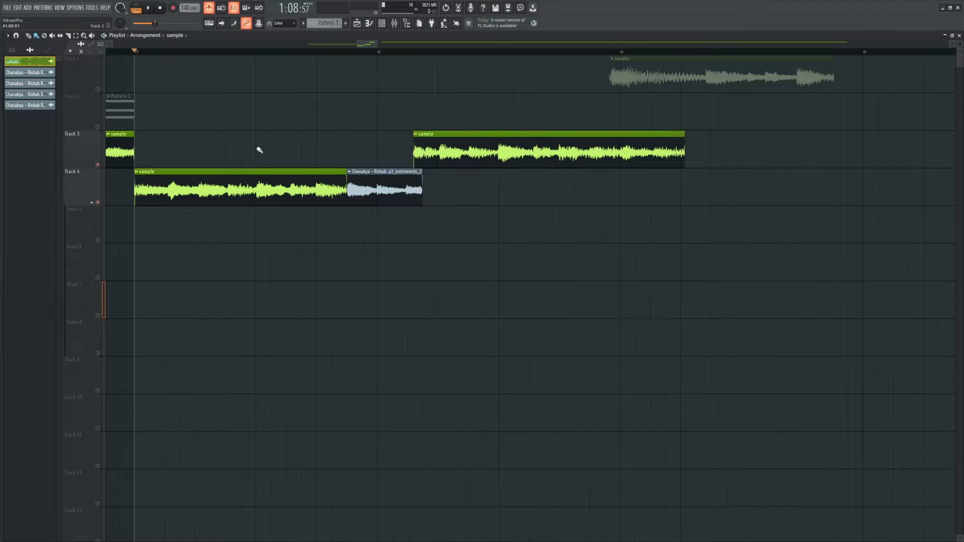
{"action": "key", "text": "space"}
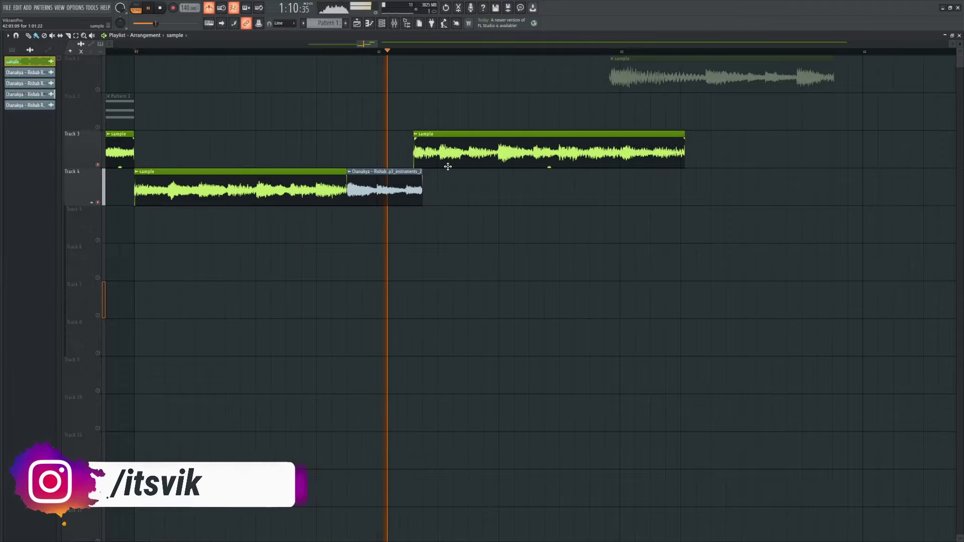
{"action": "key", "text": "space"}
Step: Set the instruments stem on Track 4 to 6 steps with a short fade-out, after trying a 4-step cut
{"action": "scroll", "coordinate": [430, 176], "scroll_direction": "up", "scroll_amount": 3, "text": "ctrl"}
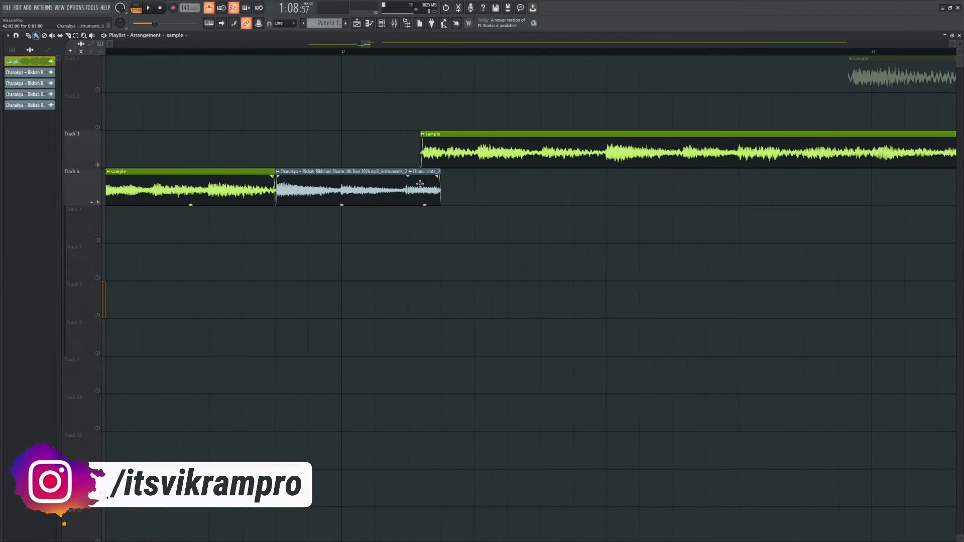
{"action": "scroll", "coordinate": [527, 258], "scroll_direction": "down", "scroll_amount": 2, "text": "ctrl"}
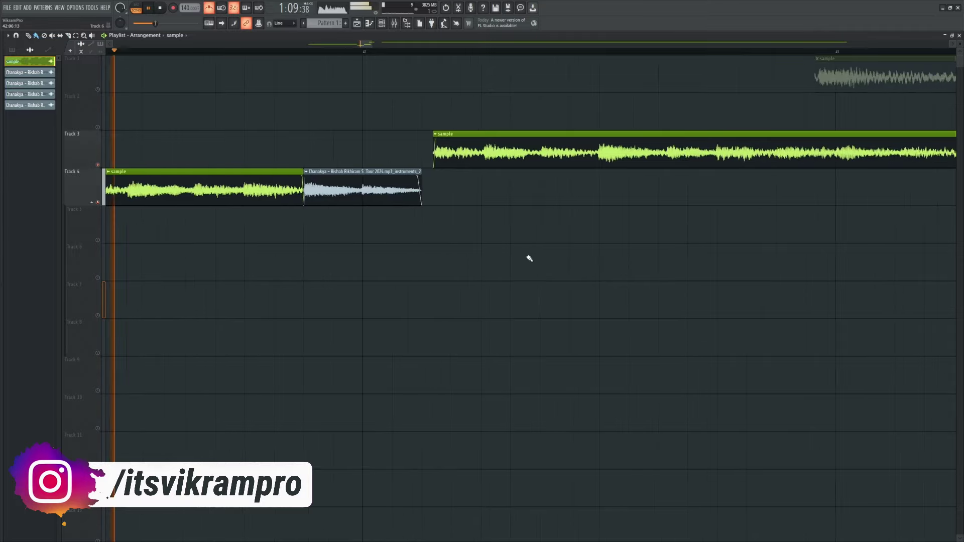
{"action": "key", "text": "space"}
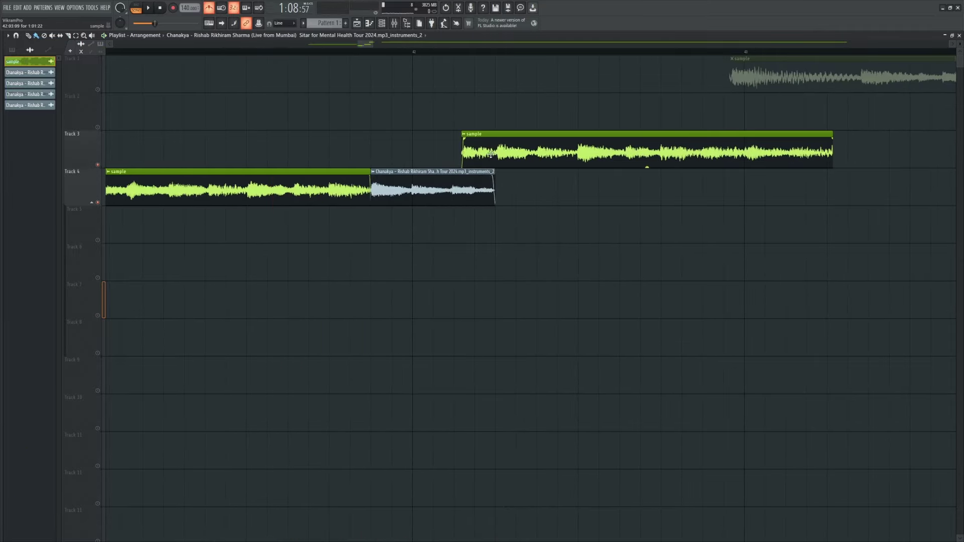
Step: Trim the start of the Track 3 slice so it begins just after the instruments stem ends, and play the join
{"action": "left_click_drag", "start_coordinate": [466, 141], "coordinate": [503, 142]}
{"action": "scroll", "coordinate": [533, 172], "scroll_direction": "up", "scroll_amount": 3, "text": "ctrl"}
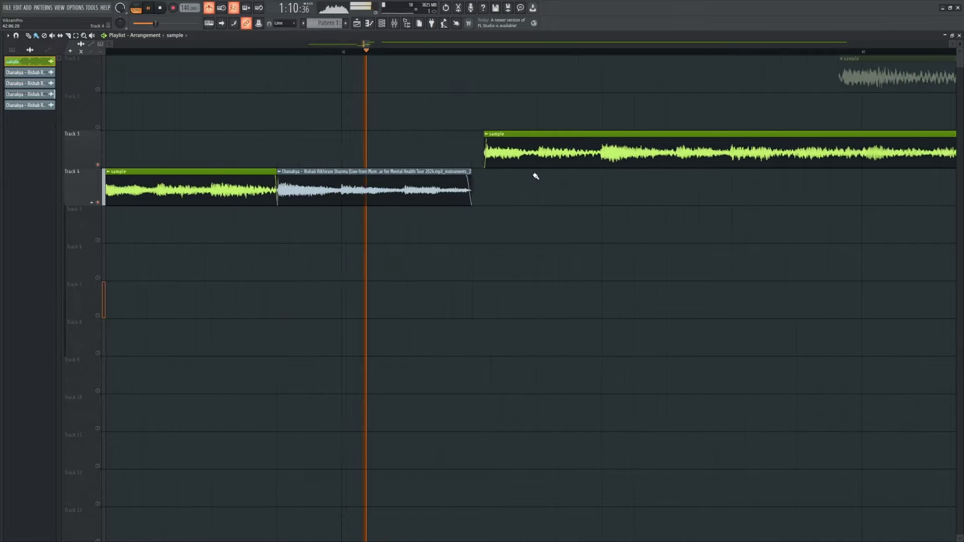
{"action": "key", "text": "space"}
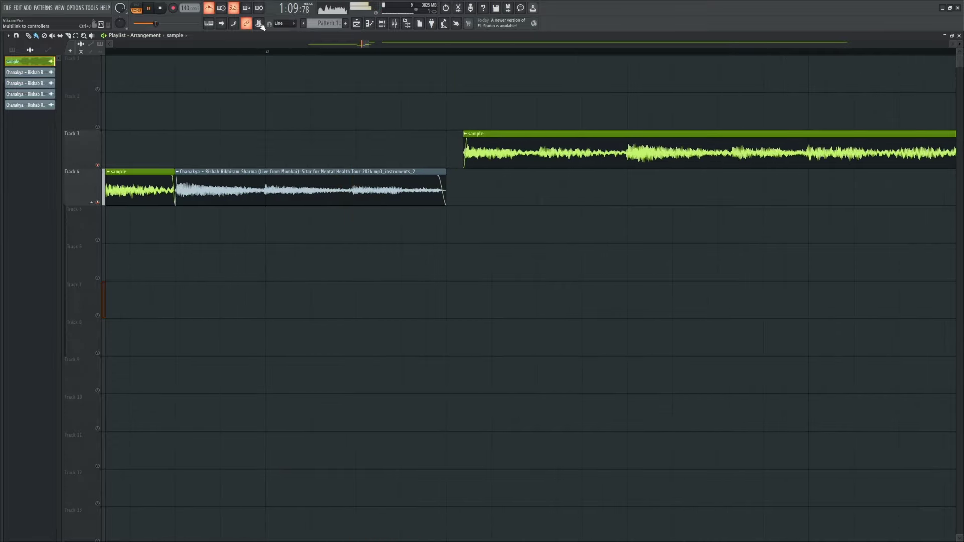
Step: Set snapping to (none), extend the start of the Track 3 slice back to the stem's end, and play across the join
{"action": "key", "text": "space"}
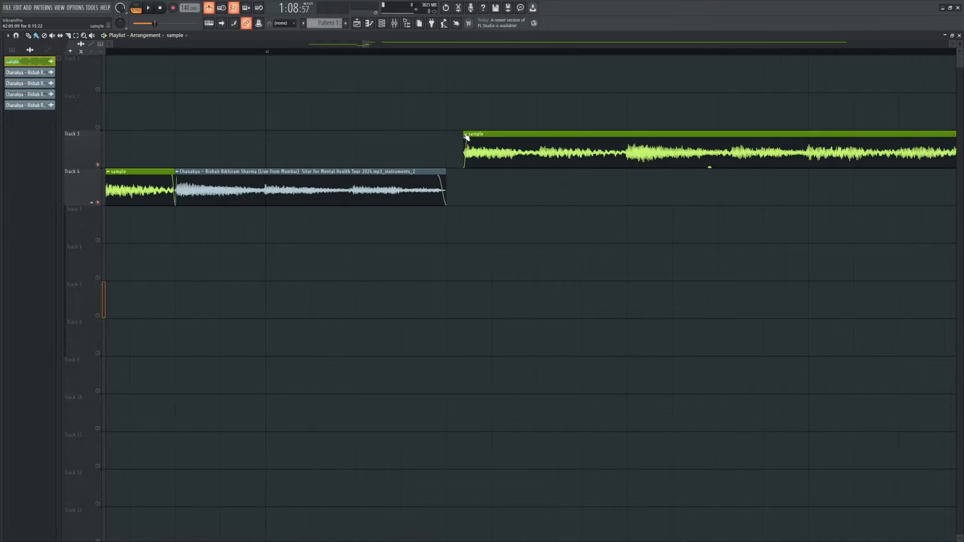
{"action": "left_click_drag", "start_coordinate": [466, 137], "coordinate": [443, 131]}
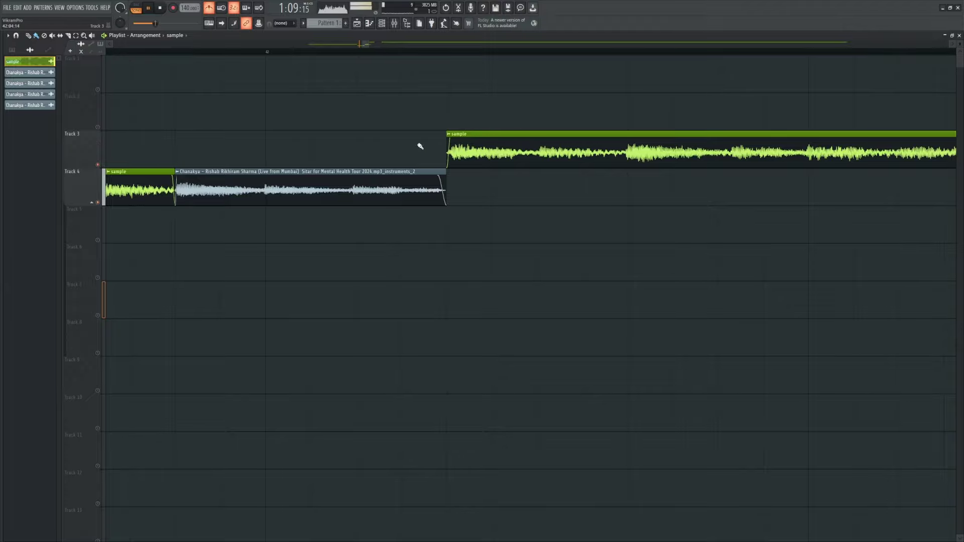
{"action": "scroll", "coordinate": [283, 165], "scroll_direction": "down", "scroll_amount": 3, "text": "ctrl"}
{"action": "scroll", "coordinate": [568, 166], "scroll_direction": "up", "scroll_amount": 4, "text": "ctrl"}
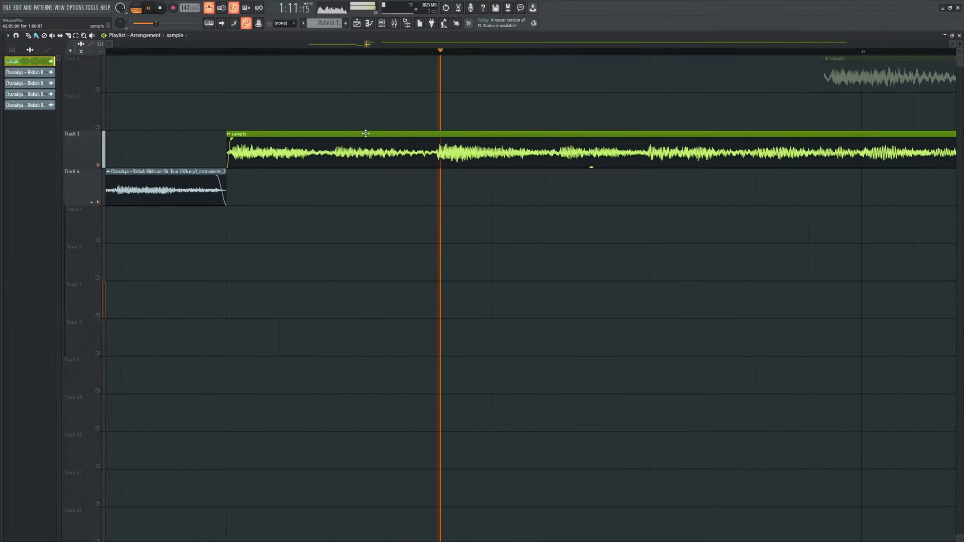
Step: Replay the Track 3 slice repeatedly from around bar 42 step 13 to check its later part
{"action": "scroll", "coordinate": [366, 134], "scroll_direction": "down", "scroll_amount": 3, "text": "ctrl"}
{"action": "key", "text": "space"}
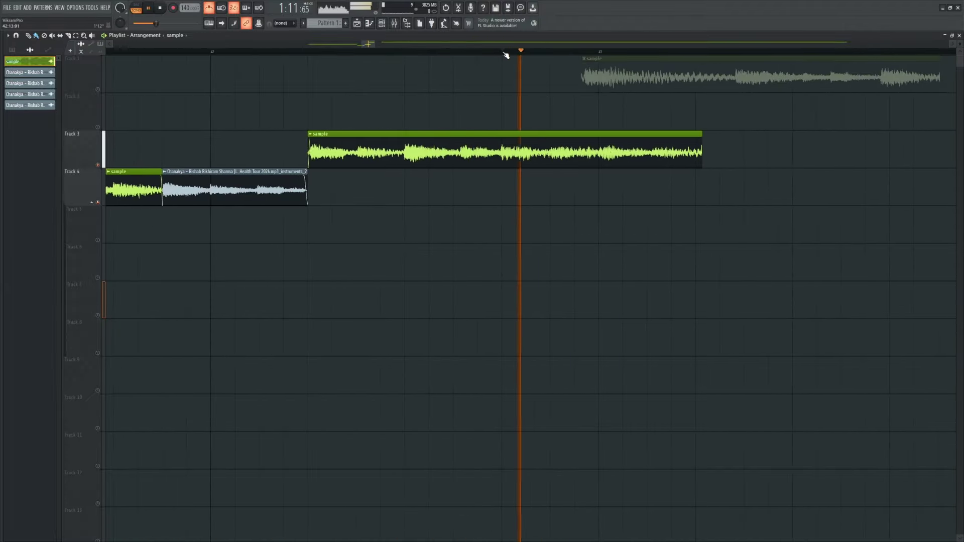
{"action": "key", "text": "space"}
{"action": "key", "text": "space"}
{"action": "key", "text": "space"}
{"action": "key", "text": "space"}
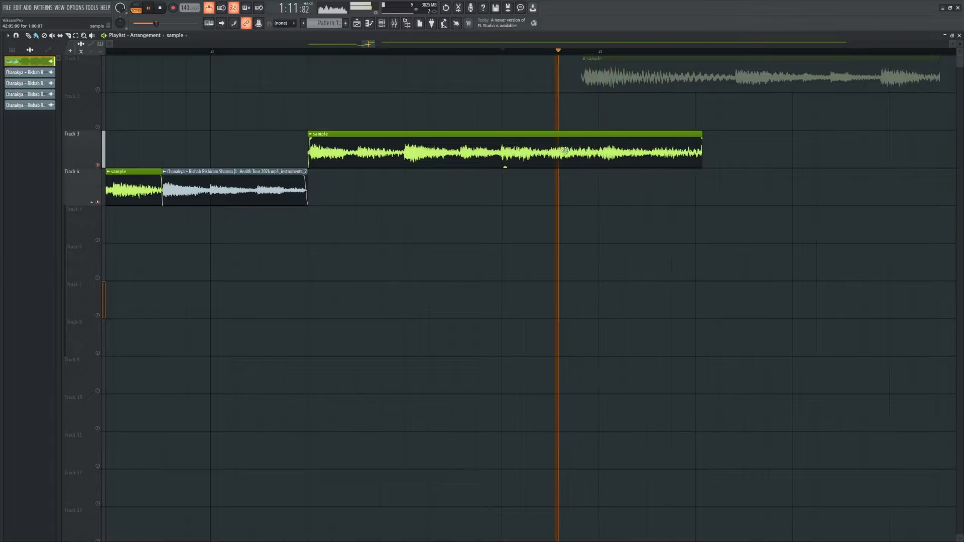
Step: Cut the Track 3 slice near bar 43, delete the remainder, and extend its end exactly to bar 43 for a 12-step length
{"action": "key", "text": "space"}
{"action": "scroll", "coordinate": [565, 151], "scroll_direction": "up", "scroll_amount": 4, "text": "ctrl"}
{"action": "right_click", "coordinate": [602, 152]}
{"action": "scroll", "coordinate": [706, 168], "scroll_direction": "down", "scroll_amount": 1, "text": "ctrl"}
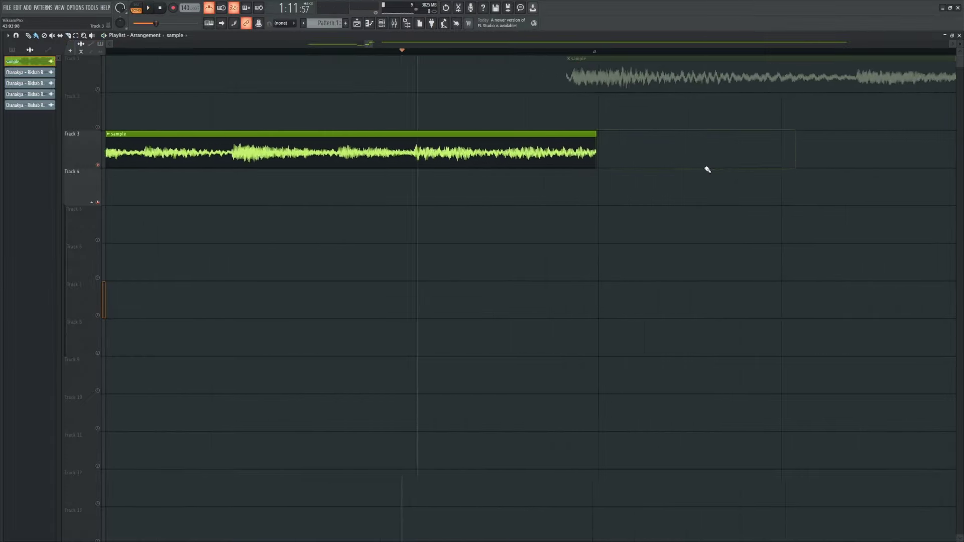
{"action": "scroll", "coordinate": [597, 152], "scroll_direction": "up", "scroll_amount": 3, "text": "ctrl"}
{"action": "left_click_drag", "start_coordinate": [595, 133], "coordinate": [599, 133]}
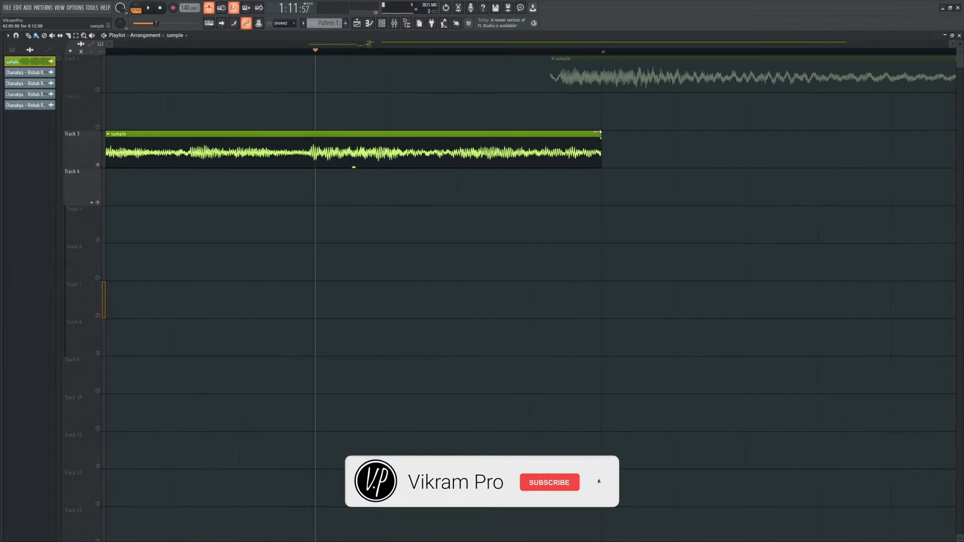
Step: Move the trimmed 12-step slice down to Track 4, directly after the instruments stem
{"action": "scroll", "coordinate": [720, 190], "scroll_direction": "down", "scroll_amount": 4, "text": "ctrl"}
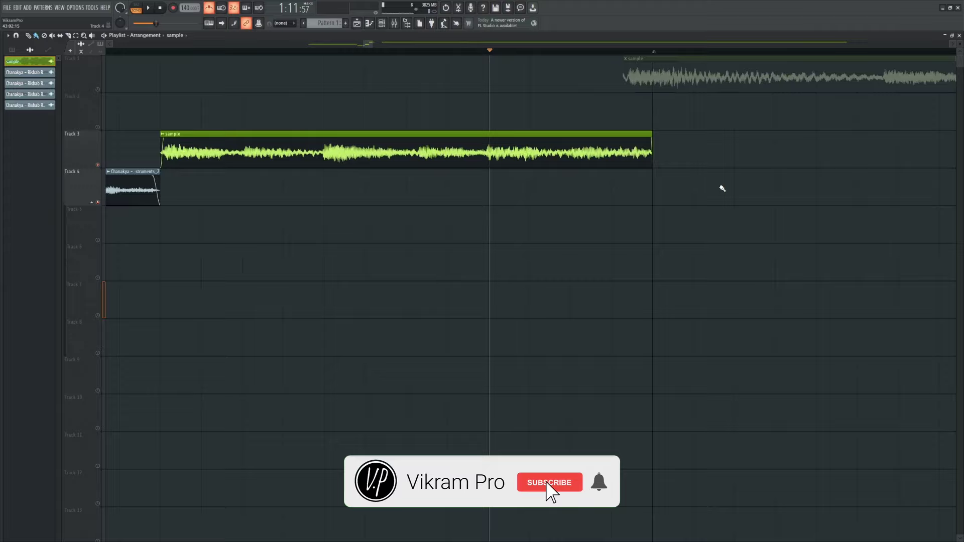
{"action": "left_click", "coordinate": [505, 153], "text": "ctrl"}
{"action": "key", "text": "shift+Down"}
{"action": "scroll", "coordinate": [511, 150], "scroll_direction": "down", "scroll_amount": 4, "text": "ctrl"}
{"action": "left_click", "coordinate": [508, 151], "text": "ctrl"}
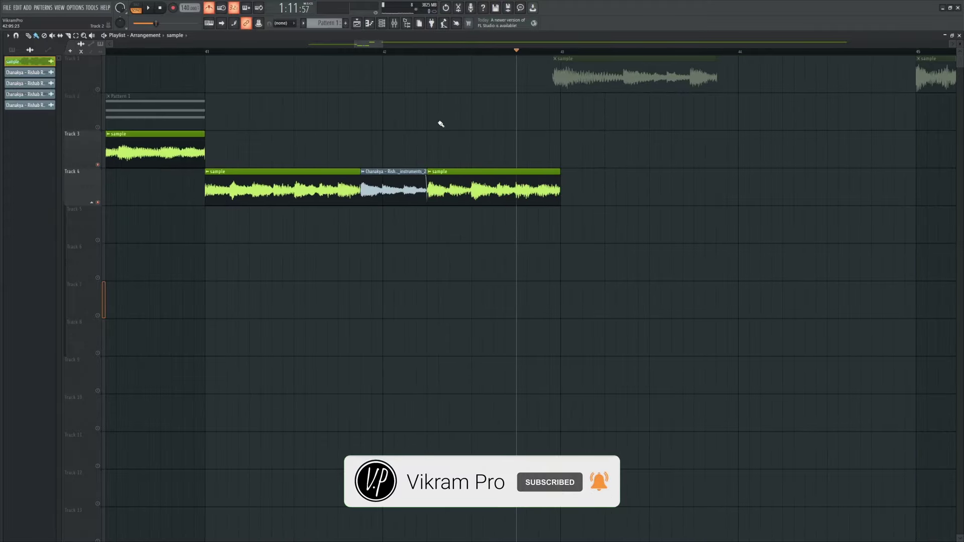
Step: Play the joined Track 4 clips from bar 41 past bar 43 to check the phrase
{"action": "key", "text": "space"}
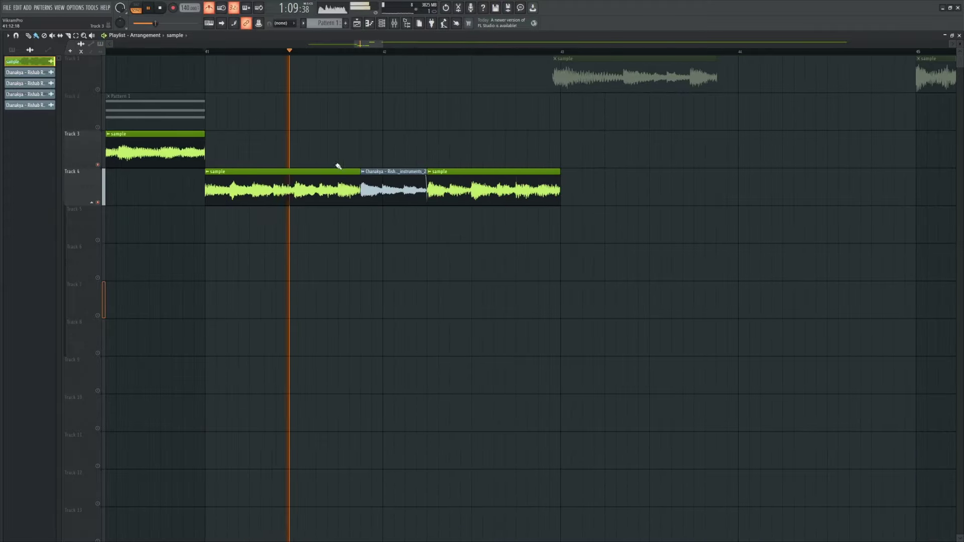
{"action": "scroll", "coordinate": [405, 135], "scroll_direction": "up", "scroll_amount": 3, "text": "ctrl"}
{"action": "scroll", "coordinate": [405, 135], "scroll_direction": "down", "scroll_amount": 3, "text": "ctrl"}
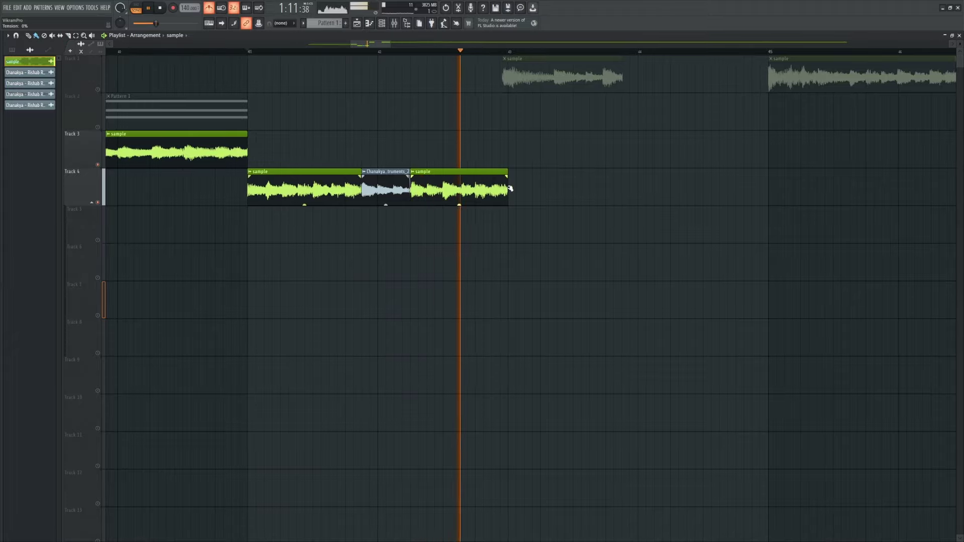
{"action": "key", "text": "space"}
{"action": "scroll", "coordinate": [487, 211], "scroll_direction": "up", "scroll_amount": 3, "text": "ctrl"}
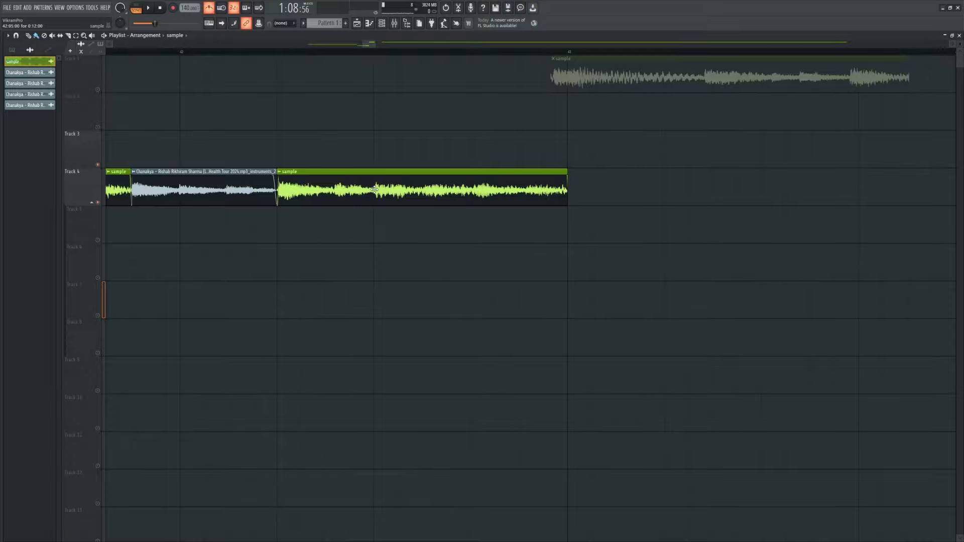
{"action": "scroll", "coordinate": [381, 199], "scroll_direction": "up", "scroll_amount": 3, "text": "ctrl"}
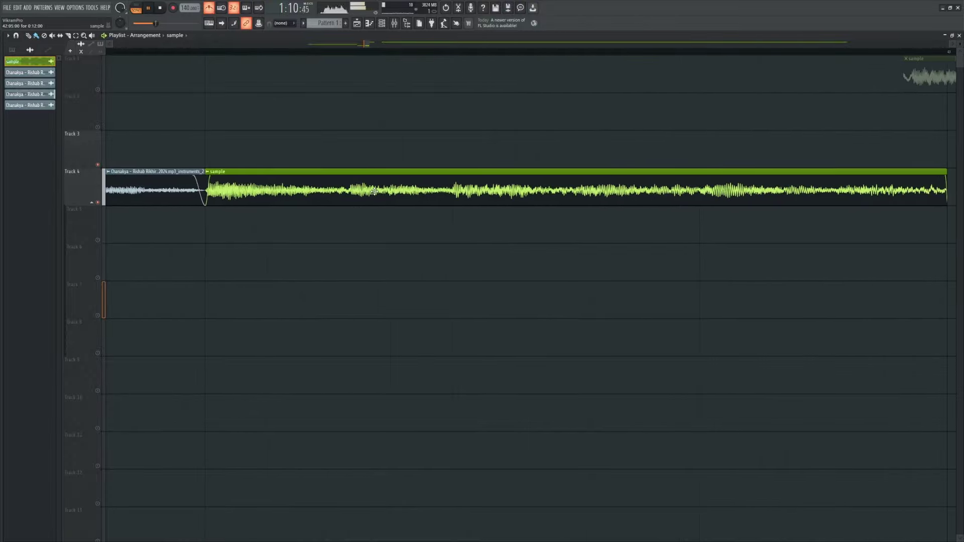
{"action": "scroll", "coordinate": [377, 194], "scroll_direction": "down", "scroll_amount": 5, "text": "ctrl"}
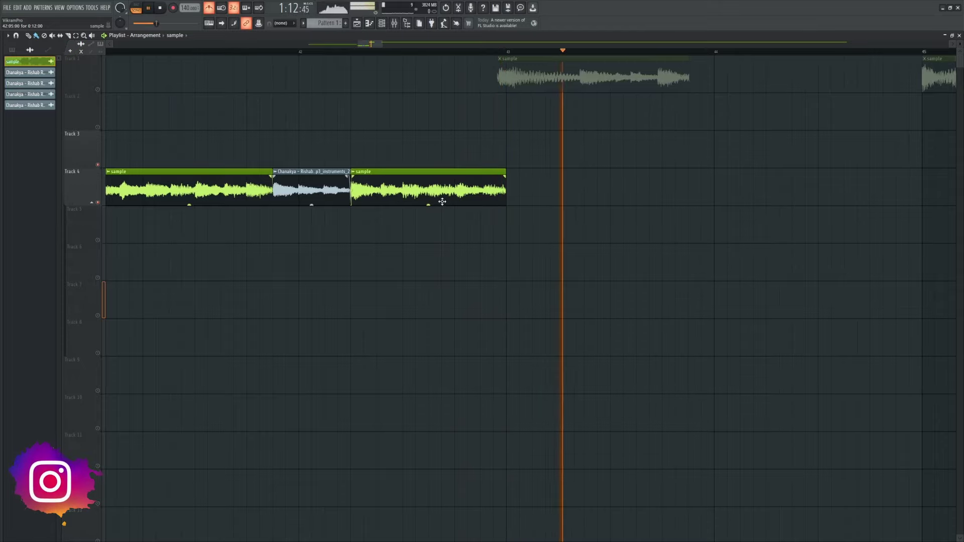
{"action": "key", "text": "space"}
Step: Replay the Track 4 phrase from several points around bars 41 and 42 to check the join between the stem and the last slice
{"action": "scroll", "coordinate": [463, 201], "scroll_direction": "up", "scroll_amount": 3, "text": "ctrl"}
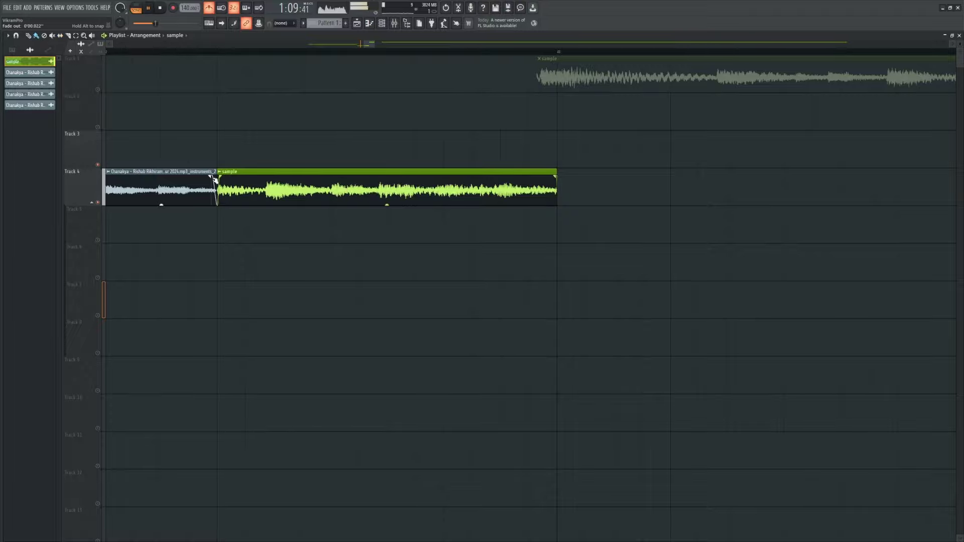
{"action": "scroll", "coordinate": [221, 179], "scroll_direction": "up", "scroll_amount": 3, "text": "ctrl"}
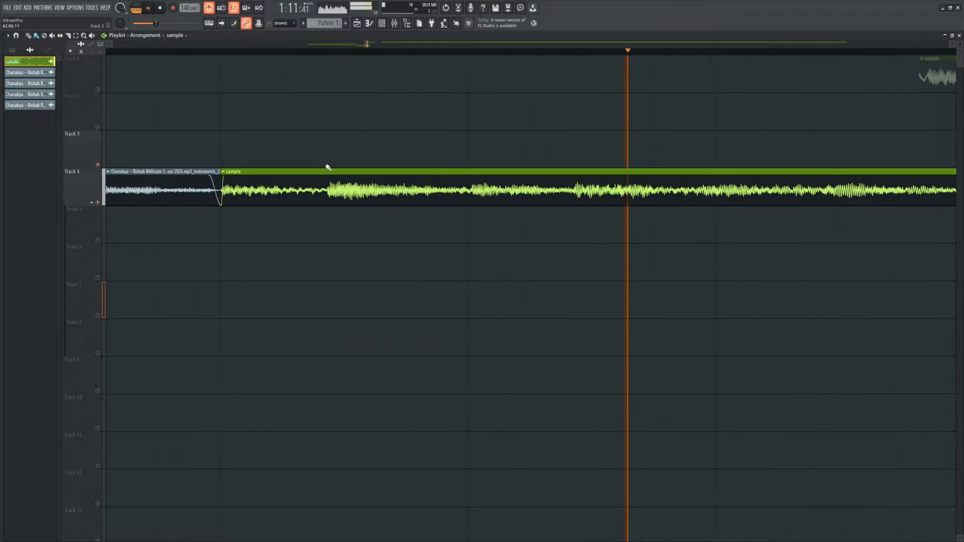
{"action": "scroll", "coordinate": [303, 149], "scroll_direction": "down", "scroll_amount": 3, "text": "ctrl"}
{"action": "left_click", "coordinate": [158, 52]}
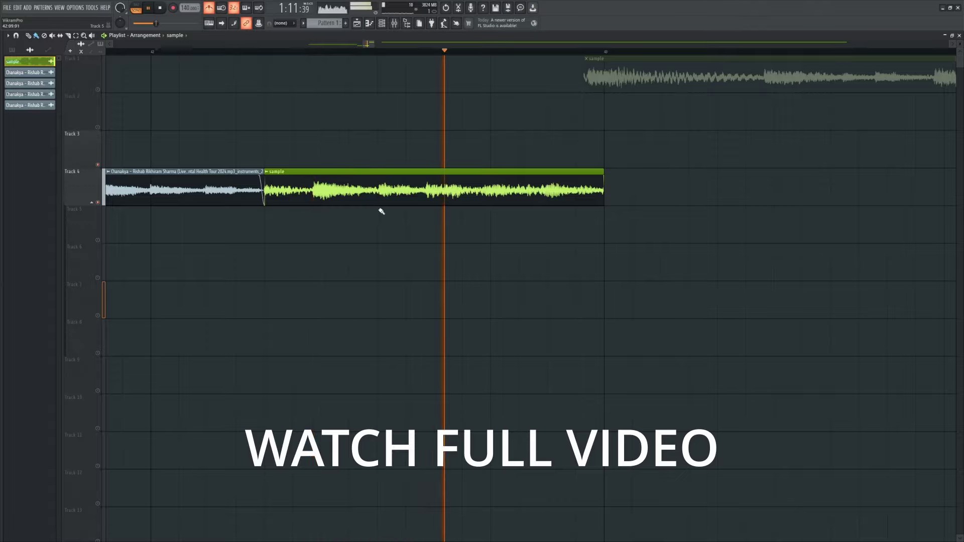
{"action": "key", "text": "space"}
{"action": "scroll", "coordinate": [412, 185], "scroll_direction": "up", "scroll_amount": 2, "text": "ctrl"}
{"action": "left_click_drag", "start_coordinate": [407, 190], "coordinate": [406, 189]}
{"action": "scroll", "coordinate": [498, 238], "scroll_direction": "down", "scroll_amount": 4}
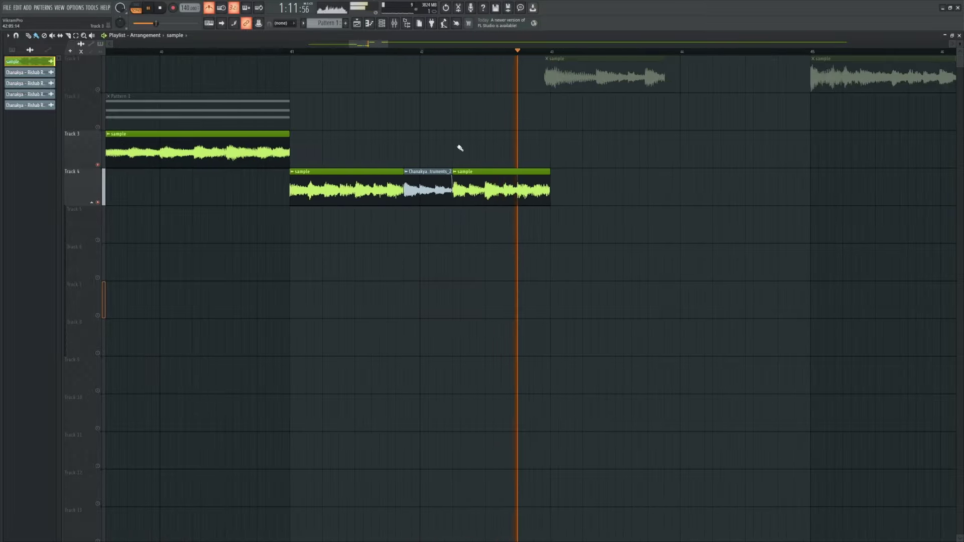
{"action": "left_click", "coordinate": [380, 53]}
{"action": "scroll", "coordinate": [502, 200], "scroll_direction": "up", "scroll_amount": 4}
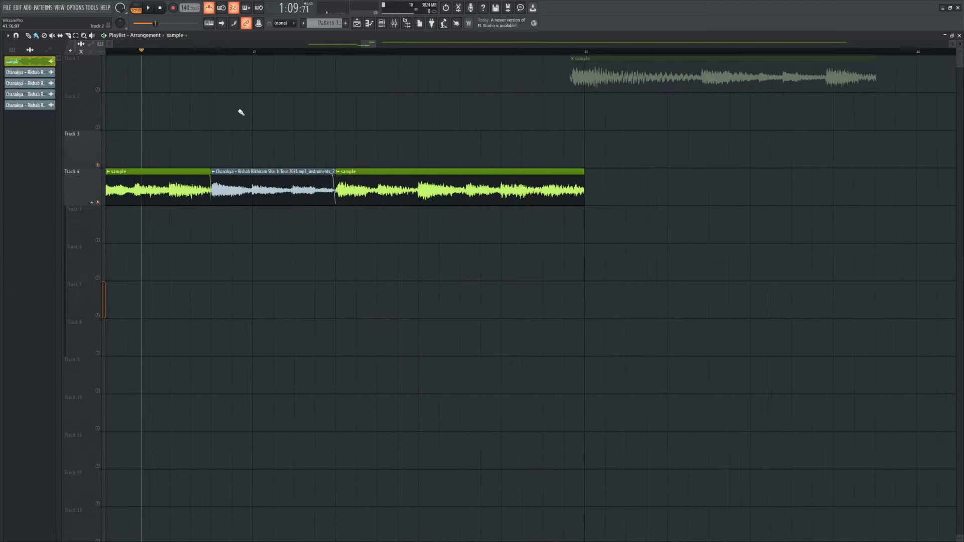
{"action": "scroll", "coordinate": [219, 93], "scroll_direction": "down", "scroll_amount": 2}
{"action": "left_click", "coordinate": [139, 54]}
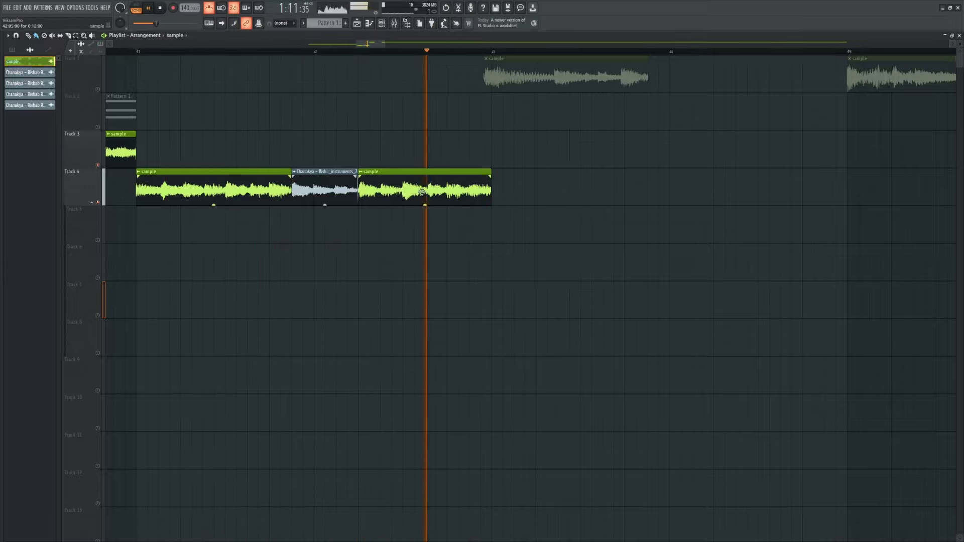
Step: Set snapping to Line and duplicate the two-bar Track 4 phrase from bar 41 so the copy starts at bar 43
{"action": "left_click_drag", "start_coordinate": [525, 172], "coordinate": [203, 188]}
{"action": "left_click", "coordinate": [269, 94], "text": "ctrl"}
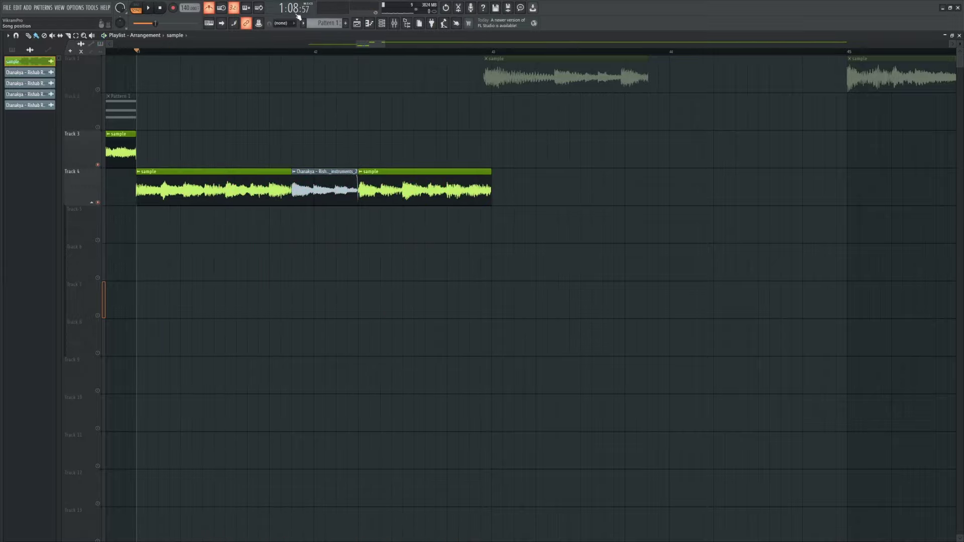
{"action": "left_click", "coordinate": [279, 31]}
{"action": "scroll", "coordinate": [361, 150], "scroll_direction": "down", "scroll_amount": 2}
{"action": "left_click_drag", "start_coordinate": [463, 242], "coordinate": [476, 192]}
{"action": "left_click", "coordinate": [429, 145], "text": "ctrl"}
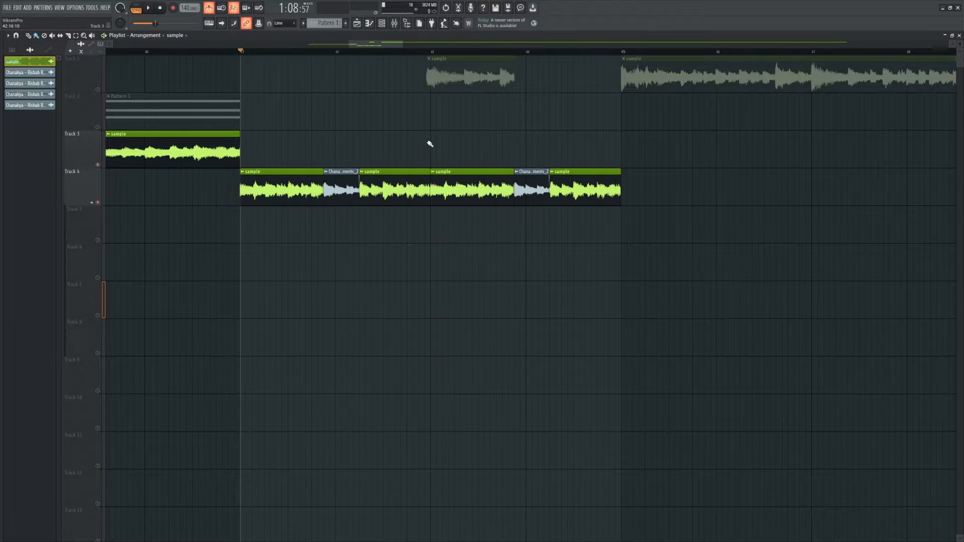
Step: Play the original and duplicated Track 4 phrases from bar 41 to bar 45, listening to the transitions
{"action": "key", "text": "space"}
{"action": "scroll", "coordinate": [417, 217], "scroll_direction": "up", "scroll_amount": 5}
{"action": "scroll", "coordinate": [393, 216], "scroll_direction": "down", "scroll_amount": 3}
{"action": "scroll", "coordinate": [395, 215], "scroll_direction": "down", "scroll_amount": 3}
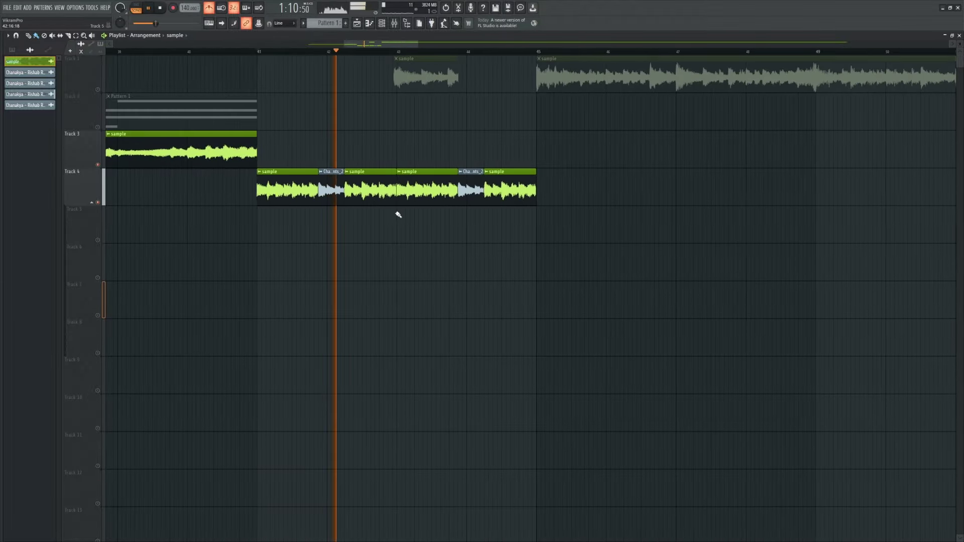
{"action": "scroll", "coordinate": [381, 212], "scroll_direction": "up", "scroll_amount": 2}
{"action": "scroll", "coordinate": [381, 213], "scroll_direction": "down", "scroll_amount": 3}
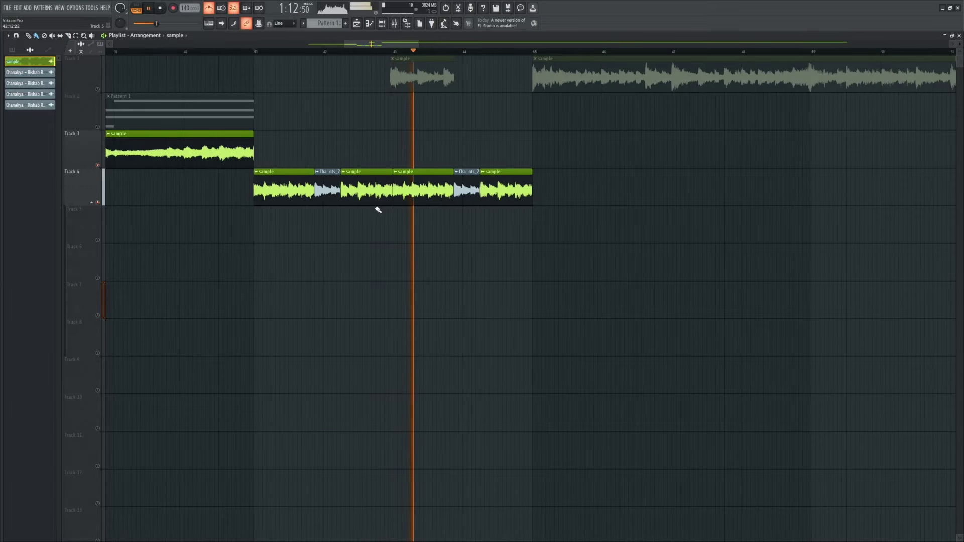
{"action": "scroll", "coordinate": [420, 230], "scroll_direction": "up", "scroll_amount": 1}
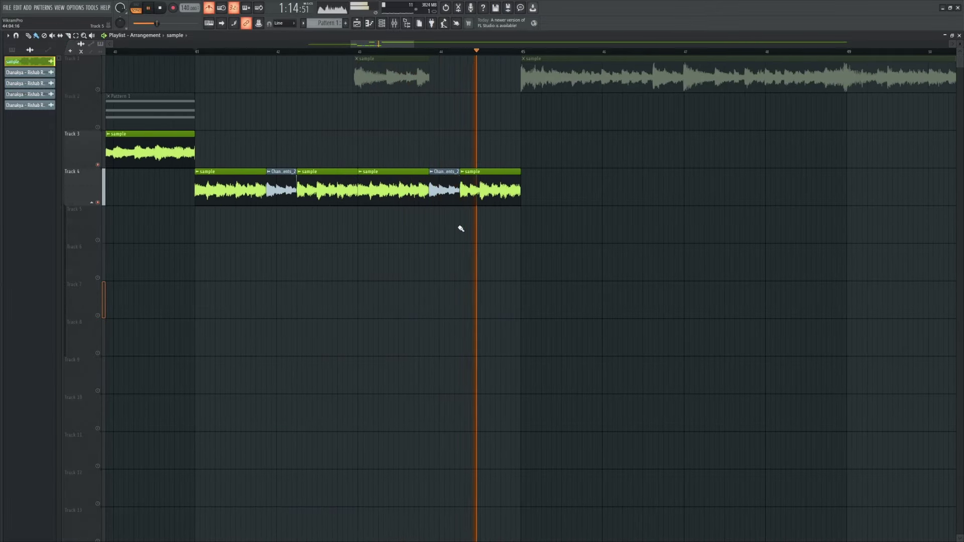
{"action": "scroll", "coordinate": [525, 219], "scroll_direction": "up", "scroll_amount": 2}
{"action": "scroll", "coordinate": [381, 180], "scroll_direction": "down", "scroll_amount": 2}
{"action": "key", "text": "space"}
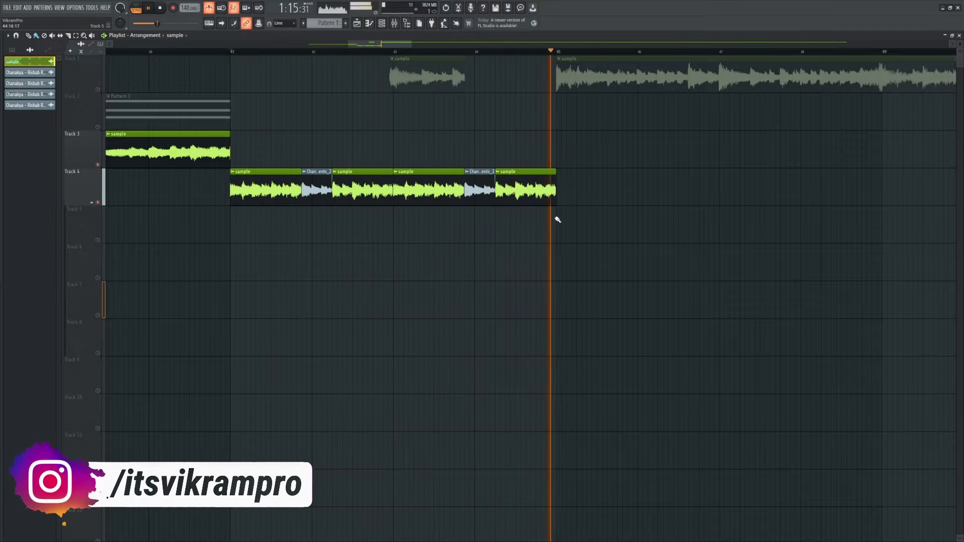
{"action": "key", "text": "space"}
Step: Copy the bar 42 instruments stem onto Track 3 so it ends at bar 43, and cut it down to its last 4 steps
{"action": "scroll", "coordinate": [398, 209], "scroll_direction": "down", "scroll_amount": 1}
{"action": "scroll", "coordinate": [454, 151], "scroll_direction": "up", "scroll_amount": 3}
{"action": "scroll", "coordinate": [297, 102], "scroll_direction": "down", "scroll_amount": 3}
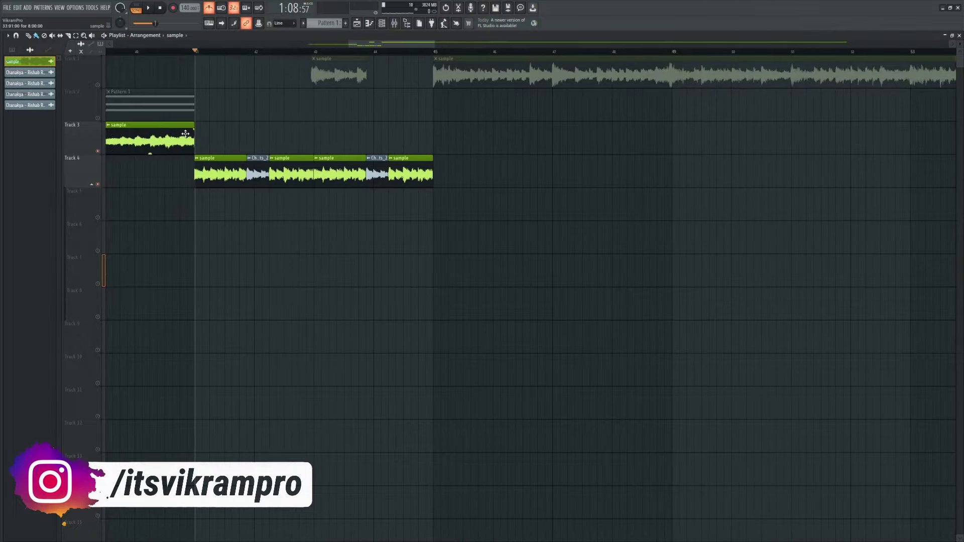
{"action": "scroll", "coordinate": [257, 185], "scroll_direction": "up", "scroll_amount": 5}
{"action": "mouse_move", "coordinate": [257, 161]}
{"action": "left_mouse_down"}
{"action": "mouse_move", "coordinate": [400, 128]}
{"action": "mouse_move", "coordinate": [390, 127]}
{"action": "mouse_move", "coordinate": [377, 156]}
{"action": "left_mouse_up"}
{"action": "scroll", "coordinate": [391, 126], "scroll_direction": "up", "scroll_amount": 3}
{"action": "key", "text": "b"}
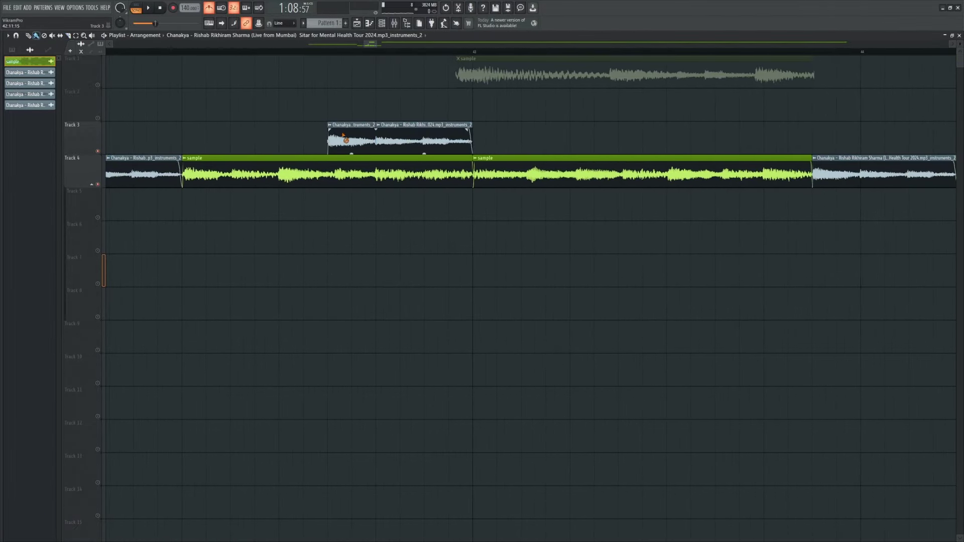
{"action": "right_click", "coordinate": [350, 143]}
Step: Try replacing the last 4 steps of the Track 4 sample before bar 43 with the trimmed stem, and play the result
{"action": "right_click", "coordinate": [392, 180]}
{"action": "scroll", "coordinate": [411, 144], "scroll_direction": "up", "scroll_amount": 3}
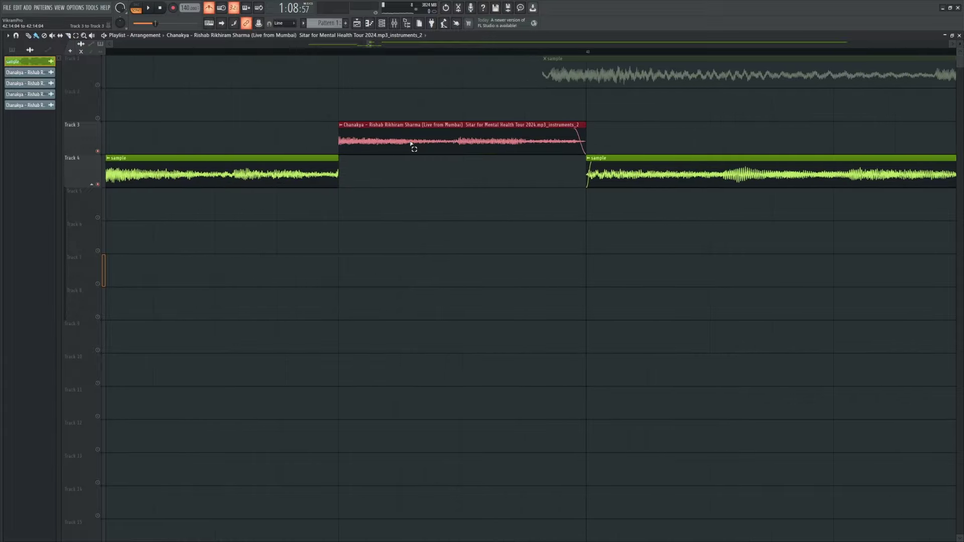
{"action": "left_click_drag", "start_coordinate": [409, 141], "coordinate": [409, 173]}
{"action": "key", "text": "space"}
{"action": "scroll", "coordinate": [410, 142], "scroll_direction": "down", "scroll_amount": 6}
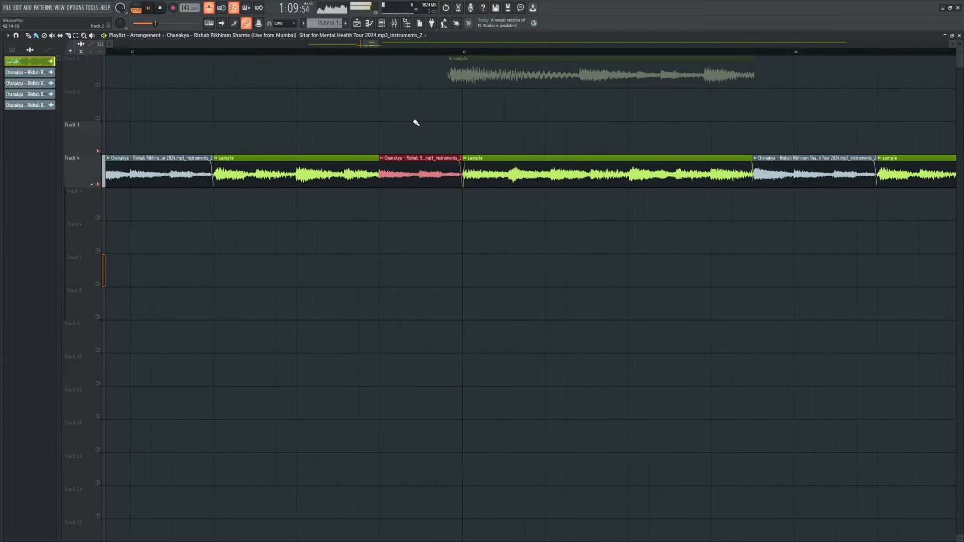
{"action": "scroll", "coordinate": [412, 144], "scroll_direction": "up", "scroll_amount": 4}
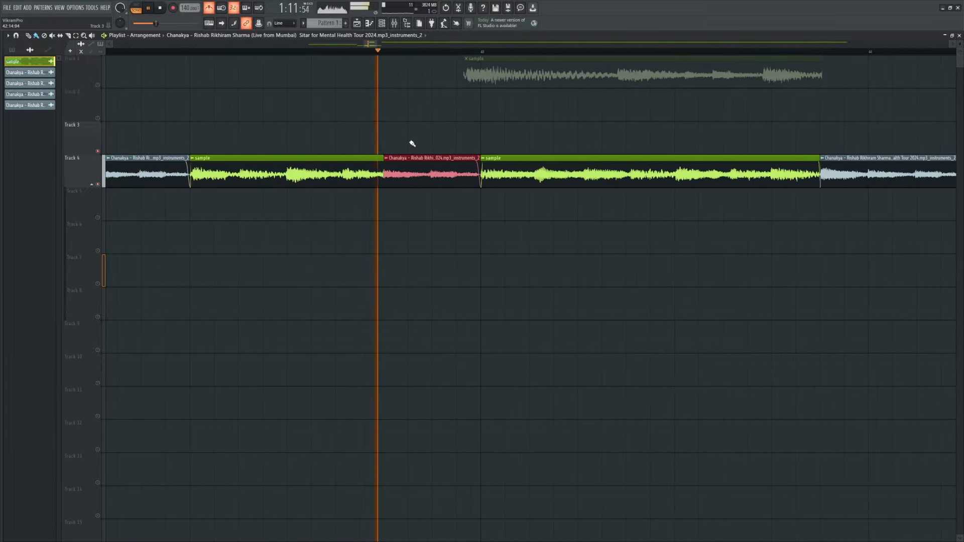
{"action": "scroll", "coordinate": [405, 191], "scroll_direction": "down", "scroll_amount": 3}
{"action": "scroll", "coordinate": [389, 183], "scroll_direction": "up", "scroll_amount": 6}
{"action": "key", "text": "space"}
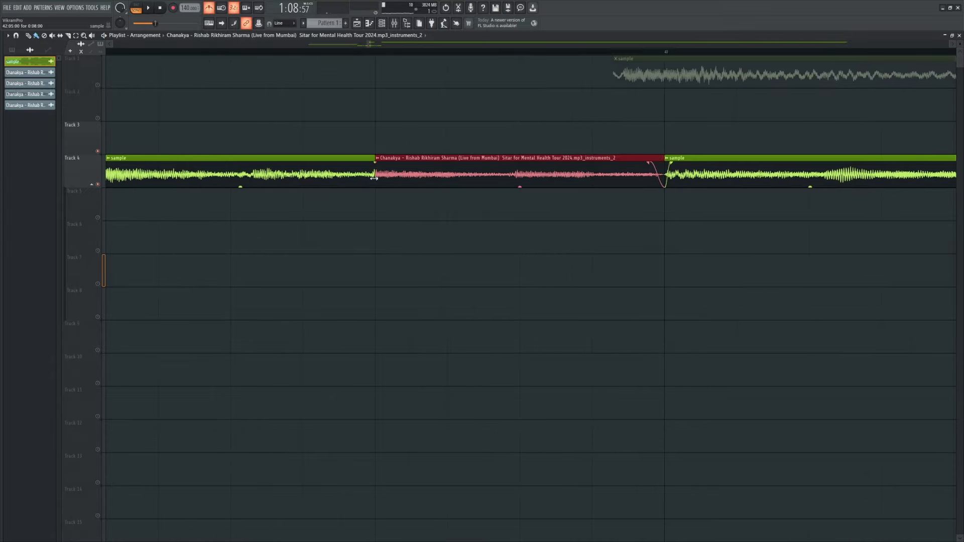
Step: Undo the stem's move to Track 4 and the cut and deletion of the sample before bar 43
{"action": "scroll", "coordinate": [374, 166], "scroll_direction": "down", "scroll_amount": 6}
{"action": "key", "text": "ctrl+z"}
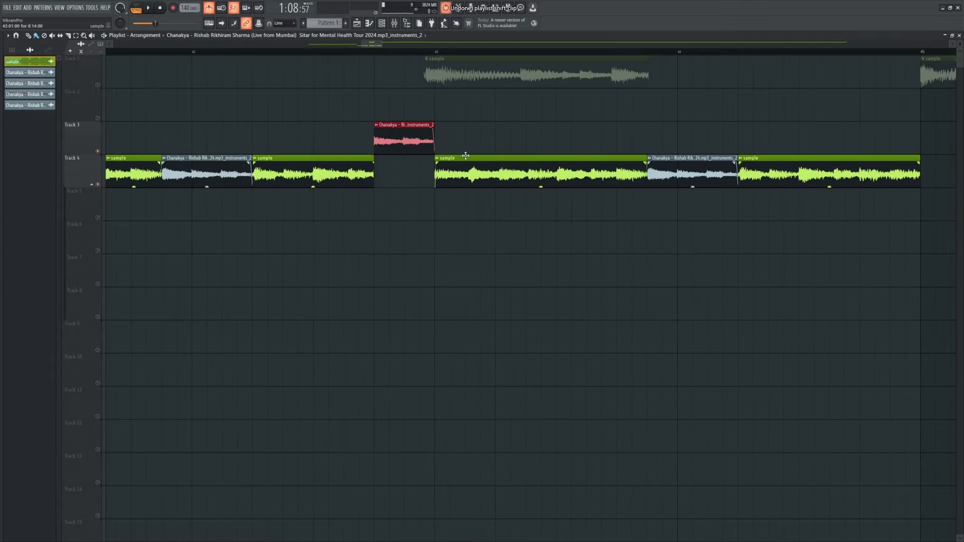
{"action": "scroll", "coordinate": [365, 174], "scroll_direction": "down", "scroll_amount": 3}
{"action": "scroll", "coordinate": [366, 174], "scroll_direction": "down", "scroll_amount": 2}
{"action": "key", "text": "ctrl+z"}
{"action": "key", "text": "ctrl+z"}
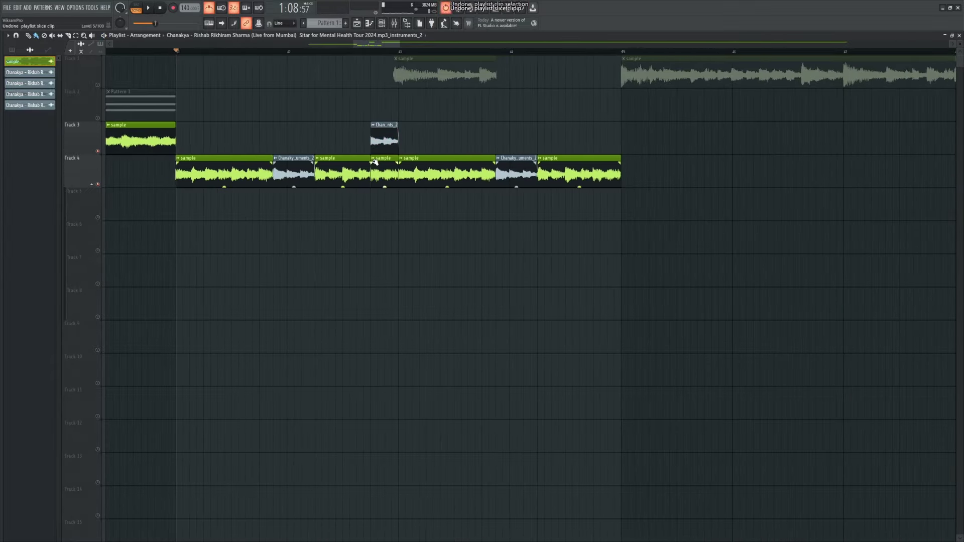
Step: Cut the last 4 steps off the final Track 4 slice before bar 45 and move the 4-step stem on Track 3 above the gap
{"action": "scroll", "coordinate": [510, 172], "scroll_direction": "down", "scroll_amount": 3}
{"action": "scroll", "coordinate": [511, 168], "scroll_direction": "up", "scroll_amount": 4}
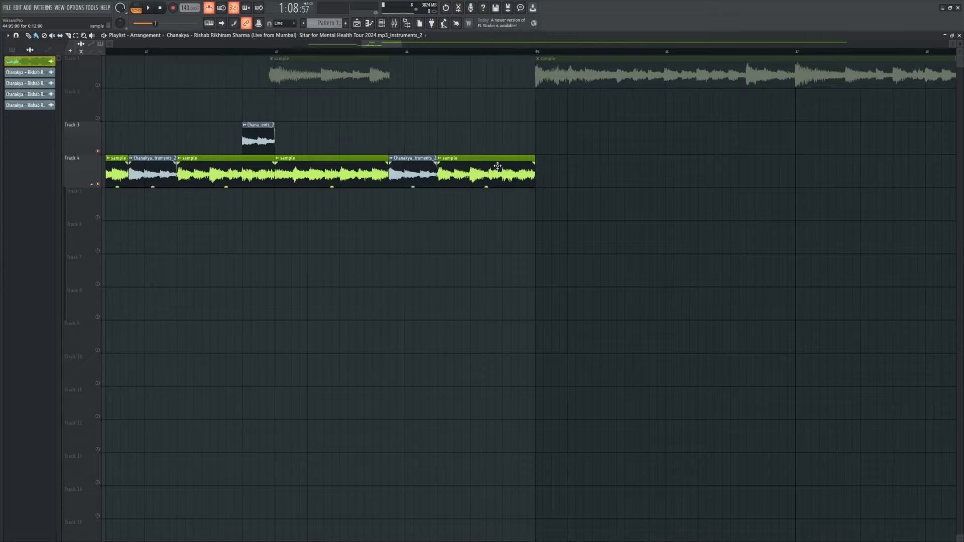
{"action": "scroll", "coordinate": [512, 164], "scroll_direction": "up", "scroll_amount": 3}
{"action": "right_click", "coordinate": [523, 183]}
{"action": "scroll", "coordinate": [535, 186], "scroll_direction": "down", "scroll_amount": 2}
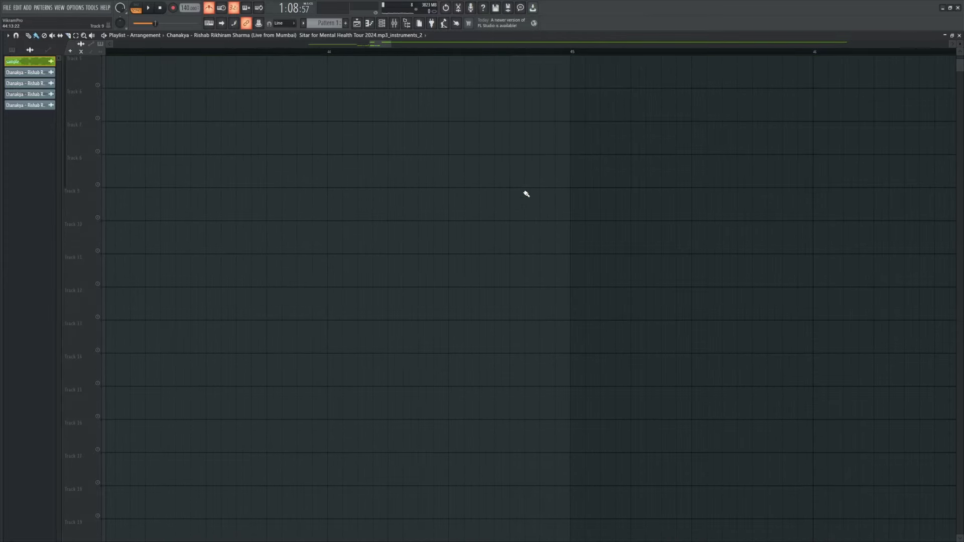
{"action": "scroll", "coordinate": [525, 194], "scroll_direction": "up", "scroll_amount": 2}
{"action": "scroll", "coordinate": [525, 194], "scroll_direction": "down", "scroll_amount": 3}
{"action": "left_click_drag", "start_coordinate": [272, 136], "coordinate": [532, 136]}
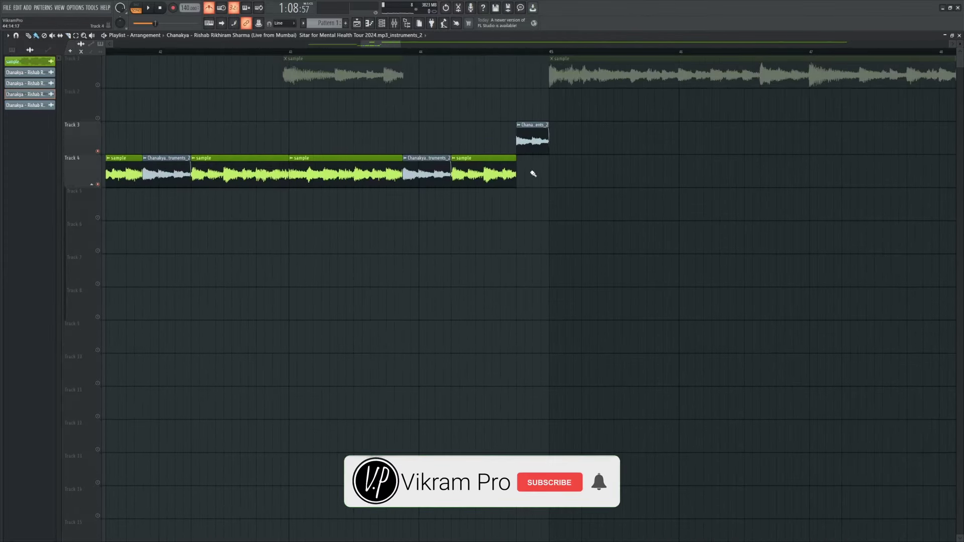
Step: Move the 4-step stem down to Track 4 to fill the gap before bar 45, and start playback
{"action": "scroll", "coordinate": [532, 173], "scroll_direction": "up", "scroll_amount": 6}
{"action": "scroll", "coordinate": [485, 187], "scroll_direction": "up", "scroll_amount": 1}
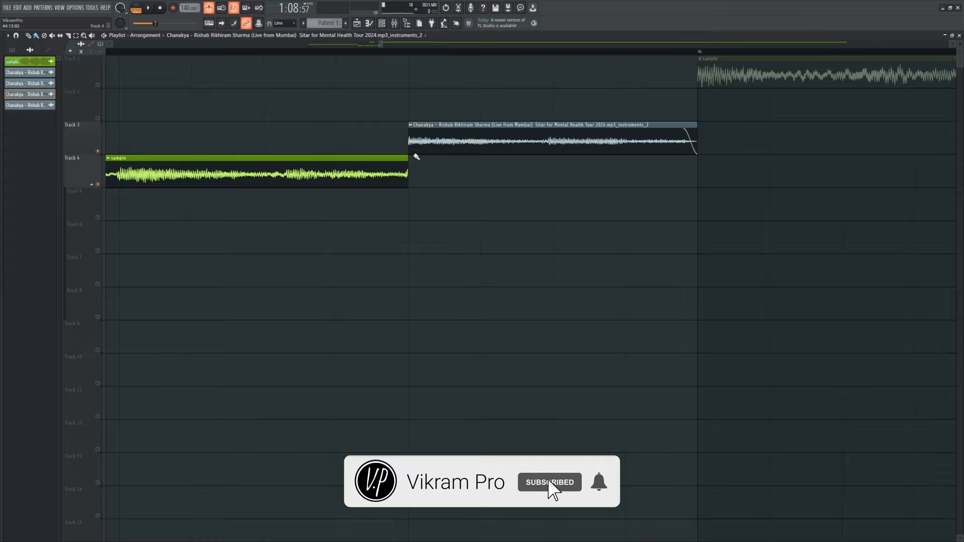
{"action": "left_click", "coordinate": [448, 143], "text": "ctrl"}
{"action": "key", "text": "shift+Down"}
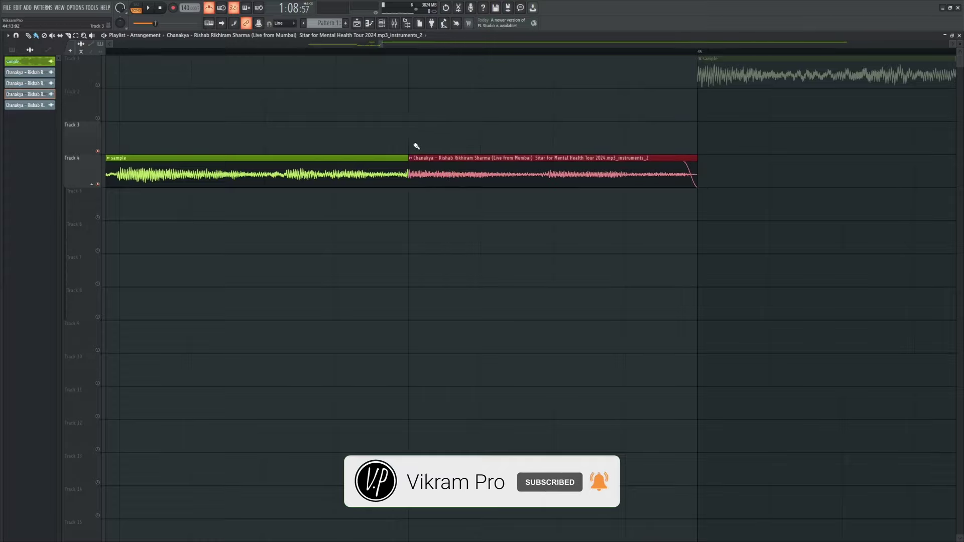
{"action": "key", "text": "space"}
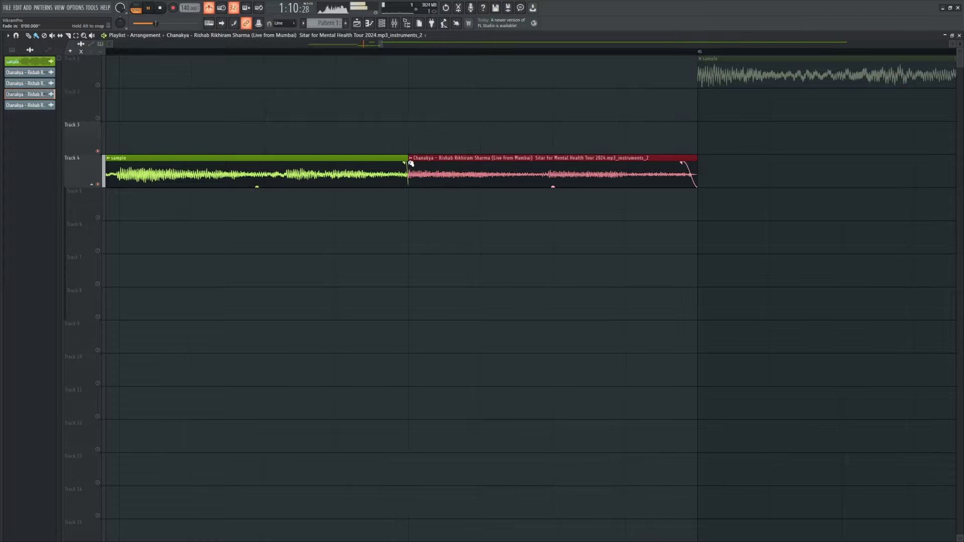
Step: Play the Track 4 sequence through the stem replacement before bar 45
{"action": "scroll", "coordinate": [409, 135], "scroll_direction": "down", "scroll_amount": 2}
{"action": "left_click", "coordinate": [472, 126]}
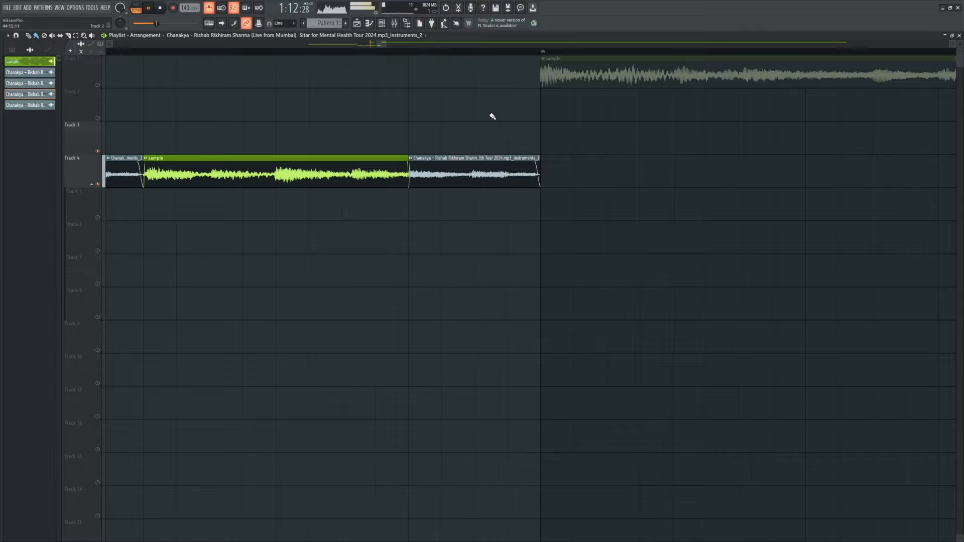
{"action": "scroll", "coordinate": [491, 118], "scroll_direction": "down", "scroll_amount": 2}
{"action": "scroll", "coordinate": [491, 117], "scroll_direction": "down", "scroll_amount": 2}
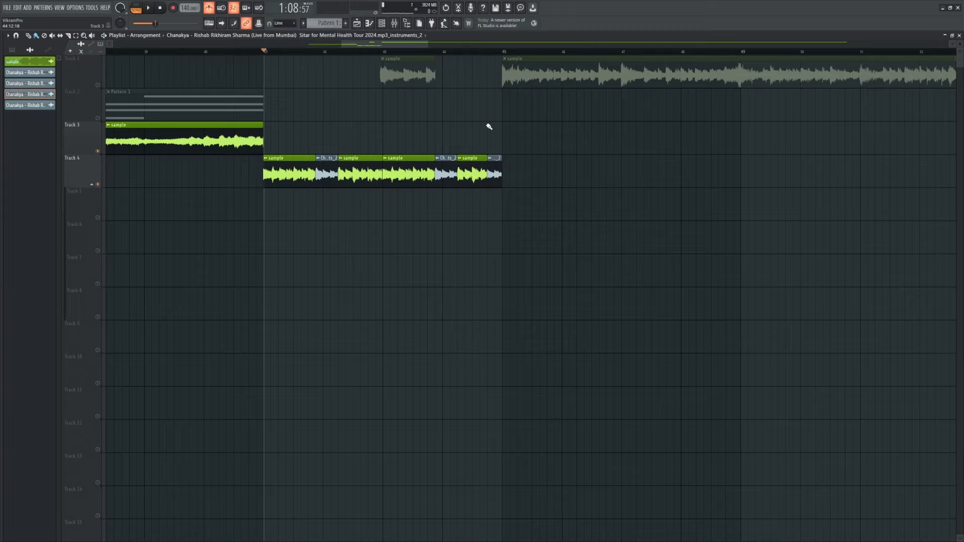
Step: Open the project's Save as dialog and dismiss it
{"action": "key", "text": "ctrl+s"}
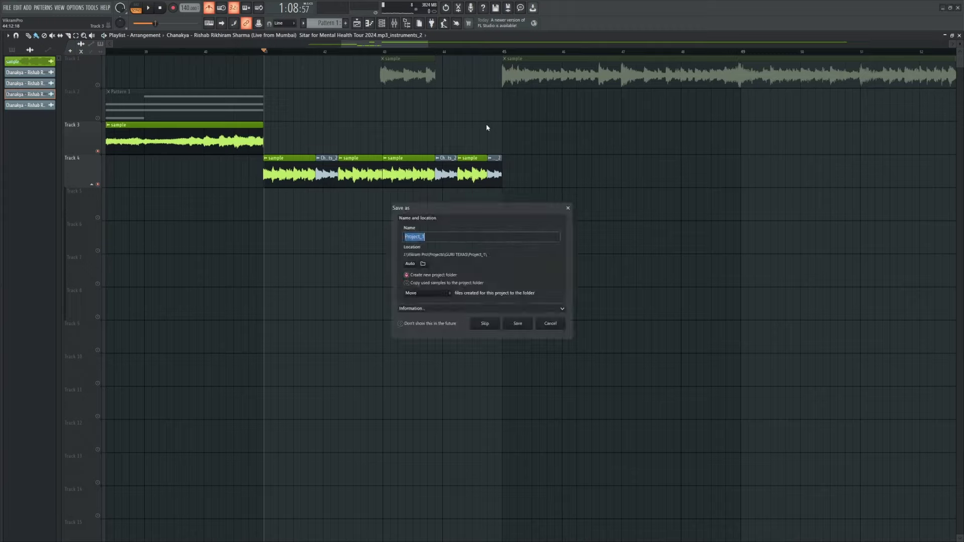
{"action": "left_click", "coordinate": [552, 324]}
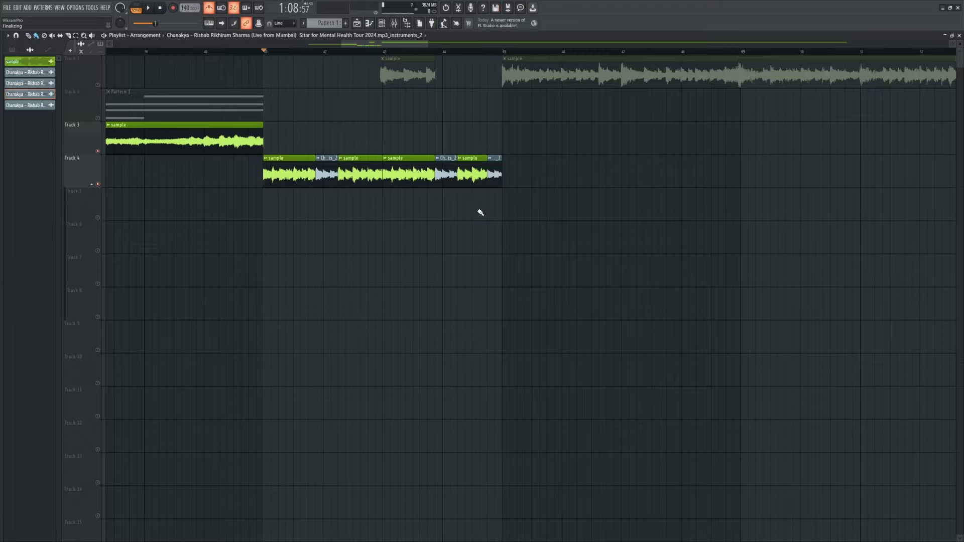
{"action": "scroll", "coordinate": [368, 190], "scroll_direction": "down", "scroll_amount": 2}
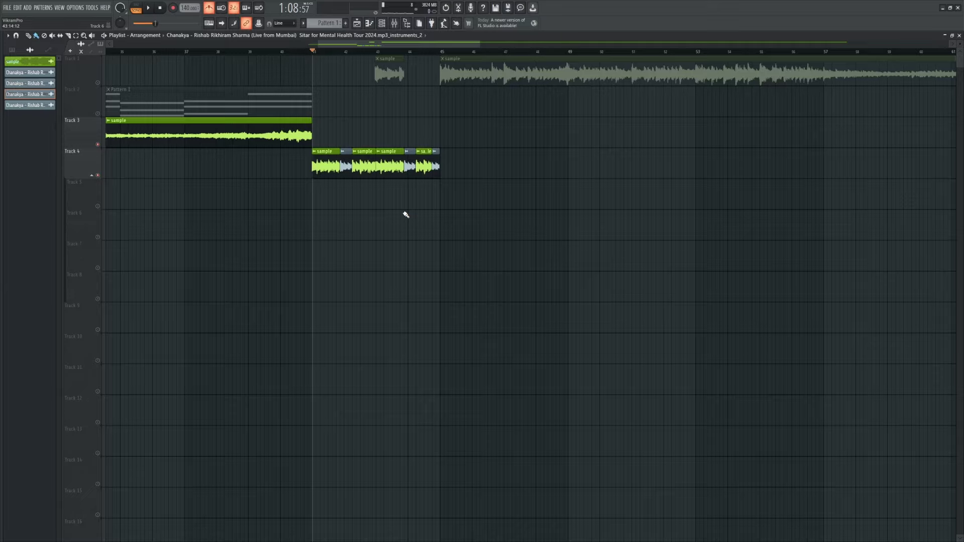
{"action": "scroll", "coordinate": [406, 215], "scroll_direction": "up", "scroll_amount": 4}
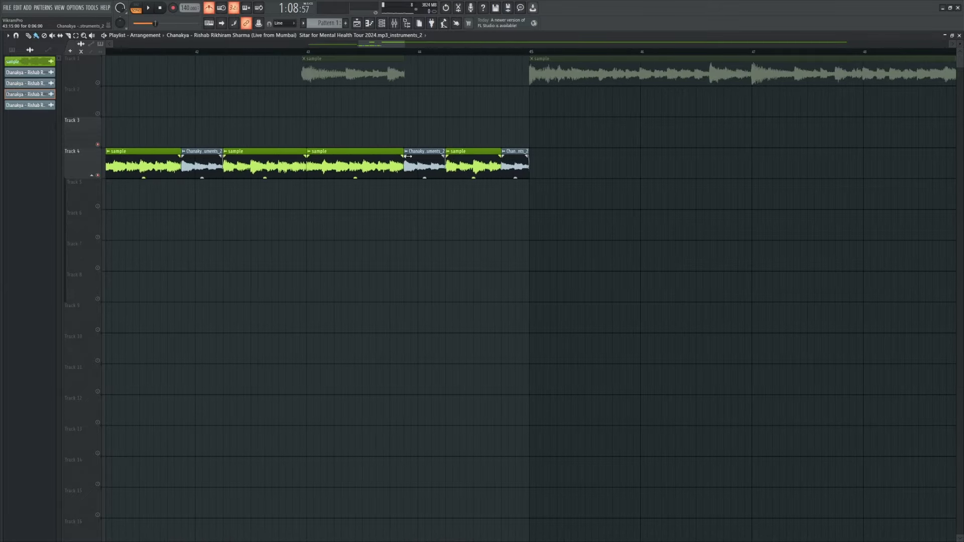
{"action": "scroll", "coordinate": [459, 158], "scroll_direction": "down", "scroll_amount": 1}
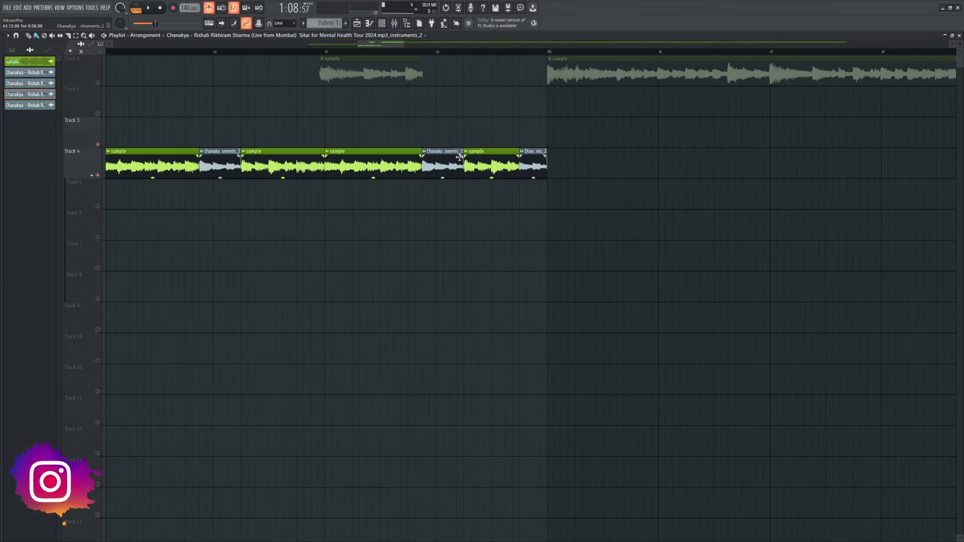
{"action": "scroll", "coordinate": [581, 211], "scroll_direction": "down", "scroll_amount": 1}
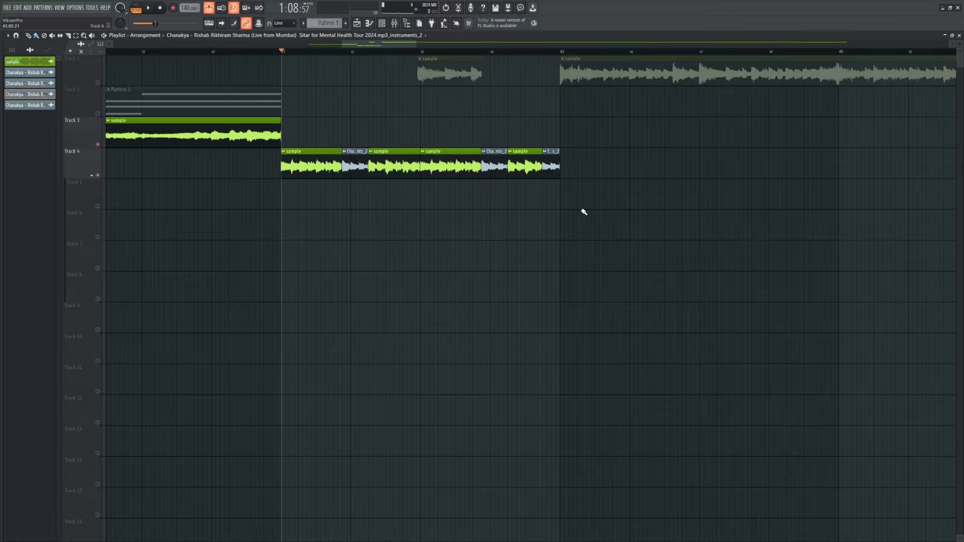
{"action": "scroll", "coordinate": [337, 145], "scroll_direction": "down", "scroll_amount": 5}
{"action": "scroll", "coordinate": [391, 173], "scroll_direction": "up", "scroll_amount": 3}
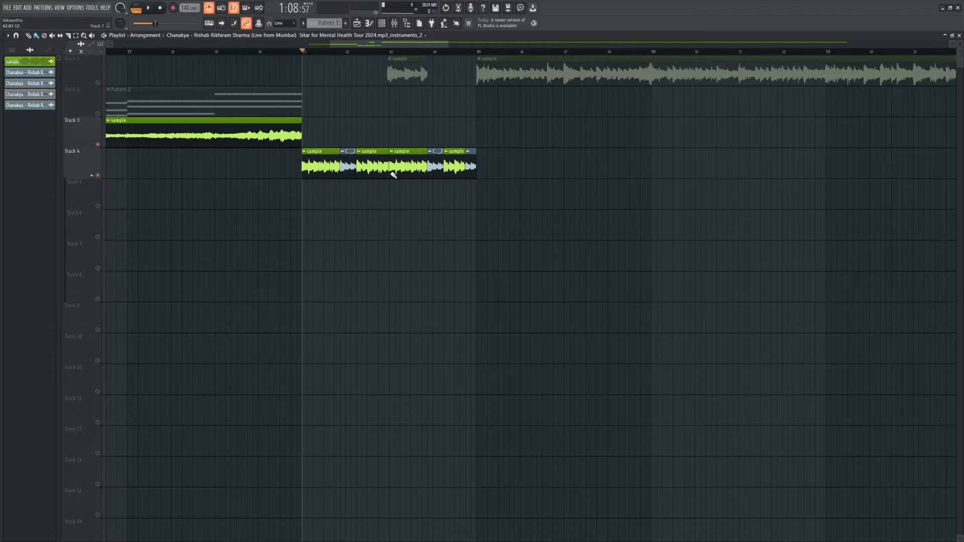
{"action": "scroll", "coordinate": [394, 175], "scroll_direction": "down", "scroll_amount": 1}
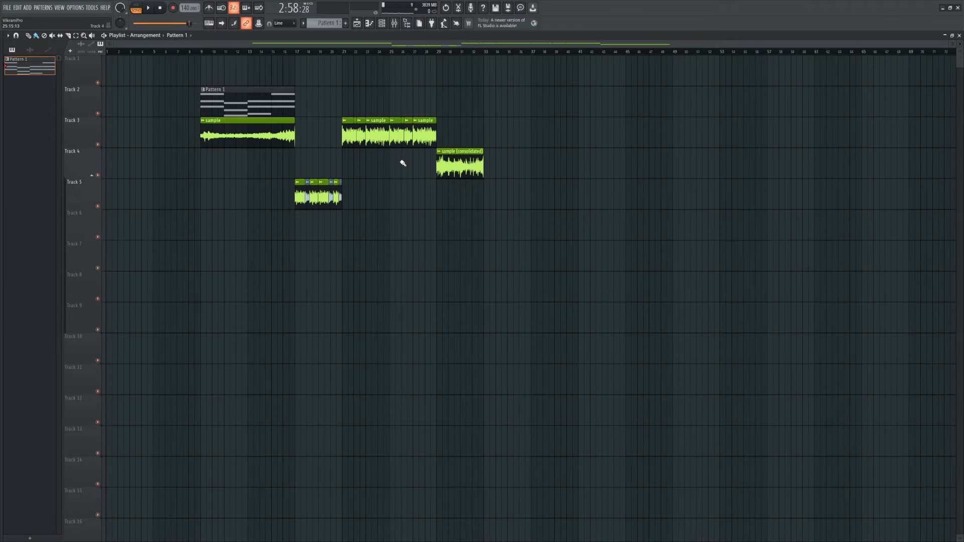
Step: Play Pattern 1 and the Track 3 sample from bar 9, jump ahead to bar 13, and stop
{"action": "scroll", "coordinate": [367, 146], "scroll_direction": "up", "scroll_amount": 4}
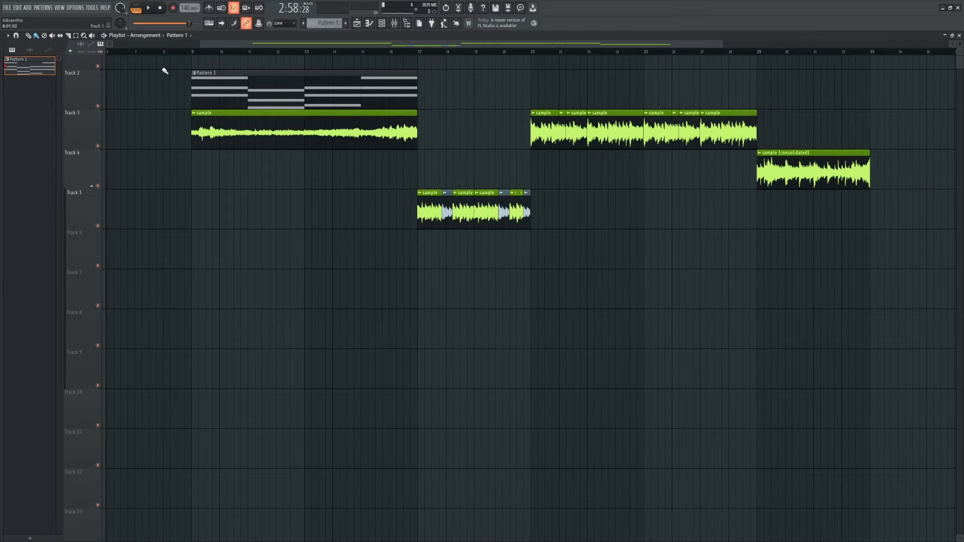
{"action": "left_click", "coordinate": [194, 57]}
{"action": "key", "text": "space"}
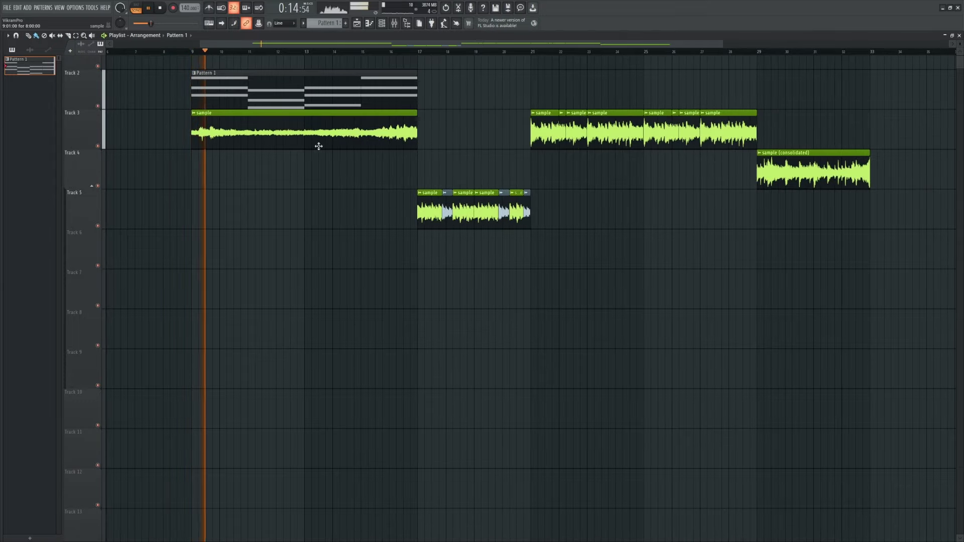
{"action": "left_click", "coordinate": [307, 55]}
{"action": "scroll", "coordinate": [182, 104], "scroll_direction": "down", "scroll_amount": 2}
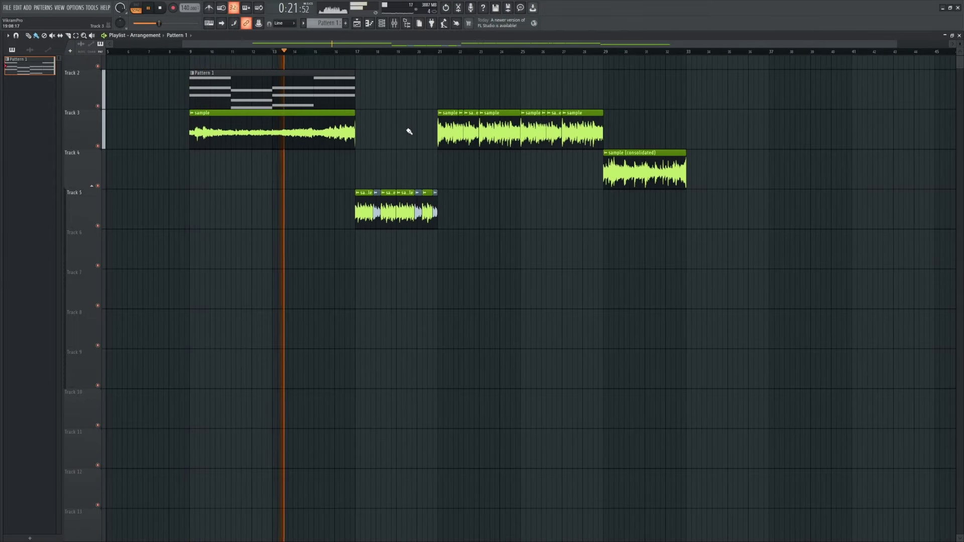
{"action": "key", "text": "space"}
Step: Play the sample and stem slices on Track 5 from bar 17 and turn on the metronome
{"action": "scroll", "coordinate": [460, 159], "scroll_direction": "up", "scroll_amount": 3}
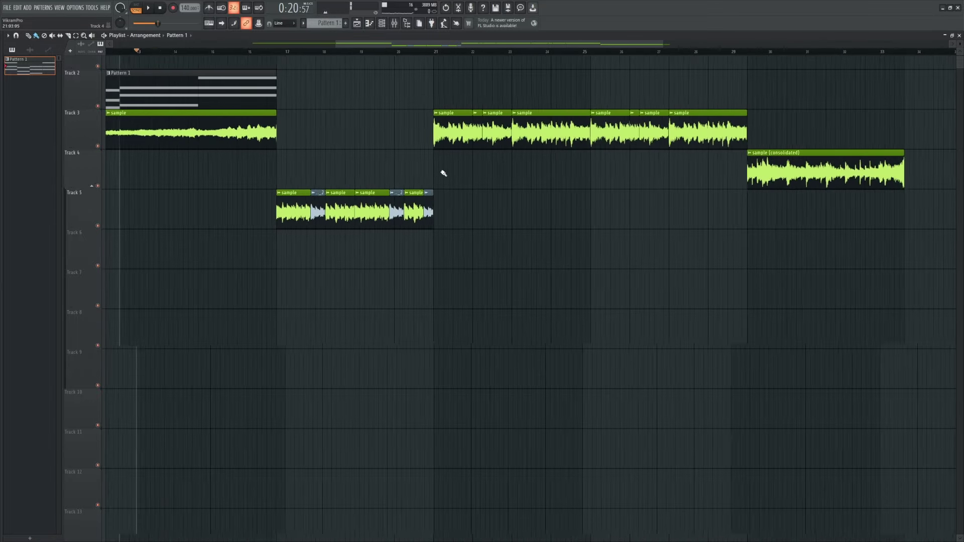
{"action": "left_click", "coordinate": [255, 54]}
{"action": "key", "text": "space"}
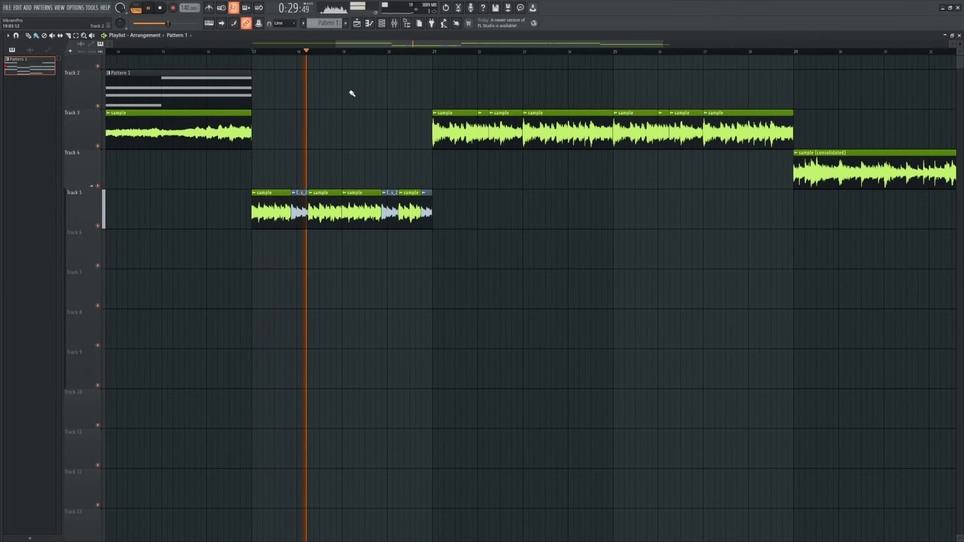
{"action": "left_click", "coordinate": [212, 10]}
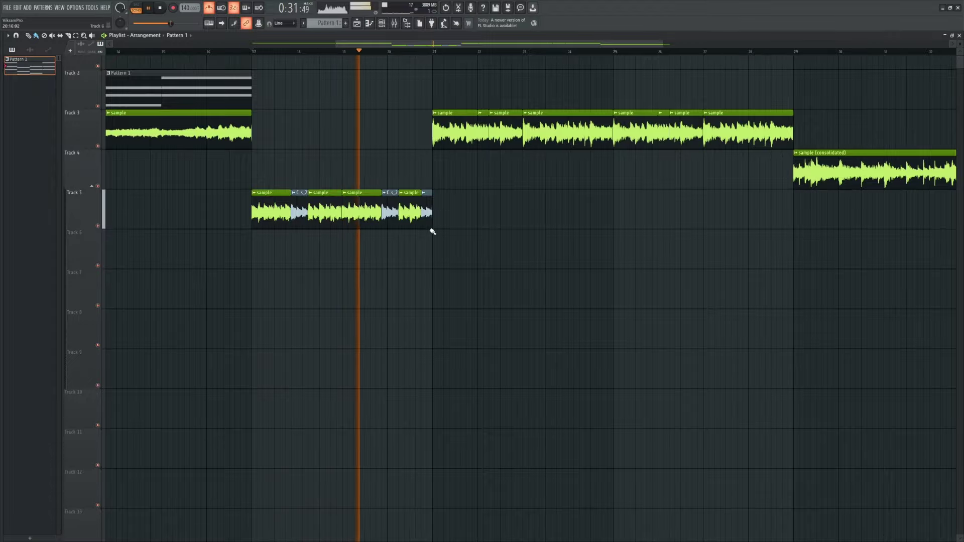
{"action": "scroll", "coordinate": [402, 273], "scroll_direction": "up", "scroll_amount": 6}
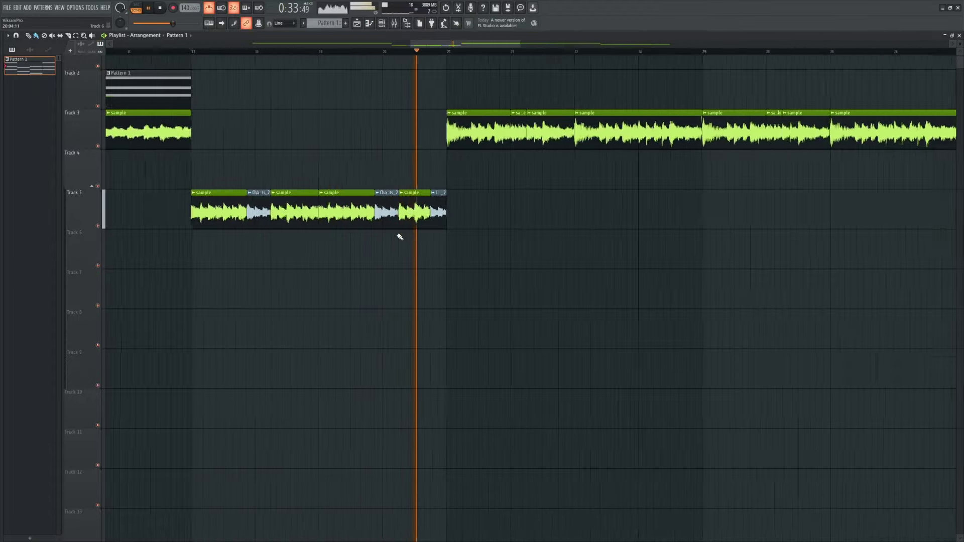
{"action": "key", "text": "space"}
Step: Play the sliced sample section on Track 3 from bar 21 with the metronome, and stop before bar 29
{"action": "scroll", "coordinate": [296, 138], "scroll_direction": "down", "scroll_amount": 5}
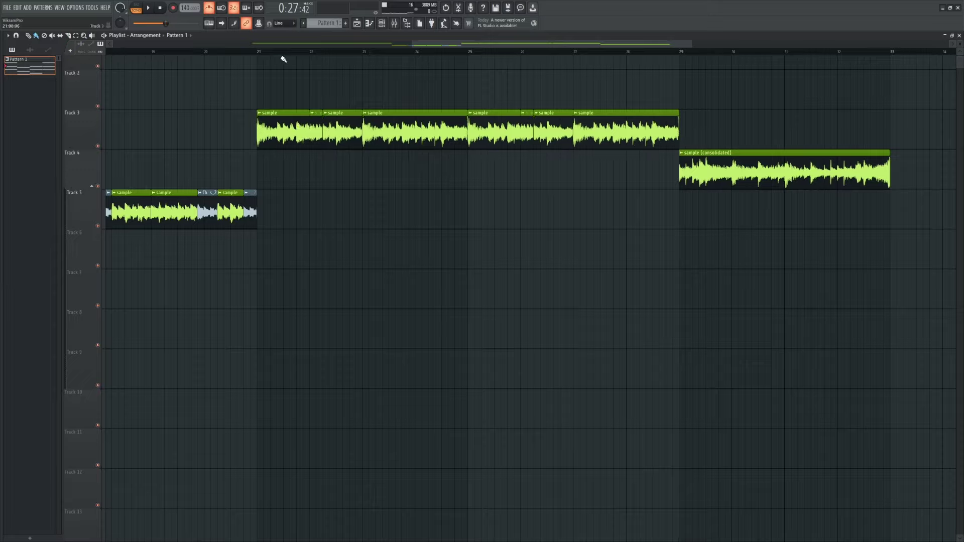
{"action": "left_click", "coordinate": [262, 53]}
{"action": "key", "text": "space"}
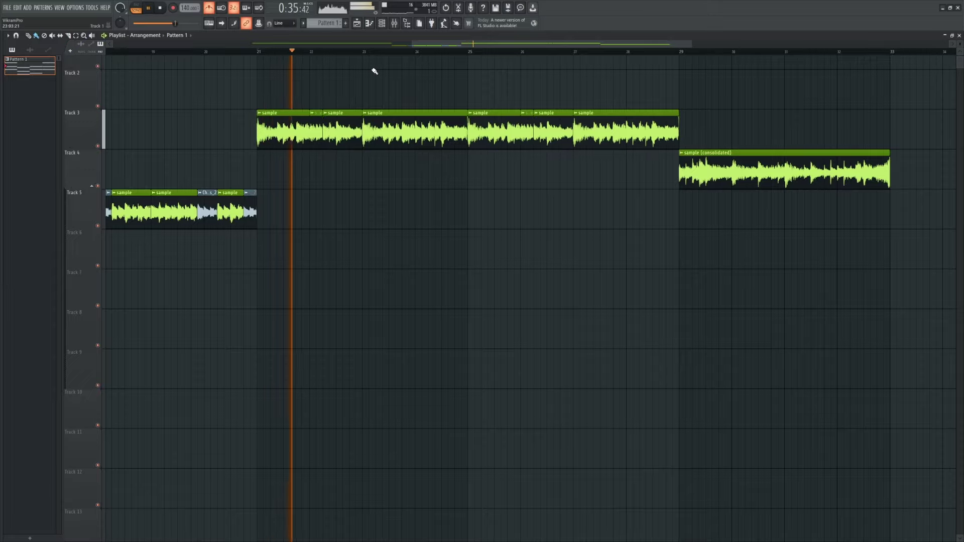
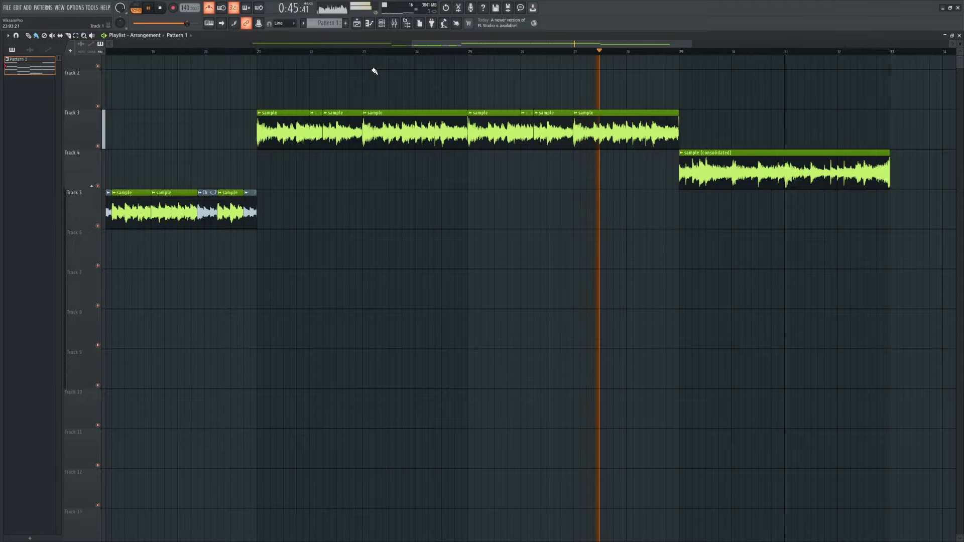
{"action": "scroll", "coordinate": [642, 186], "scroll_direction": "down", "scroll_amount": 3}
{"action": "scroll", "coordinate": [641, 185], "scroll_direction": "up", "scroll_amount": 5}
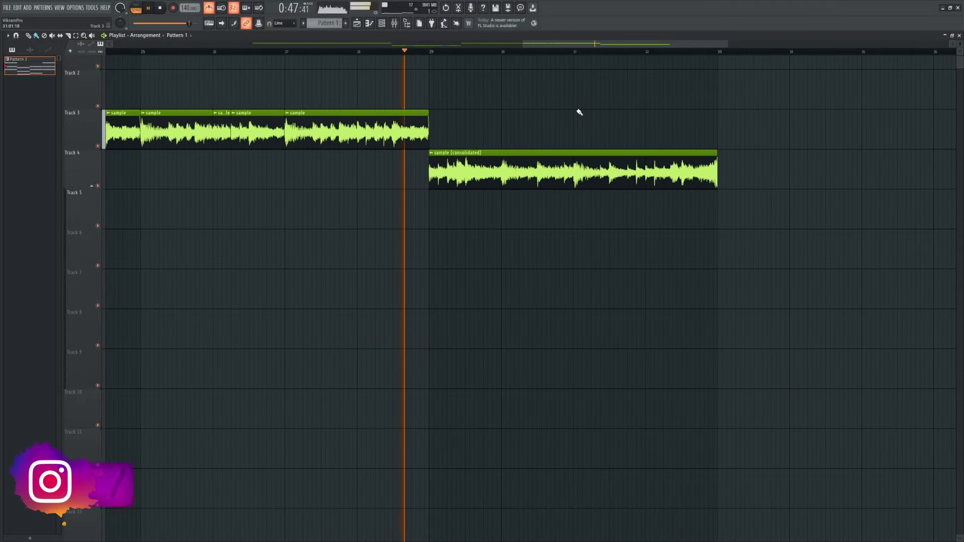
{"action": "key", "text": "space"}
Step: Play the consolidated sample on Track 4 from bar 29 and stop before its end
{"action": "scroll", "coordinate": [204, 106], "scroll_direction": "up", "scroll_amount": 5}
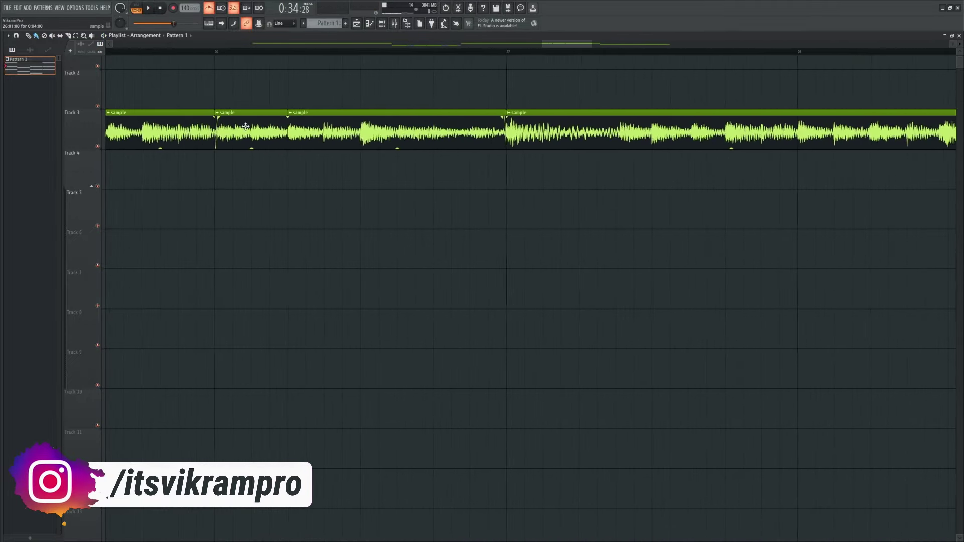
{"action": "scroll", "coordinate": [277, 113], "scroll_direction": "down", "scroll_amount": 3}
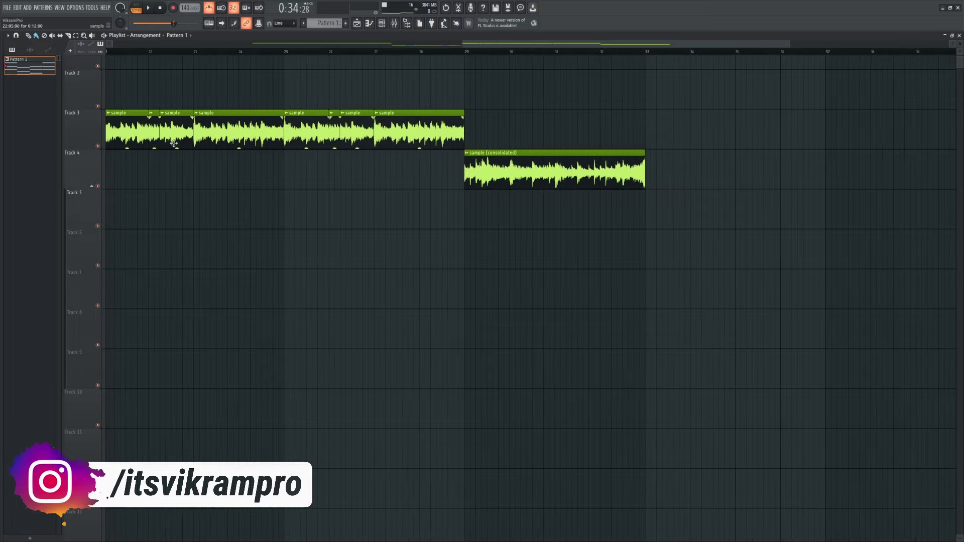
{"action": "scroll", "coordinate": [492, 144], "scroll_direction": "up", "scroll_amount": 4}
{"action": "scroll", "coordinate": [432, 139], "scroll_direction": "down", "scroll_amount": 3}
{"action": "scroll", "coordinate": [508, 148], "scroll_direction": "up", "scroll_amount": 3}
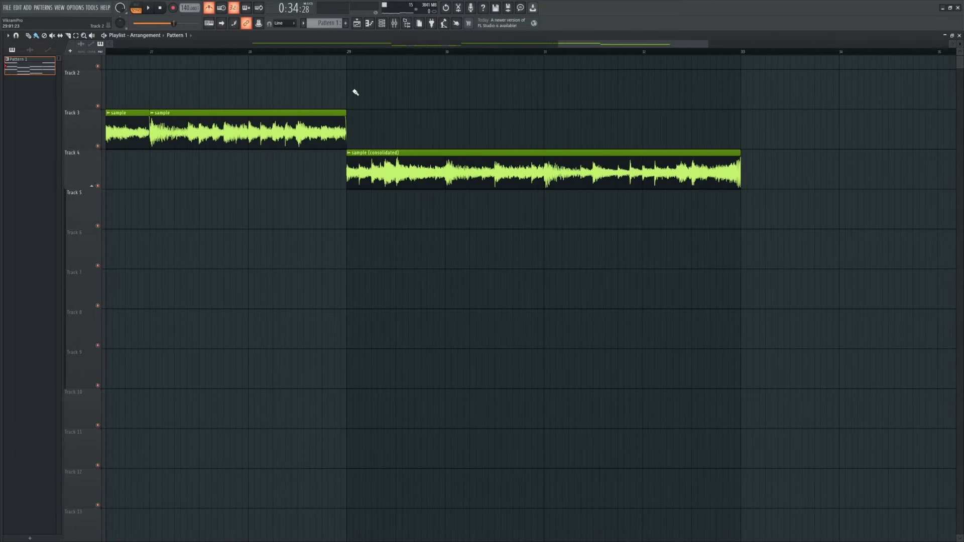
{"action": "left_click", "coordinate": [349, 52]}
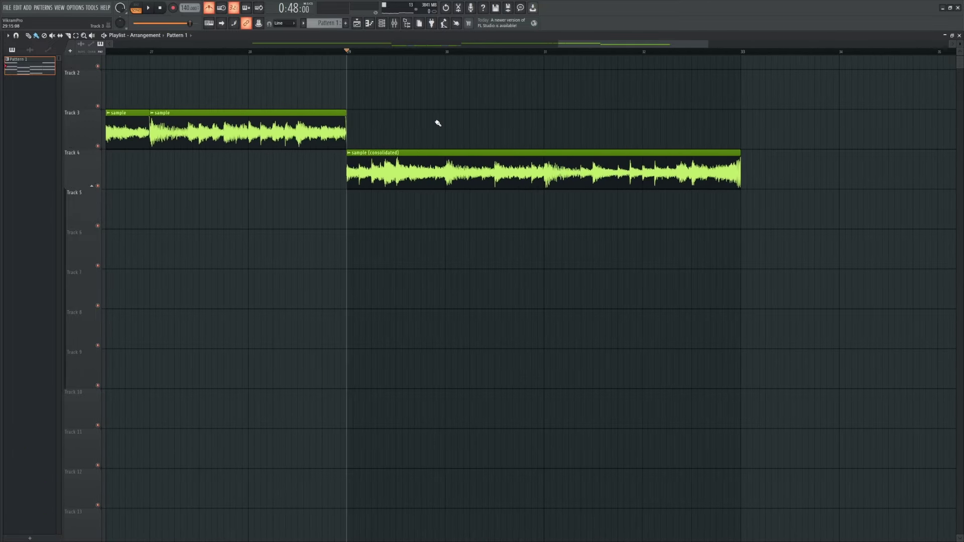
{"action": "key", "text": "space"}
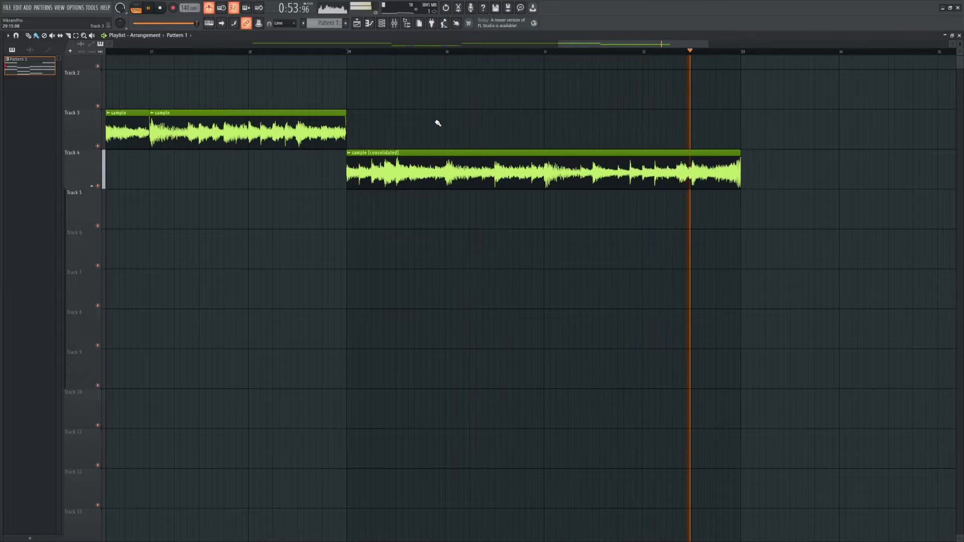
{"action": "key", "text": "space"}
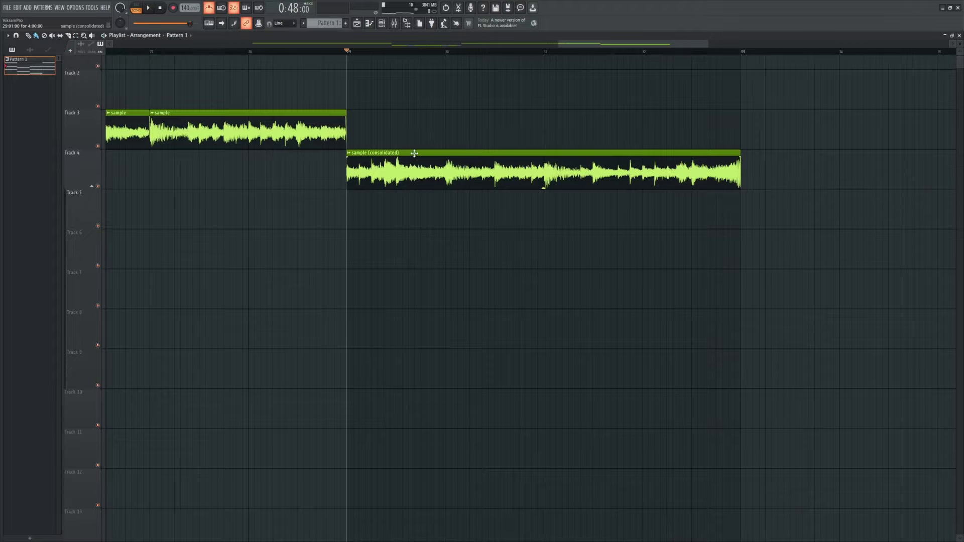
Step: Extract drums, bass, instruments and vocals stems from the consolidated sample on Track 4, muting the source track when done
{"action": "scroll", "coordinate": [516, 174], "scroll_direction": "down", "scroll_amount": 3}
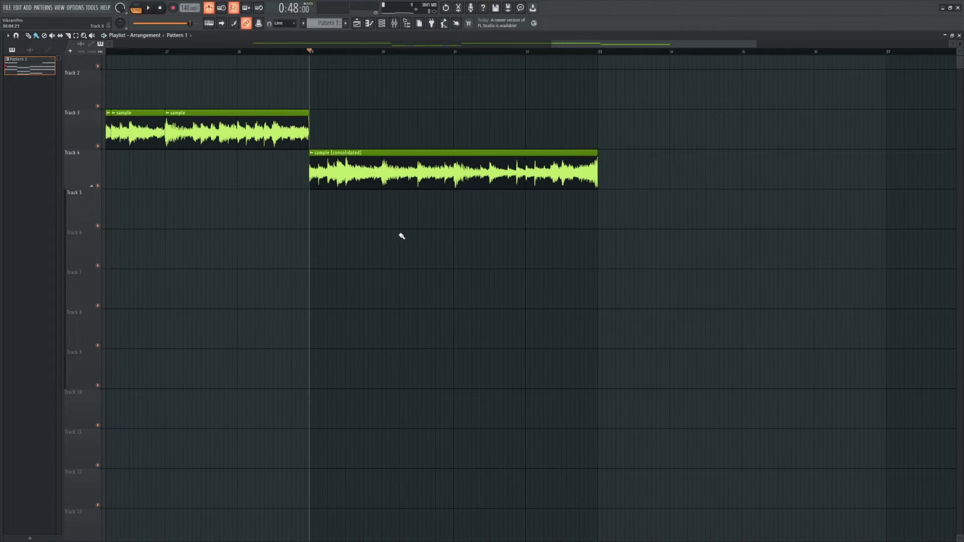
{"action": "scroll", "coordinate": [476, 245], "scroll_direction": "down", "scroll_amount": 2}
{"action": "scroll", "coordinate": [545, 211], "scroll_direction": "up", "scroll_amount": 1}
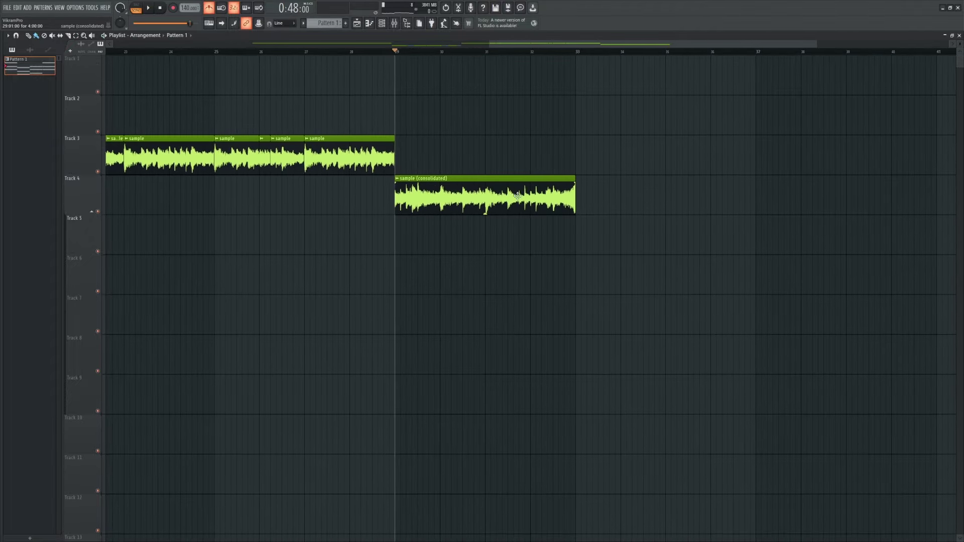
{"action": "scroll", "coordinate": [539, 200], "scroll_direction": "up", "scroll_amount": 3}
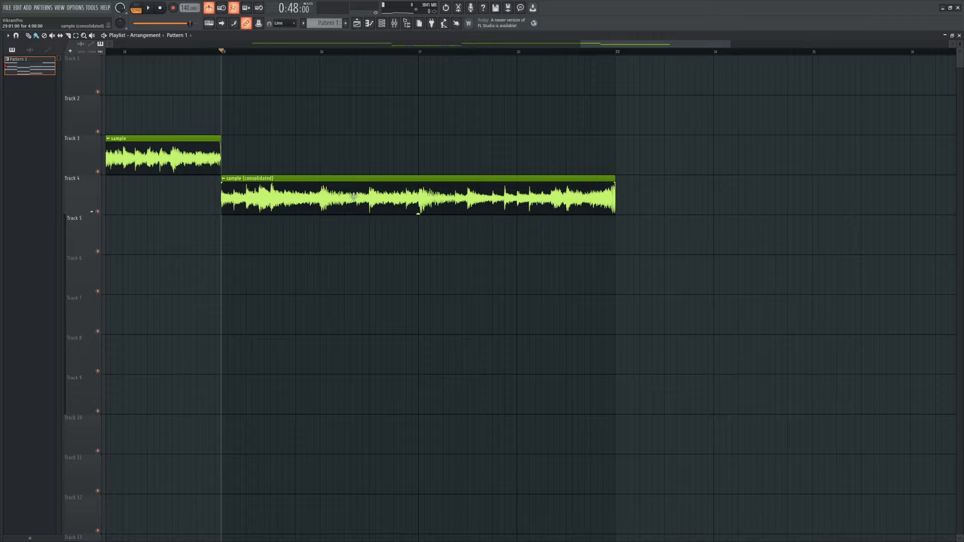
{"action": "left_click", "coordinate": [226, 182]}
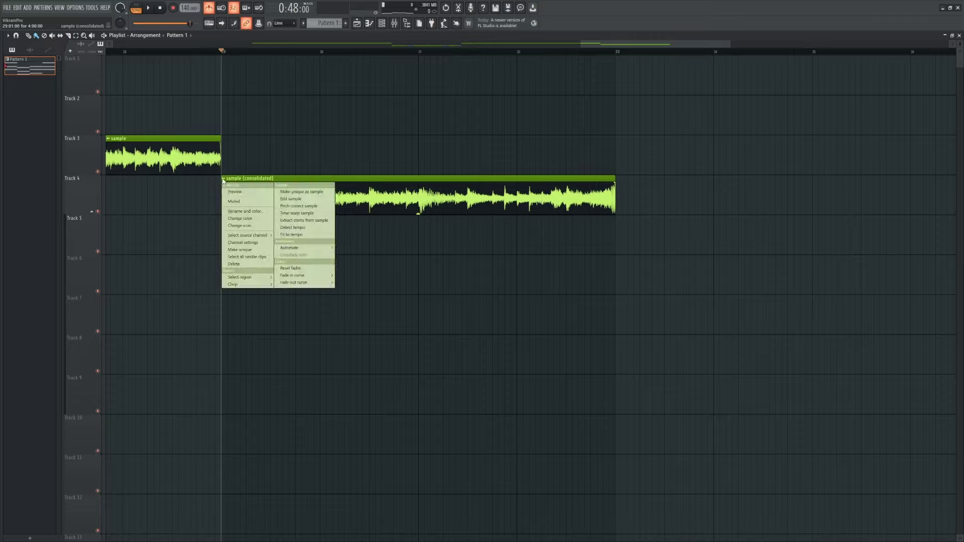
{"action": "left_click", "coordinate": [315, 223]}
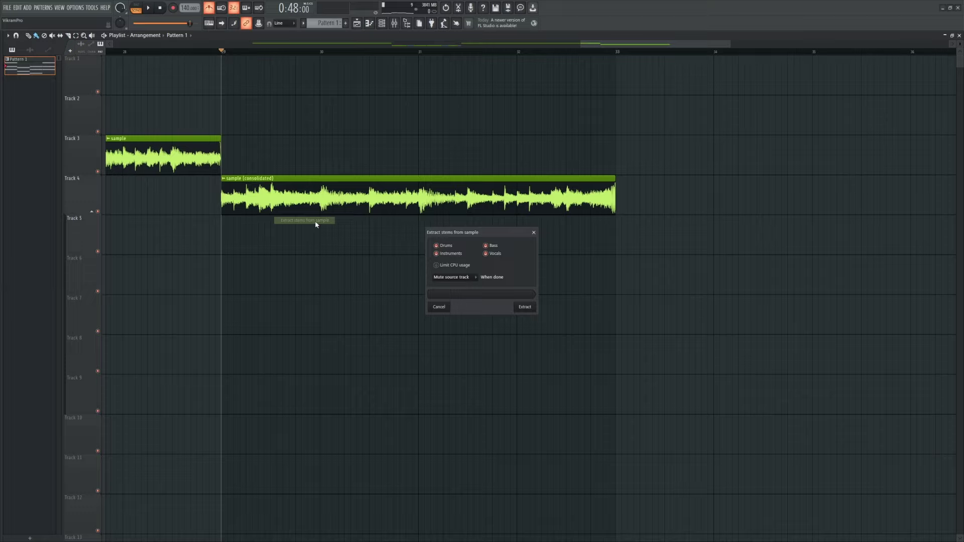
{"action": "left_click", "coordinate": [524, 308]}
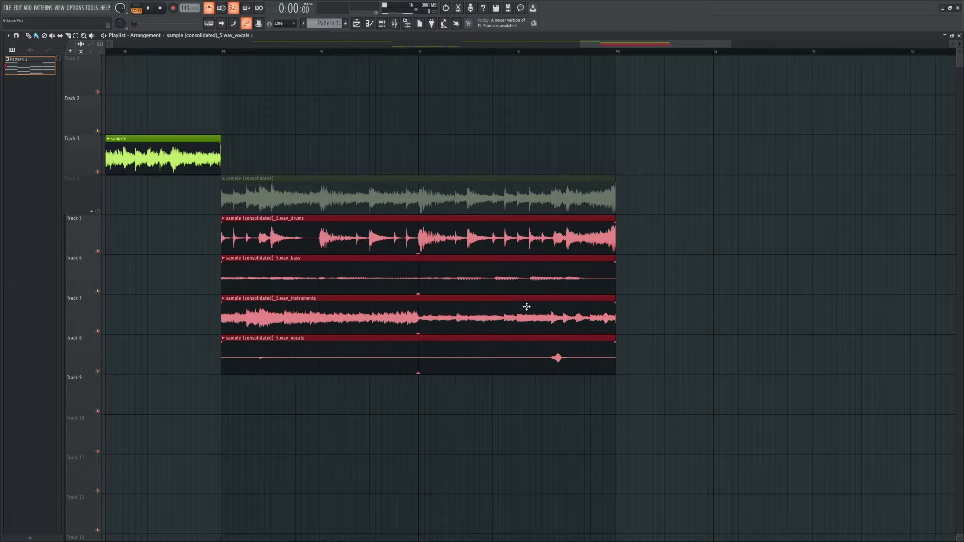
Step: Deselect the extracted stems and solo the drums stem on Track 5
{"action": "scroll", "coordinate": [312, 293], "scroll_direction": "up", "scroll_amount": 2}
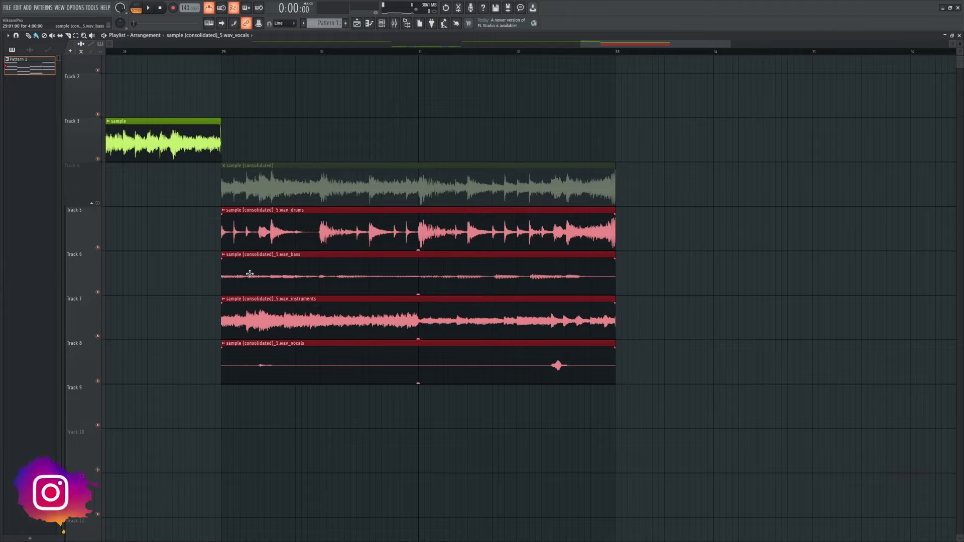
{"action": "scroll", "coordinate": [246, 273], "scroll_direction": "up", "scroll_amount": 2}
{"action": "key", "text": "ctrl+d"}
{"action": "right_click", "coordinate": [98, 248]}
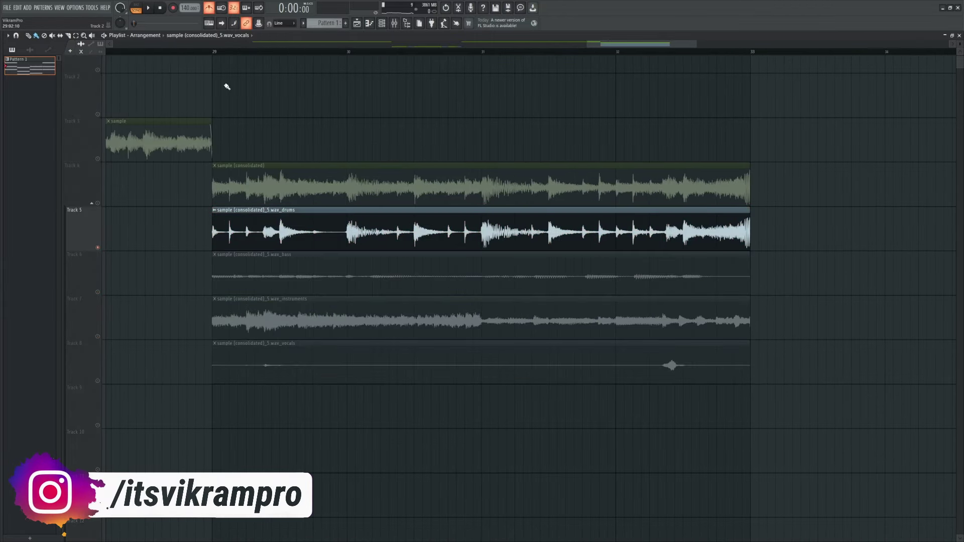
Step: Play the soloed drums stem on Track 5 from bar 29 with the metronome off, and stop before bar 33
{"action": "left_click", "coordinate": [215, 53]}
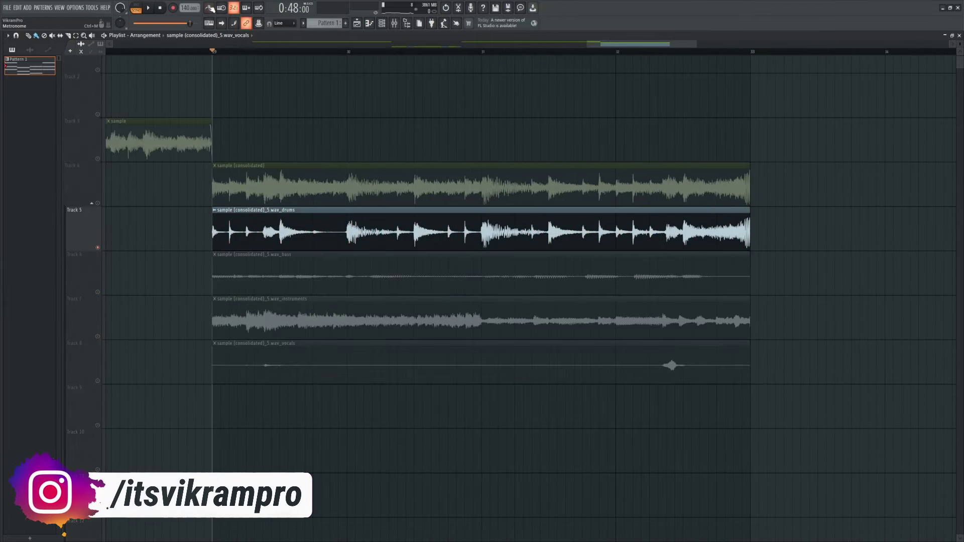
{"action": "key", "text": "space"}
{"action": "scroll", "coordinate": [380, 248], "scroll_direction": "down", "scroll_amount": 2}
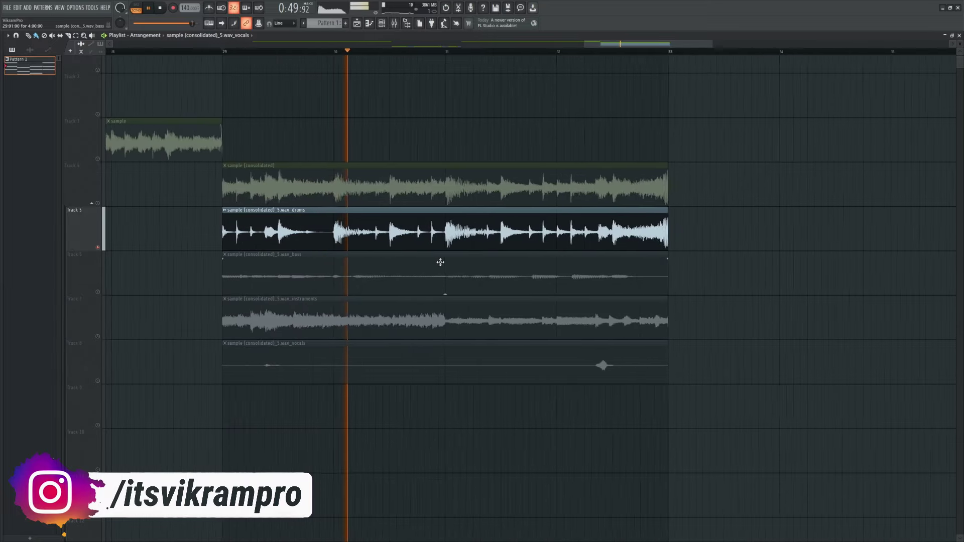
{"action": "scroll", "coordinate": [441, 262], "scroll_direction": "up", "scroll_amount": 1}
{"action": "scroll", "coordinate": [305, 235], "scroll_direction": "down", "scroll_amount": 2}
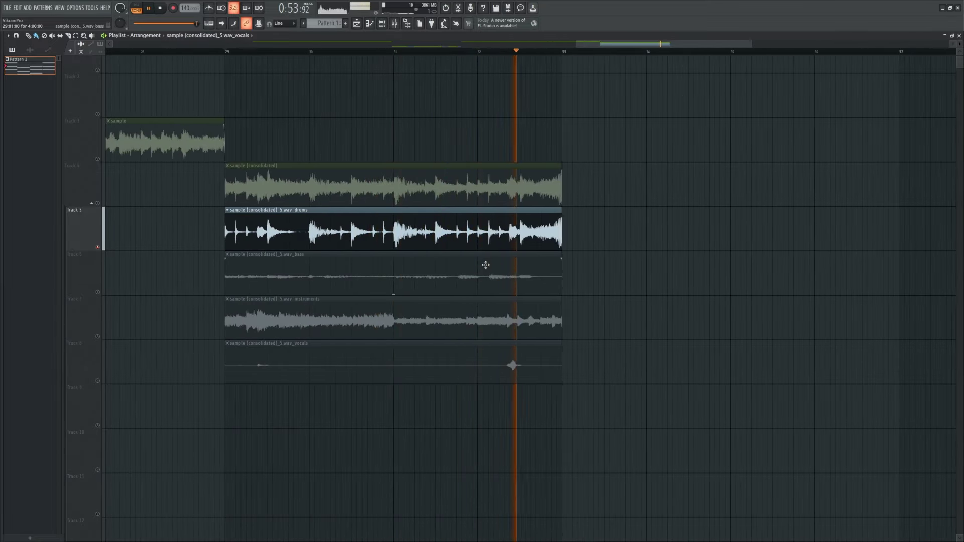
{"action": "key", "text": "space"}
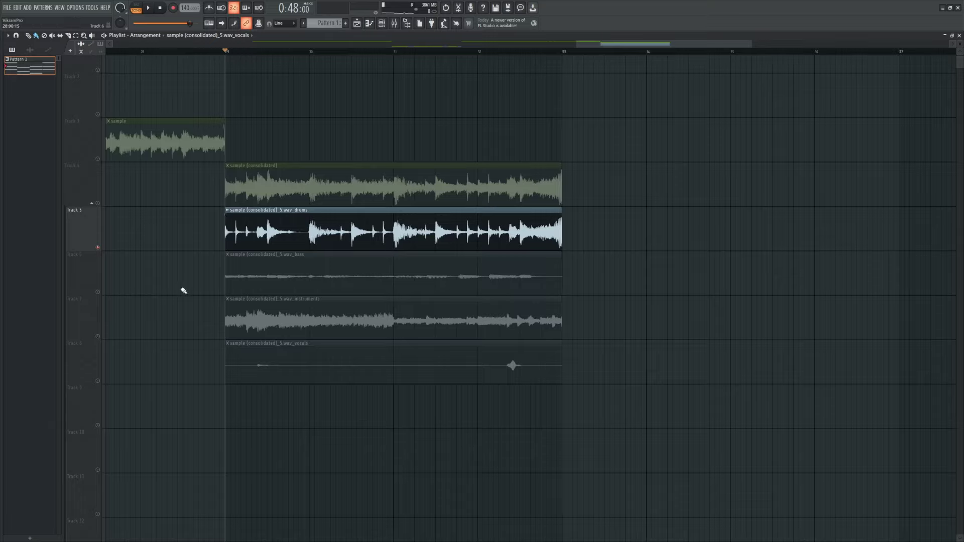
Step: Delete the bass stem from Track 6, and solo and play the instruments stem on Track 7 from bar 29
{"action": "left_click", "coordinate": [99, 294]}
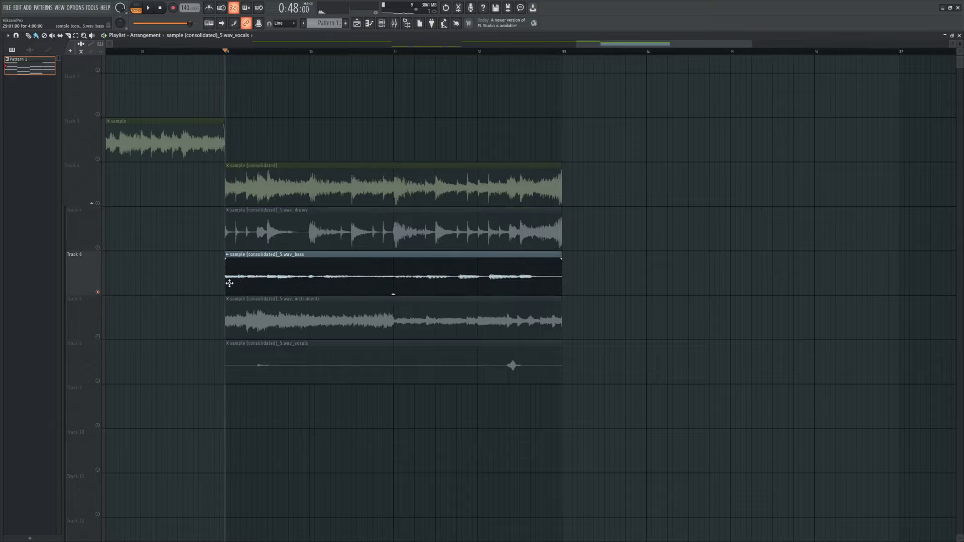
{"action": "right_click", "coordinate": [304, 283]}
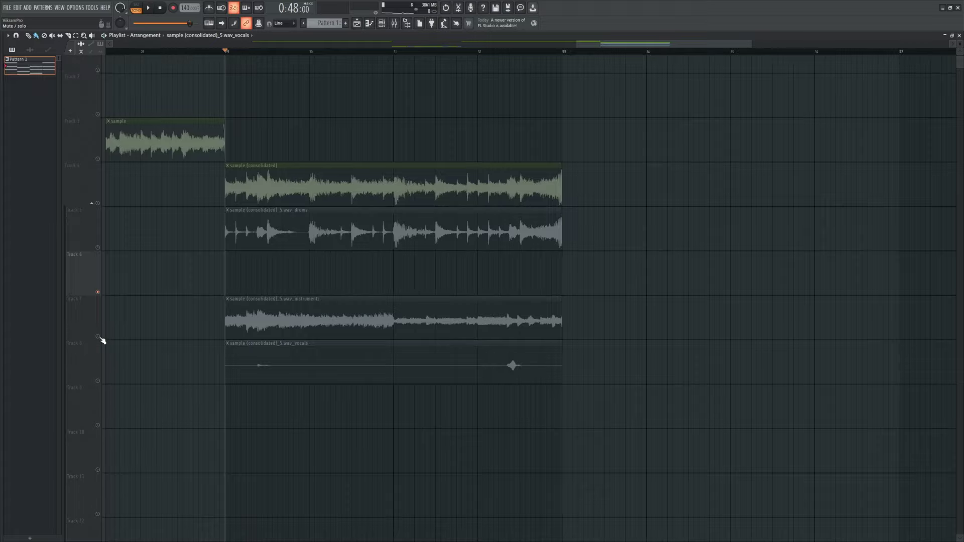
{"action": "left_click", "coordinate": [98, 338]}
{"action": "key", "text": "space"}
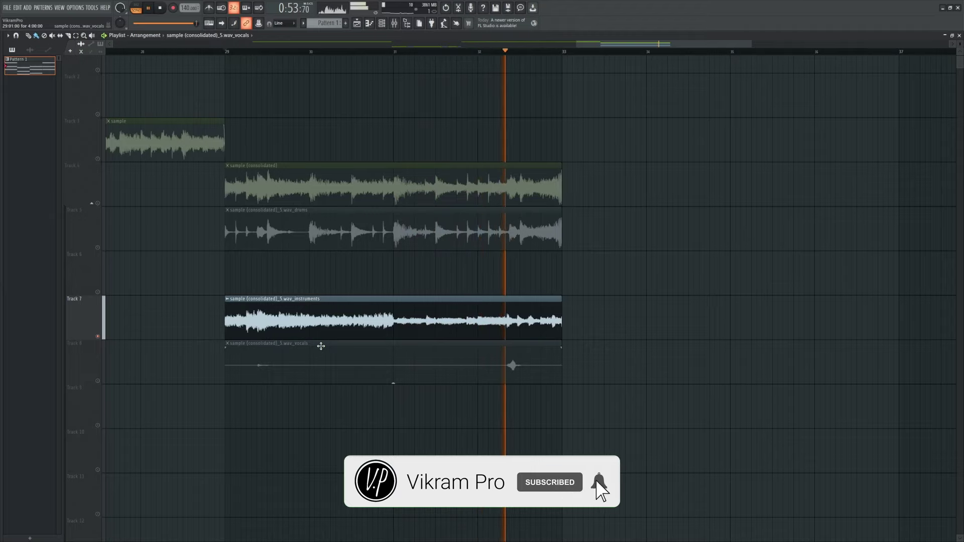
{"action": "key", "text": "space"}
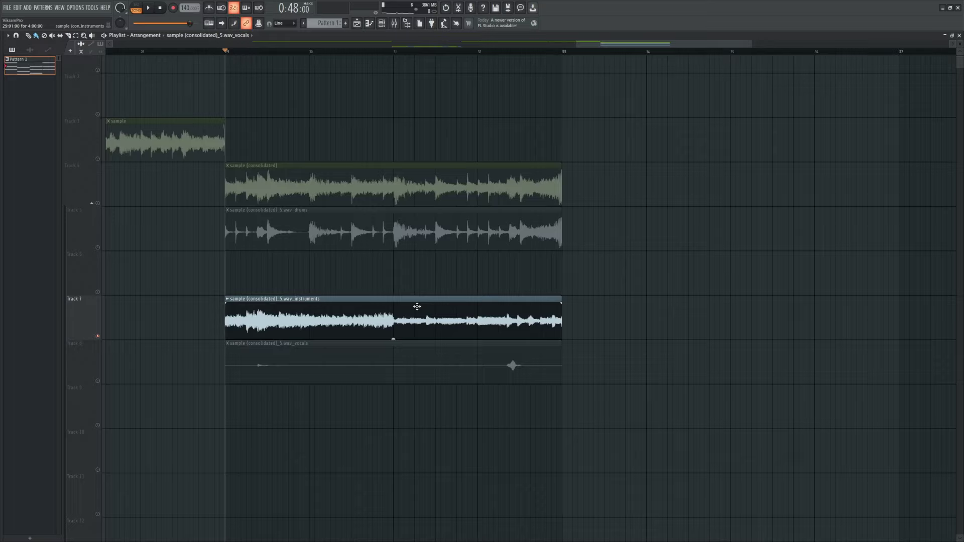
Step: Solo the vocals stem on Track 8, play its start and the part after bar 32, and delete the clip
{"action": "left_click", "coordinate": [103, 381]}
{"action": "key", "text": "space"}
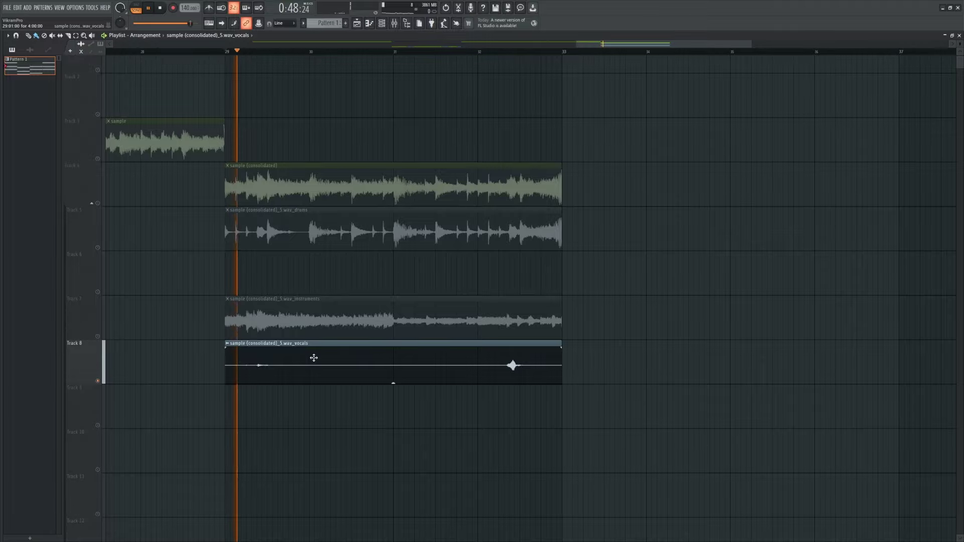
{"action": "left_click", "coordinate": [502, 52]}
{"action": "right_click", "coordinate": [493, 358]}
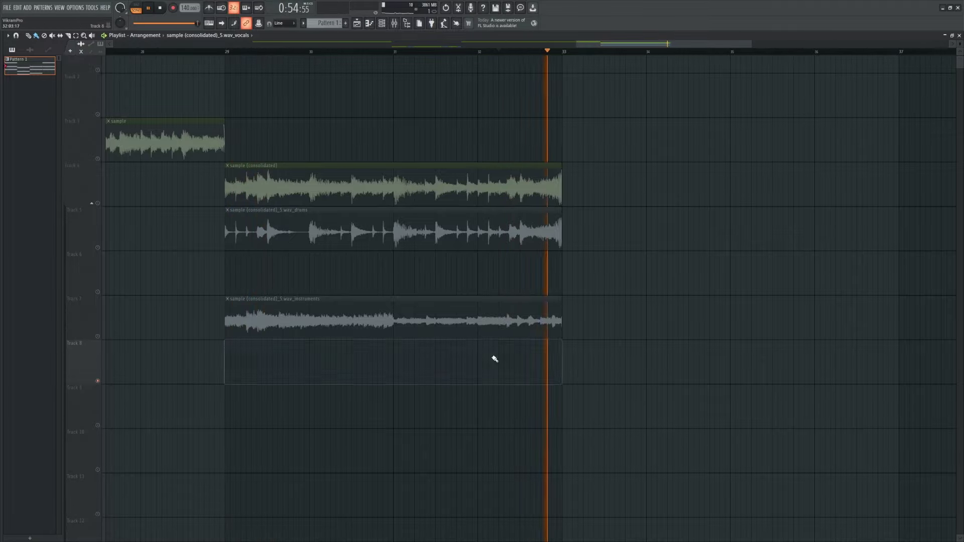
{"action": "key", "text": "space"}
Step: Turn off the solo so that every playlist track plays again
{"action": "scroll", "coordinate": [594, 328], "scroll_direction": "down", "scroll_amount": 4}
{"action": "right_click", "coordinate": [98, 337]}
{"action": "right_click", "coordinate": [98, 336]}
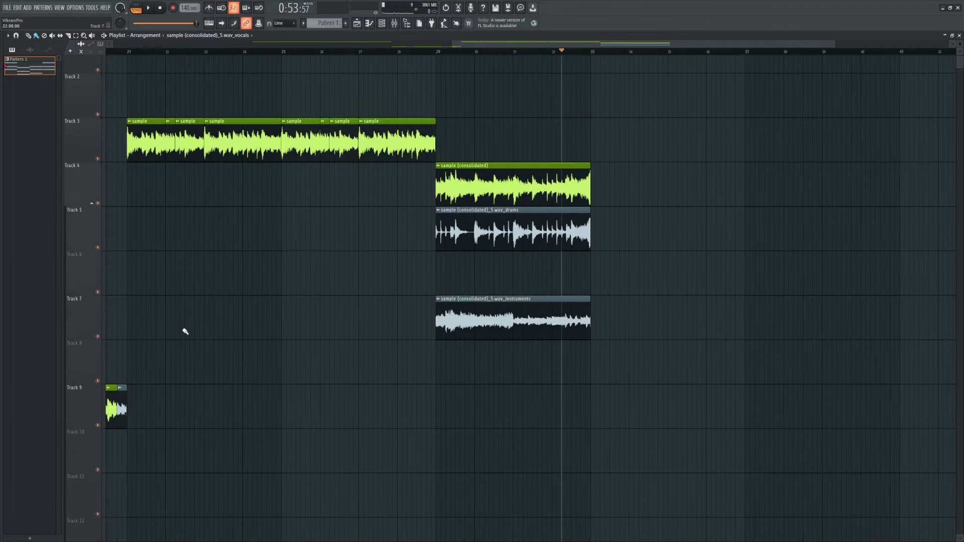
{"action": "scroll", "coordinate": [706, 251], "scroll_direction": "down", "scroll_amount": 4}
{"action": "scroll", "coordinate": [703, 251], "scroll_direction": "down", "scroll_amount": 1}
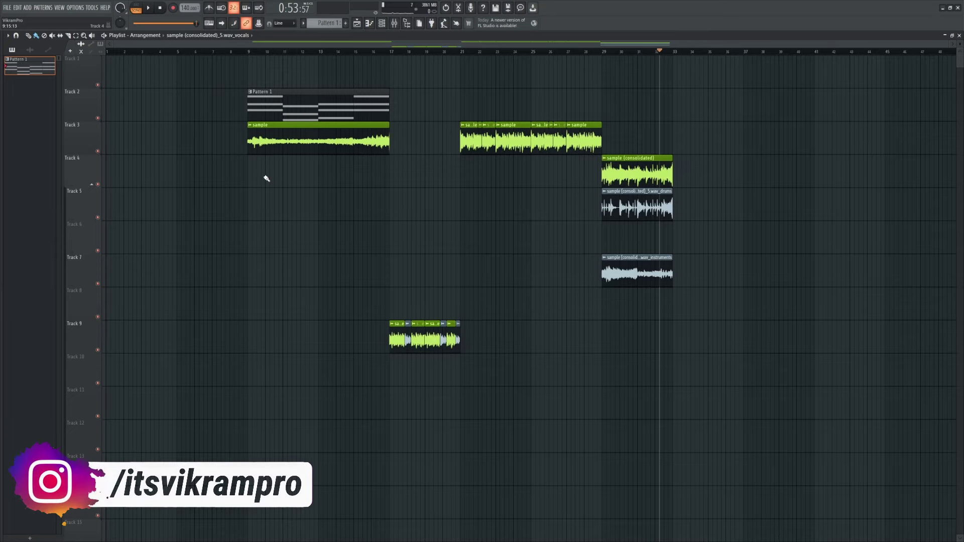
{"action": "scroll", "coordinate": [260, 180], "scroll_direction": "up", "scroll_amount": 1}
{"action": "left_click", "coordinate": [303, 141]}
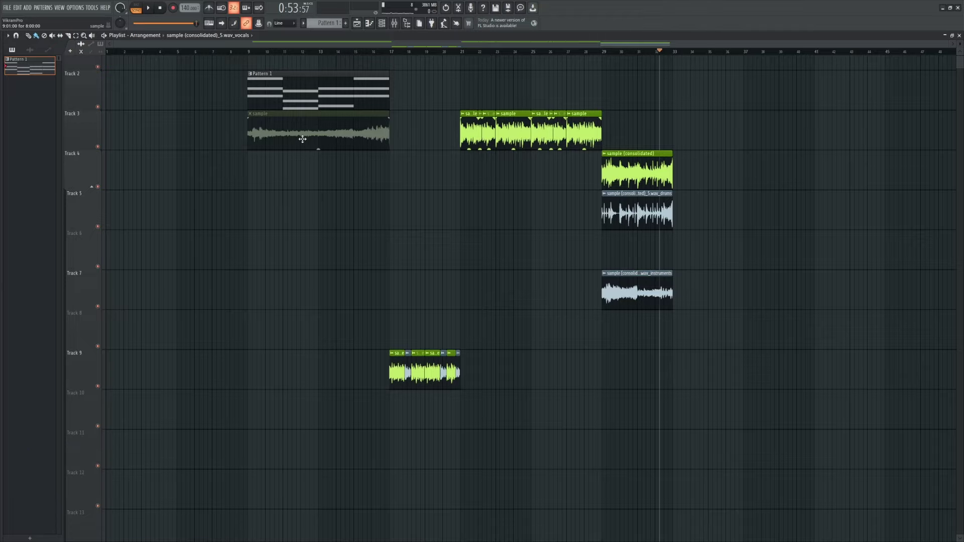
{"action": "scroll", "coordinate": [312, 143], "scroll_direction": "up", "scroll_amount": 3}
{"action": "left_click", "coordinate": [421, 146]}
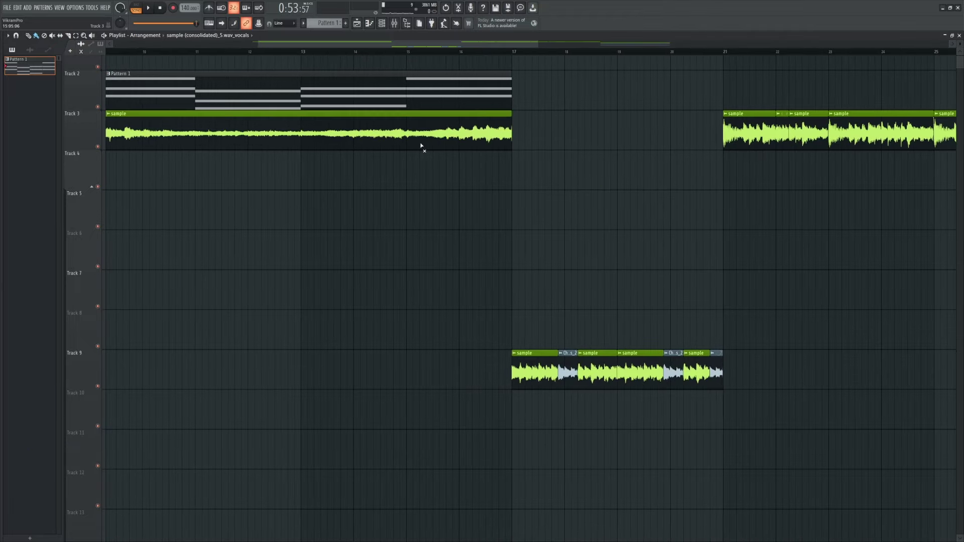
Step: Play the long sample on Track 3 together with Pattern 1 from midway through bar 15, and stop before bar 17
{"action": "scroll", "coordinate": [549, 157], "scroll_direction": "up", "scroll_amount": 1}
{"action": "left_click", "coordinate": [433, 53]}
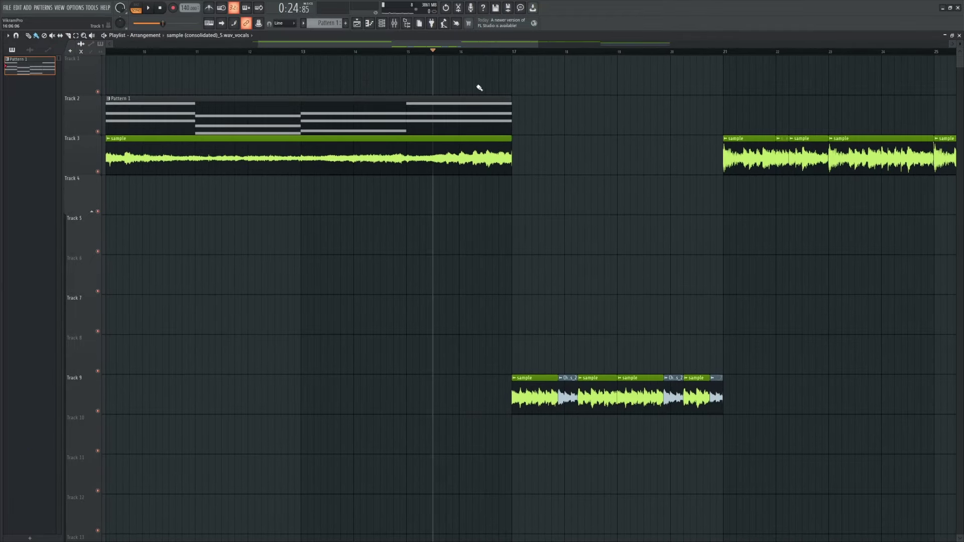
{"action": "key", "text": "space"}
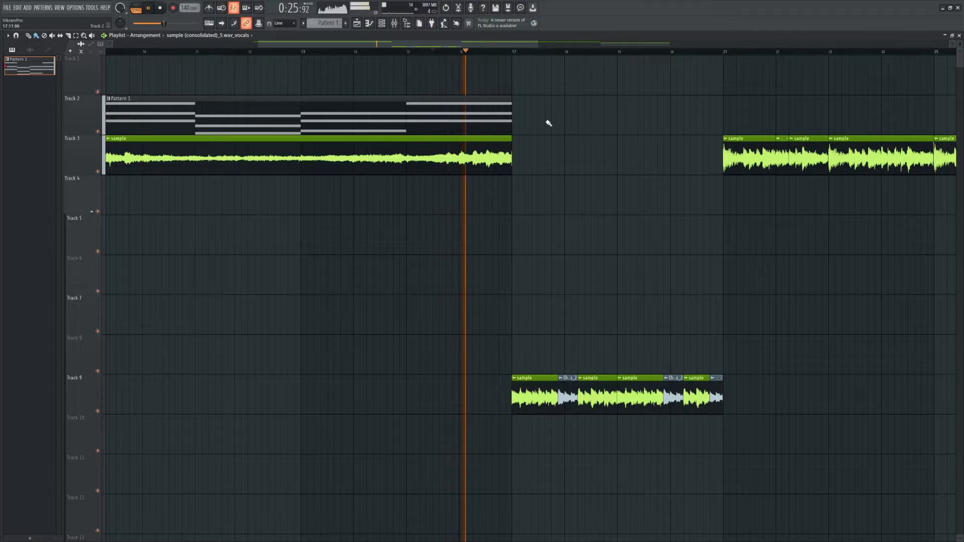
{"action": "key", "text": "space"}
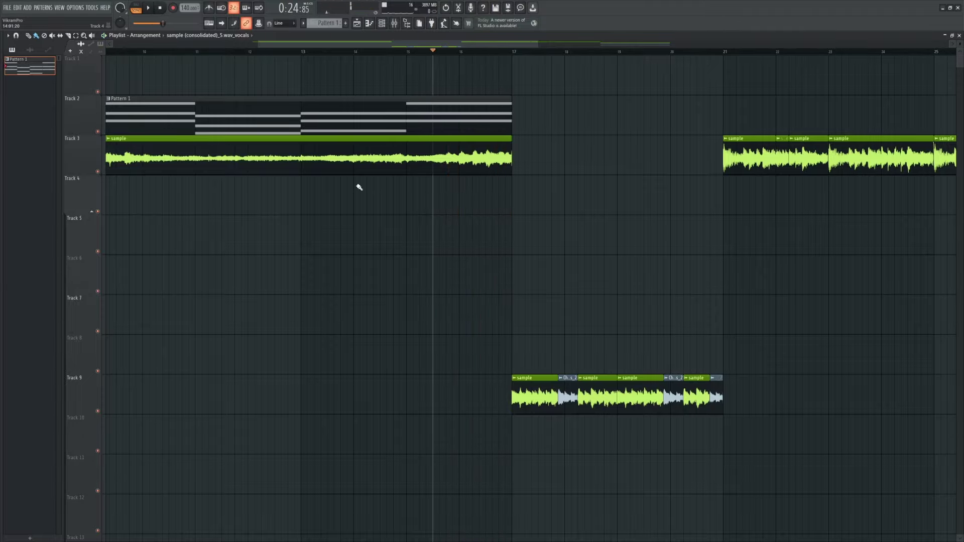
Step: Mute the long sample and the slices from bar 21 on Track 3, plus the consolidated sample on Track 4
{"action": "left_click", "coordinate": [347, 155]}
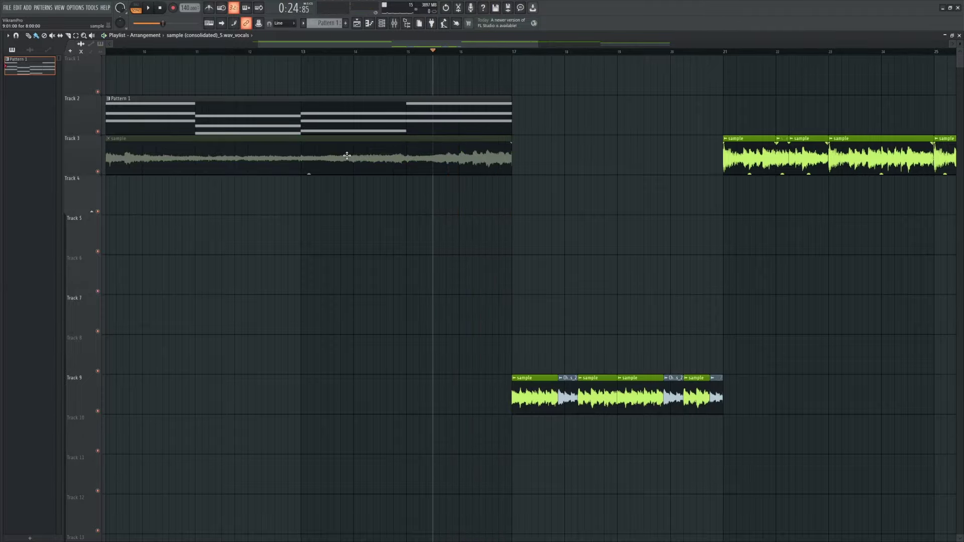
{"action": "scroll", "coordinate": [273, 198], "scroll_direction": "down", "scroll_amount": 5}
{"action": "scroll", "coordinate": [437, 267], "scroll_direction": "down", "scroll_amount": 2}
{"action": "scroll", "coordinate": [468, 273], "scroll_direction": "up", "scroll_amount": 4}
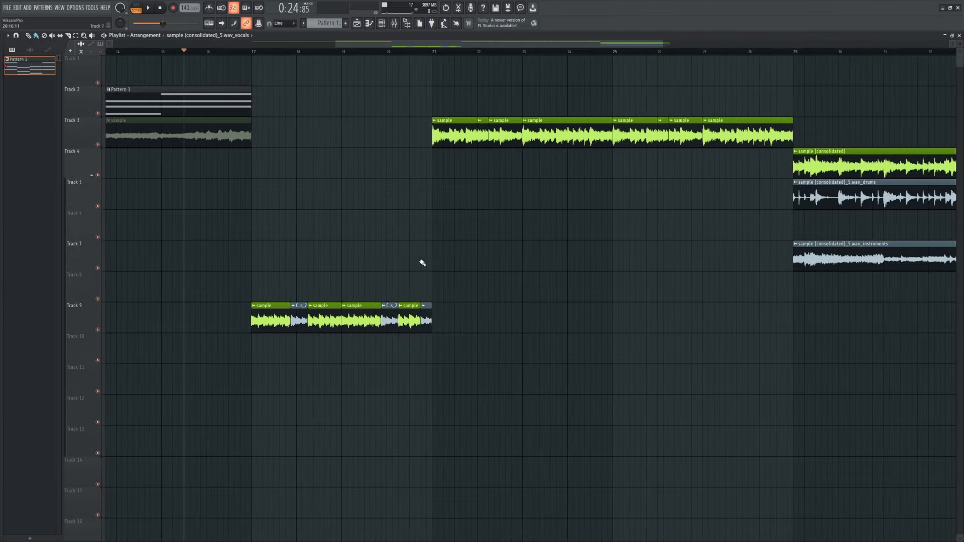
{"action": "scroll", "coordinate": [327, 258], "scroll_direction": "down", "scroll_amount": 2}
{"action": "scroll", "coordinate": [276, 221], "scroll_direction": "up", "scroll_amount": 3}
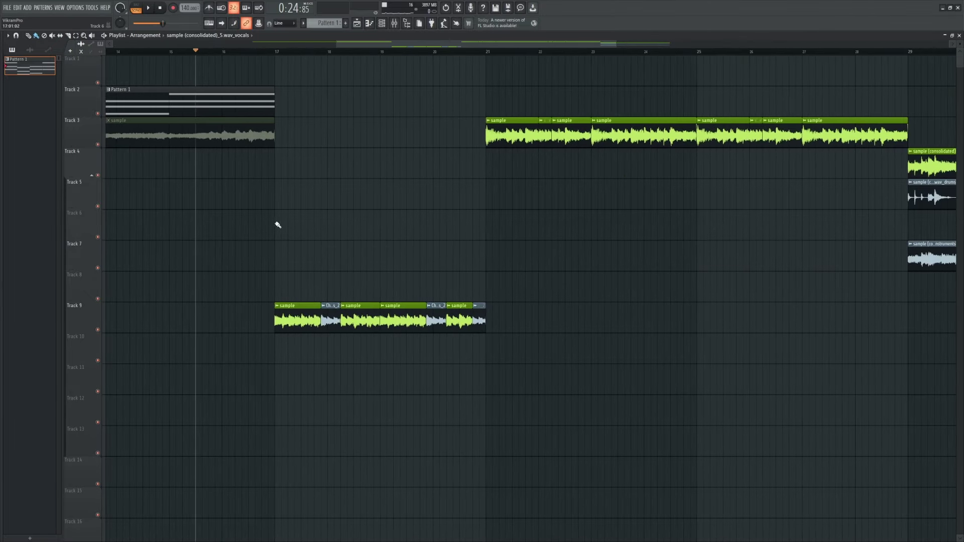
{"action": "scroll", "coordinate": [388, 180], "scroll_direction": "down", "scroll_amount": 3}
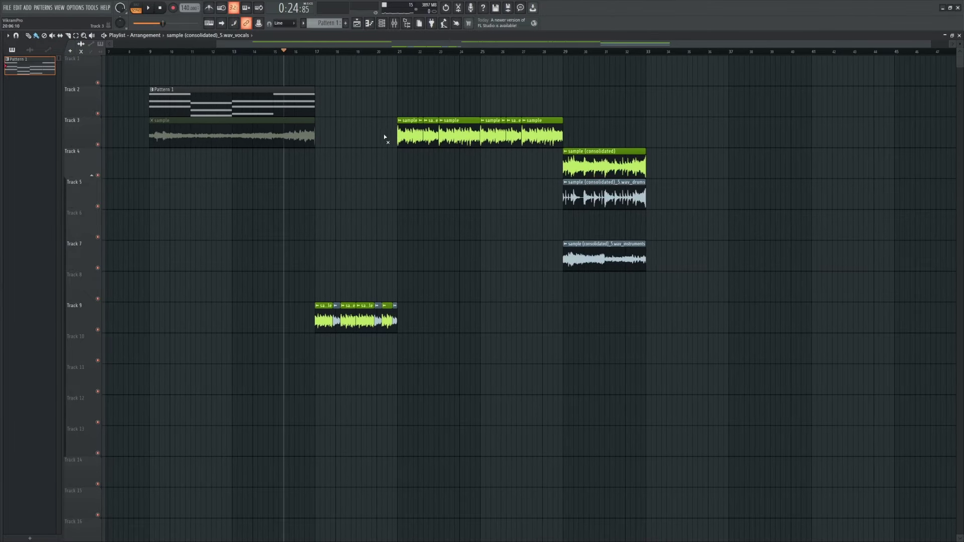
{"action": "left_click", "coordinate": [401, 134]}
{"action": "left_click", "coordinate": [638, 166]}
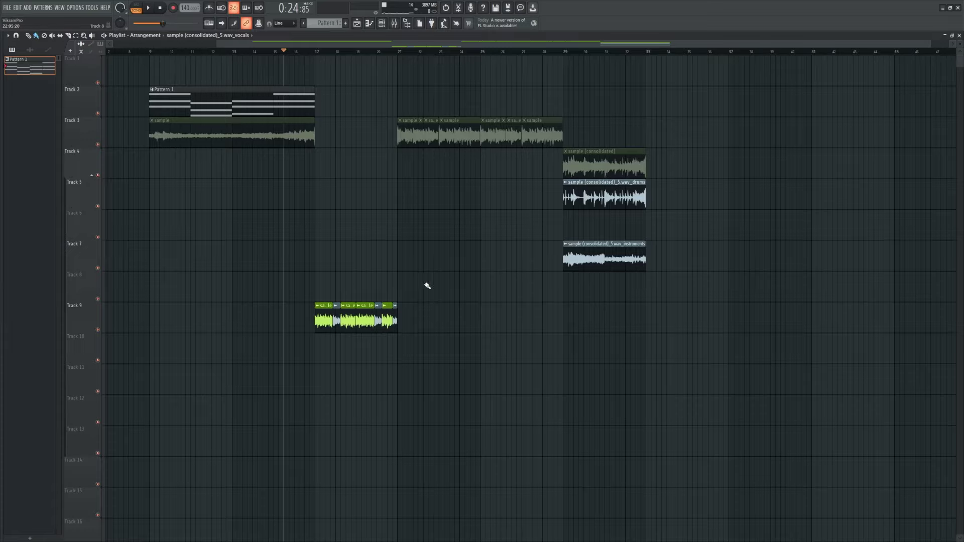
Step: Play the sliced section on Track 9 from bar 17
{"action": "scroll", "coordinate": [427, 286], "scroll_direction": "up", "scroll_amount": 3}
{"action": "scroll", "coordinate": [218, 303], "scroll_direction": "up", "scroll_amount": 3}
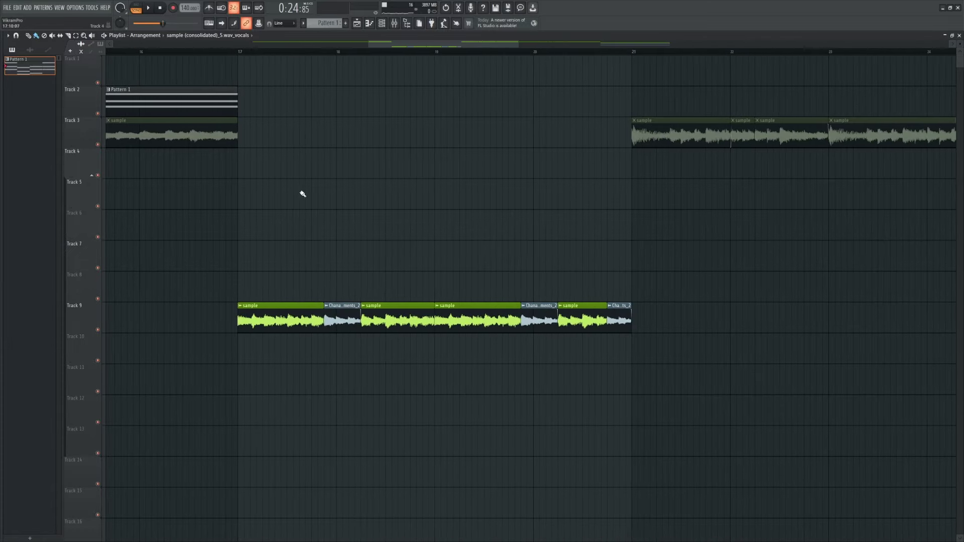
{"action": "left_click", "coordinate": [240, 52]}
{"action": "key", "text": "space"}
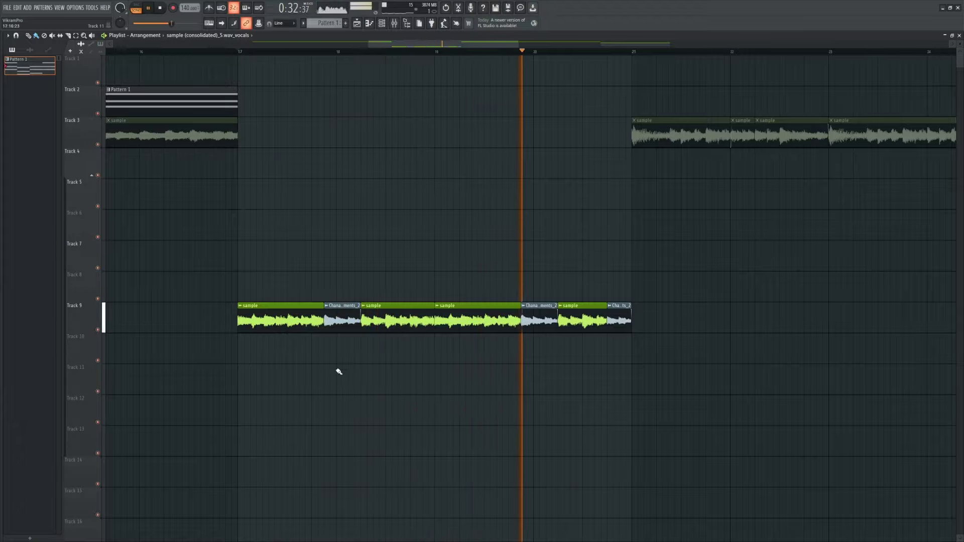
Step: Shorten the fade-out at the end of the first Chanakya instruments slice on Track 9, and replay the section from bar 17
{"action": "scroll", "coordinate": [403, 350], "scroll_direction": "up", "scroll_amount": 3}
{"action": "scroll", "coordinate": [384, 344], "scroll_direction": "up", "scroll_amount": 3}
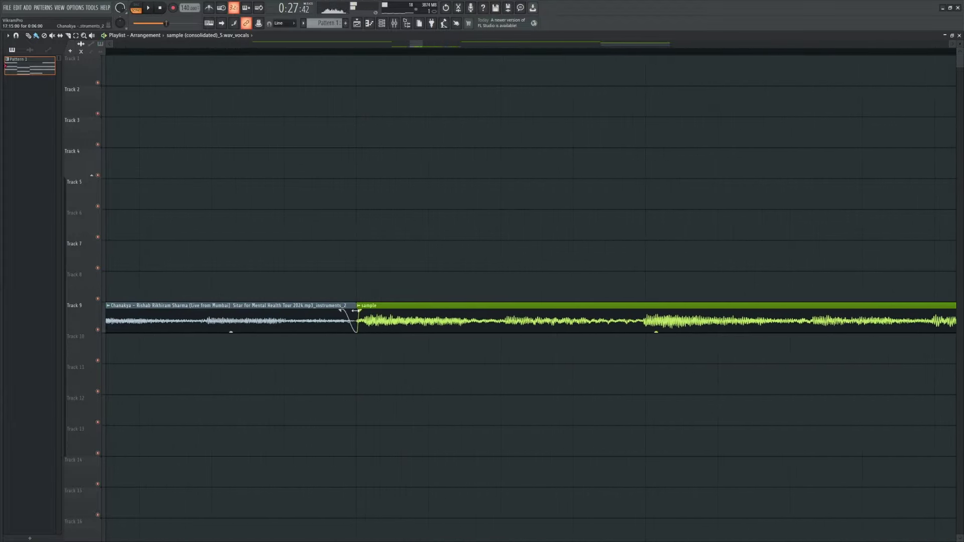
{"action": "left_click_drag", "start_coordinate": [342, 312], "coordinate": [356, 312]}
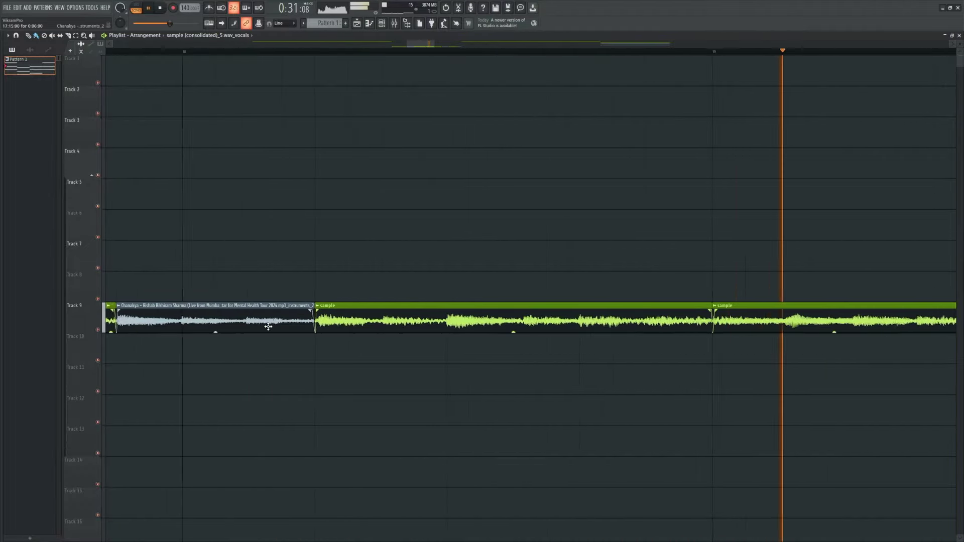
{"action": "scroll", "coordinate": [645, 346], "scroll_direction": "down", "scroll_amount": 6}
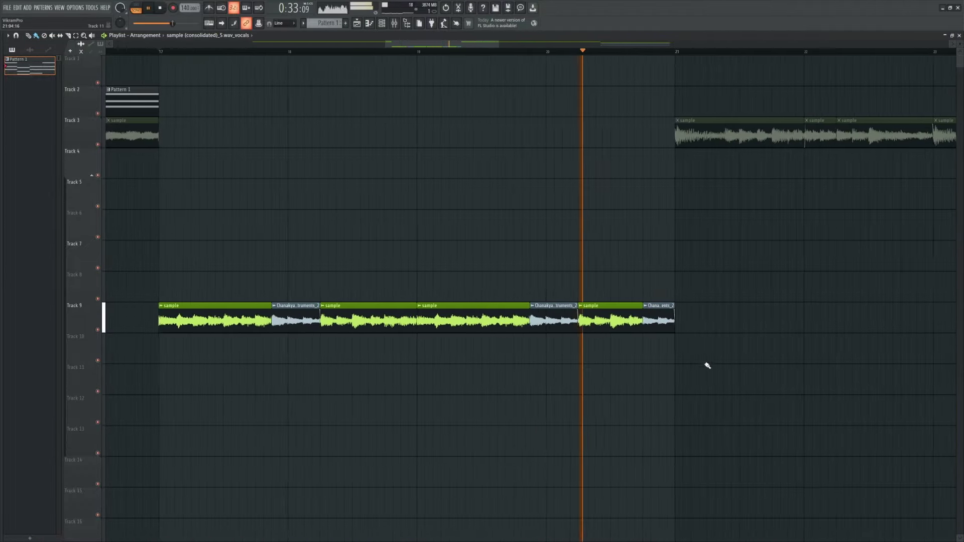
{"action": "key", "text": "space"}
Step: Select all the slices on Track 9 between bars 17 and 21 and consolidate them into one WAV audio clip
{"action": "scroll", "coordinate": [715, 340], "scroll_direction": "up", "scroll_amount": 3}
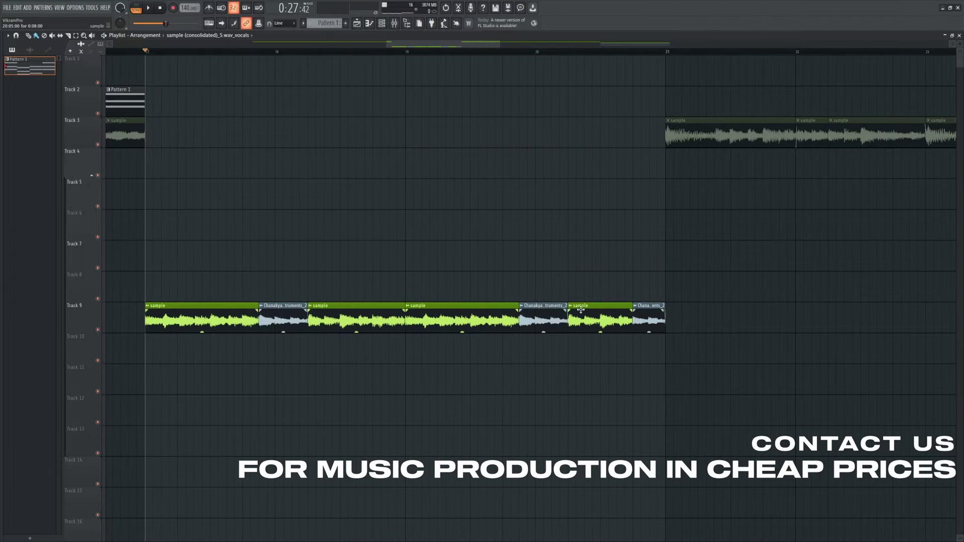
{"action": "left_click_drag", "start_coordinate": [492, 277], "coordinate": [240, 324]}
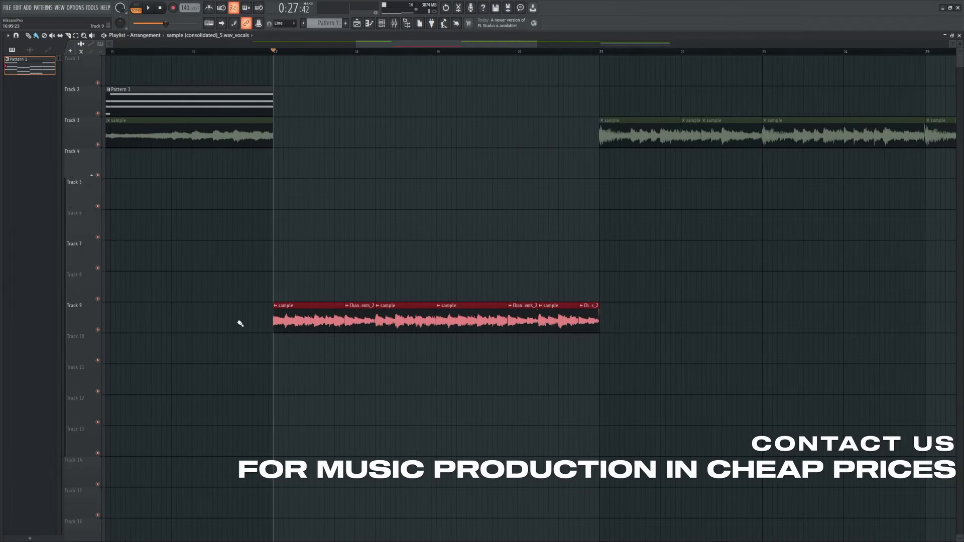
{"action": "key", "text": "ctrl+alt+c"}
{"action": "key", "text": "Return"}
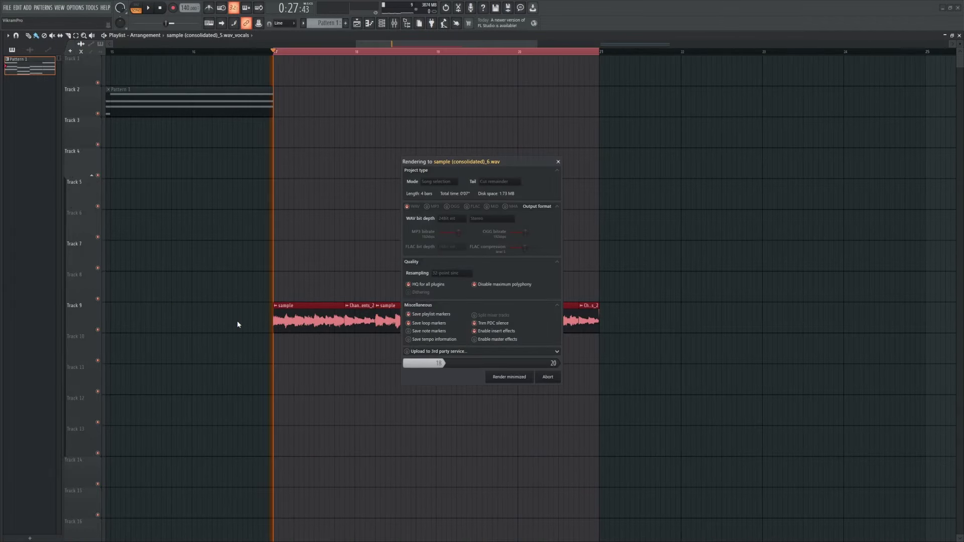
{"action": "left_click", "coordinate": [455, 273], "text": "ctrl"}
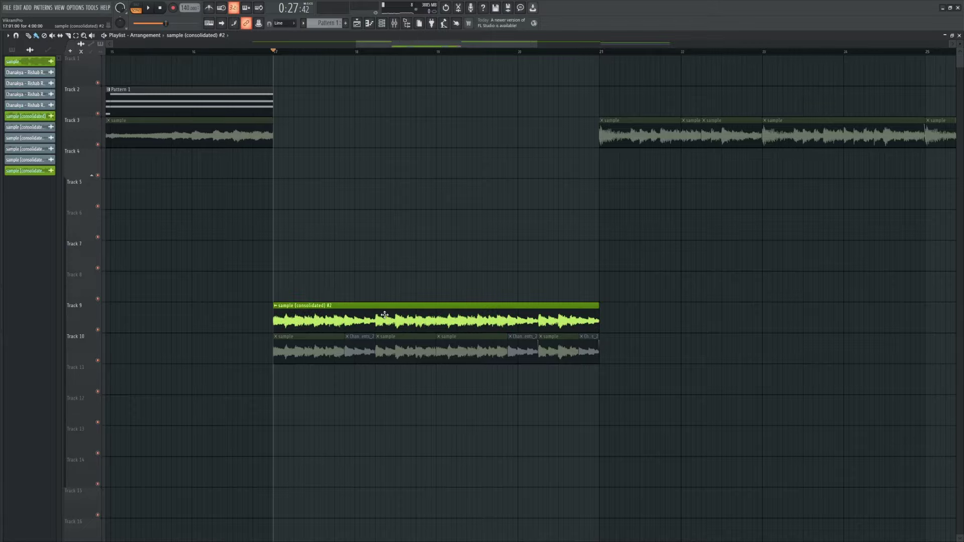
Step: Delete the muted source slices from Track 10 below the new consolidated clip
{"action": "scroll", "coordinate": [223, 330], "scroll_direction": "down", "scroll_amount": 4}
{"action": "left_click_drag", "start_coordinate": [258, 354], "coordinate": [409, 356]}
{"action": "scroll", "coordinate": [474, 266], "scroll_direction": "down", "scroll_amount": 4}
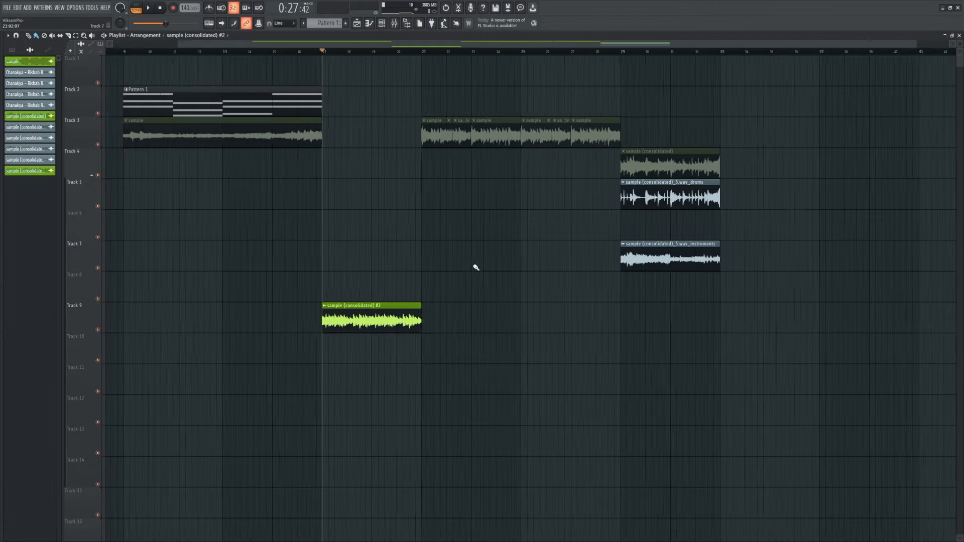
Step: Select the consolidated clip at bar 17 on Track 9 and move it up to Track 1
{"action": "scroll", "coordinate": [622, 148], "scroll_direction": "up", "scroll_amount": 3}
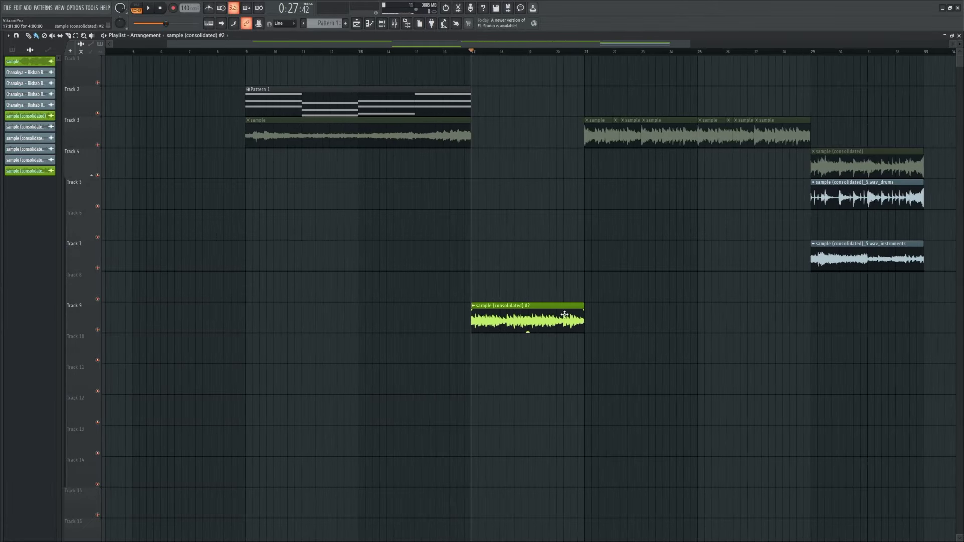
{"action": "left_click", "coordinate": [539, 319], "text": "ctrl"}
{"action": "key", "text": "shift+Up"}
{"action": "key", "text": "shift+Up"}
{"action": "key", "text": "shift+Up"}
{"action": "key", "text": "shift+Up"}
{"action": "key", "text": "shift+Up"}
{"action": "key", "text": "shift+Up"}
{"action": "key", "text": "shift+Up"}
{"action": "key", "text": "shift+Up"}
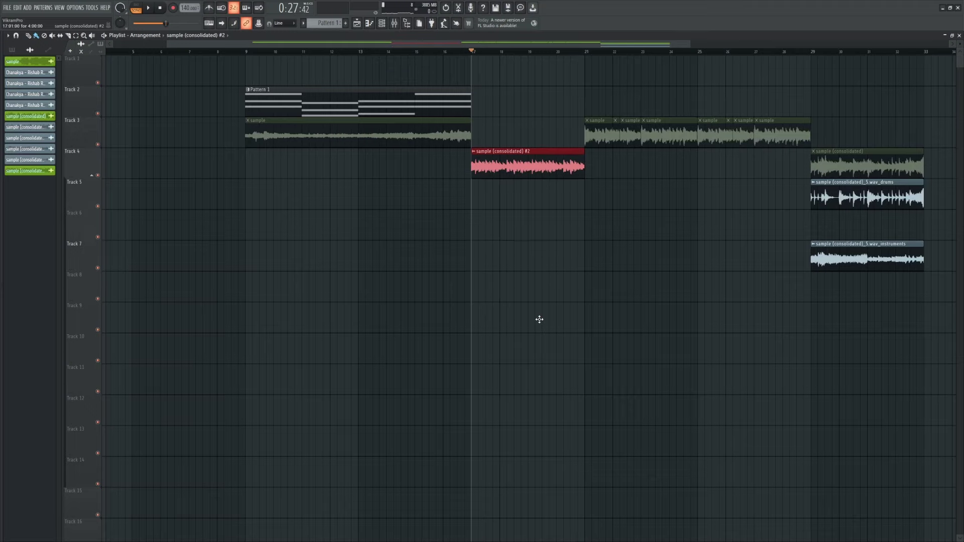
{"action": "scroll", "coordinate": [635, 113], "scroll_direction": "up", "scroll_amount": 3}
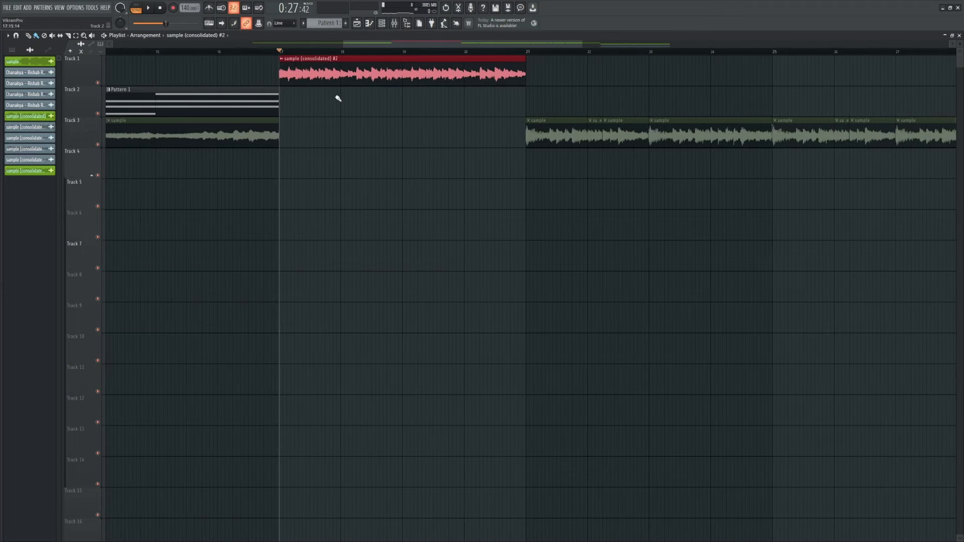
Step: Try a pitch shift of -100 cents on the consolidated clip at bar 17 and play it back
{"action": "double_click", "coordinate": [402, 83]}
{"action": "left_click_drag", "start_coordinate": [120, 73], "coordinate": [389, 148]}
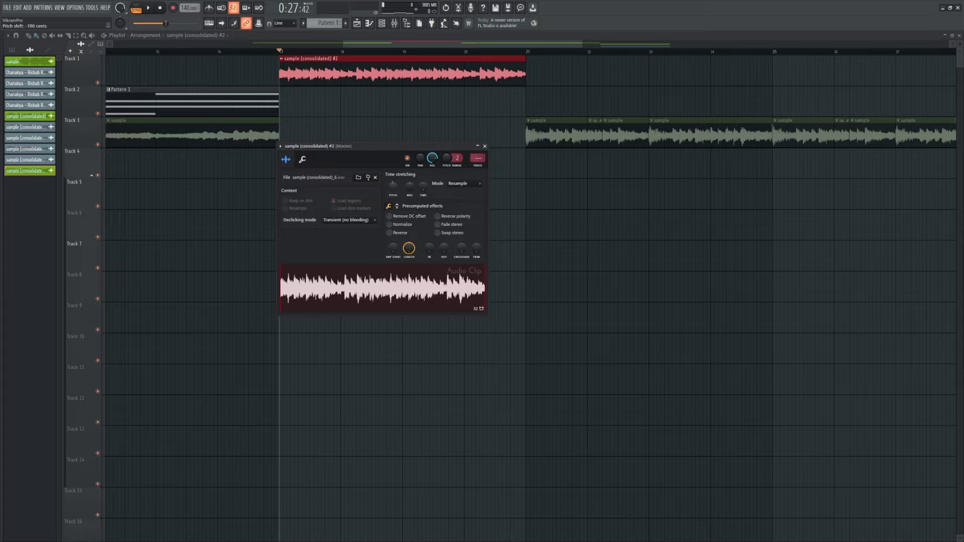
{"action": "left_click_drag", "start_coordinate": [394, 189], "coordinate": [394, 197]}
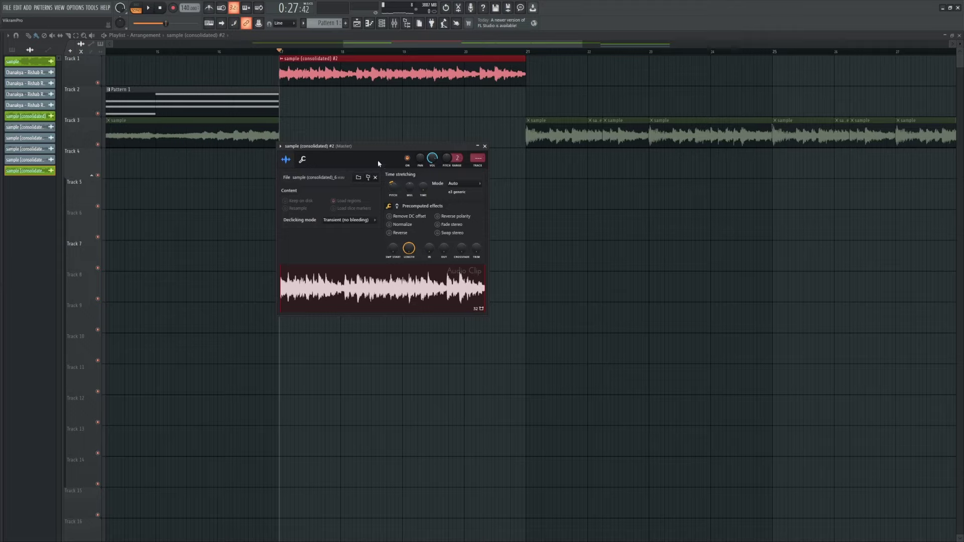
{"action": "left_click_drag", "start_coordinate": [365, 152], "coordinate": [358, 197]}
{"action": "key", "text": "space"}
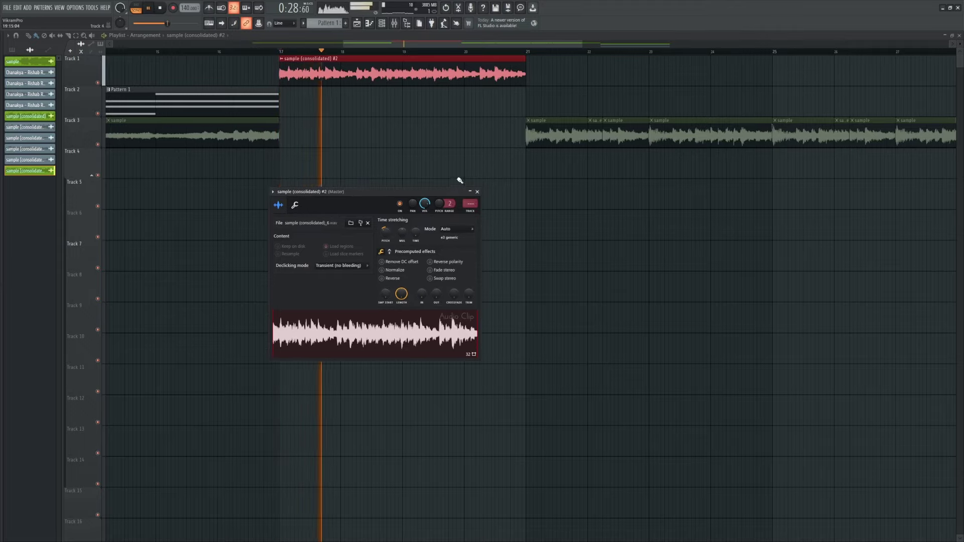
{"action": "key", "text": "space"}
Step: Set the consolidated clip's pitch shift to +200 cents and route the clip to mixer track 5
{"action": "left_click", "coordinate": [384, 237], "text": "alt"}
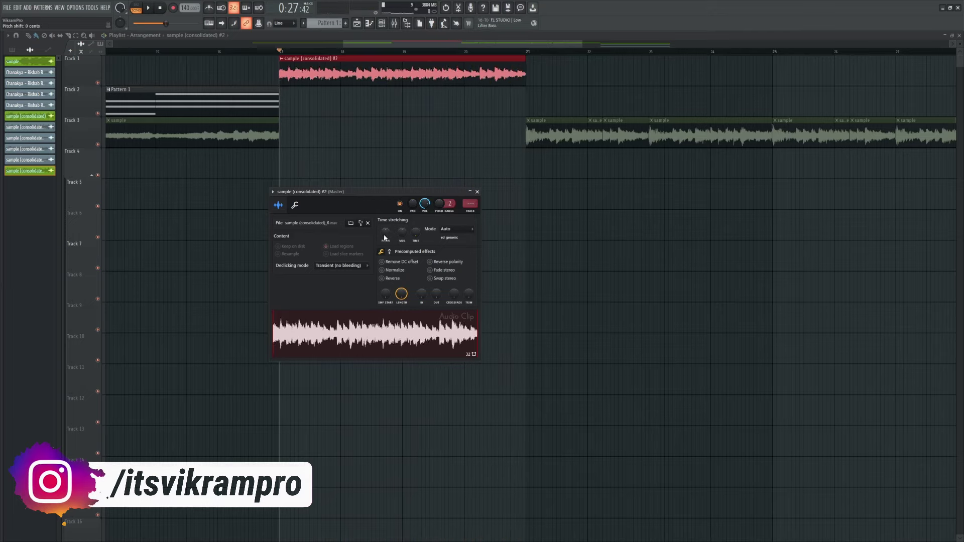
{"action": "left_click_drag", "start_coordinate": [384, 238], "coordinate": [384, 238]}
{"action": "key", "text": "space"}
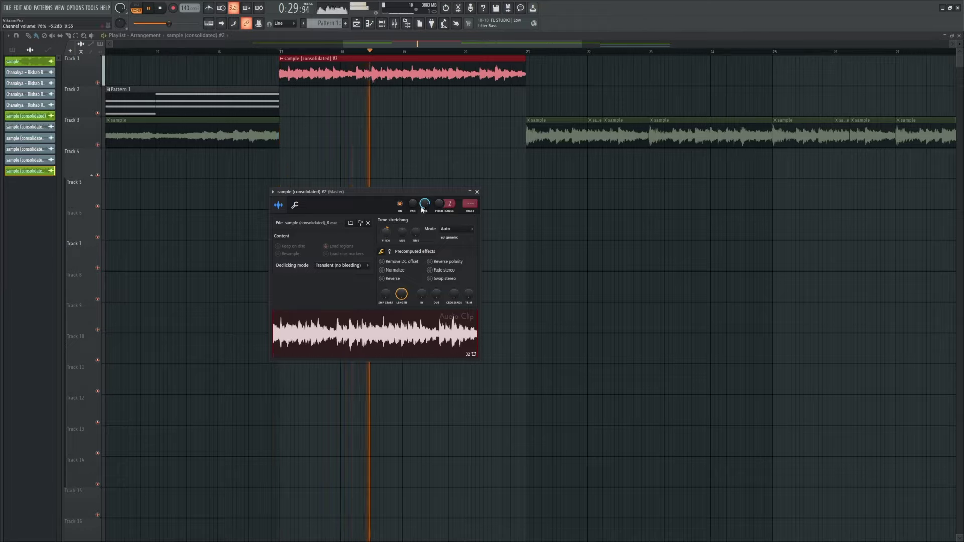
{"action": "left_click", "coordinate": [477, 192]}
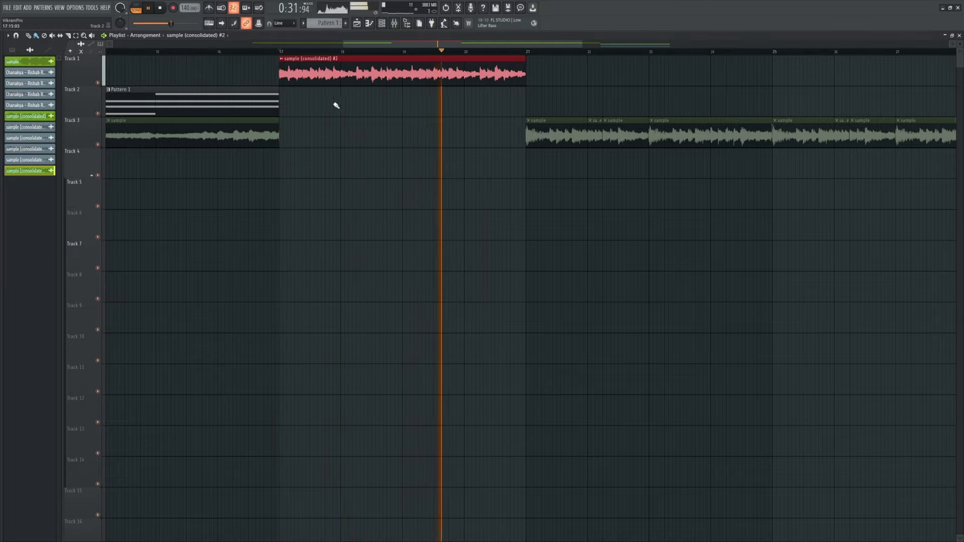
{"action": "key", "text": "space"}
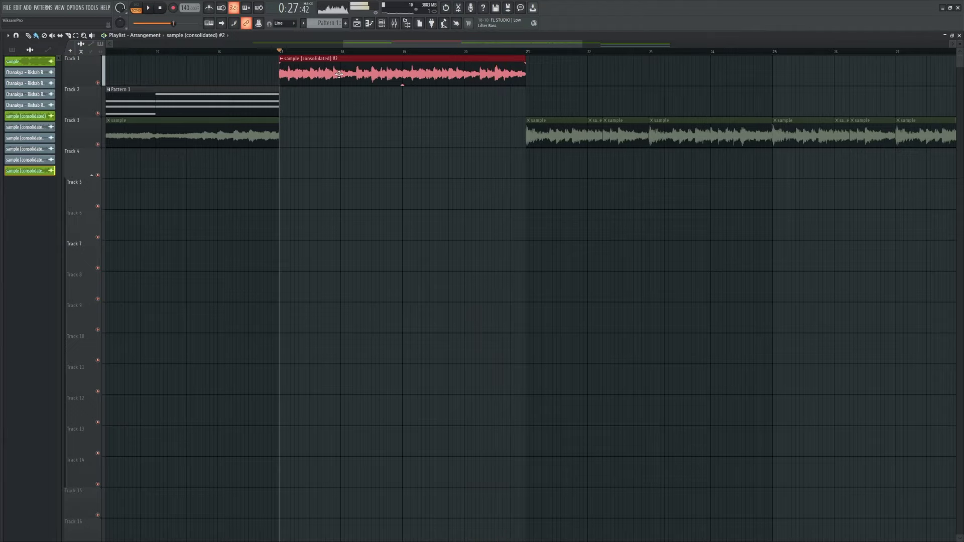
{"action": "double_click", "coordinate": [339, 74]}
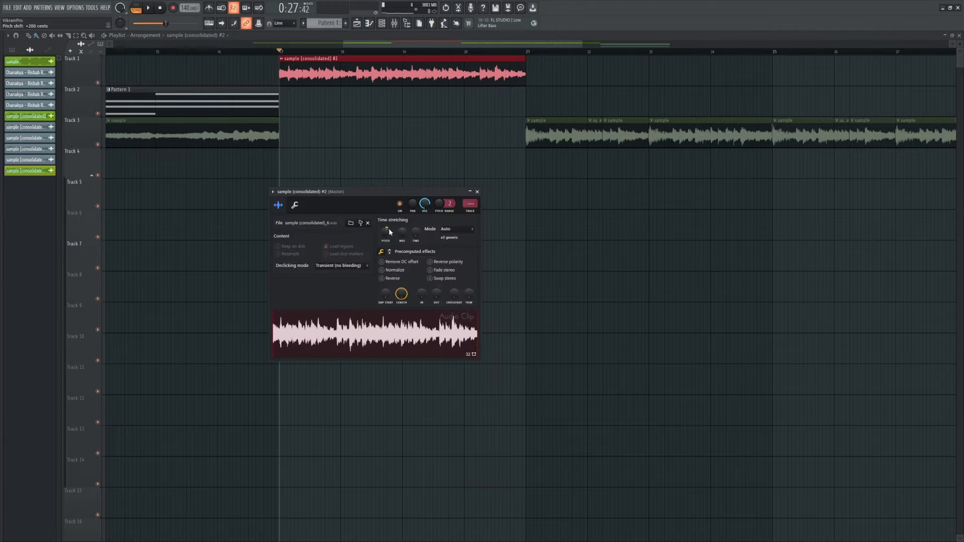
{"action": "left_click", "coordinate": [472, 212]}
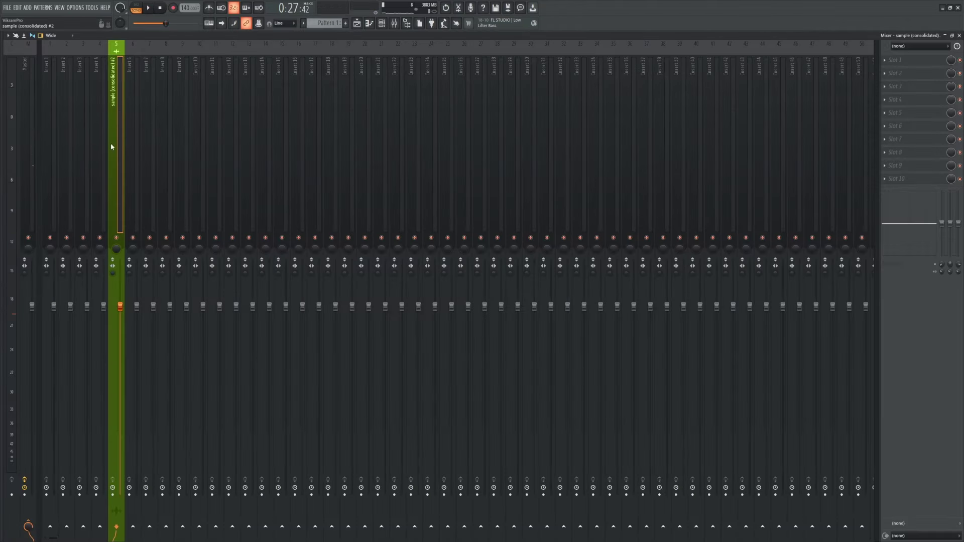
Step: Delete the 808 Kick, 808 Clap, 808 HiHat and 808 Snare channels from the channel rack's Unsorted group
{"action": "left_click", "coordinate": [382, 23]}
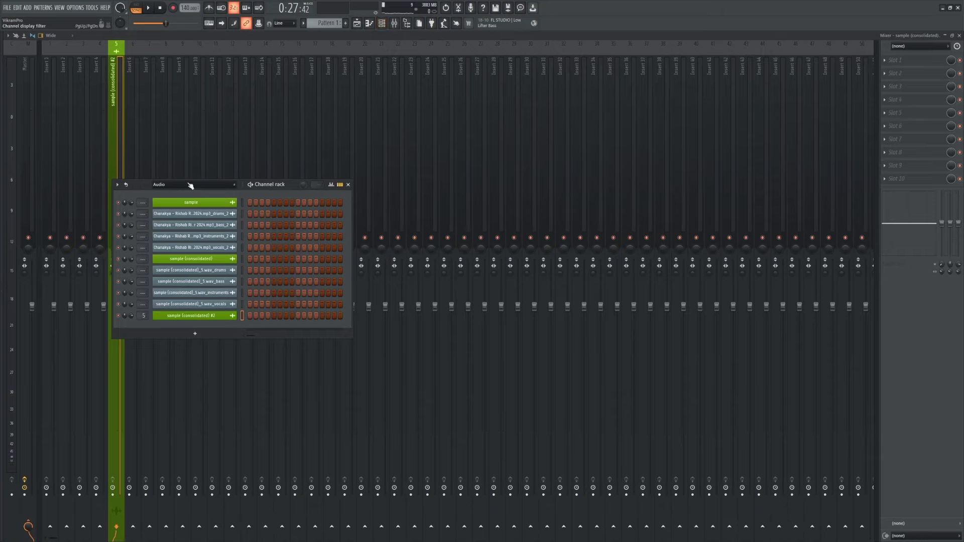
{"action": "scroll", "coordinate": [216, 188], "scroll_direction": "down", "scroll_amount": 1}
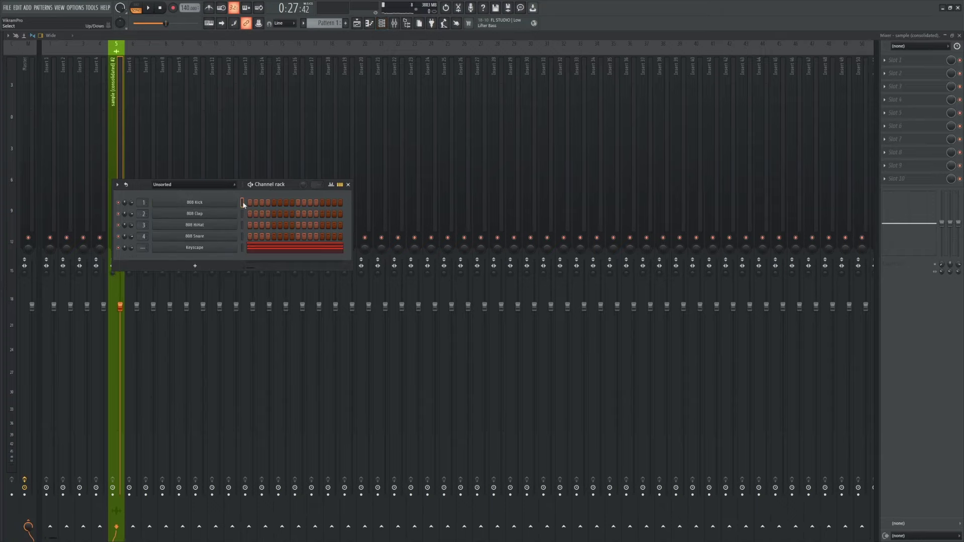
{"action": "left_click_drag", "start_coordinate": [242, 236], "coordinate": [241, 211]}
{"action": "key", "text": "alt+Delete"}
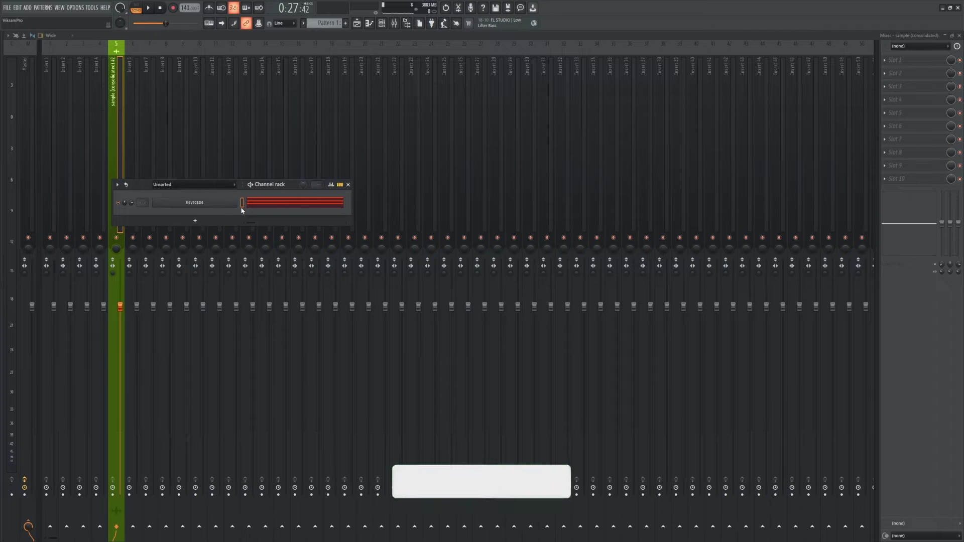
{"action": "left_click", "coordinate": [350, 185]}
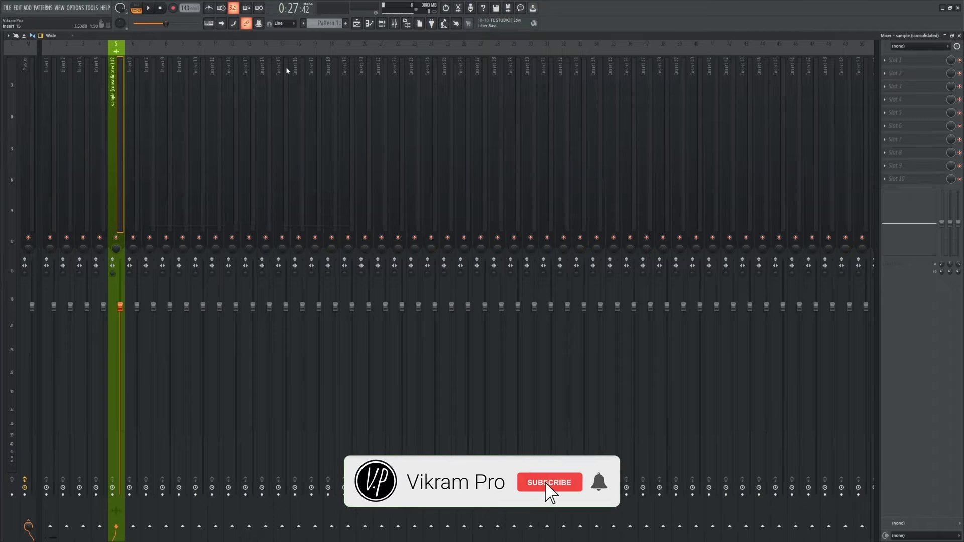
Step: Move the consolidated sample's mixer track from insert 5 to insert 1
{"action": "key", "text": "alt+Left"}
{"action": "key", "text": "alt+Left"}
{"action": "key", "text": "alt+Left"}
{"action": "key", "text": "alt+Left"}
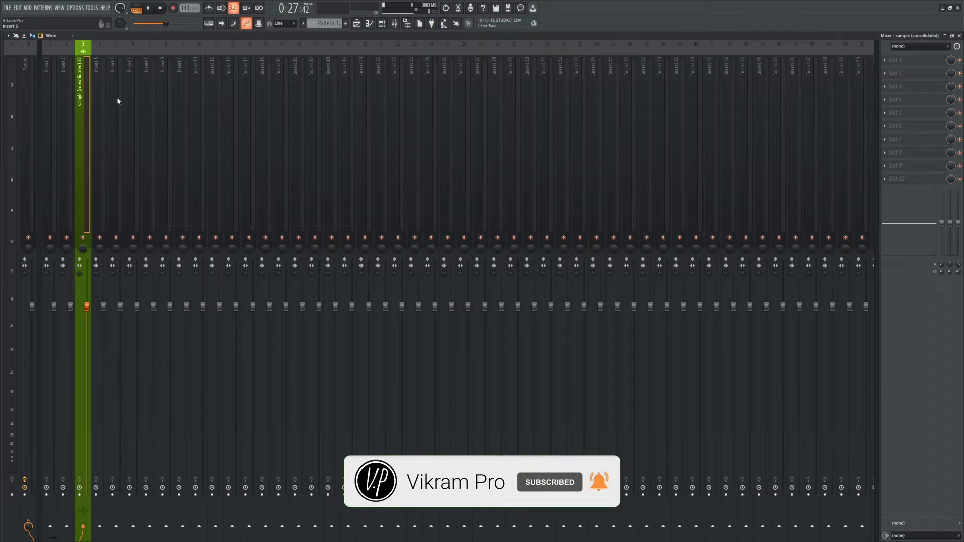
{"action": "left_click", "coordinate": [357, 23]}
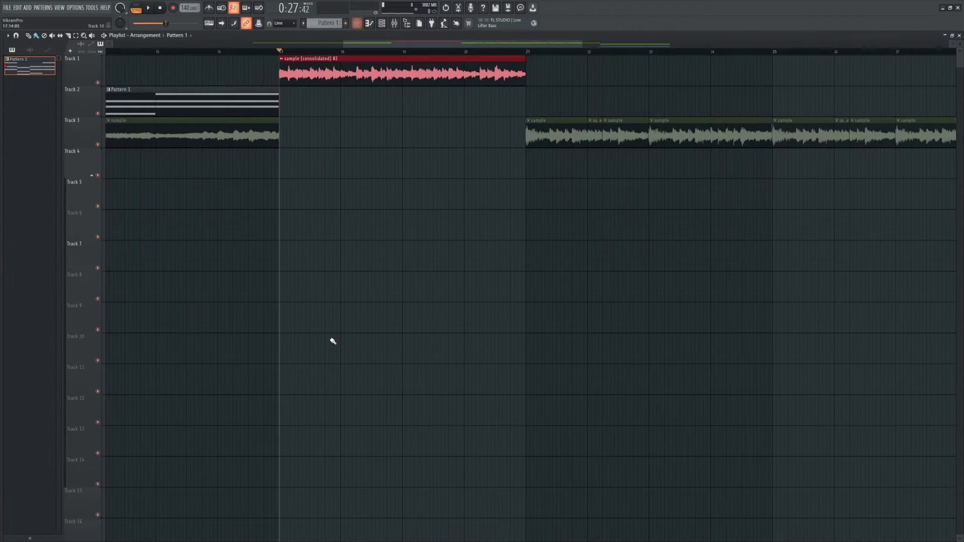
{"action": "scroll", "coordinate": [351, 92], "scroll_direction": "up", "scroll_amount": 3}
{"action": "scroll", "coordinate": [356, 149], "scroll_direction": "up", "scroll_amount": 2}
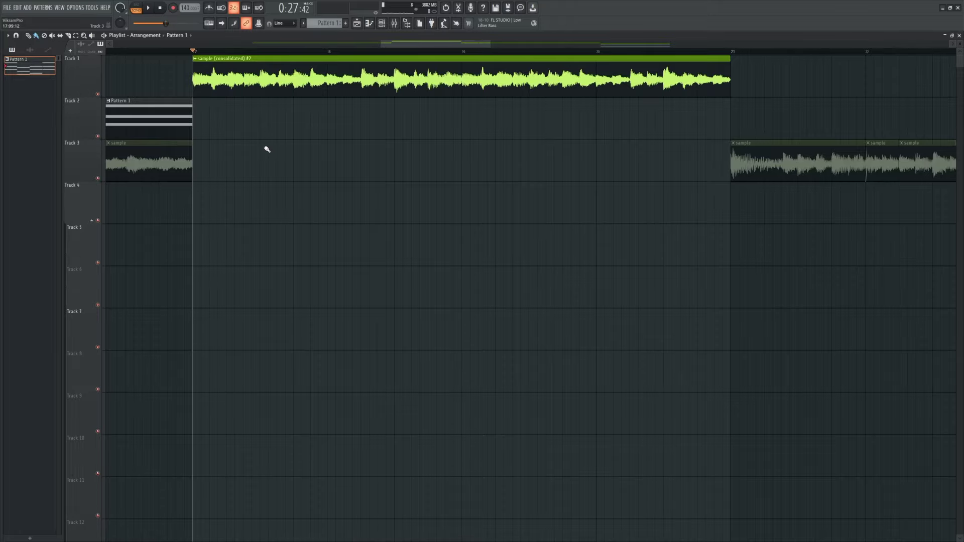
{"action": "scroll", "coordinate": [426, 56], "scroll_direction": "down", "scroll_amount": 2}
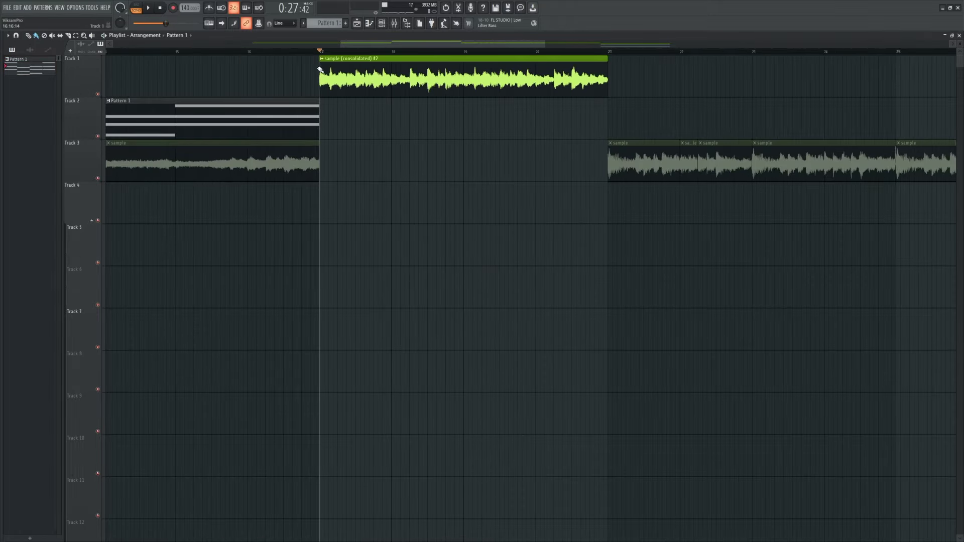
{"action": "scroll", "coordinate": [432, 116], "scroll_direction": "up", "scroll_amount": 2}
Step: Play the consolidated clip from bar 17 with the effects on its mixer track bypassed
{"action": "left_click", "coordinate": [394, 24]}
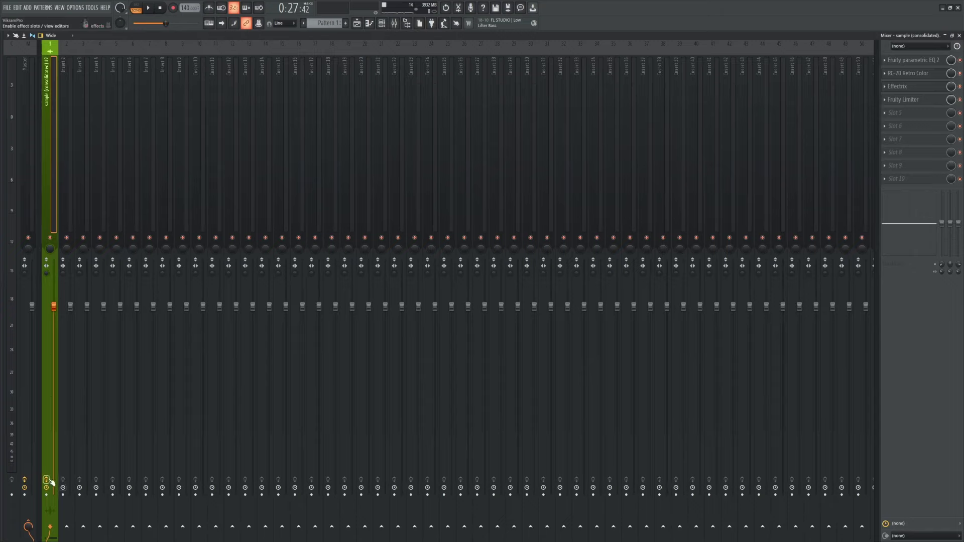
{"action": "key", "text": "space"}
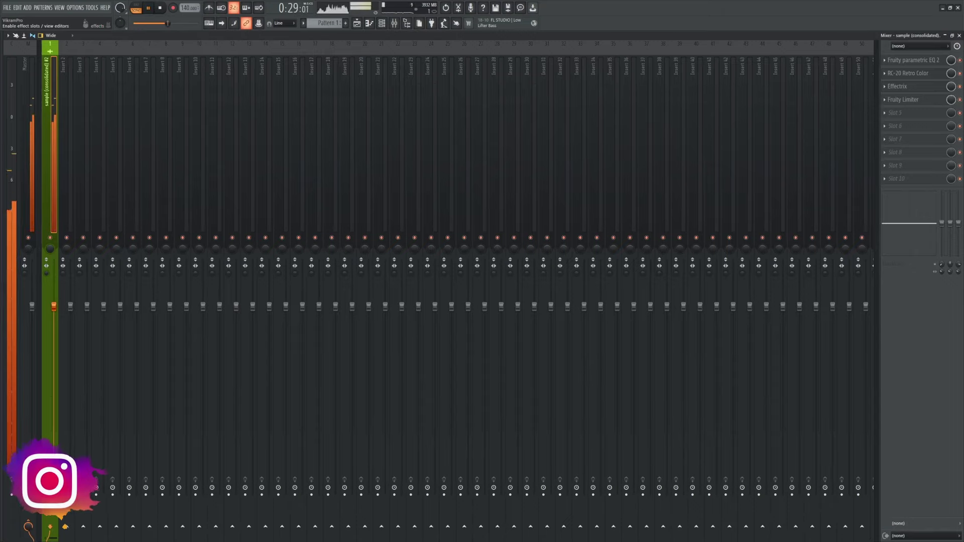
{"action": "key", "text": "space"}
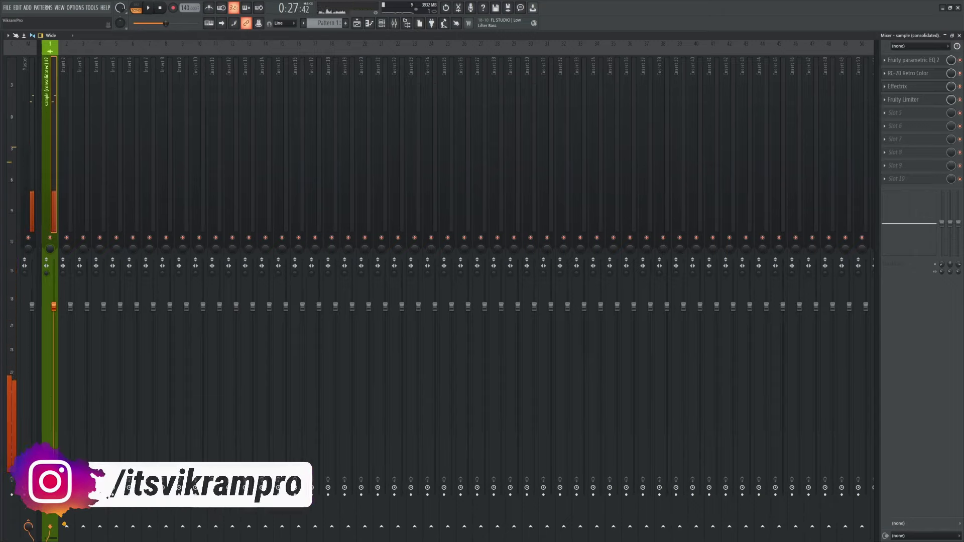
Step: Play the consolidated clip from bar 17 with its mixer effects enabled while following it in the Playlist
{"action": "key", "text": "space"}
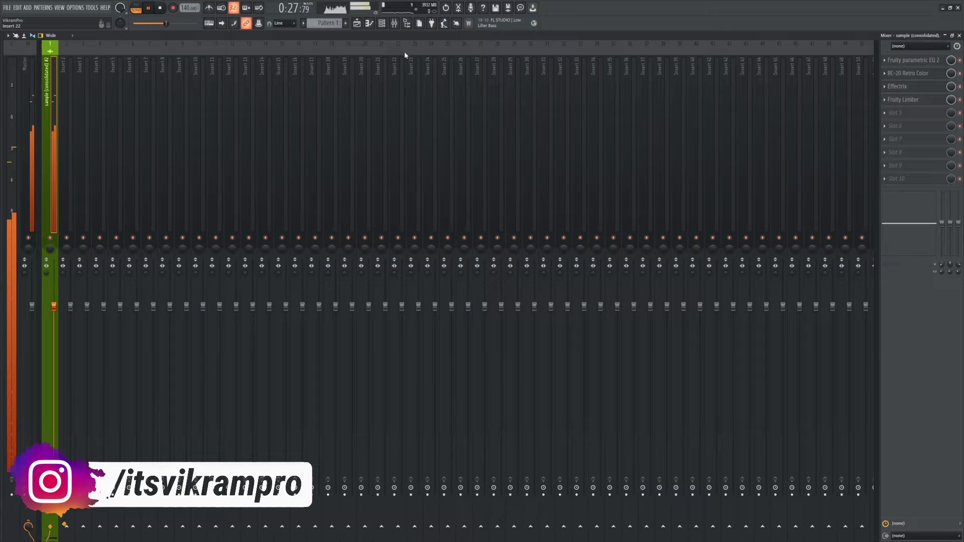
{"action": "left_click", "coordinate": [357, 23]}
{"action": "scroll", "coordinate": [413, 131], "scroll_direction": "up", "scroll_amount": 2}
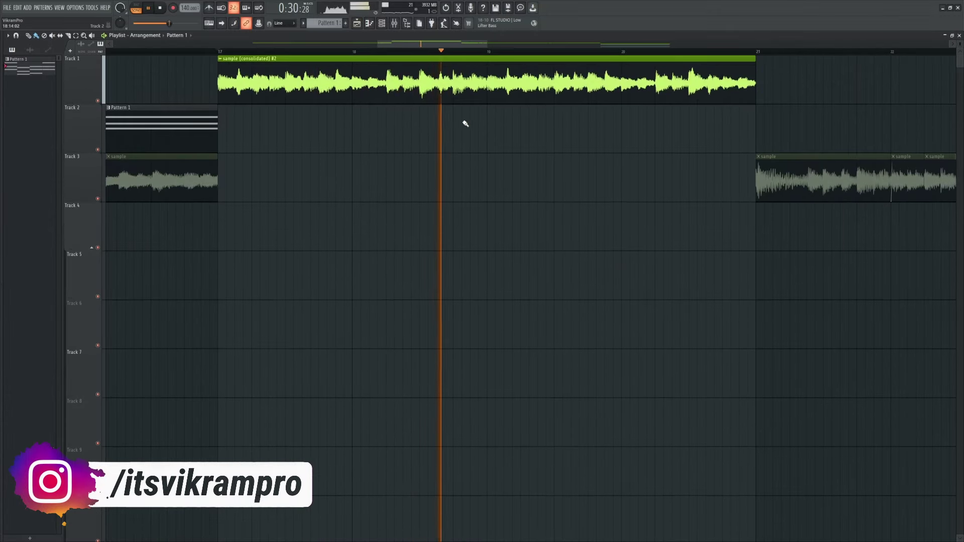
{"action": "scroll", "coordinate": [356, 131], "scroll_direction": "down", "scroll_amount": 2}
{"action": "scroll", "coordinate": [390, 135], "scroll_direction": "up", "scroll_amount": 3}
{"action": "scroll", "coordinate": [389, 135], "scroll_direction": "down", "scroll_amount": 2}
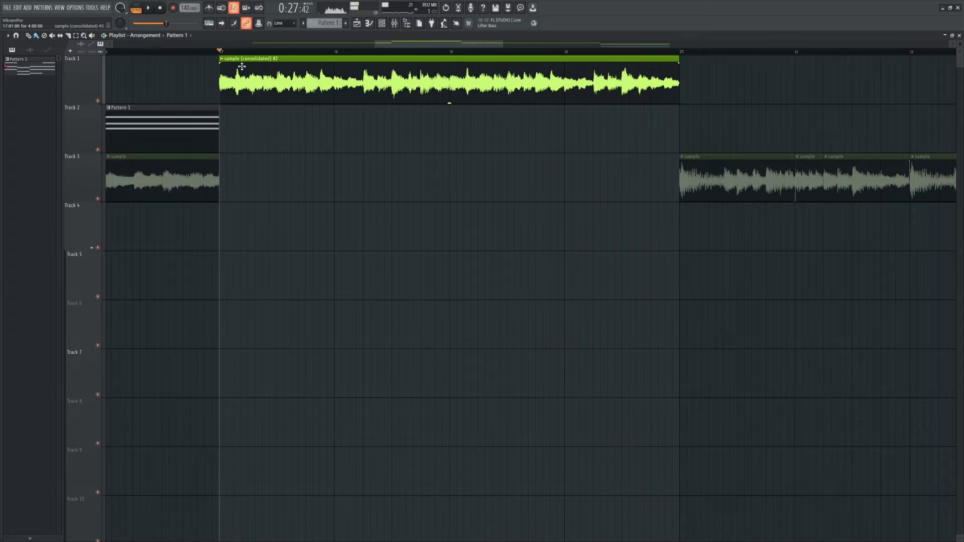
{"action": "key", "text": "space"}
Step: Examine the Fruity parametric EQ 2 and RC-20 Retro Color settings on the consolidated sample's mixer track
{"action": "left_click", "coordinate": [397, 24]}
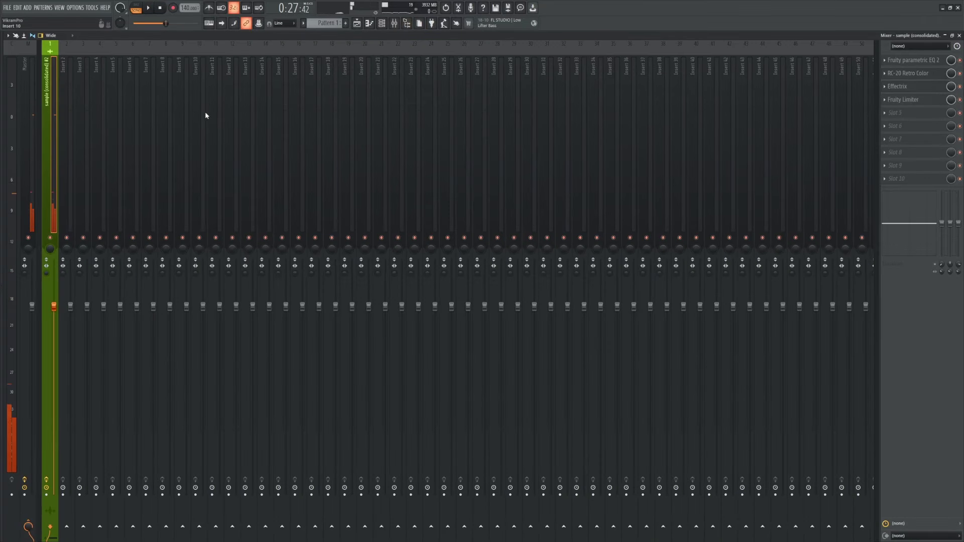
{"action": "left_click", "coordinate": [913, 62]}
{"action": "left_click", "coordinate": [309, 110]}
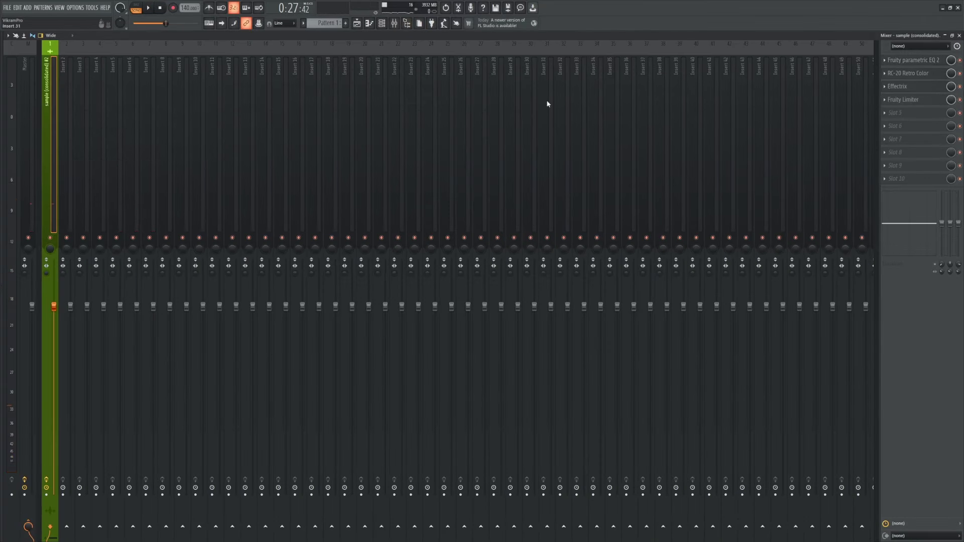
{"action": "left_click", "coordinate": [923, 73]}
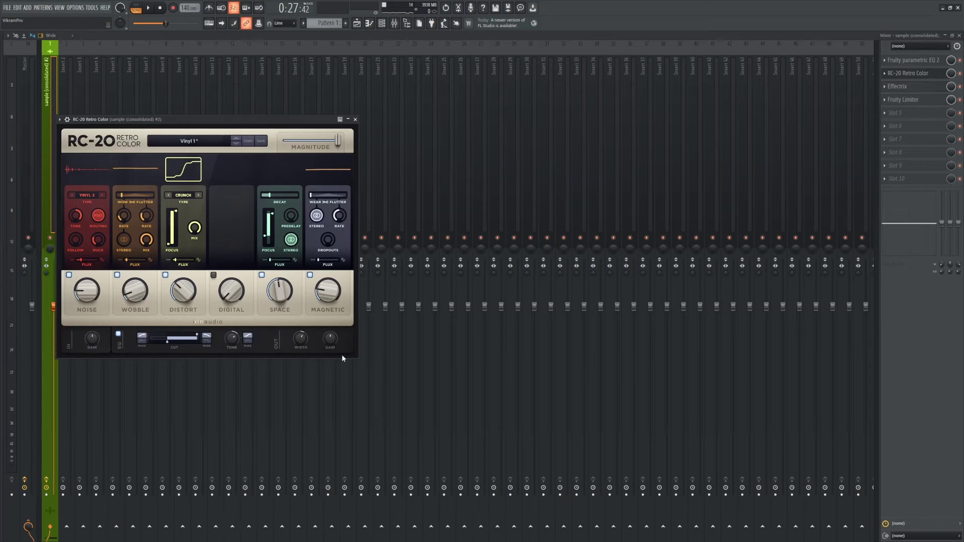
{"action": "left_click", "coordinate": [355, 120]}
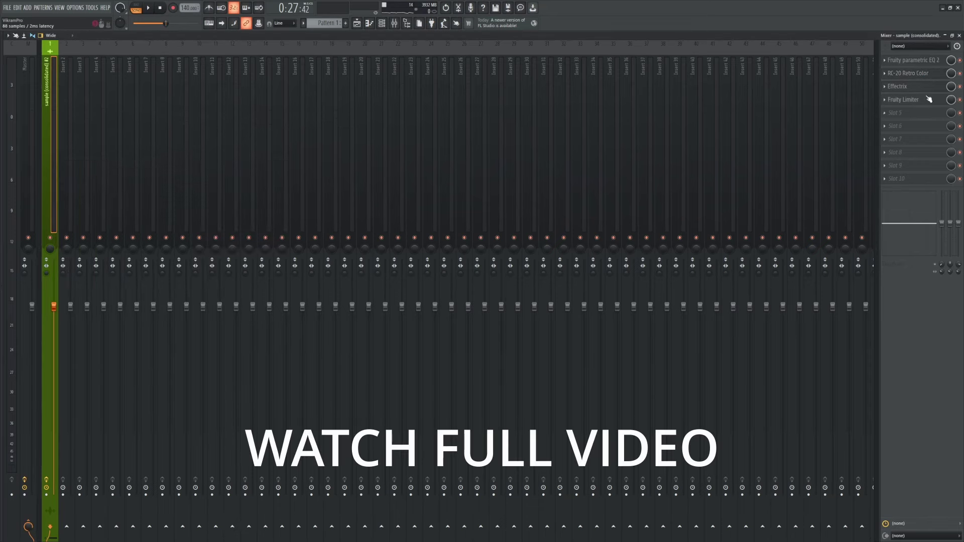
{"action": "left_click", "coordinate": [922, 75]}
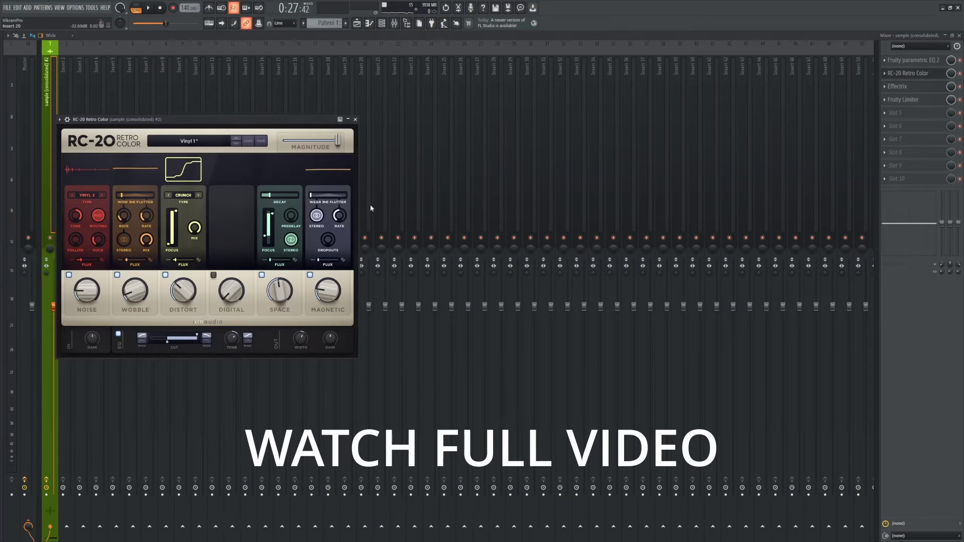
{"action": "left_click", "coordinate": [355, 120]}
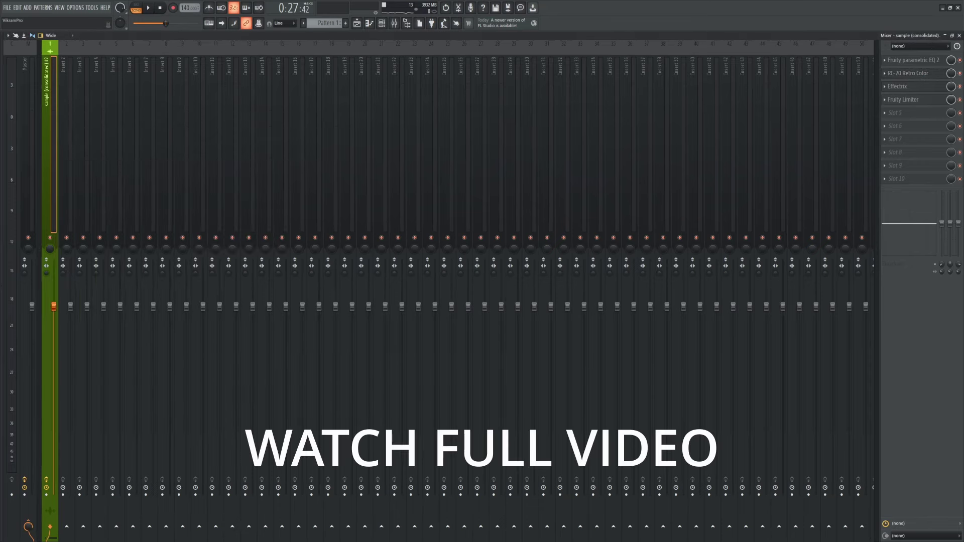
Step: Examine the Effectrix step pattern and the Fruity Limiter compressor settings on the same mixer track
{"action": "left_click", "coordinate": [913, 88]}
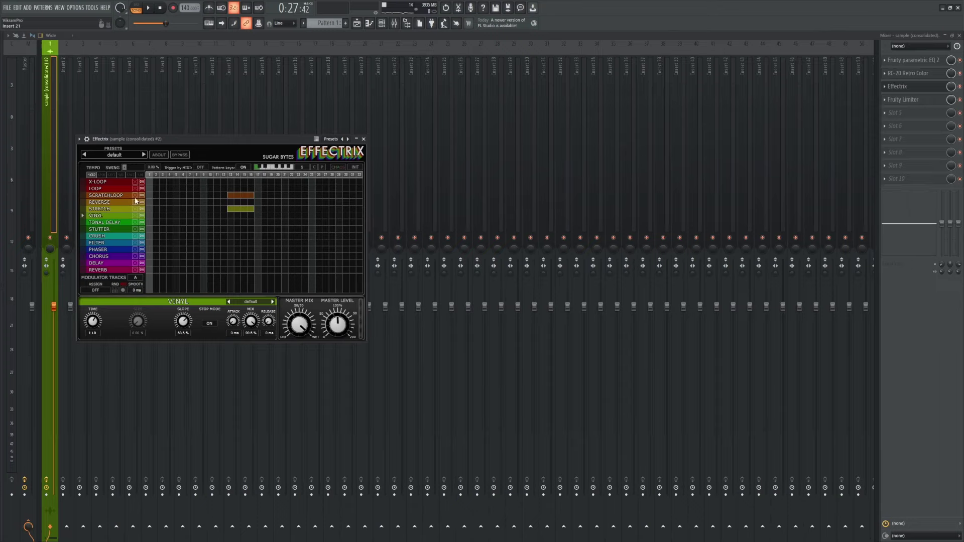
{"action": "left_click", "coordinate": [364, 139]}
{"action": "left_click", "coordinate": [929, 101]}
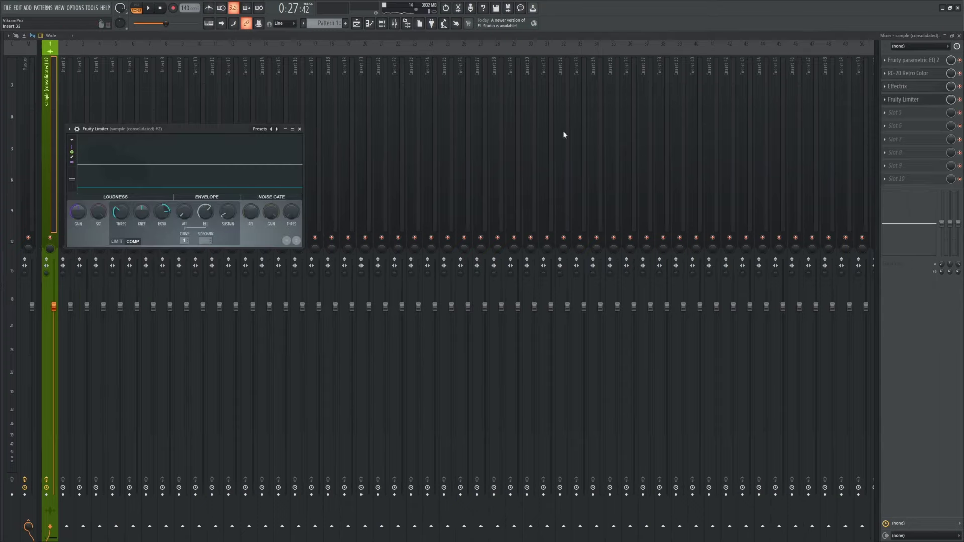
{"action": "left_click", "coordinate": [300, 130]}
Step: Place the Playlist's playback position at bar 29, where the consolidated drums and instruments stems begin
{"action": "left_click", "coordinate": [357, 23]}
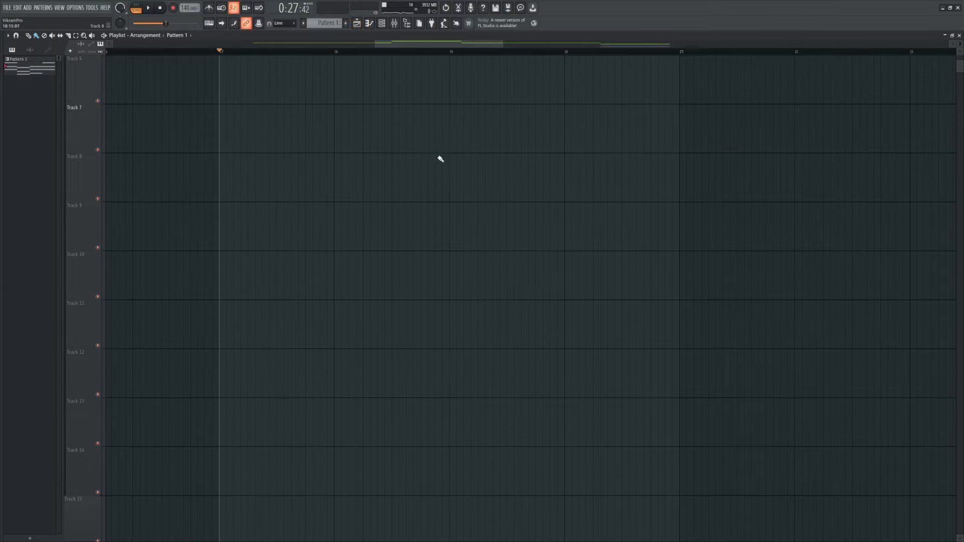
{"action": "scroll", "coordinate": [387, 120], "scroll_direction": "down", "scroll_amount": 5}
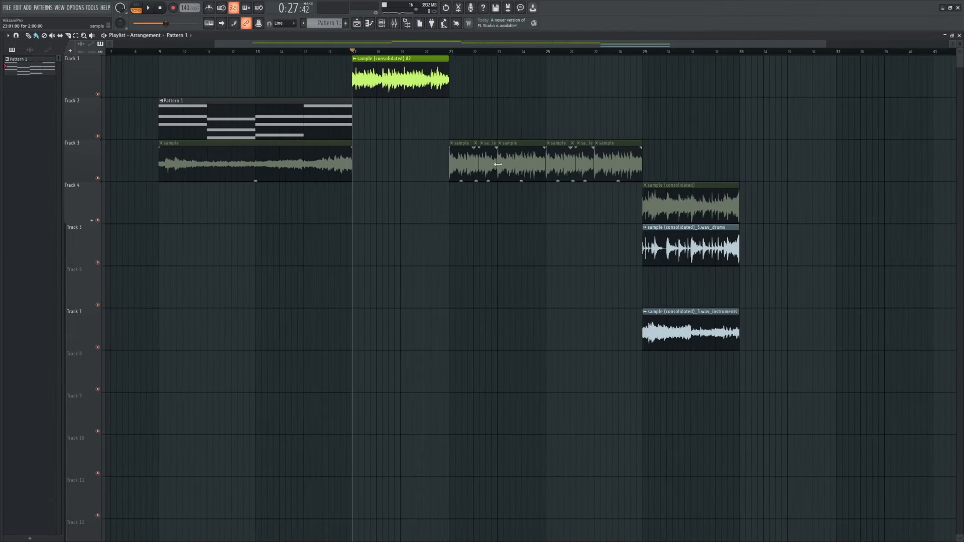
{"action": "scroll", "coordinate": [508, 150], "scroll_direction": "up", "scroll_amount": 3}
{"action": "scroll", "coordinate": [401, 171], "scroll_direction": "down", "scroll_amount": 3}
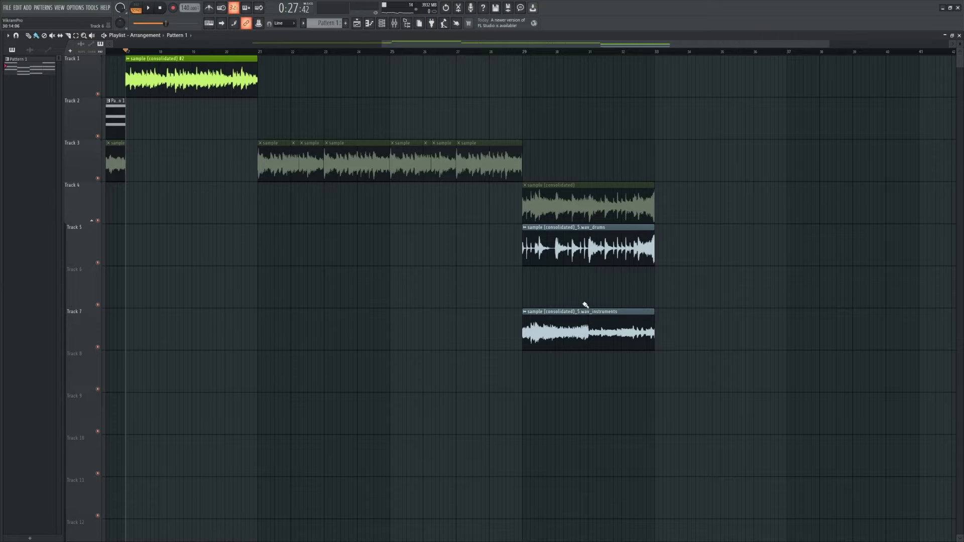
{"action": "scroll", "coordinate": [582, 304], "scroll_direction": "up", "scroll_amount": 3}
{"action": "left_click", "coordinate": [488, 53]}
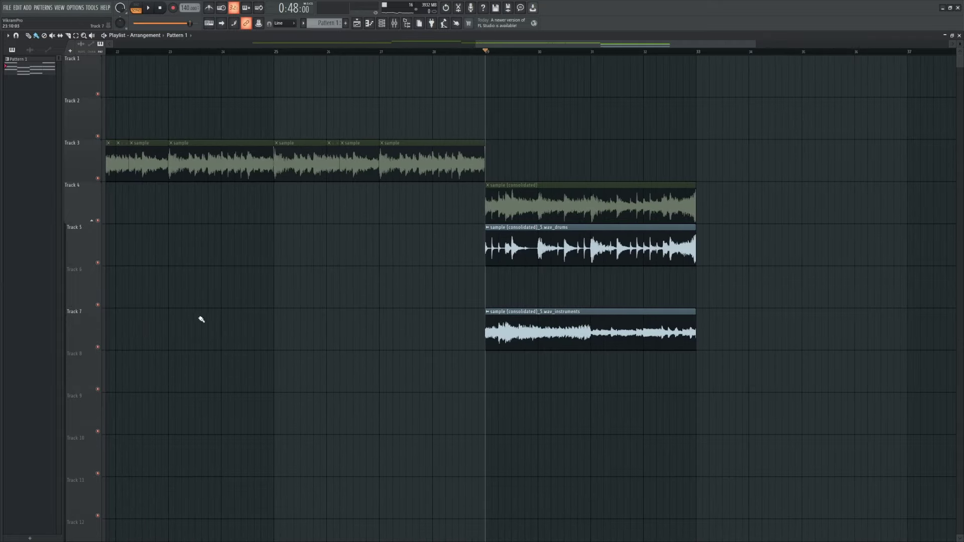
Step: Solo the instruments stem on Track 7, pitch it up 200 cents with Auto stretching, and route it to mixer track 1
{"action": "right_click", "coordinate": [98, 347]}
{"action": "key", "text": "space"}
{"action": "double_click", "coordinate": [527, 312]}
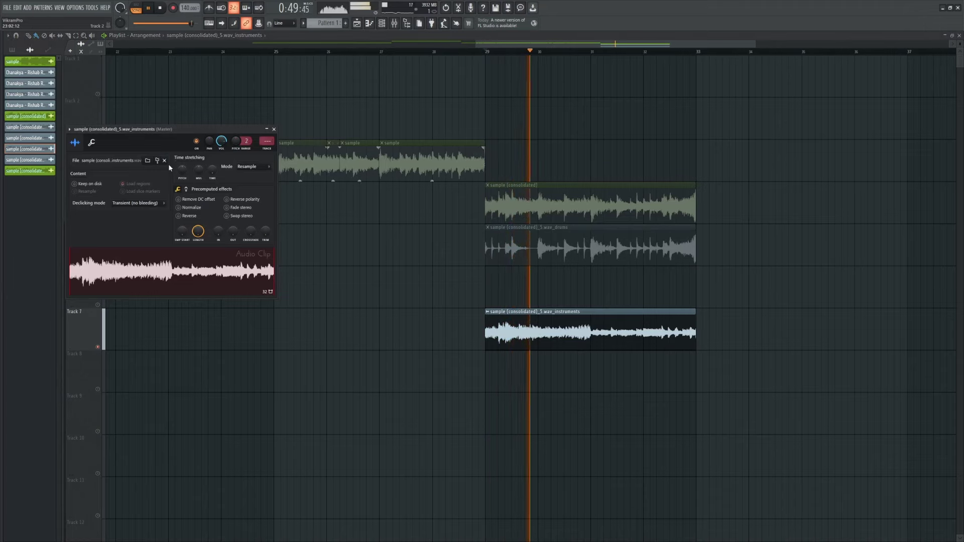
{"action": "key", "text": "space"}
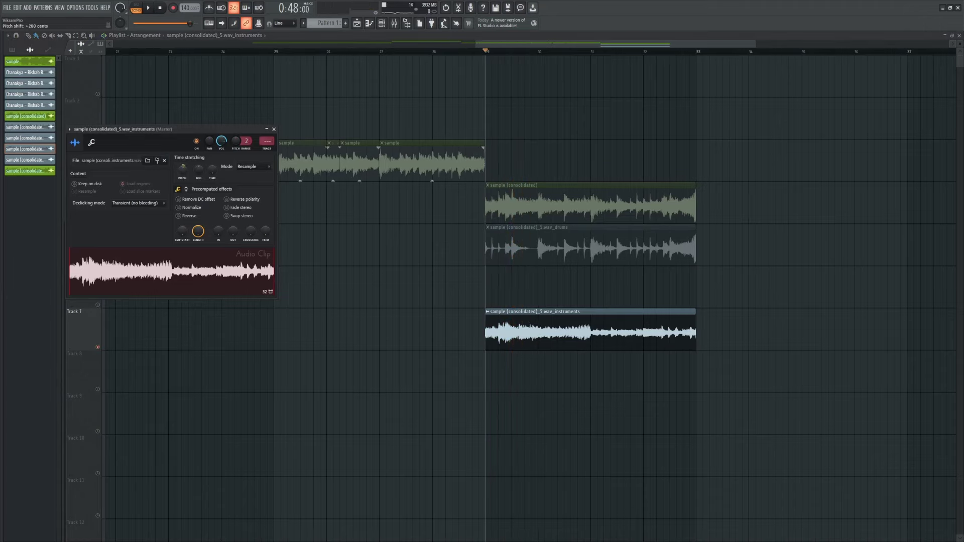
{"action": "key", "text": "space"}
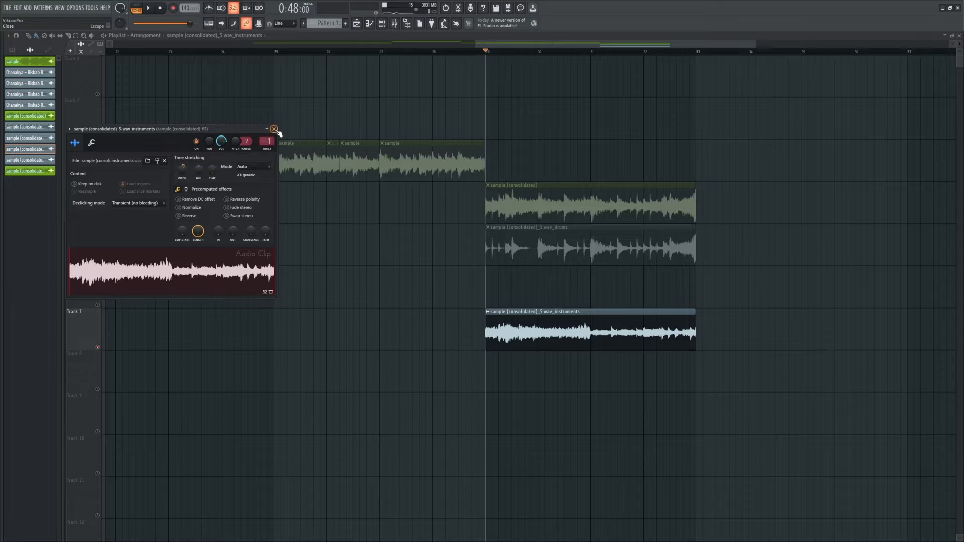
{"action": "left_click", "coordinate": [273, 129]}
Step: Play the soloed instruments stem from bar 29 while following it in the Playlist
{"action": "key", "text": "space"}
{"action": "scroll", "coordinate": [655, 264], "scroll_direction": "down", "scroll_amount": 1}
{"action": "scroll", "coordinate": [655, 264], "scroll_direction": "down", "scroll_amount": 1}
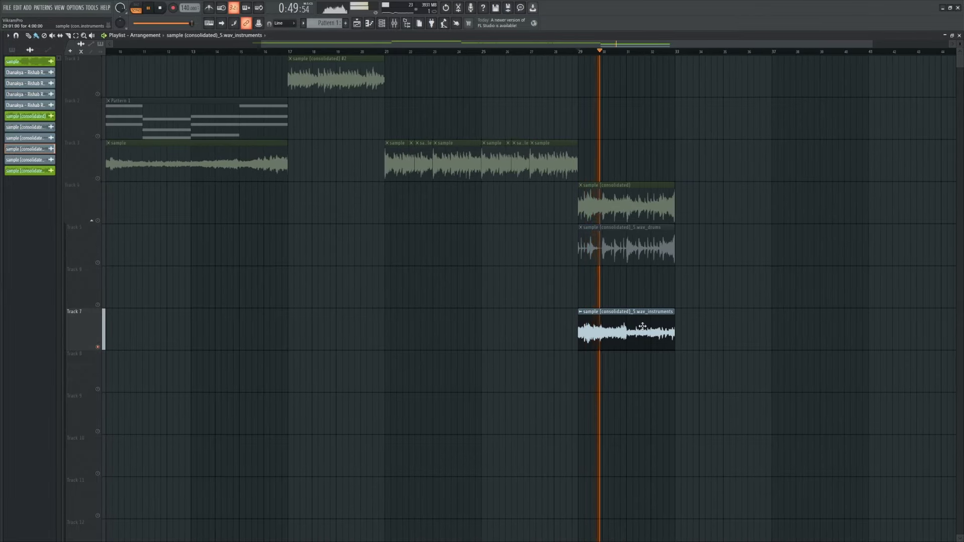
{"action": "scroll", "coordinate": [653, 271], "scroll_direction": "up", "scroll_amount": 1}
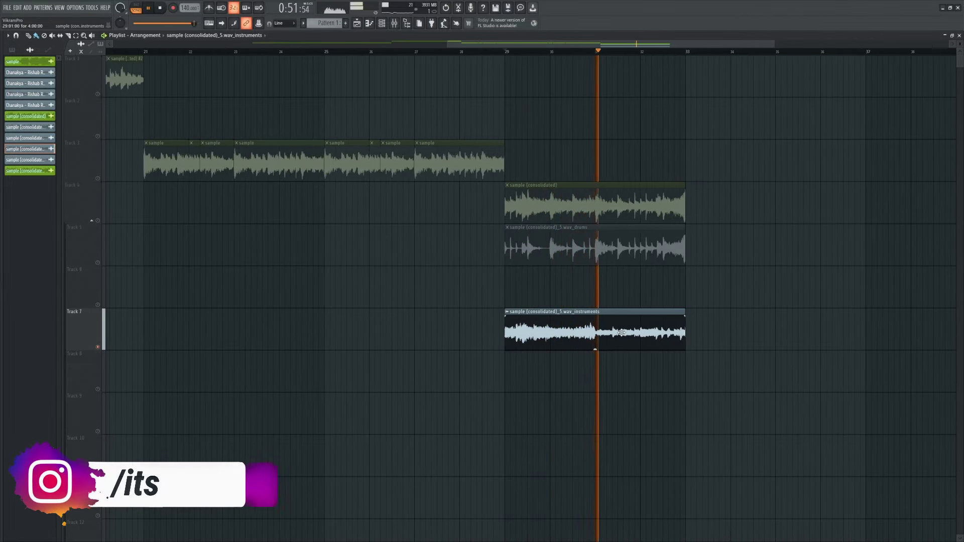
{"action": "scroll", "coordinate": [723, 327], "scroll_direction": "down", "scroll_amount": 3}
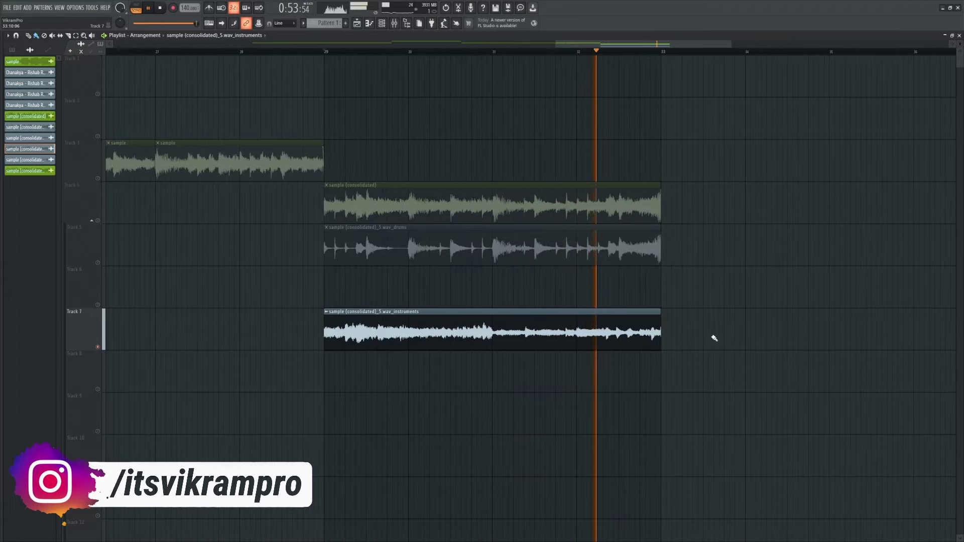
{"action": "key", "text": "space"}
Step: Solo the consolidated clip on Track 1 and play it from bar 17
{"action": "scroll", "coordinate": [594, 314], "scroll_direction": "up", "scroll_amount": 2}
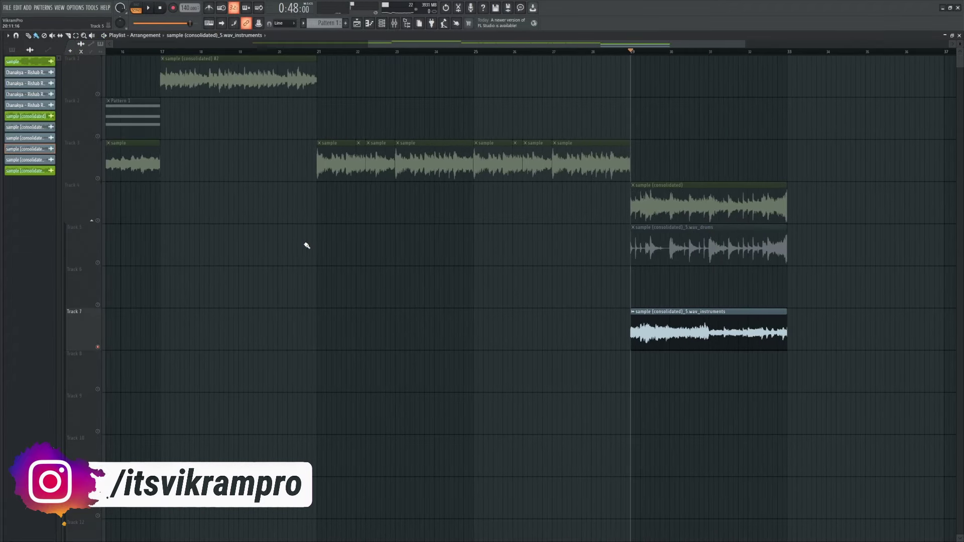
{"action": "scroll", "coordinate": [274, 133], "scroll_direction": "down", "scroll_amount": 1}
{"action": "left_click", "coordinate": [100, 96]}
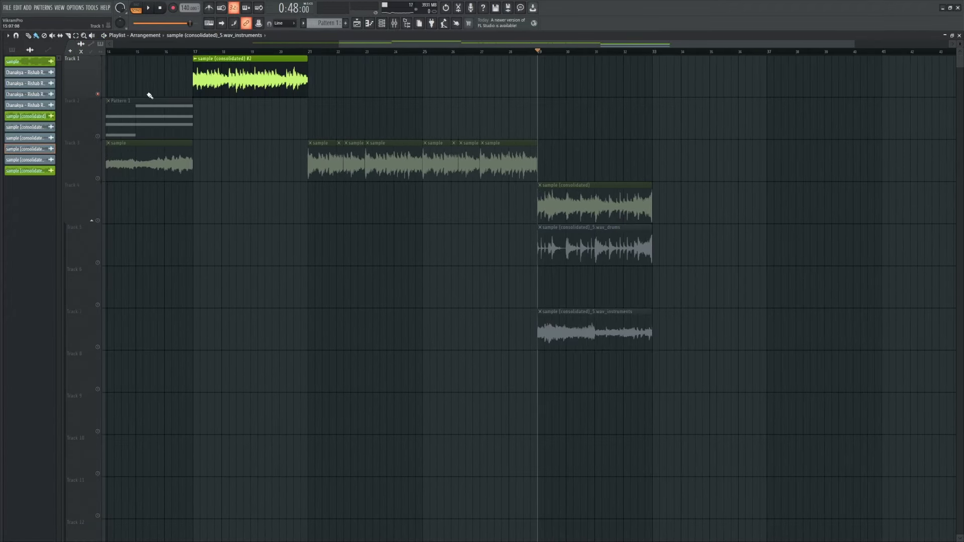
{"action": "scroll", "coordinate": [148, 94], "scroll_direction": "up", "scroll_amount": 3}
{"action": "left_click", "coordinate": [267, 53]}
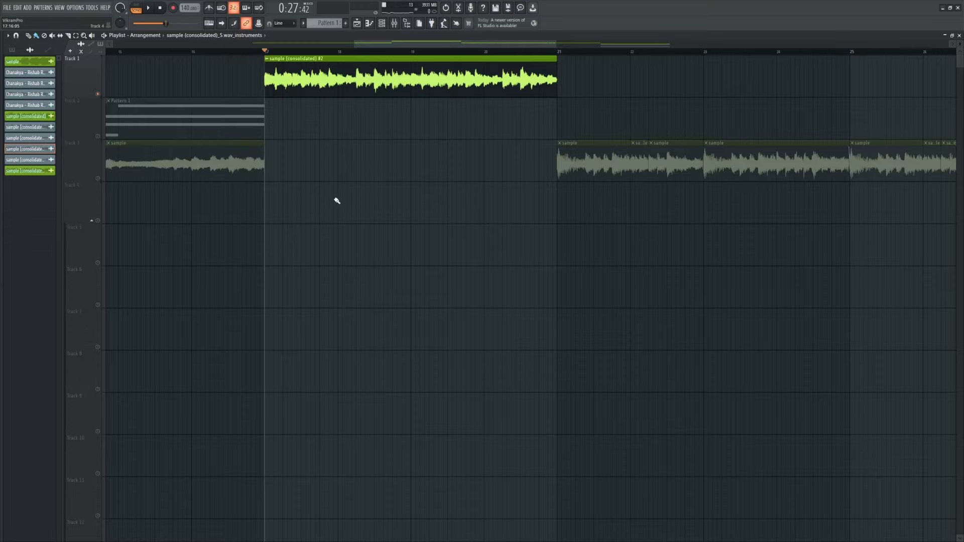
{"action": "scroll", "coordinate": [337, 201], "scroll_direction": "up", "scroll_amount": 2}
{"action": "scroll", "coordinate": [405, 206], "scroll_direction": "down", "scroll_amount": 3}
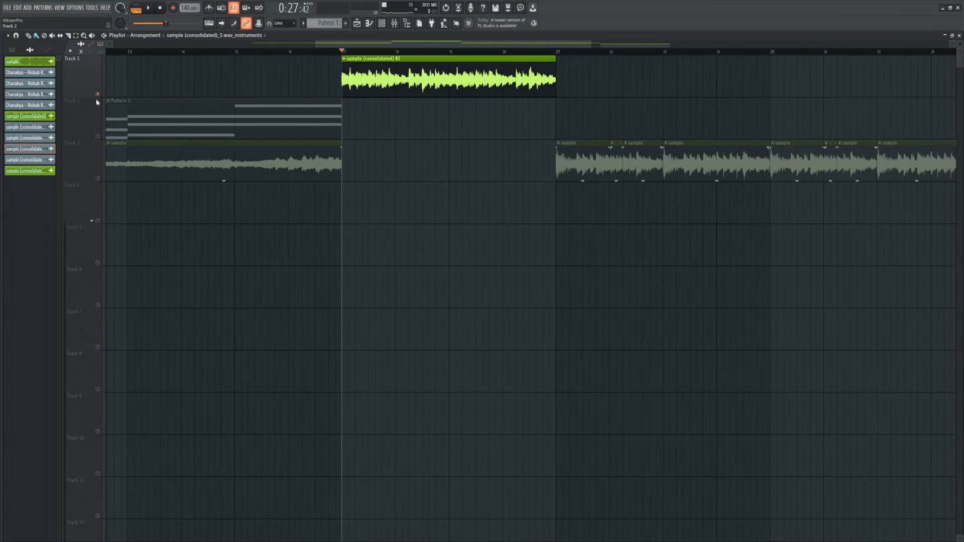
{"action": "scroll", "coordinate": [381, 129], "scroll_direction": "up", "scroll_amount": 3}
{"action": "left_click_drag", "start_coordinate": [415, 43], "coordinate": [421, 44]}
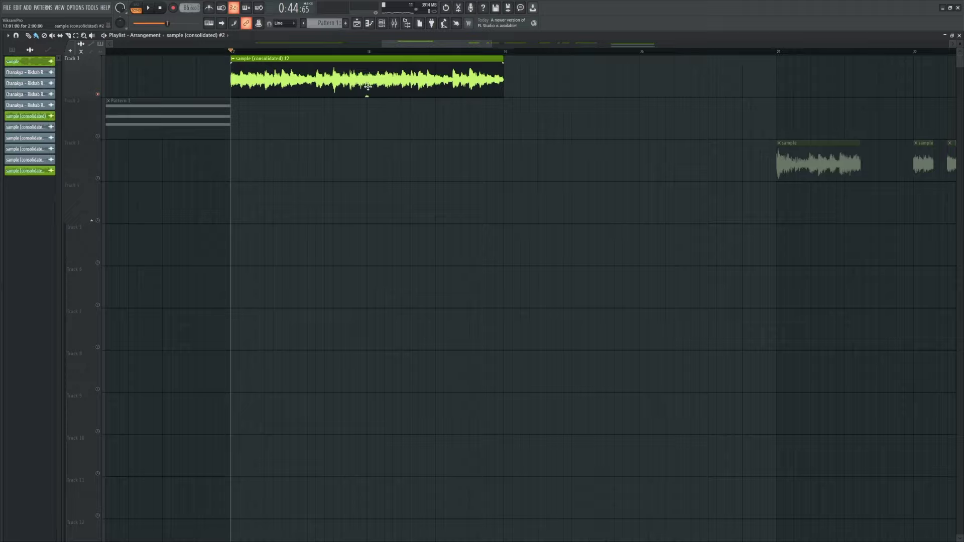
{"action": "key", "text": "space"}
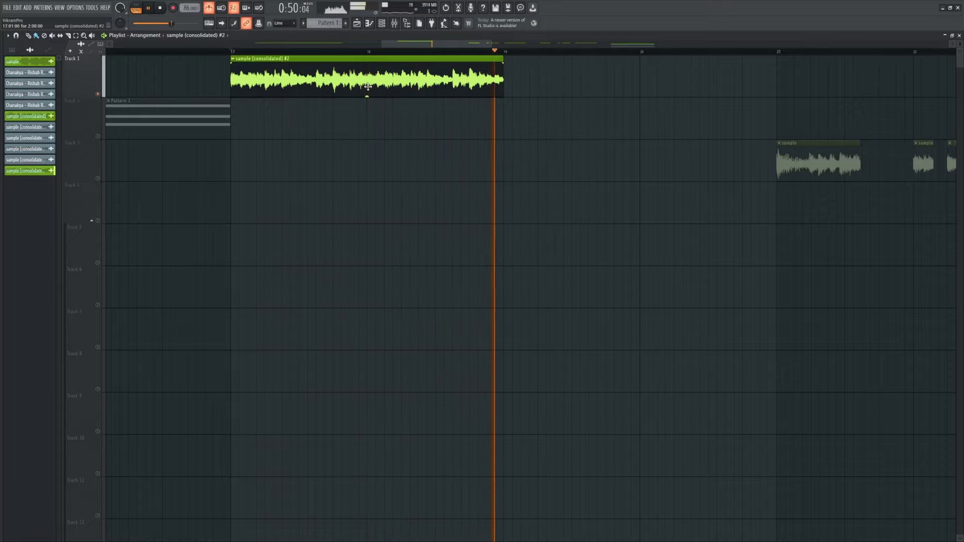
{"action": "key", "text": "space"}
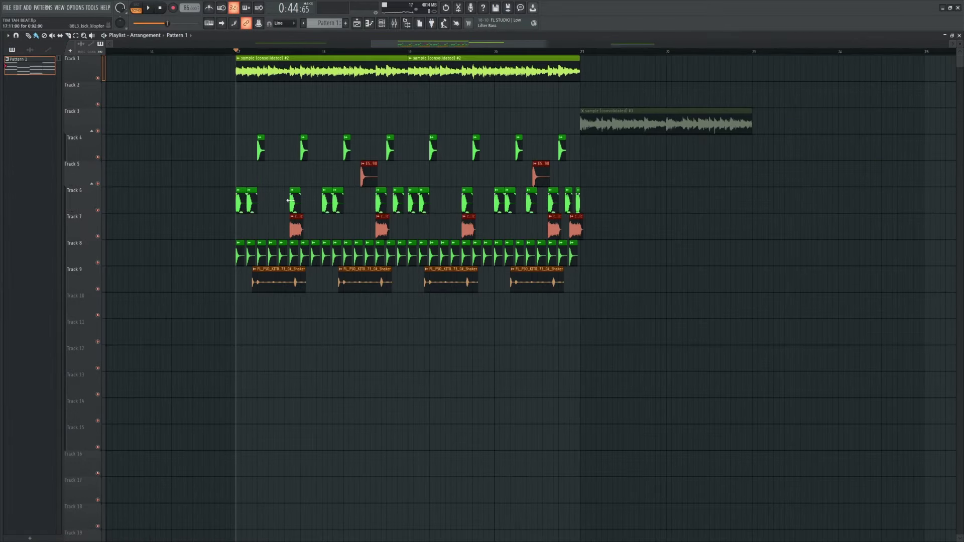
Step: Move all drum and percussion clips on Tracks 4 to 9 up by two tracks, directly beneath the consolidated sample
{"action": "scroll", "coordinate": [290, 201], "scroll_direction": "up", "scroll_amount": 2}
{"action": "left_click_drag", "start_coordinate": [170, 109], "coordinate": [741, 361]}
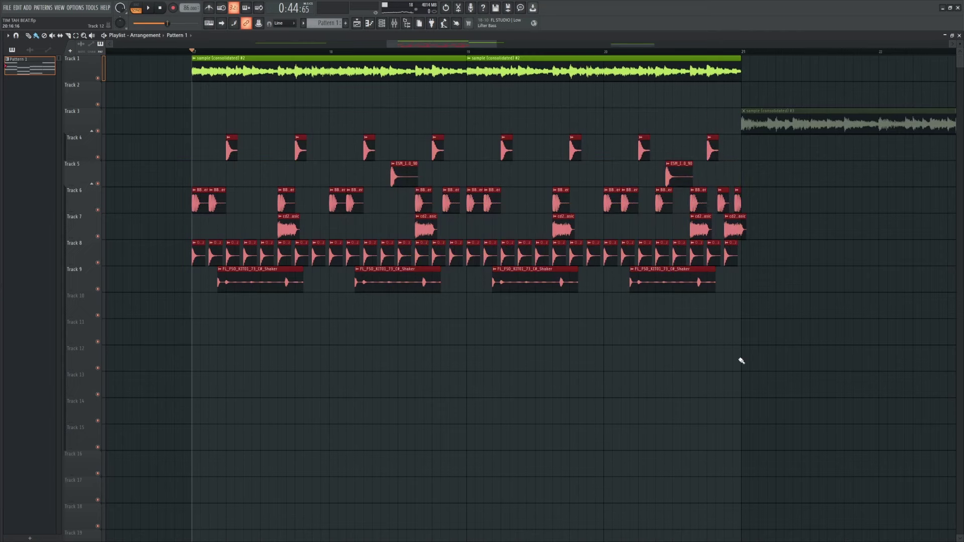
{"action": "key", "text": "shift+Up"}
{"action": "key", "text": "shift+Up"}
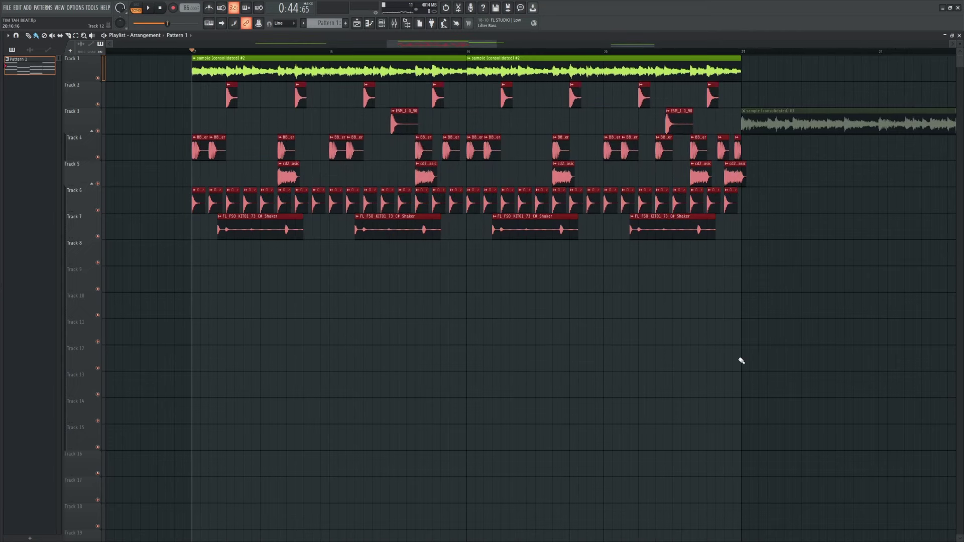
{"action": "left_click", "coordinate": [377, 324]}
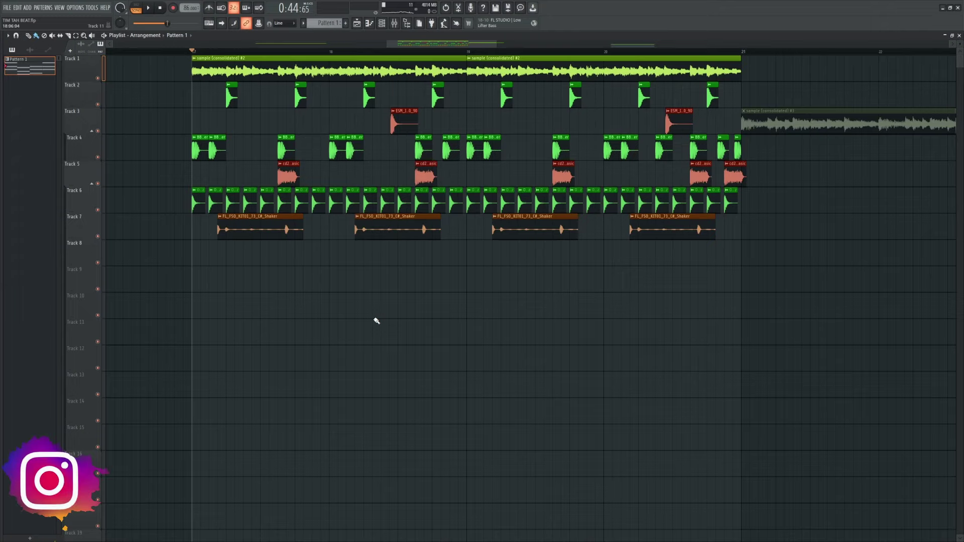
Step: Play the beat from bar 17 before and after enabling HalfTime on the consolidated sample's mixer track
{"action": "key", "text": "space"}
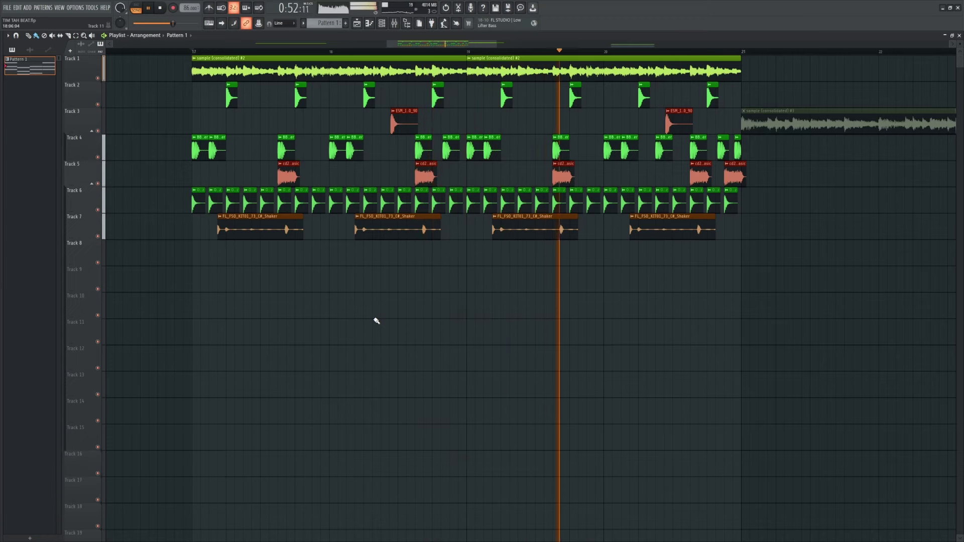
{"action": "key", "text": "space"}
{"action": "key", "text": "F9"}
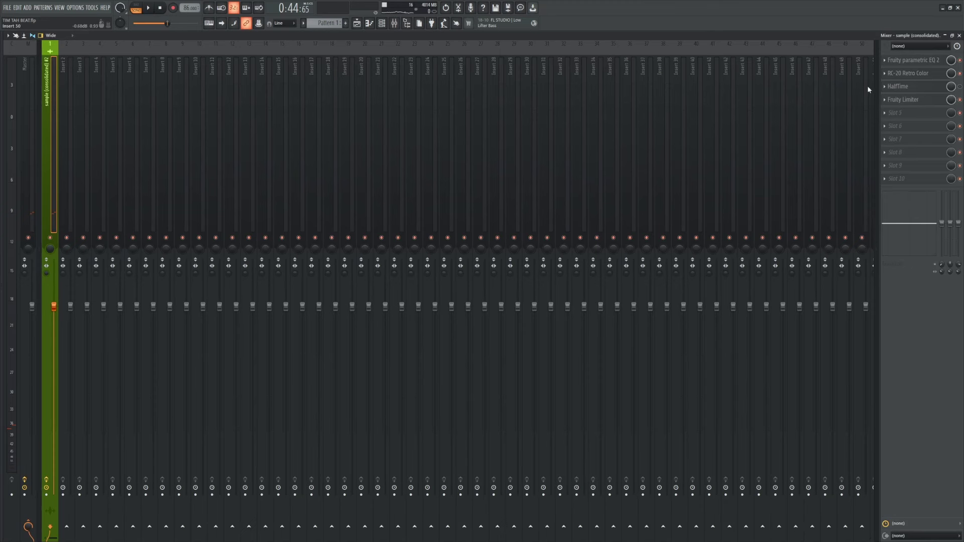
{"action": "left_click", "coordinate": [960, 36]}
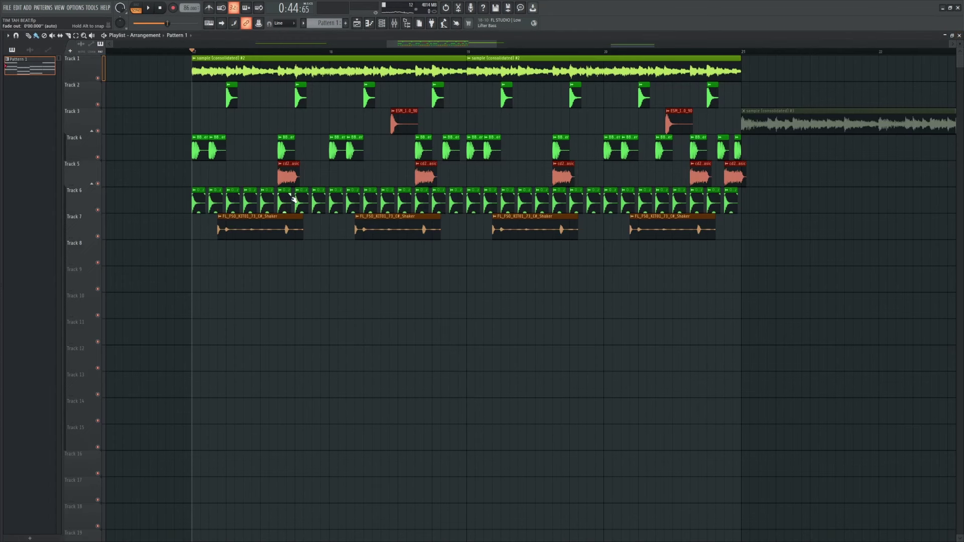
{"action": "key", "text": "space"}
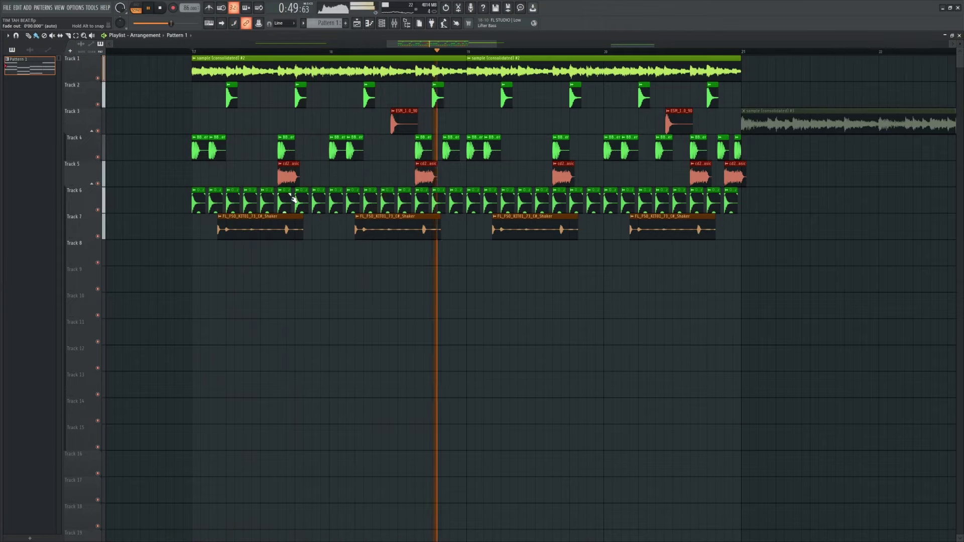
{"action": "key", "text": "space"}
Step: Look over the consolidated clip's channel settings and set the HalfTime loop length on its mixer track to 1/4
{"action": "double_click", "coordinate": [263, 67]}
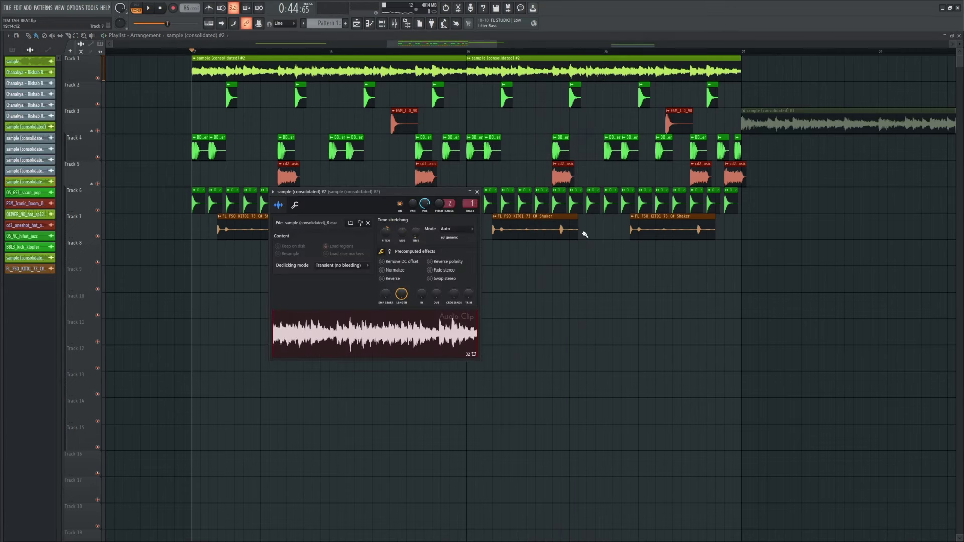
{"action": "left_click", "coordinate": [477, 191]}
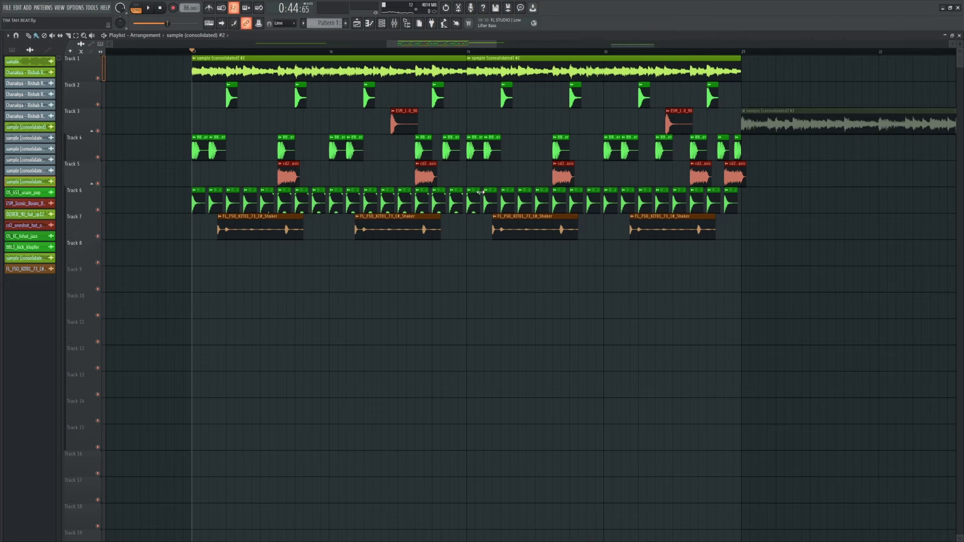
{"action": "left_click", "coordinate": [394, 23]}
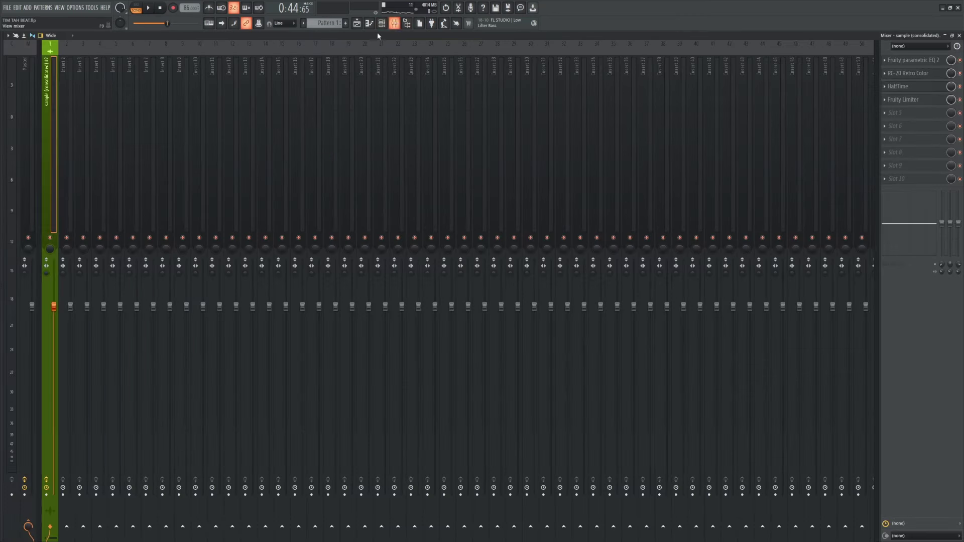
{"action": "left_click", "coordinate": [902, 87]}
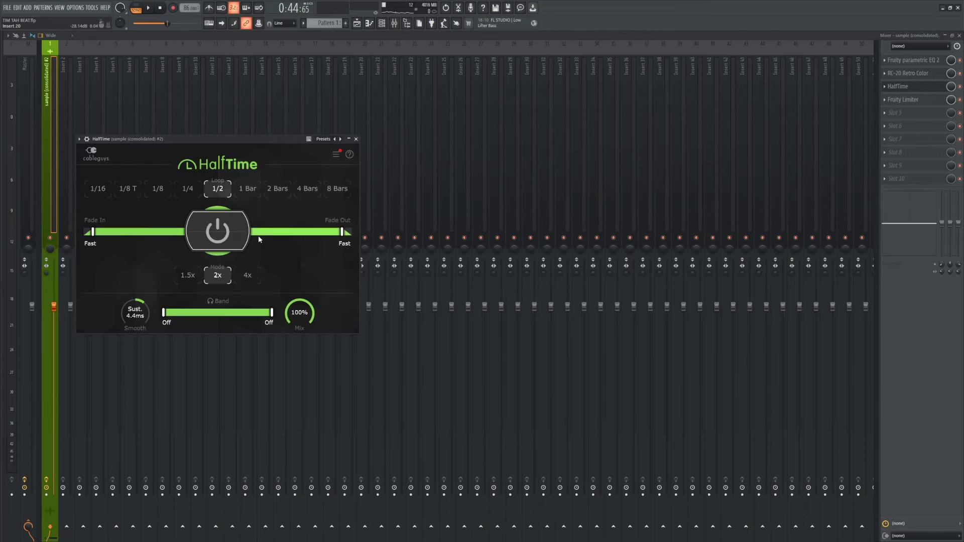
{"action": "left_click", "coordinate": [189, 191]}
{"action": "key", "text": "F5"}
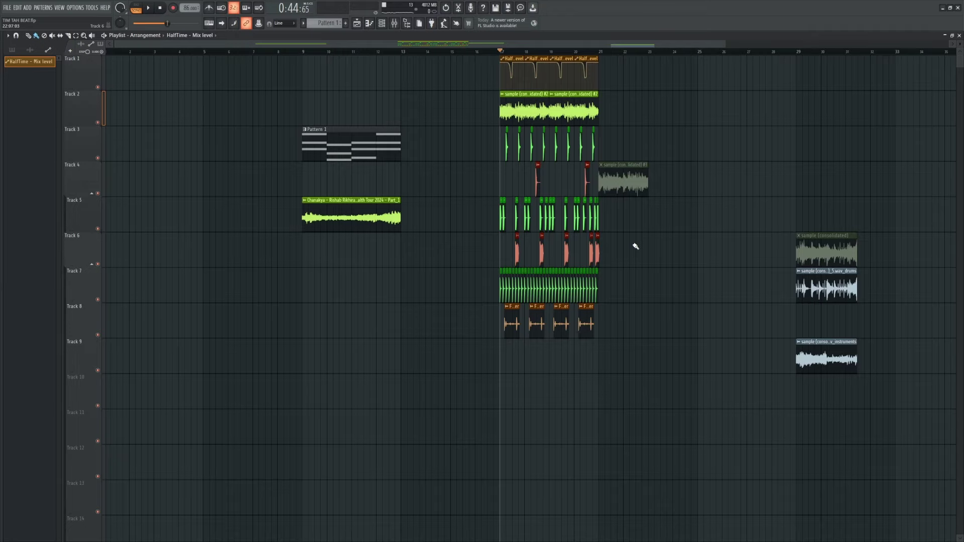
Step: Play the beat from bar 17 with the HalfTime mix-level automation on Track 1
{"action": "scroll", "coordinate": [629, 133], "scroll_direction": "up", "scroll_amount": 3}
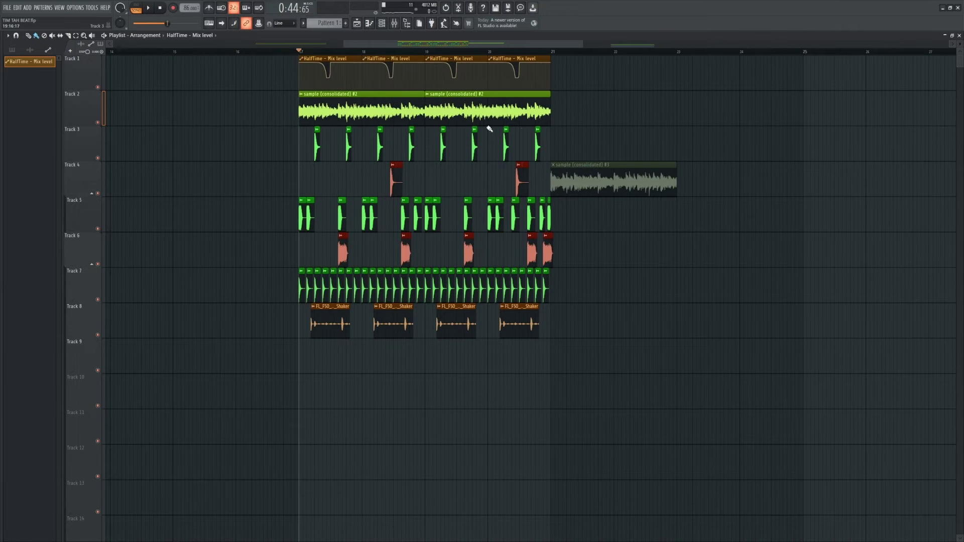
{"action": "key", "text": "space"}
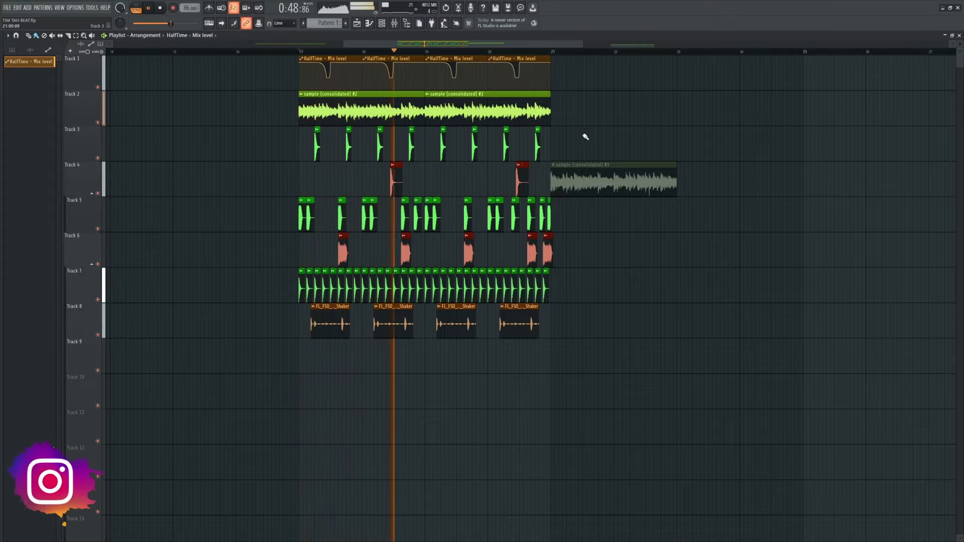
{"action": "scroll", "coordinate": [583, 135], "scroll_direction": "down", "scroll_amount": 3, "text": "ctrl"}
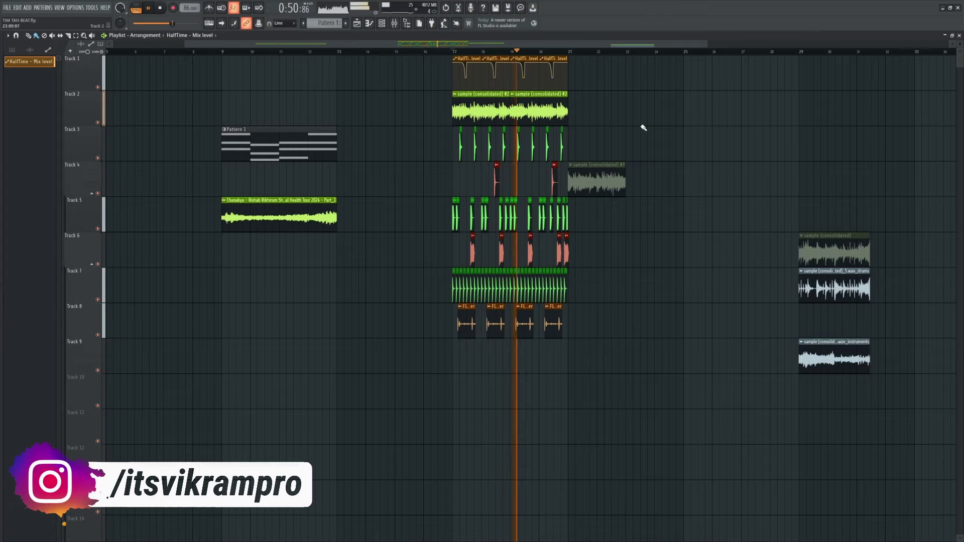
{"action": "key", "text": "space"}
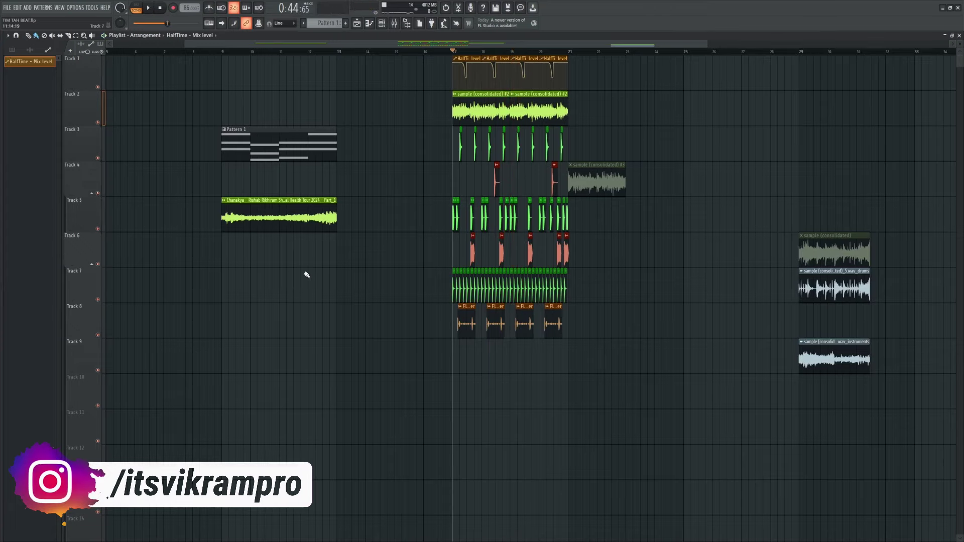
Step: Move the Chanakya sitar clip from Track 5 at bar 9 to Track 9 at bar 17, below the drums
{"action": "scroll", "coordinate": [445, 307], "scroll_direction": "down", "scroll_amount": 2, "text": "alt"}
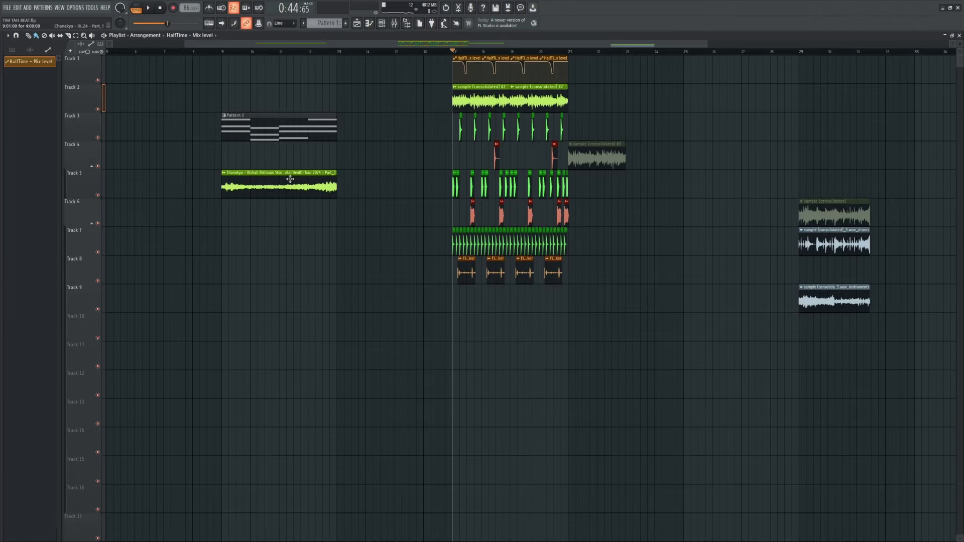
{"action": "left_click_drag", "start_coordinate": [259, 177], "coordinate": [490, 288]}
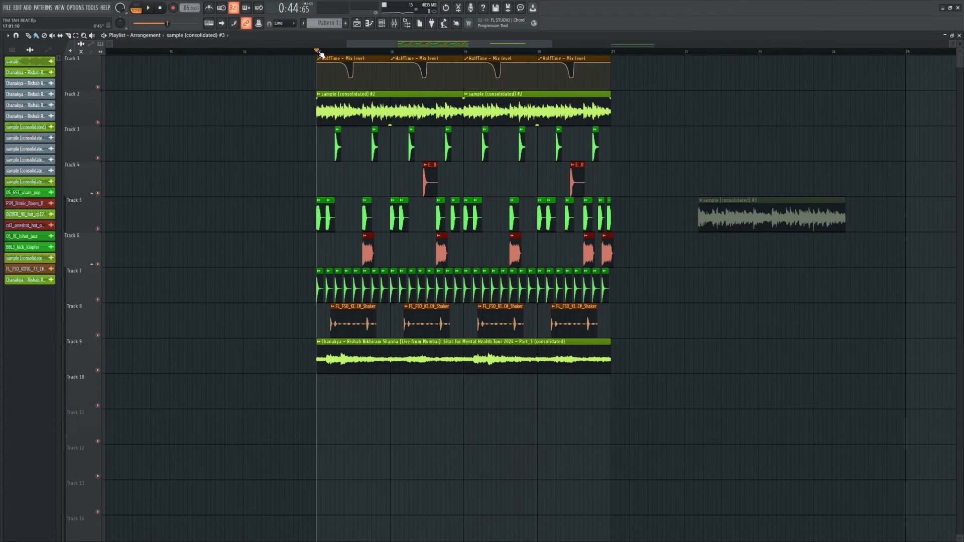
{"action": "scroll", "coordinate": [418, 344], "scroll_direction": "up", "scroll_amount": 2, "text": "alt"}
{"action": "scroll", "coordinate": [418, 344], "scroll_direction": "up", "scroll_amount": 3, "text": "ctrl"}
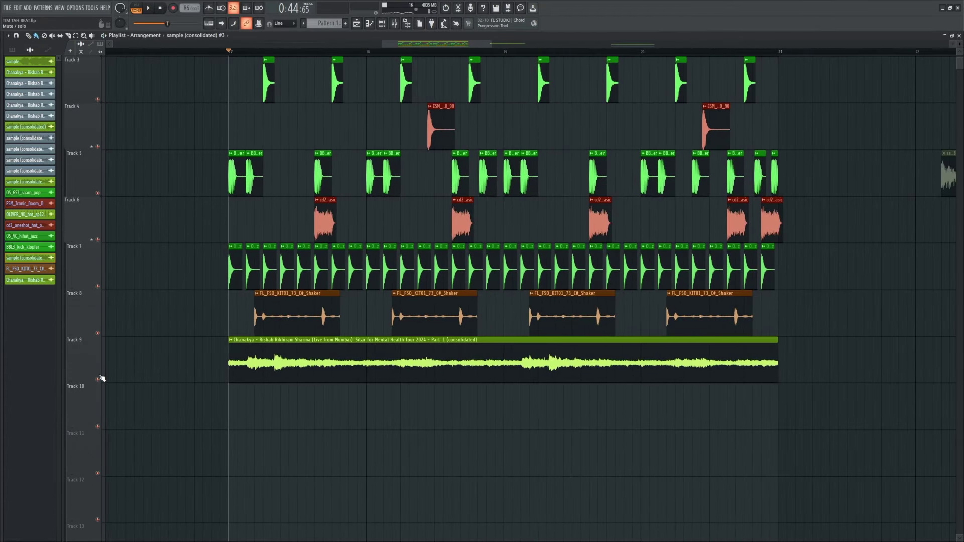
Step: Solo the Chanakya sitar clip on Track 9, play it from bar 17 and bring up its mixer track
{"action": "right_click", "coordinate": [98, 379]}
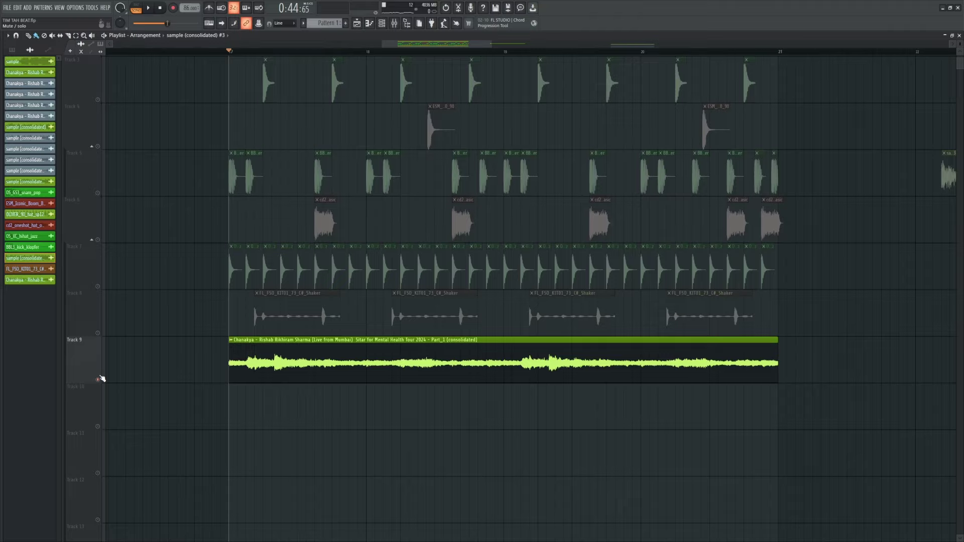
{"action": "key", "text": "space"}
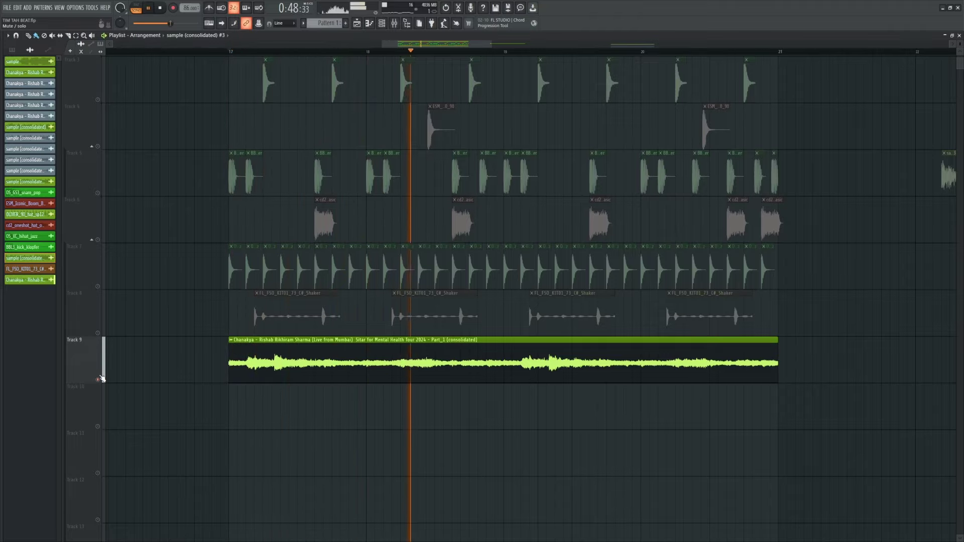
{"action": "double_click", "coordinate": [336, 348]}
{"action": "key", "text": "F9"}
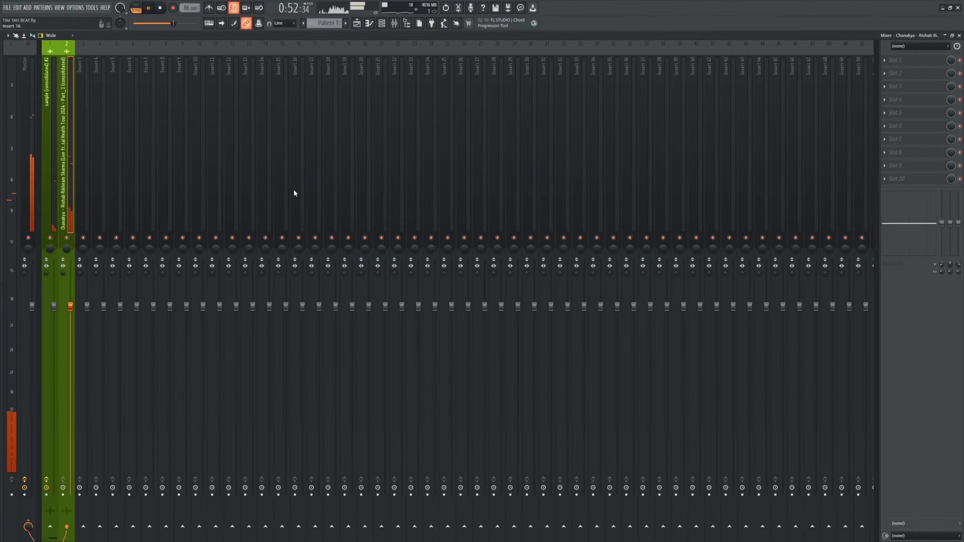
Step: Load Fruity Parametric EQ 2 on the sitar's mixer track and cut the lows with band 1 as a steeper high-pass filter
{"action": "key", "text": "space"}
{"action": "left_click", "coordinate": [895, 60]}
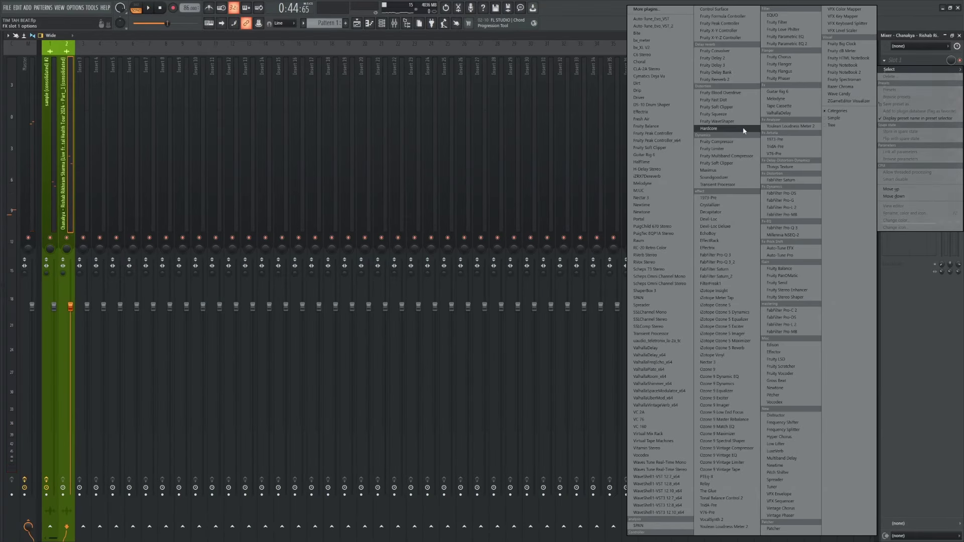
{"action": "left_click", "coordinate": [787, 43]}
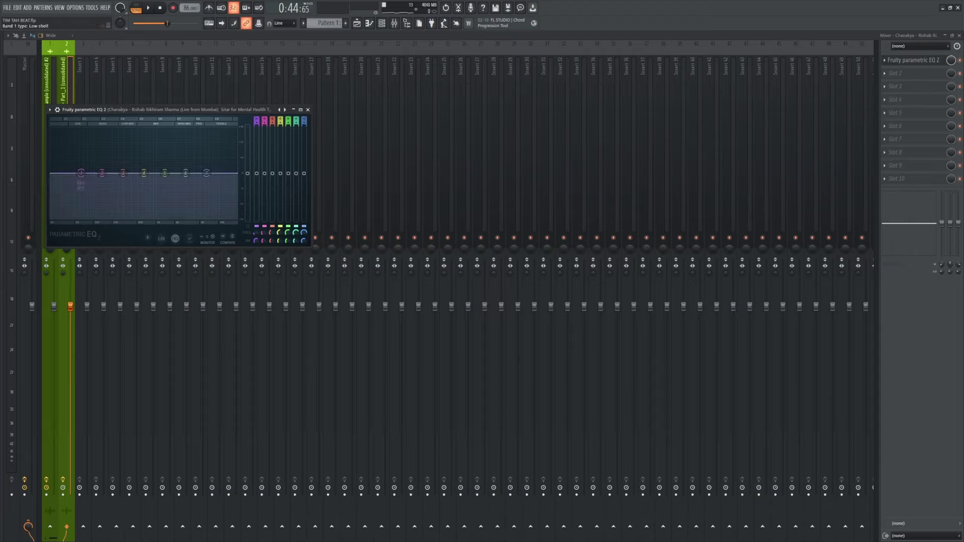
{"action": "left_click_drag", "start_coordinate": [257, 120], "coordinate": [257, 127]}
{"action": "left_click_drag", "start_coordinate": [256, 124], "coordinate": [257, 117]}
{"action": "key", "text": "space"}
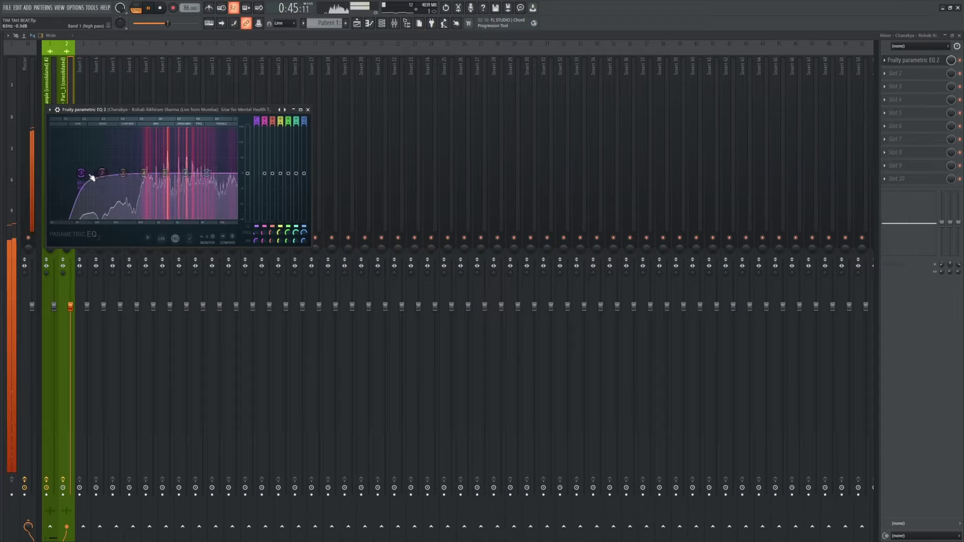
{"action": "left_click_drag", "start_coordinate": [90, 176], "coordinate": [135, 176]}
{"action": "key", "text": "space"}
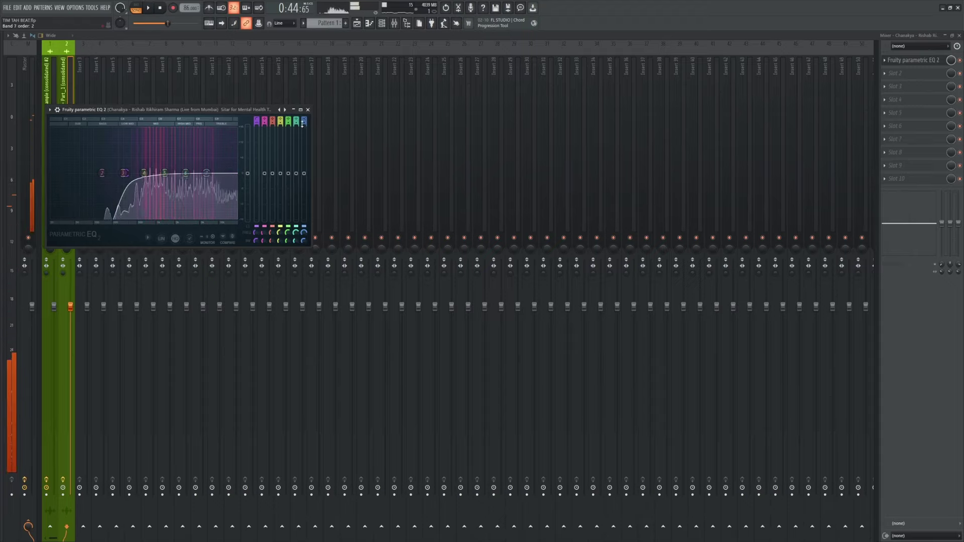
Step: Roll off the sitar's extreme highs by making the last EQ band a low-pass filter at the upper end, and close the equalizer
{"action": "mouse_move", "coordinate": [303, 121]}
{"action": "left_mouse_down"}
{"action": "mouse_move", "coordinate": [304, 139]}
{"action": "mouse_move", "coordinate": [304, 118]}
{"action": "left_mouse_up"}
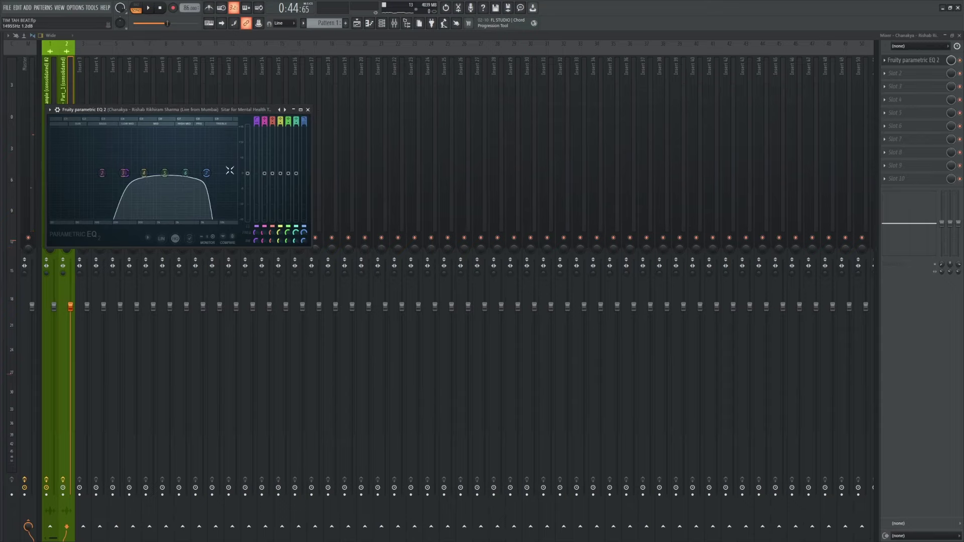
{"action": "left_click_drag", "start_coordinate": [207, 173], "coordinate": [222, 175]}
{"action": "key", "text": "space"}
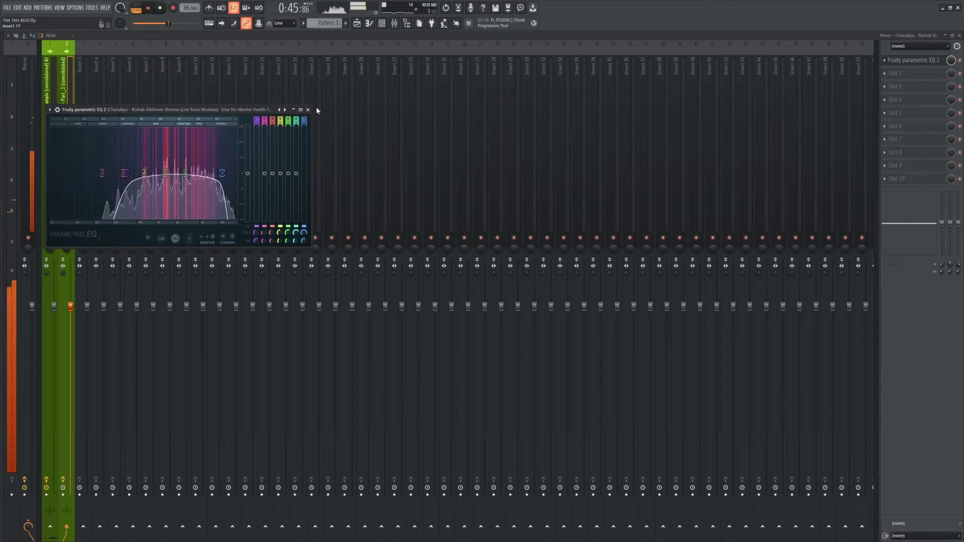
{"action": "key", "text": "space"}
{"action": "left_click", "coordinate": [308, 109]}
Step: Add ValhallaRoom in slot 2 of the sitar's mixer track with a 2.63 s decay and a mix level of about 53%
{"action": "left_click", "coordinate": [899, 73]}
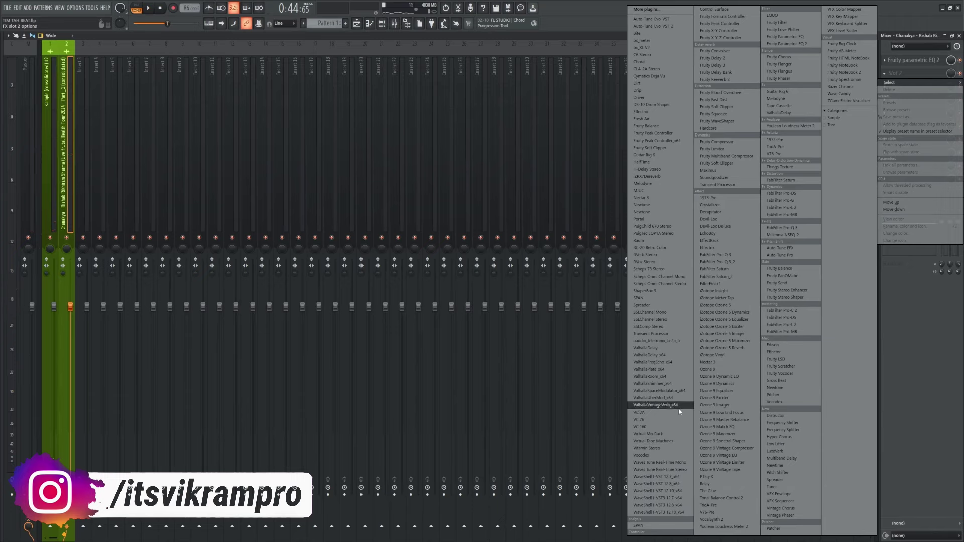
{"action": "left_click", "coordinate": [678, 377]}
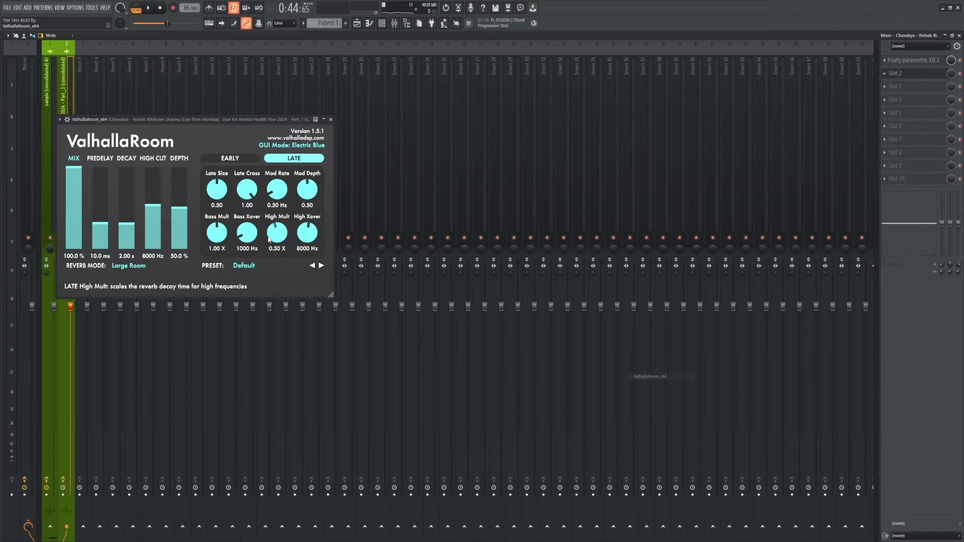
{"action": "key", "text": "space"}
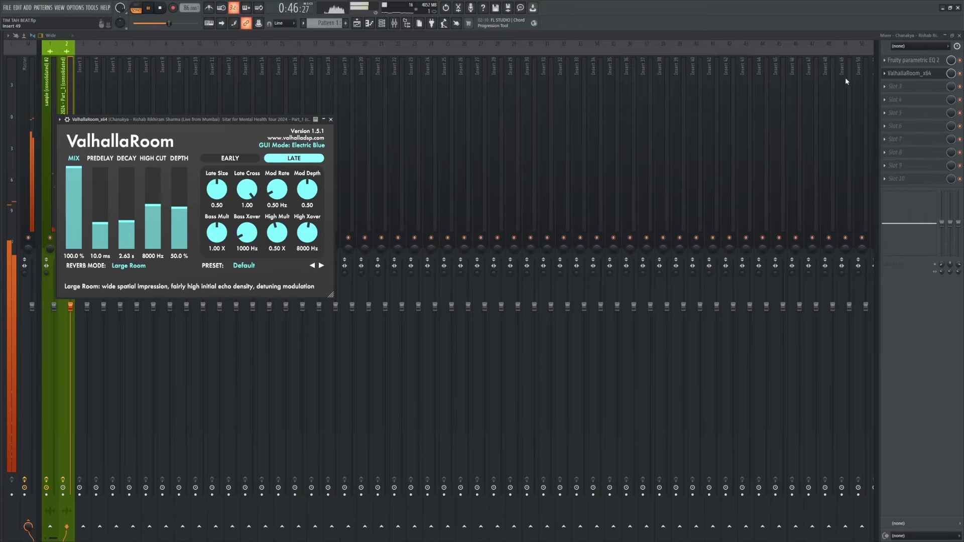
{"action": "left_click_drag", "start_coordinate": [951, 74], "coordinate": [951, 89]}
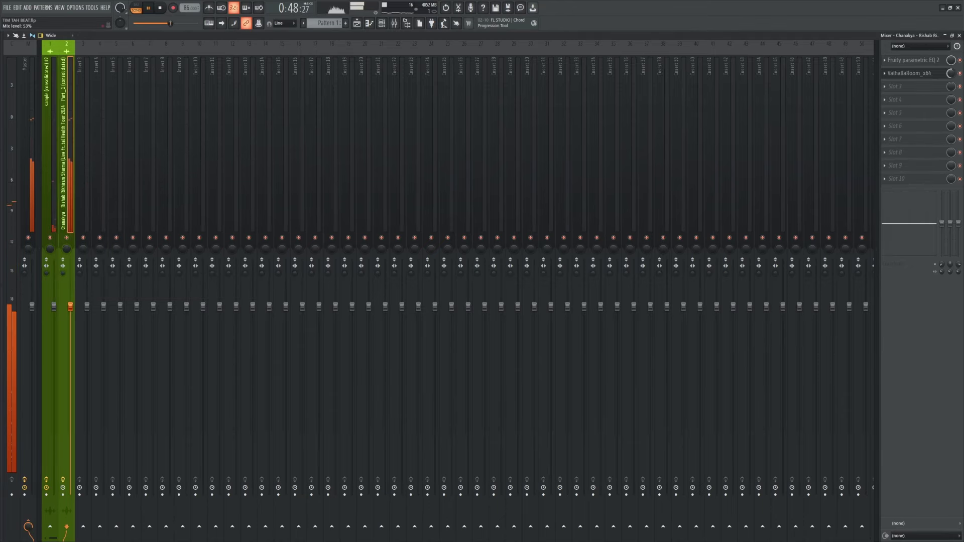
{"action": "left_click", "coordinate": [959, 36]}
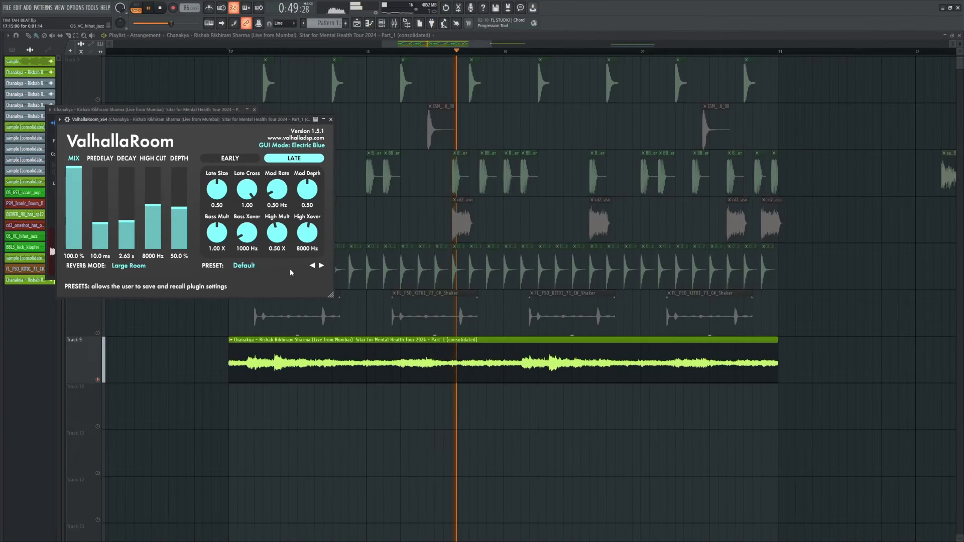
{"action": "left_click", "coordinate": [331, 120]}
{"action": "left_click", "coordinate": [255, 109]}
Step: Unsolo Track 9 and play the full beat from bar 17 with the processed sitar
{"action": "key", "text": "space"}
{"action": "right_click", "coordinate": [98, 380]}
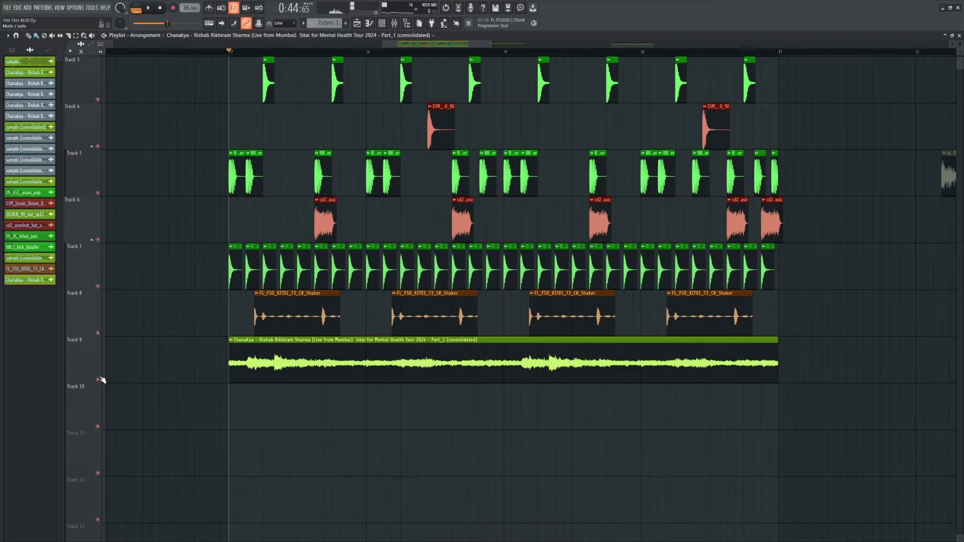
{"action": "key", "text": "space"}
{"action": "scroll", "coordinate": [510, 383], "scroll_direction": "up", "scroll_amount": 3}
{"action": "scroll", "coordinate": [270, 318], "scroll_direction": "up", "scroll_amount": 2}
{"action": "scroll", "coordinate": [341, 204], "scroll_direction": "down", "scroll_amount": 1}
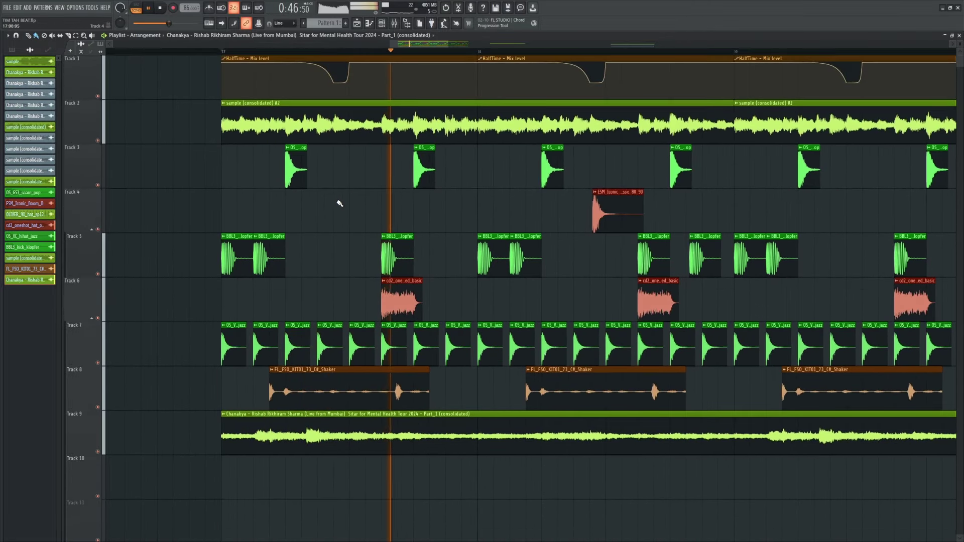
{"action": "scroll", "coordinate": [338, 202], "scroll_direction": "down", "scroll_amount": 3}
{"action": "scroll", "coordinate": [386, 211], "scroll_direction": "up", "scroll_amount": 4}
{"action": "scroll", "coordinate": [386, 211], "scroll_direction": "down", "scroll_amount": 7}
{"action": "scroll", "coordinate": [393, 206], "scroll_direction": "down", "scroll_amount": 1}
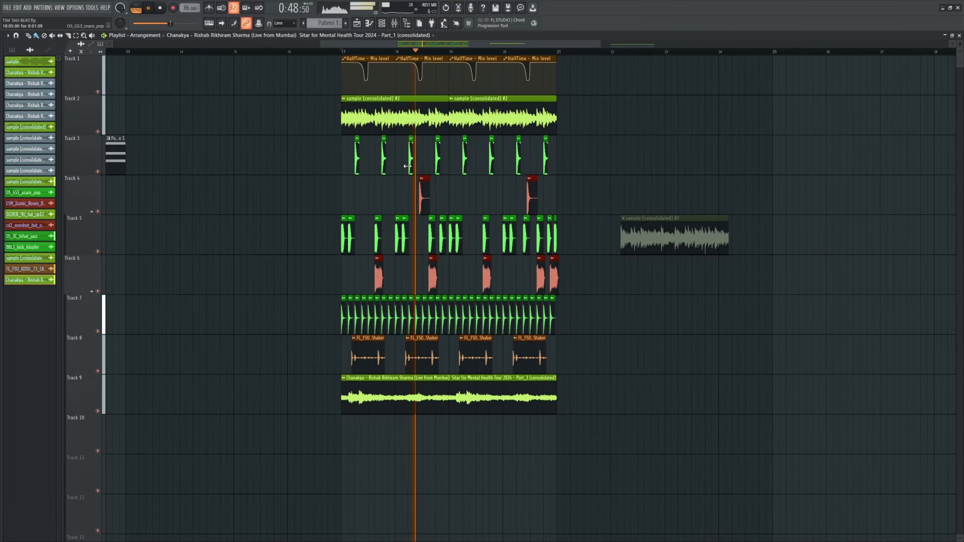
{"action": "scroll", "coordinate": [455, 127], "scroll_direction": "down", "scroll_amount": 2}
{"action": "scroll", "coordinate": [455, 127], "scroll_direction": "down", "scroll_amount": 3}
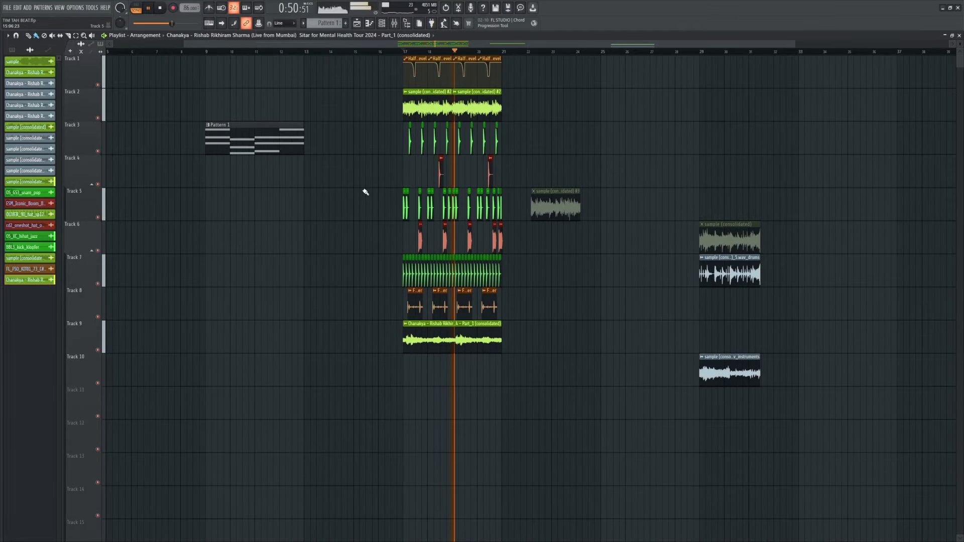
{"action": "scroll", "coordinate": [551, 231], "scroll_direction": "up", "scroll_amount": 4}
{"action": "scroll", "coordinate": [551, 231], "scroll_direction": "down", "scroll_amount": 3}
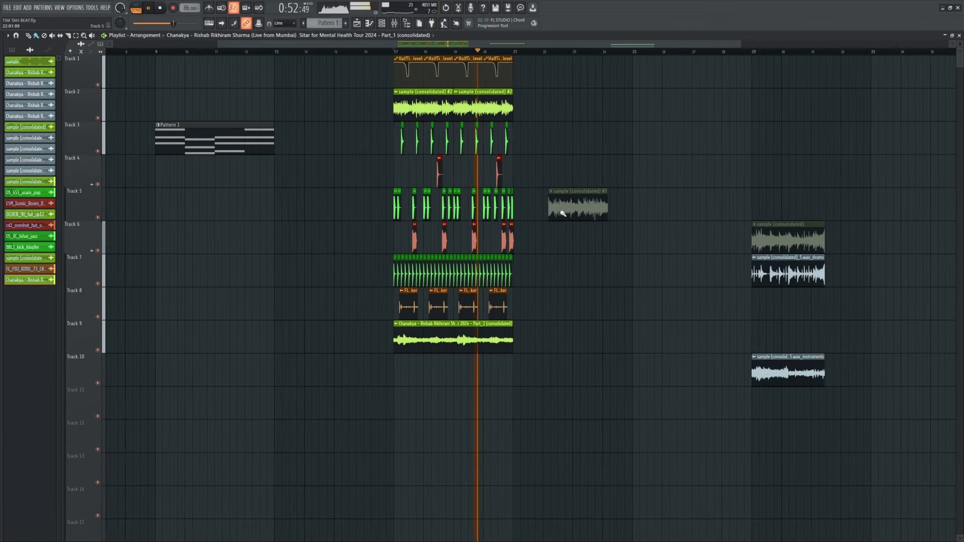
{"action": "key", "text": "space"}
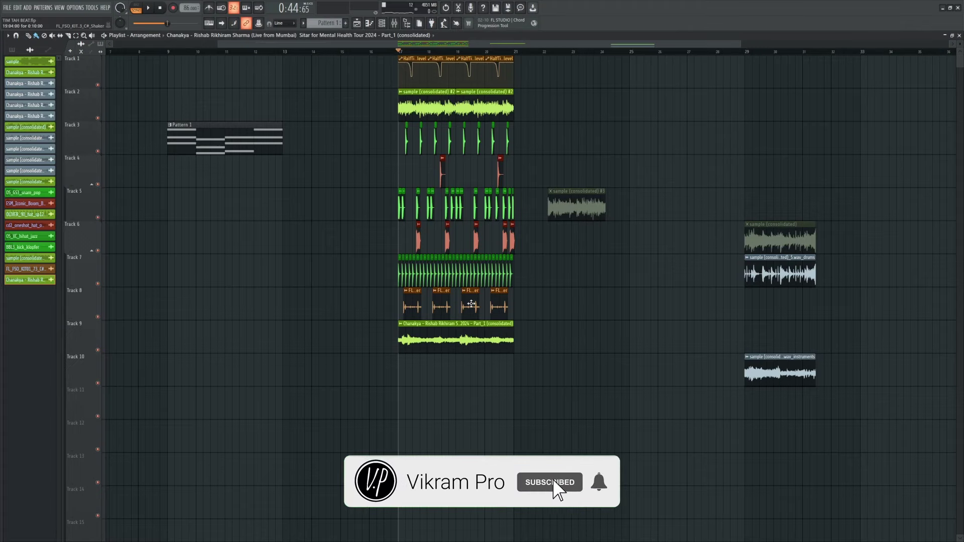
Step: Save the project and play the full arrangement through from bar 5 to its end
{"action": "scroll", "coordinate": [535, 230], "scroll_direction": "down", "scroll_amount": 5}
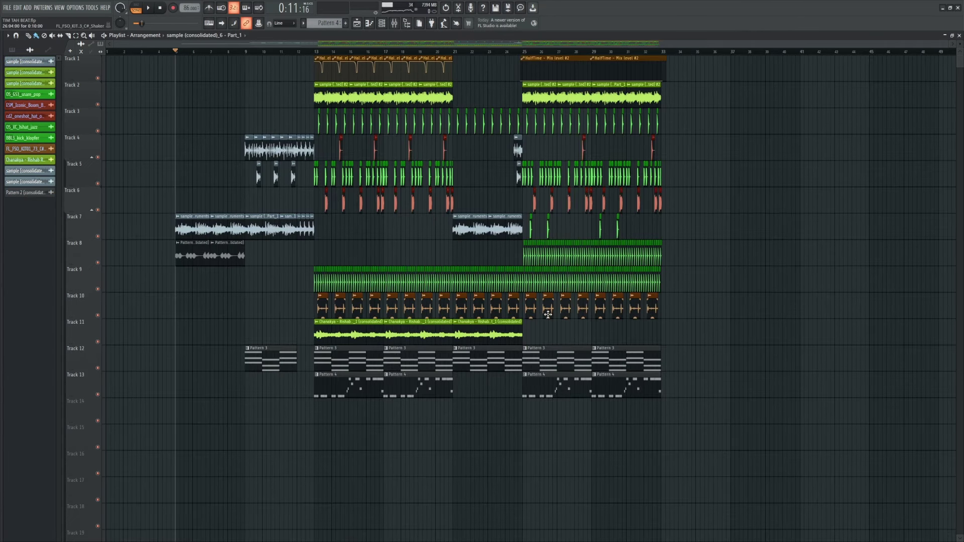
{"action": "key", "text": "ctrl+s"}
{"action": "key", "text": "space"}
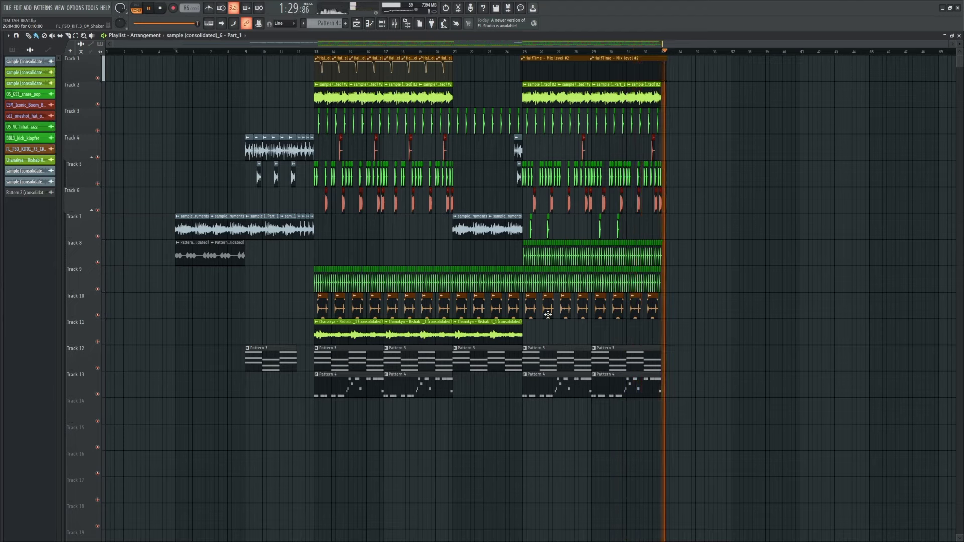
{"action": "key", "text": "space"}
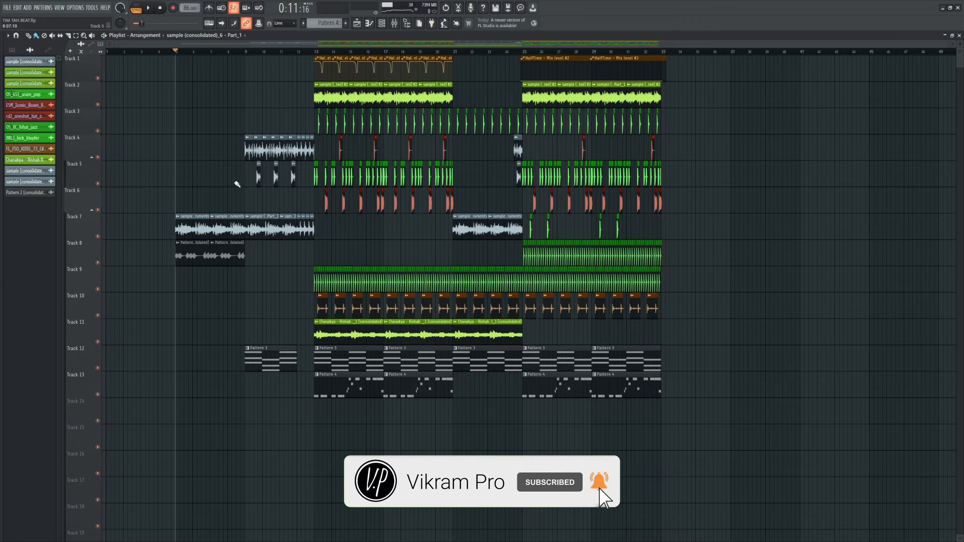
{"action": "scroll", "coordinate": [264, 208], "scroll_direction": "up", "scroll_amount": 4}
{"action": "scroll", "coordinate": [297, 180], "scroll_direction": "down", "scroll_amount": 4}
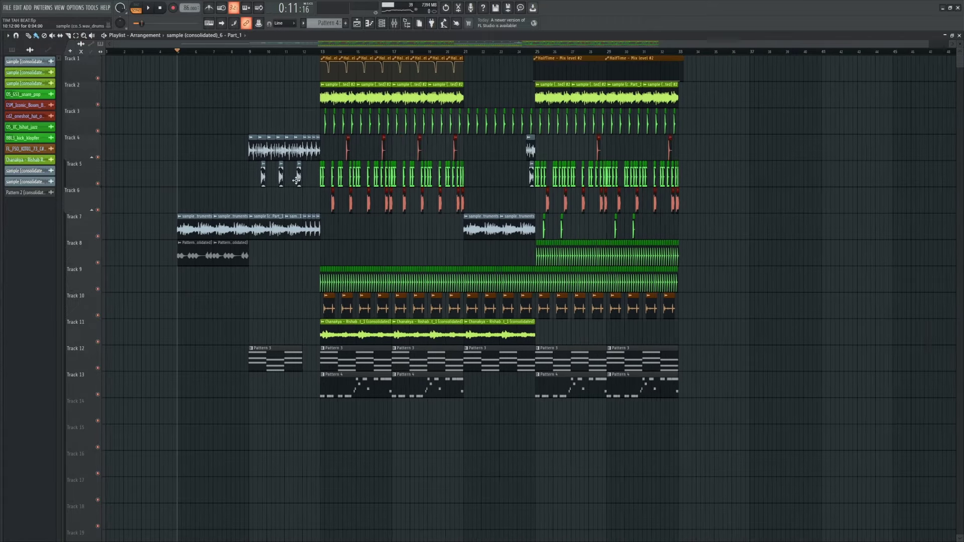
{"action": "scroll", "coordinate": [296, 180], "scroll_direction": "down", "scroll_amount": 1}
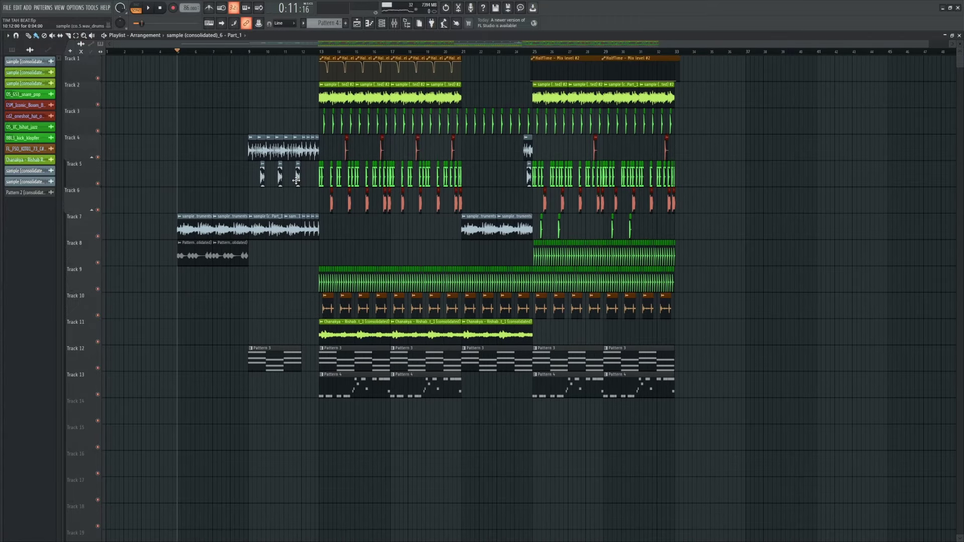